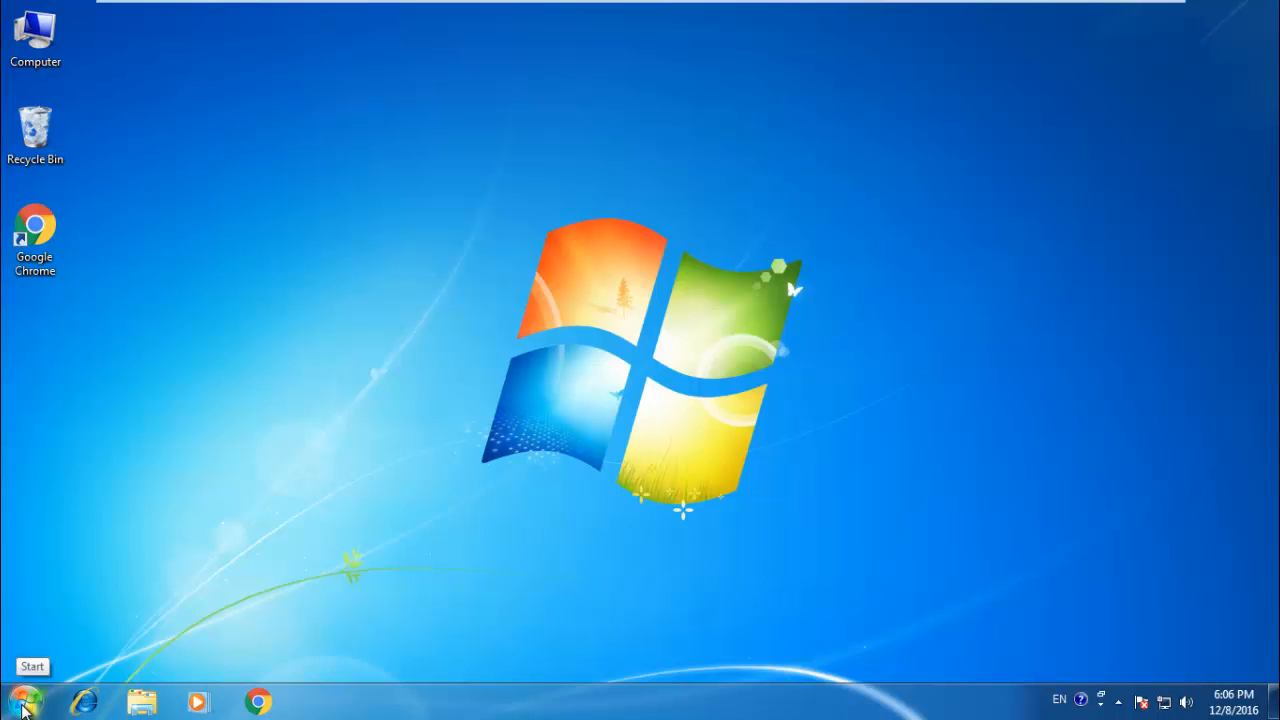
Step: Launch Microsoft Office Word 2007 with a blank document
click(22, 702)
click(105, 618)
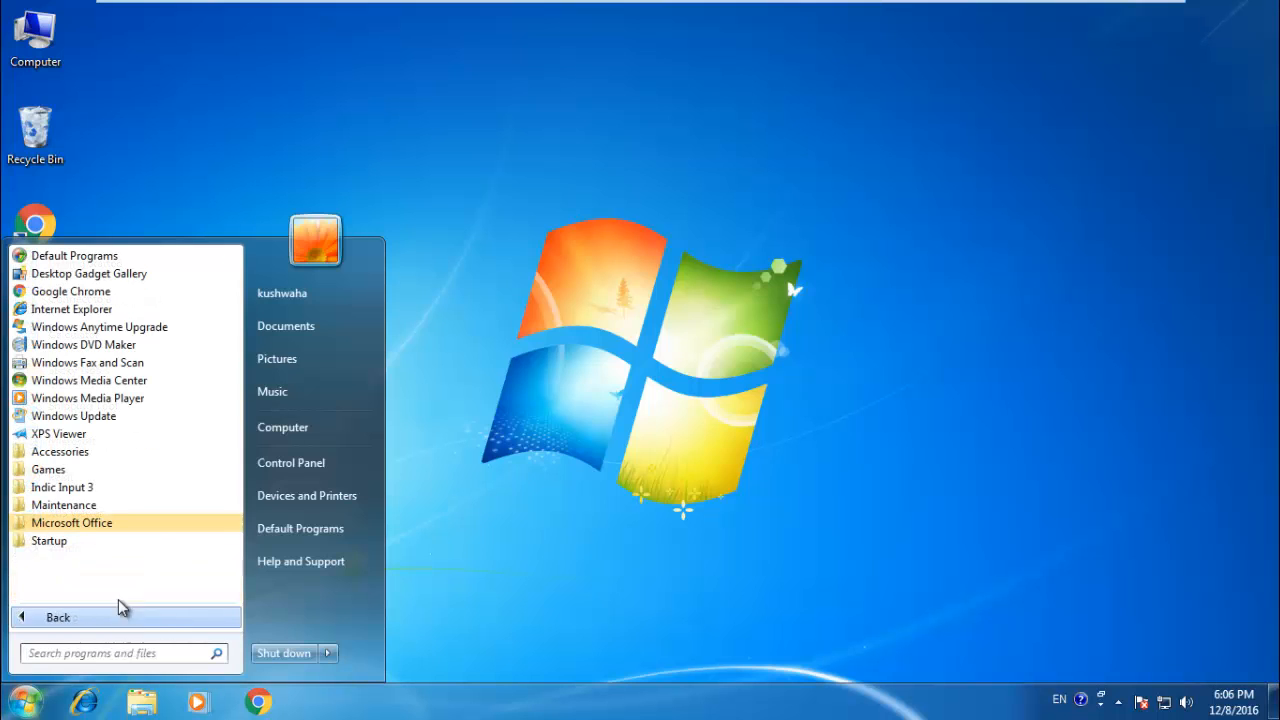
click(90, 520)
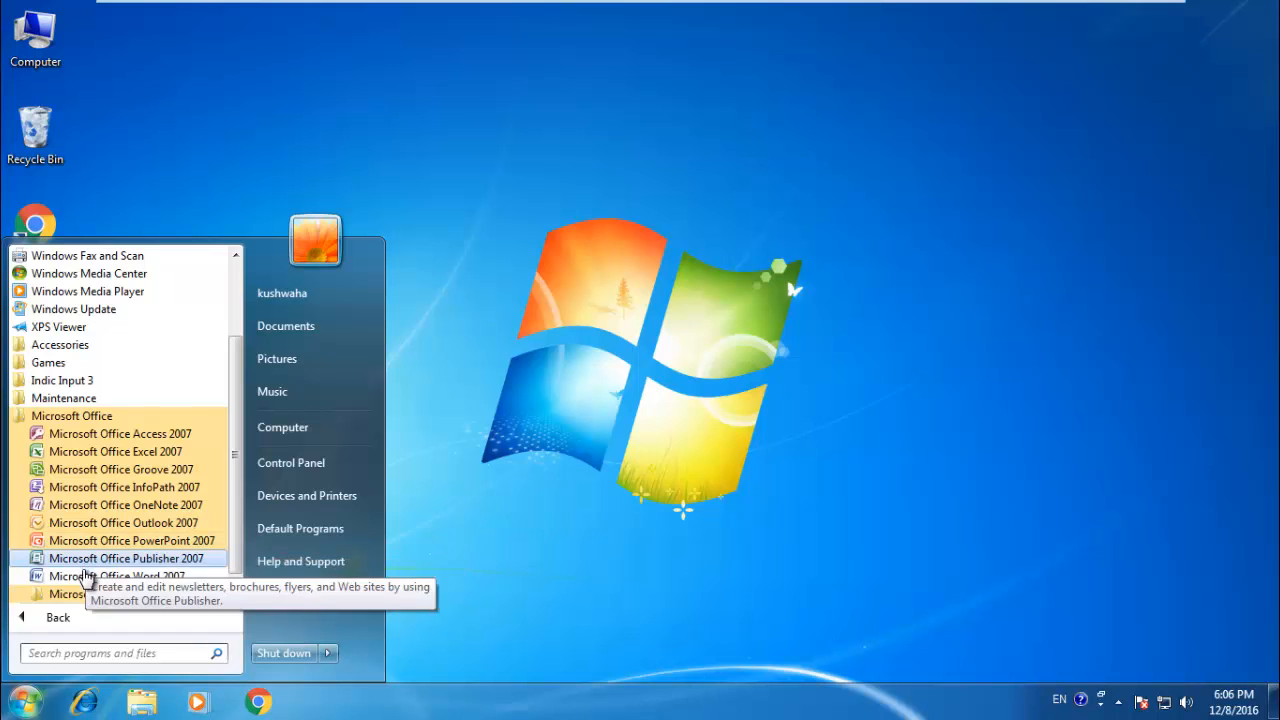
click(86, 577)
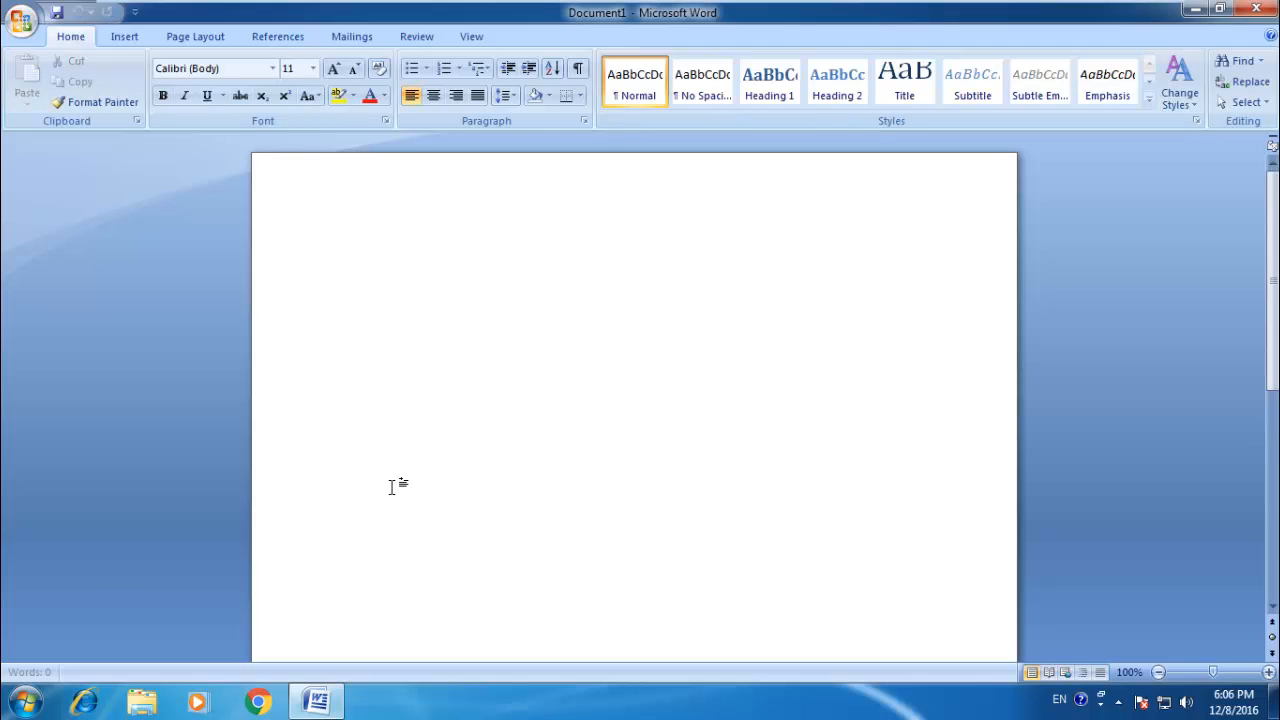
scroll(391, 483, up, 2)
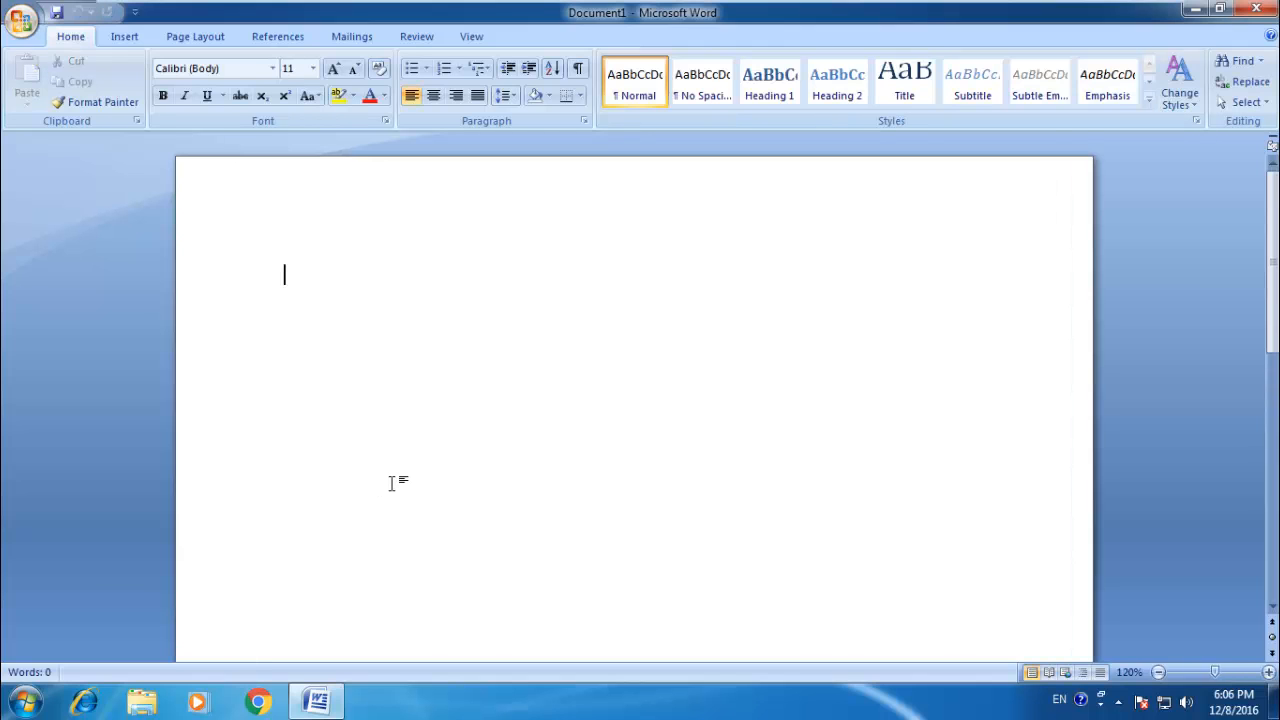
scroll(391, 483, up, 3)
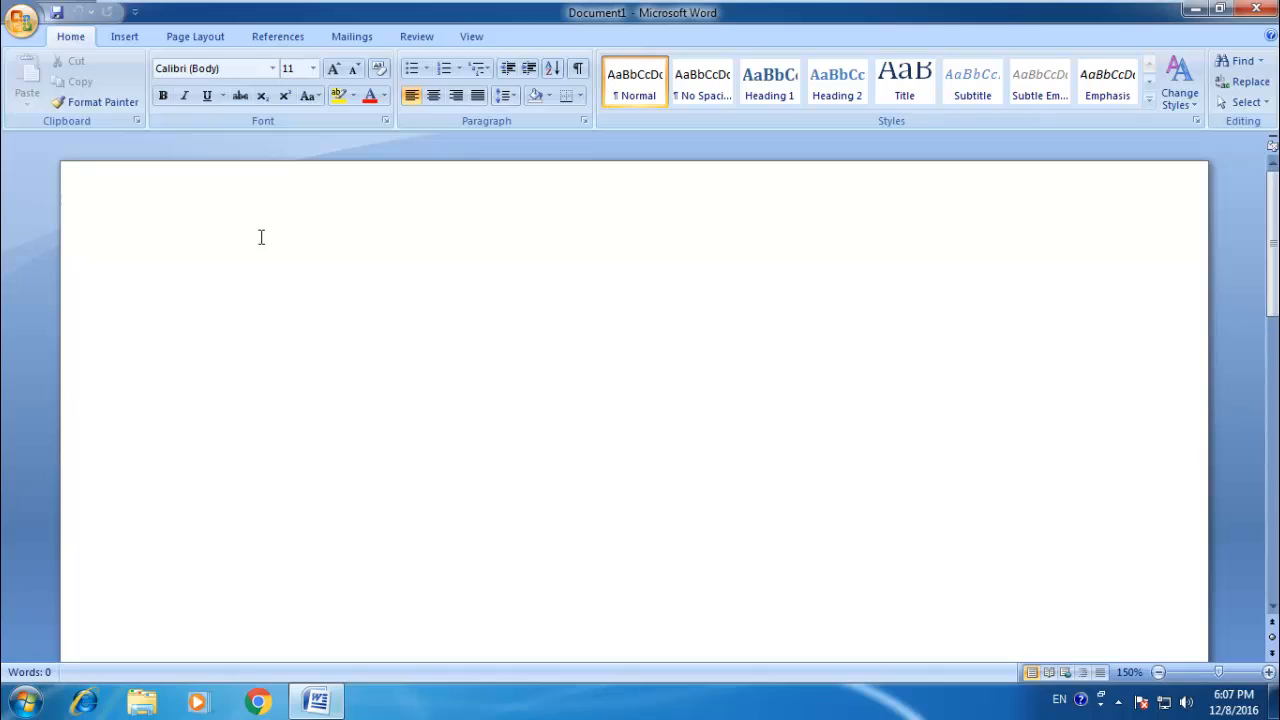
Step: Set the font size of the empty document to 16
key(ctrl+a)
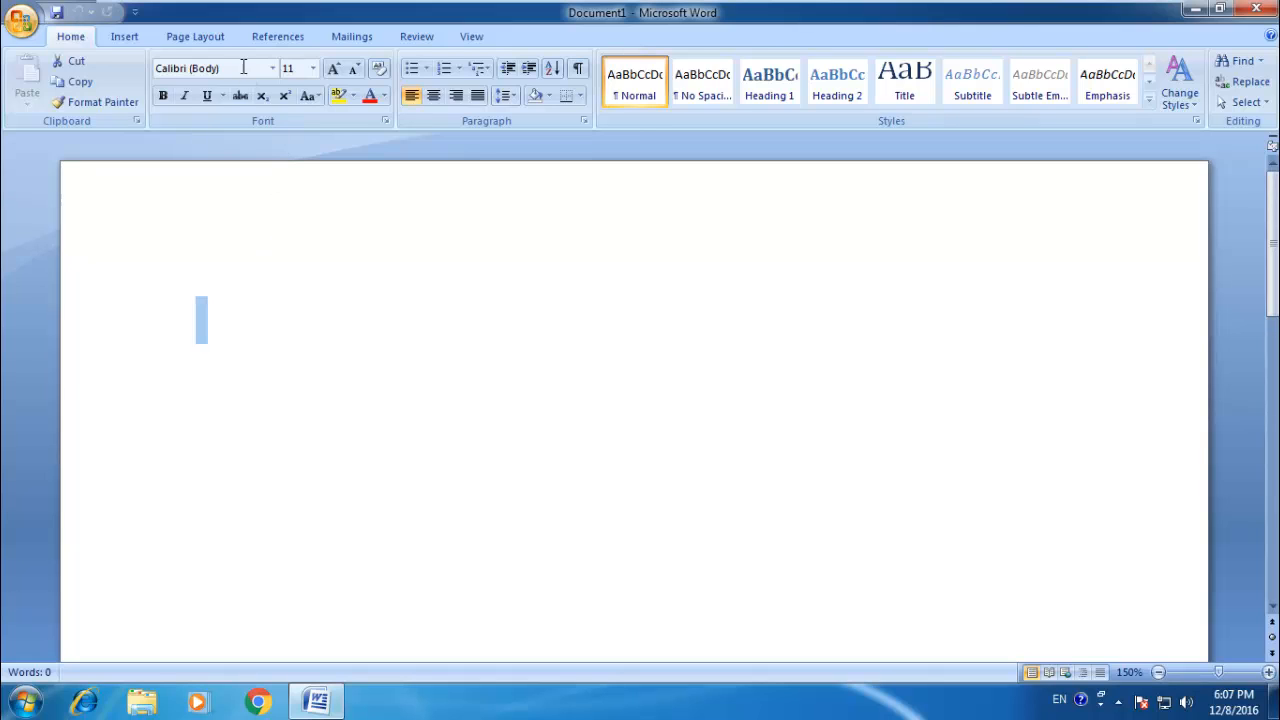
click(290, 68)
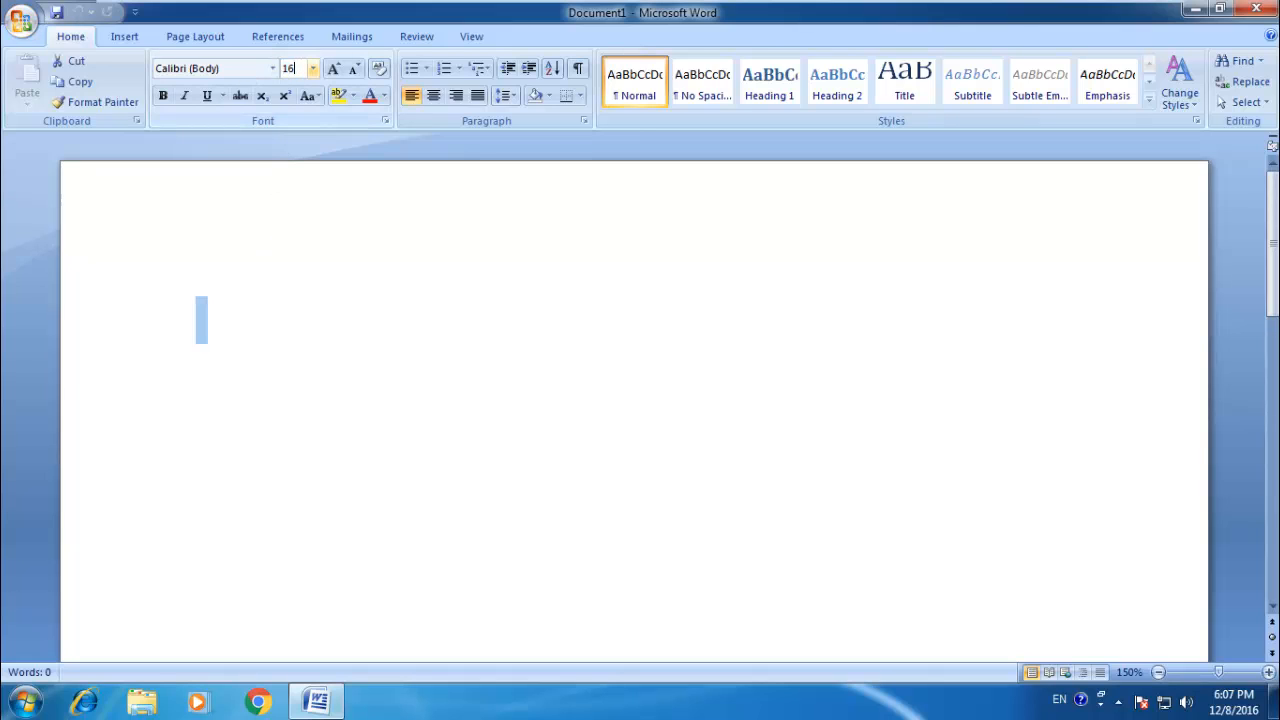
text(16)
key(Return)
Step: Set the font at the start of the blank document to Kruti Dev 010
click(265, 69)
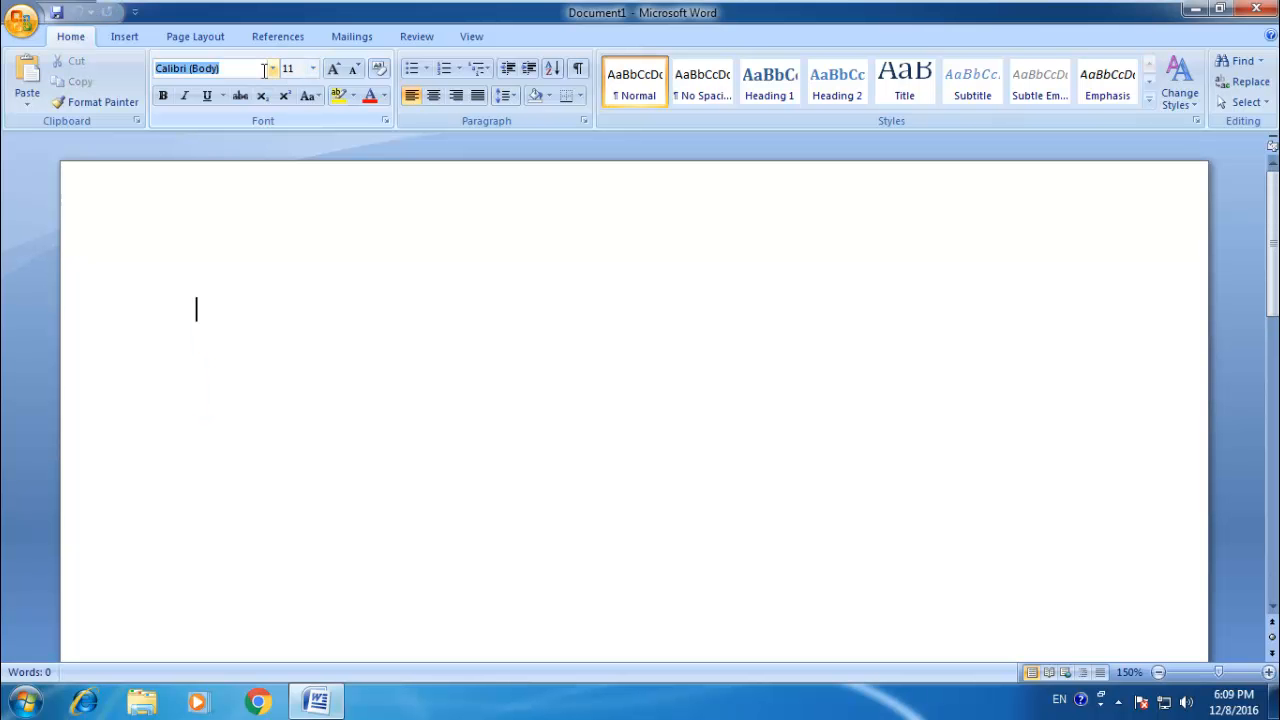
text(K)
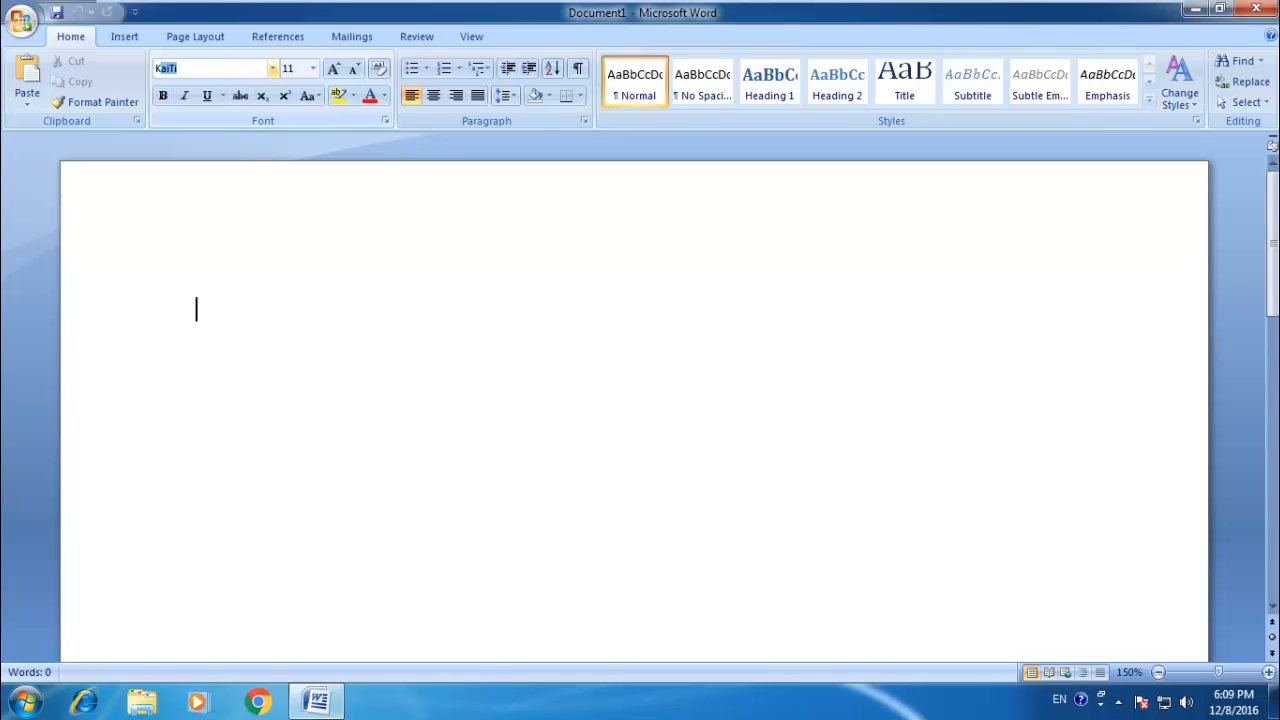
text(ruti Dev 010)
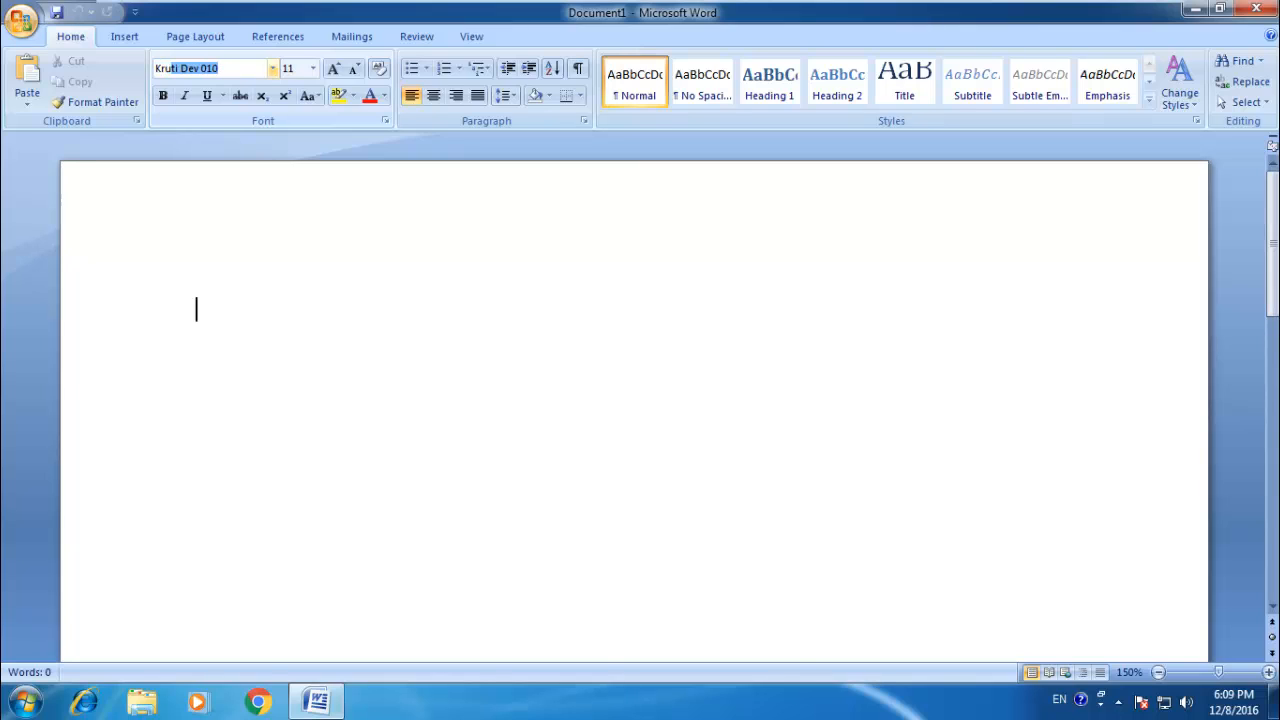
key(Return)
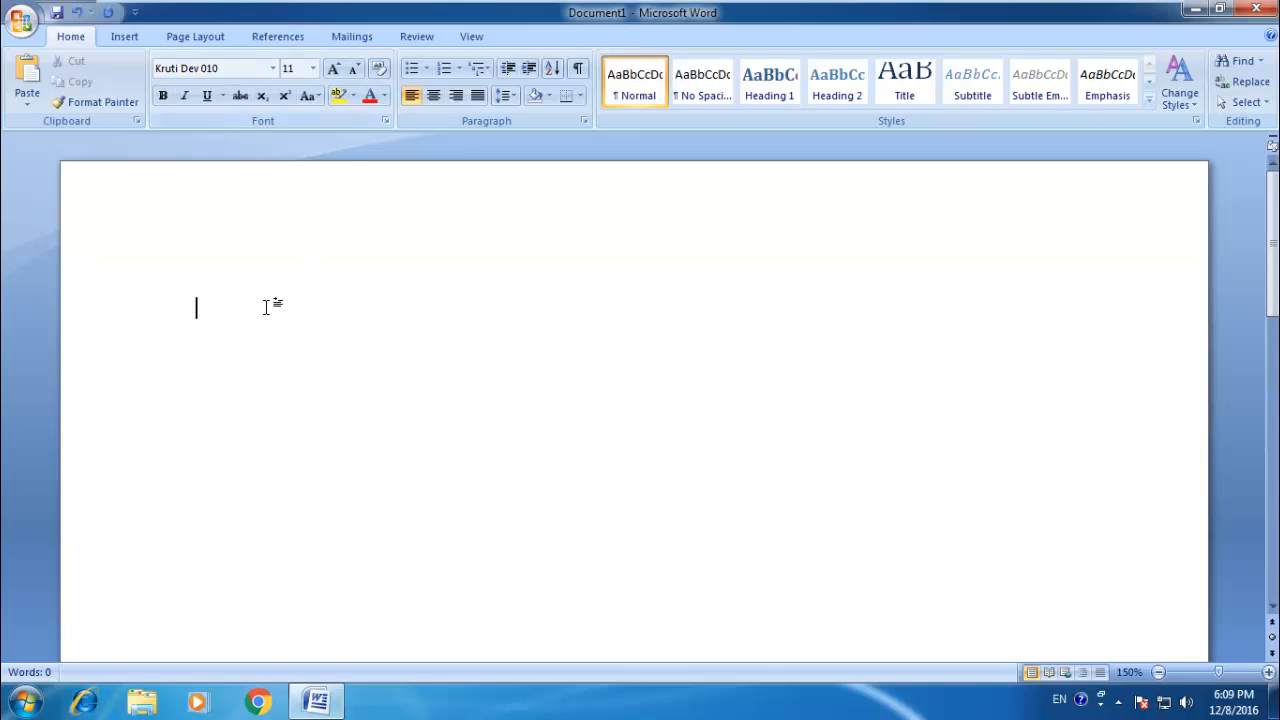
Step: Select the whole empty document and change its font to Times New Roman
key(ctrl+a)
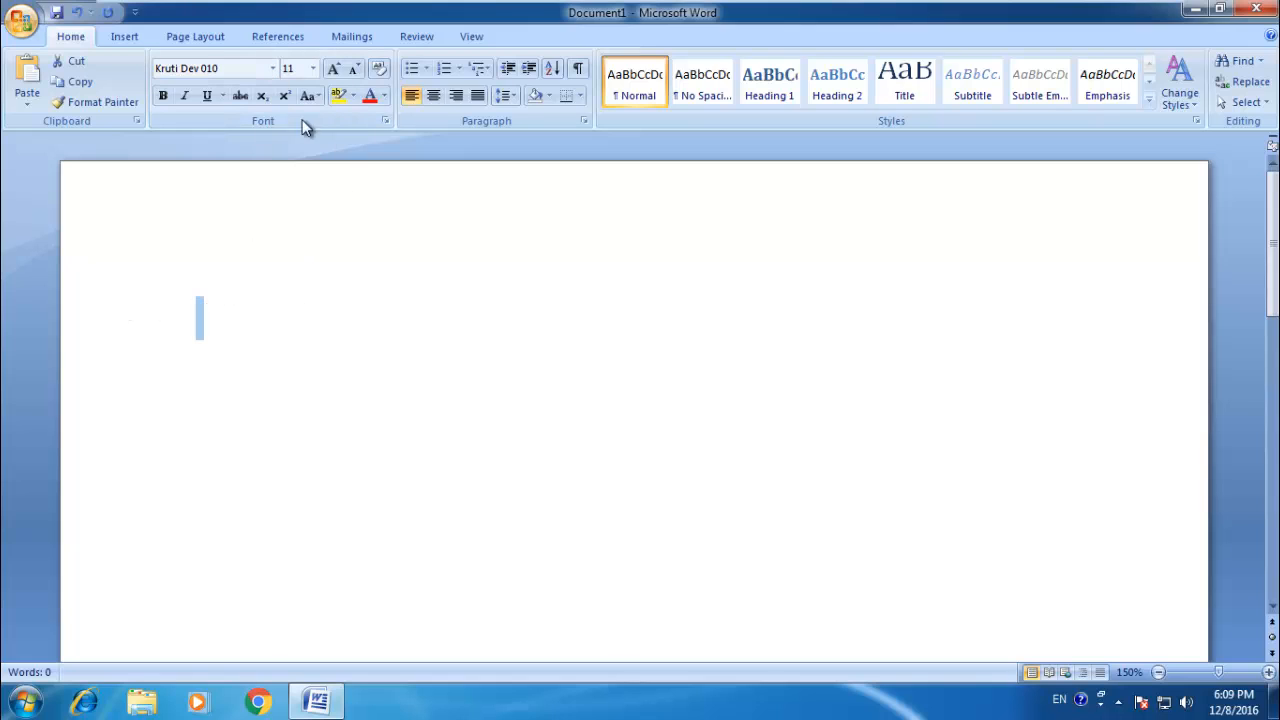
click(208, 67)
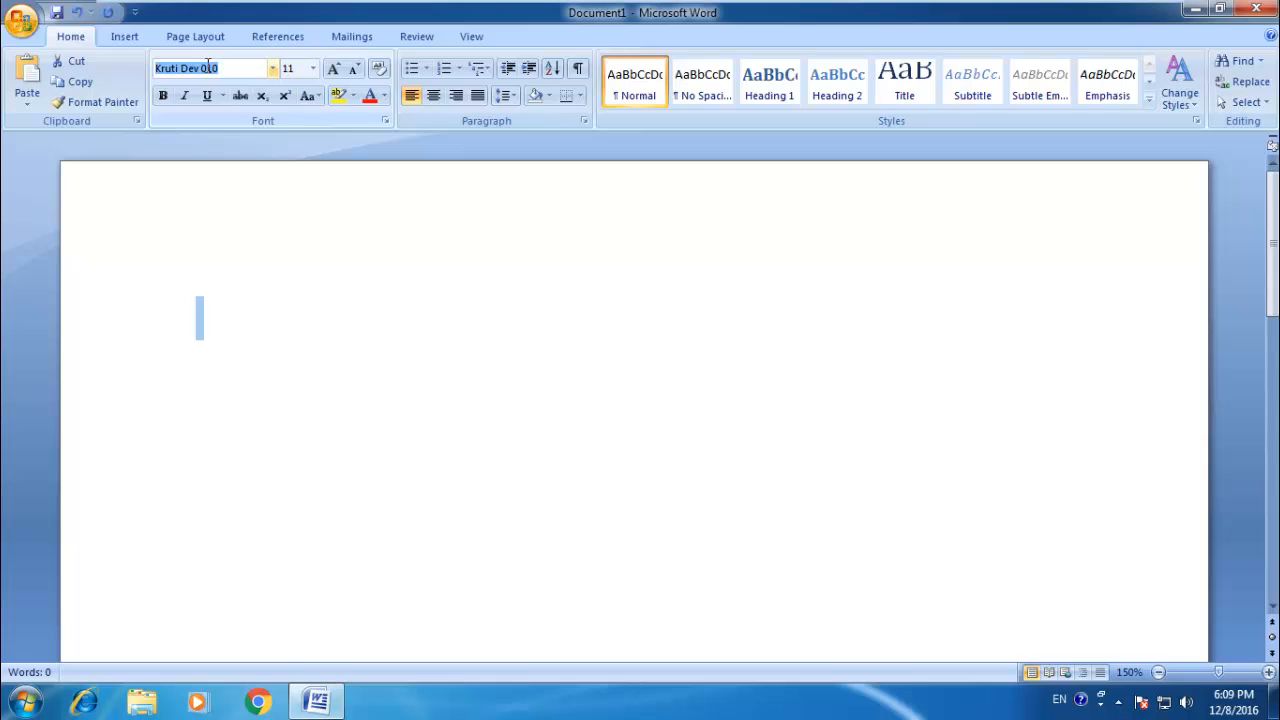
text(Times New Roman)
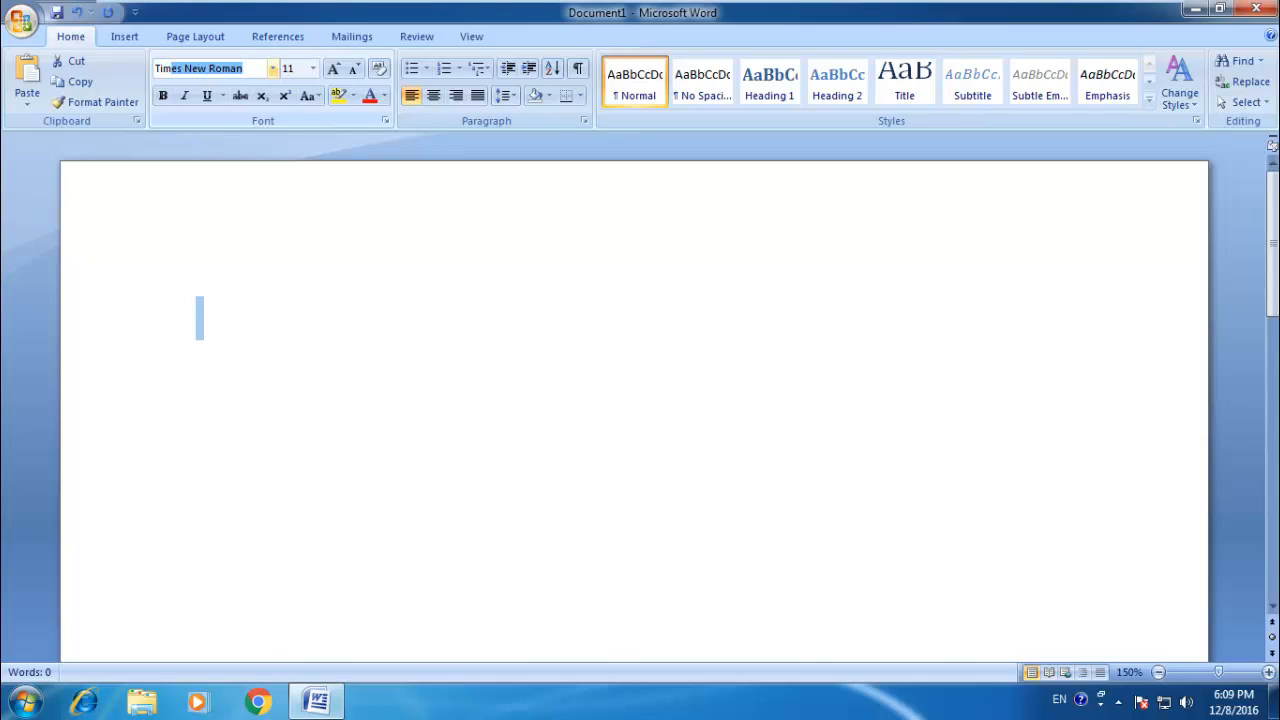
key(Return)
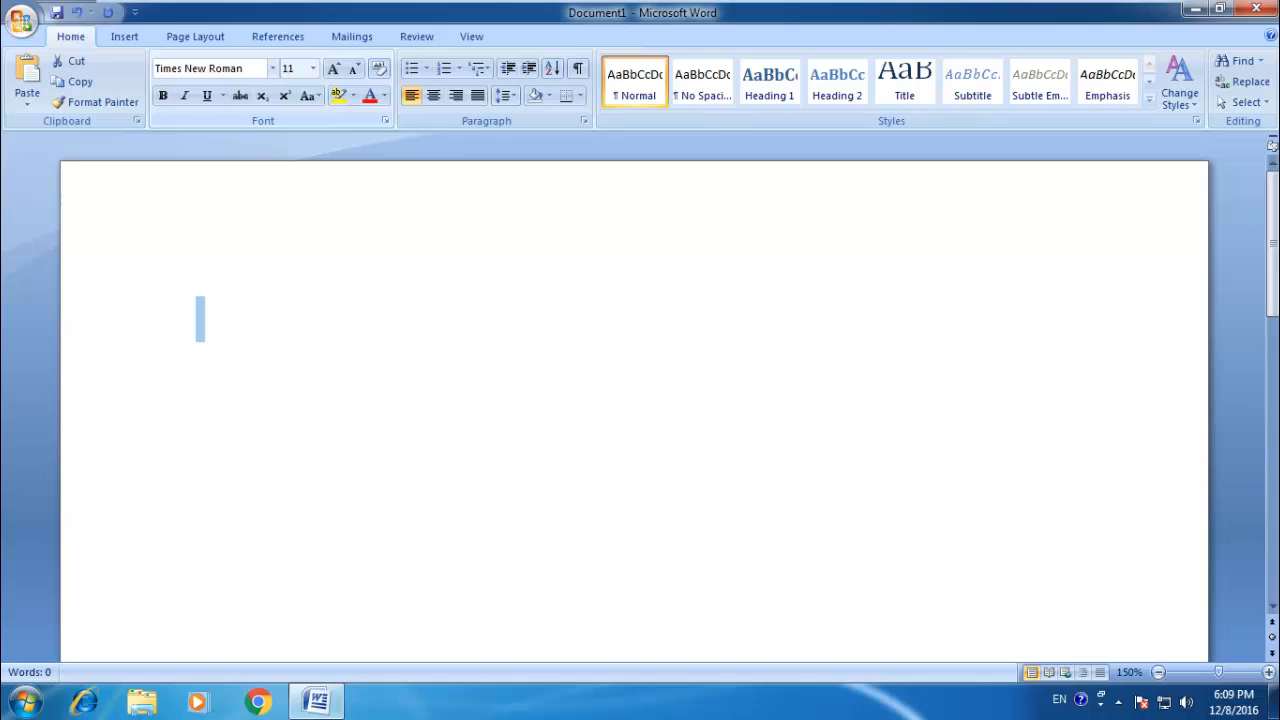
Step: Set the selected empty paragraph to font size 16 and the Kruti Dev 010 font
click(288, 68)
text(16)
key(Return)
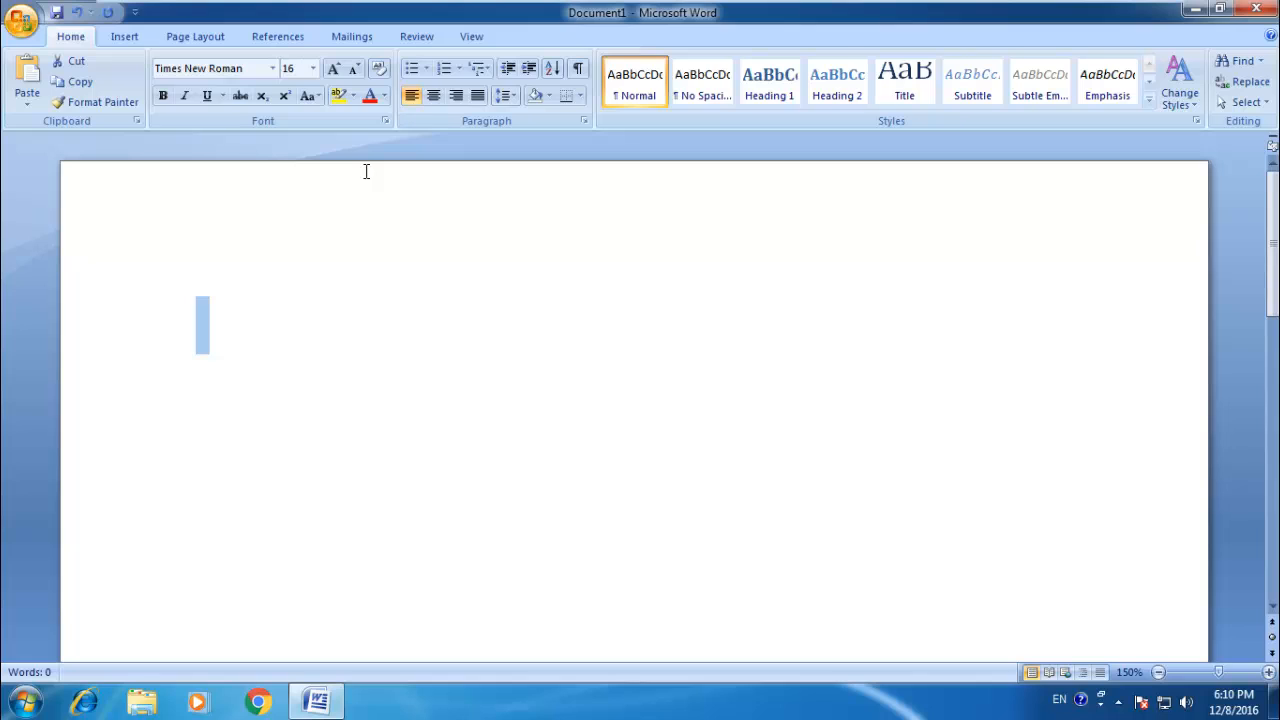
click(246, 73)
text(Kruti Dev 010)
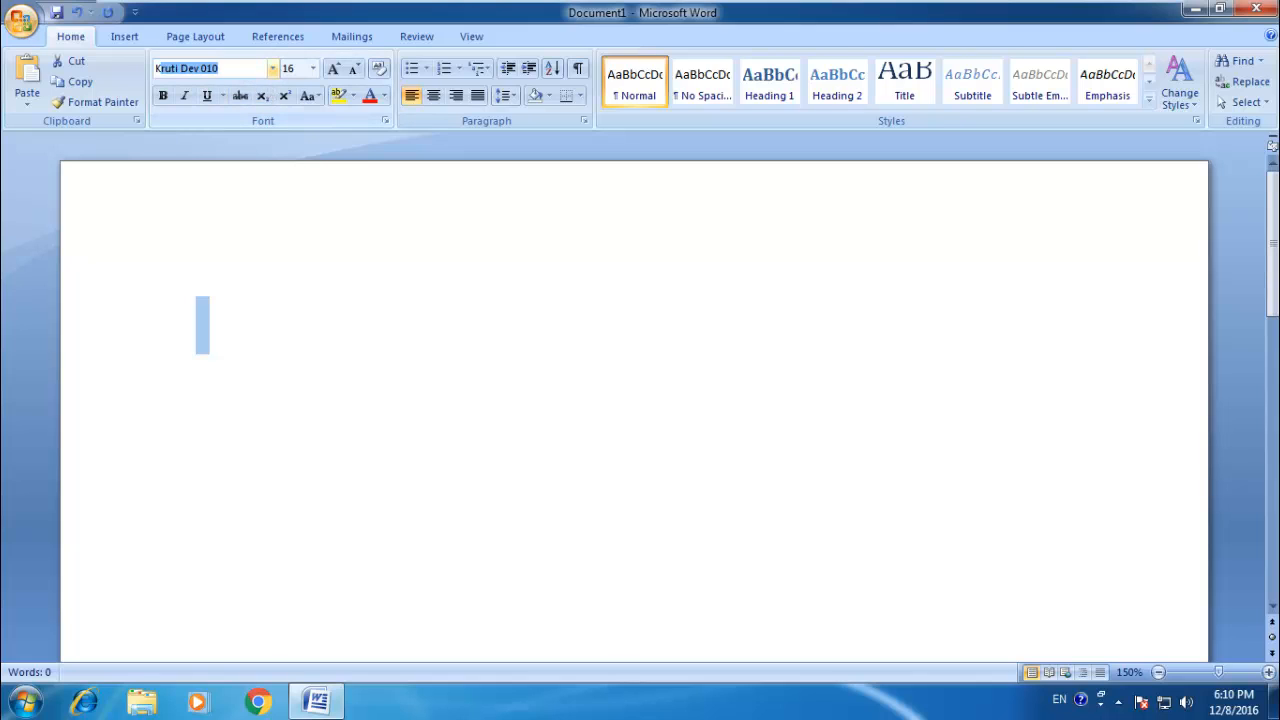
key(Return)
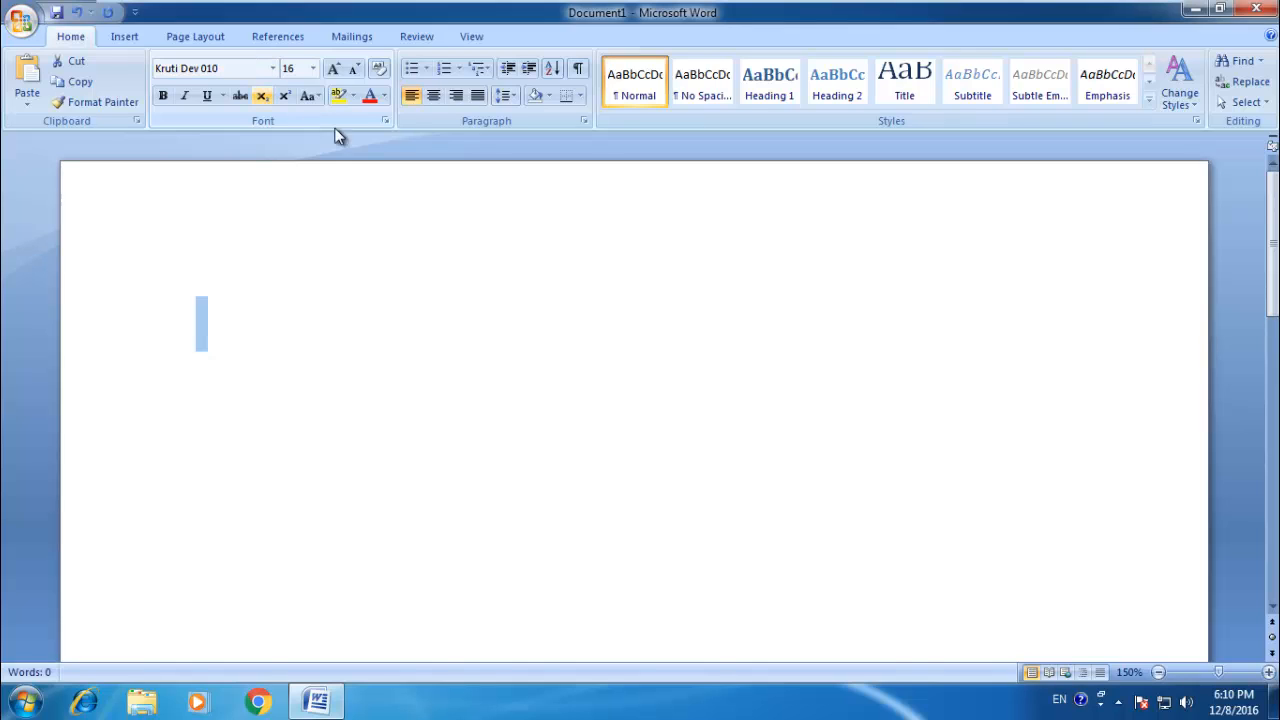
click(294, 209)
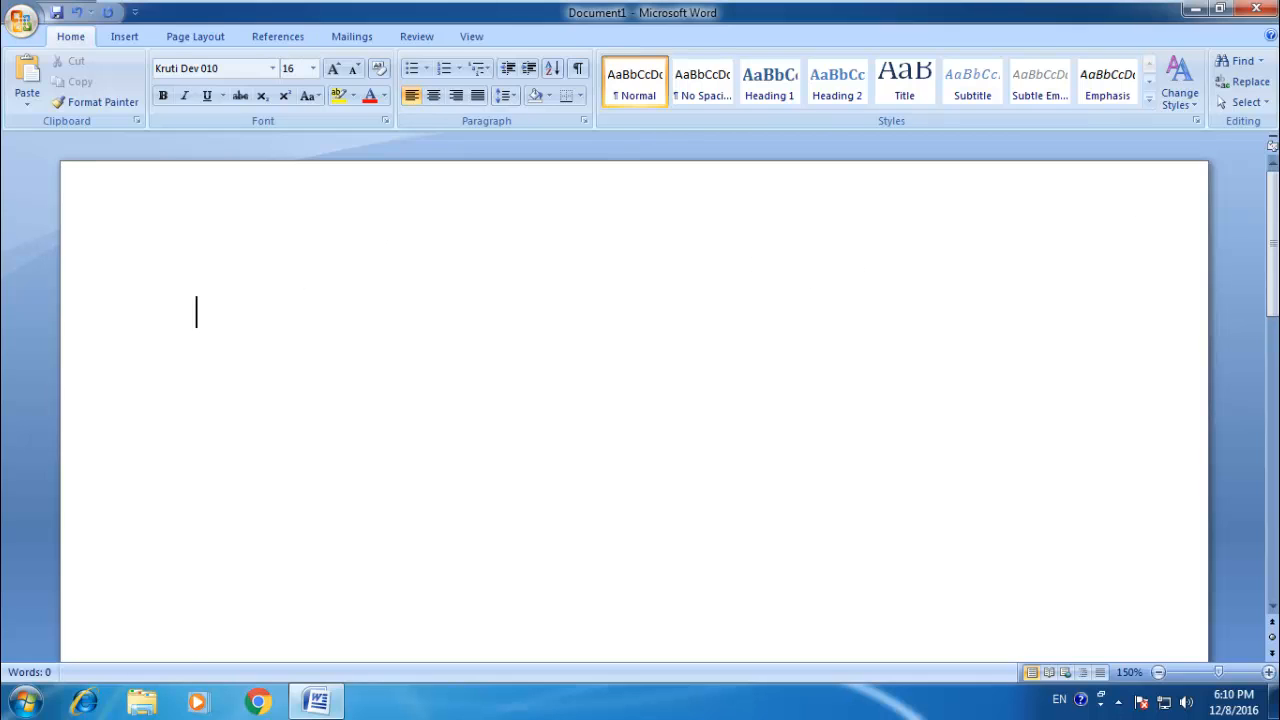
Step: Enter the Hindi heading "कार्यालय एकीकत महिला बाल विकास परियोजना अधिकारी जिला पन्ना म0प्र0" and select the line
text(dk)
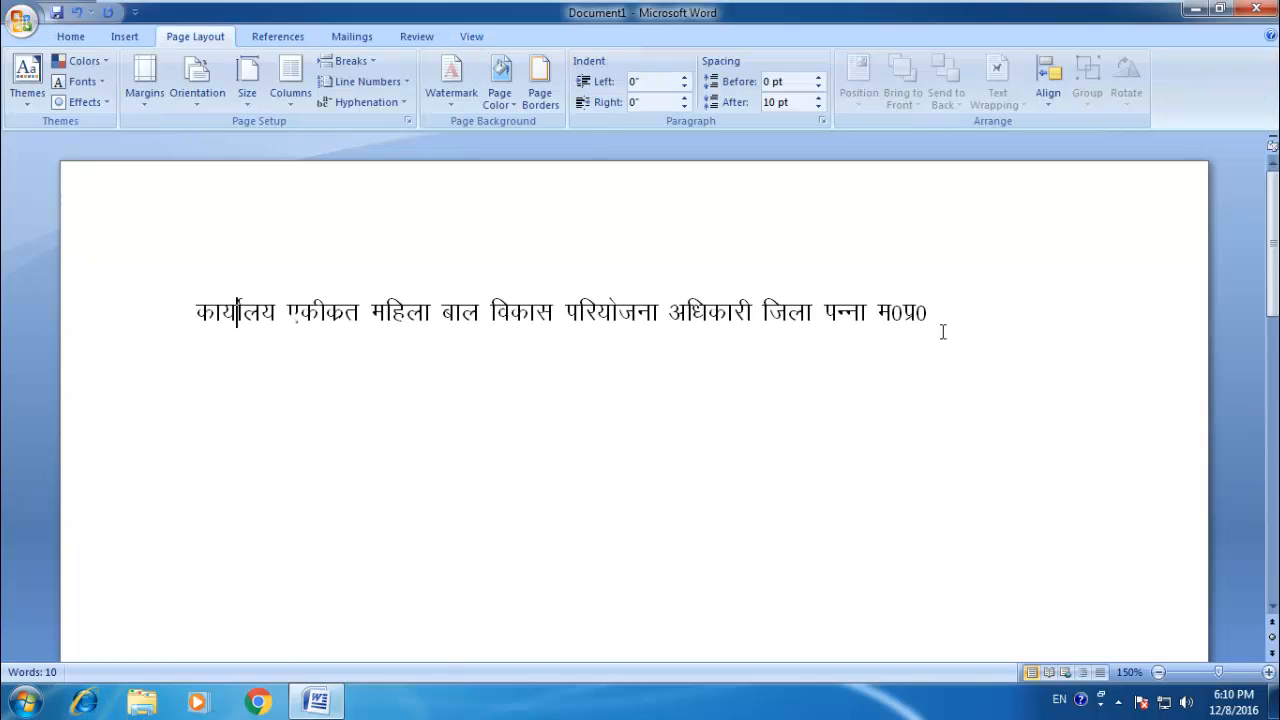
drag(1010, 297, 181, 305)
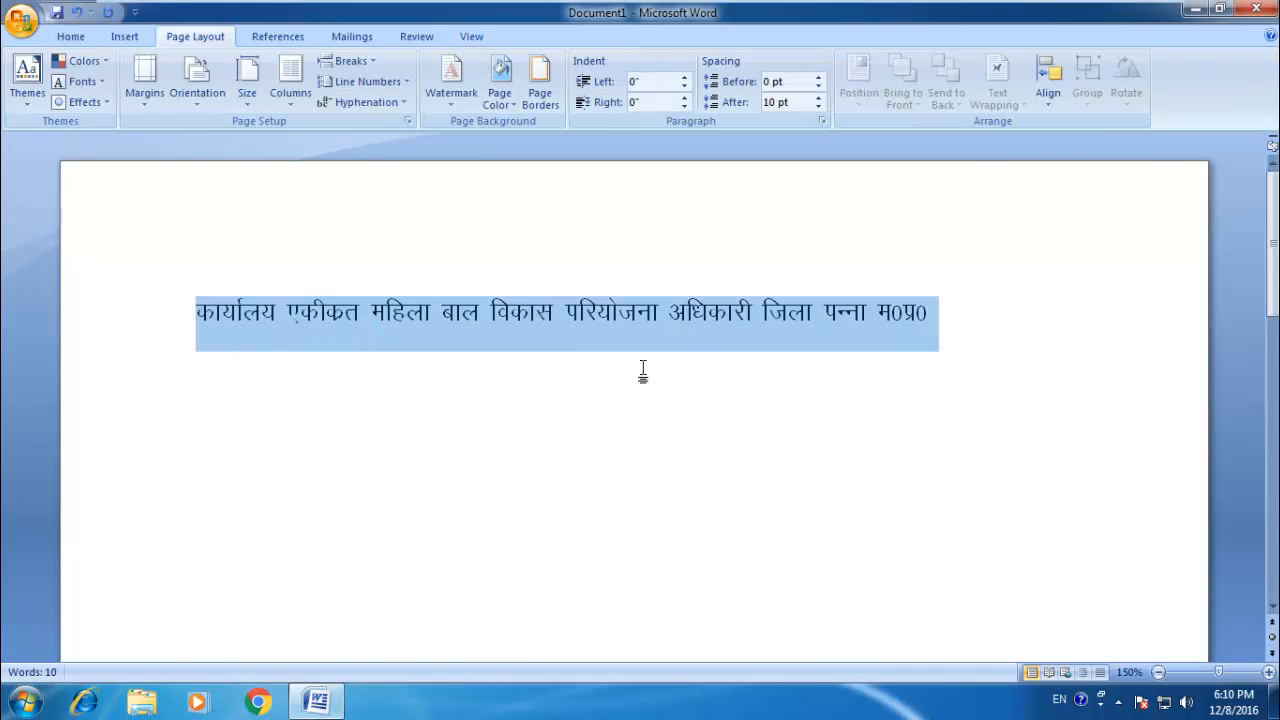
Step: Show the ruler and reduce the page's top margin to about 0.4 inch
click(469, 36)
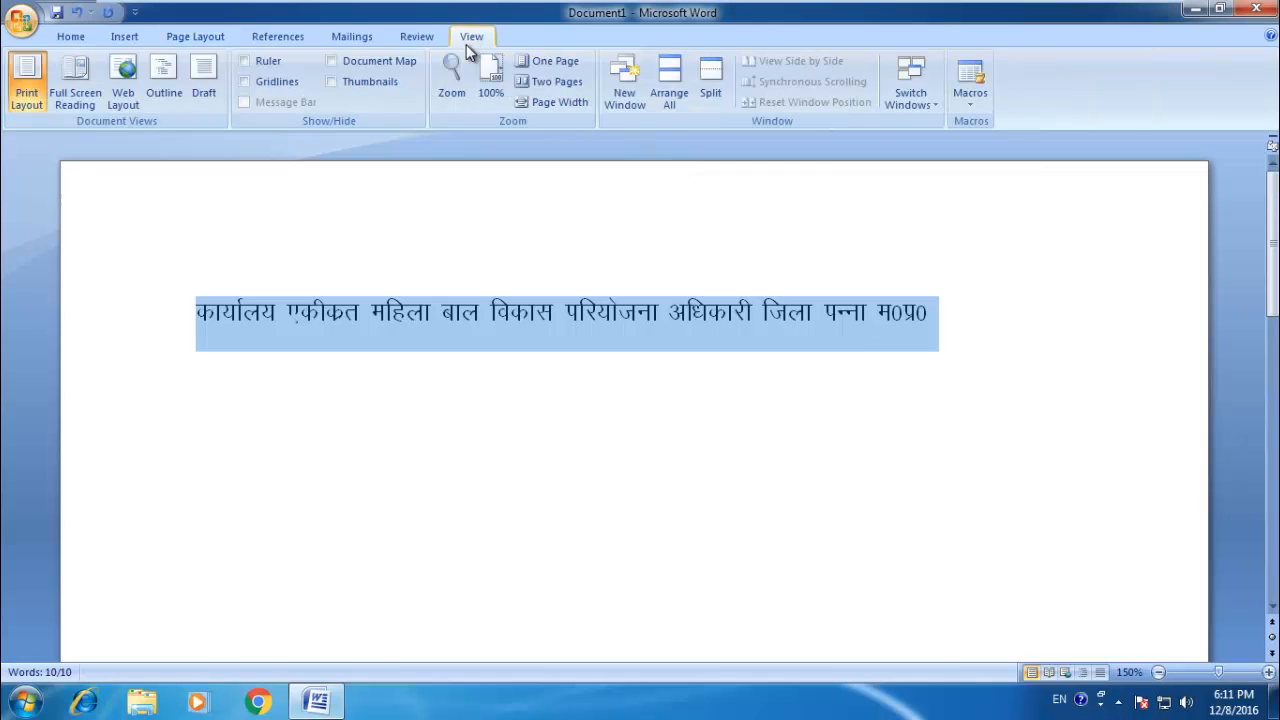
click(246, 62)
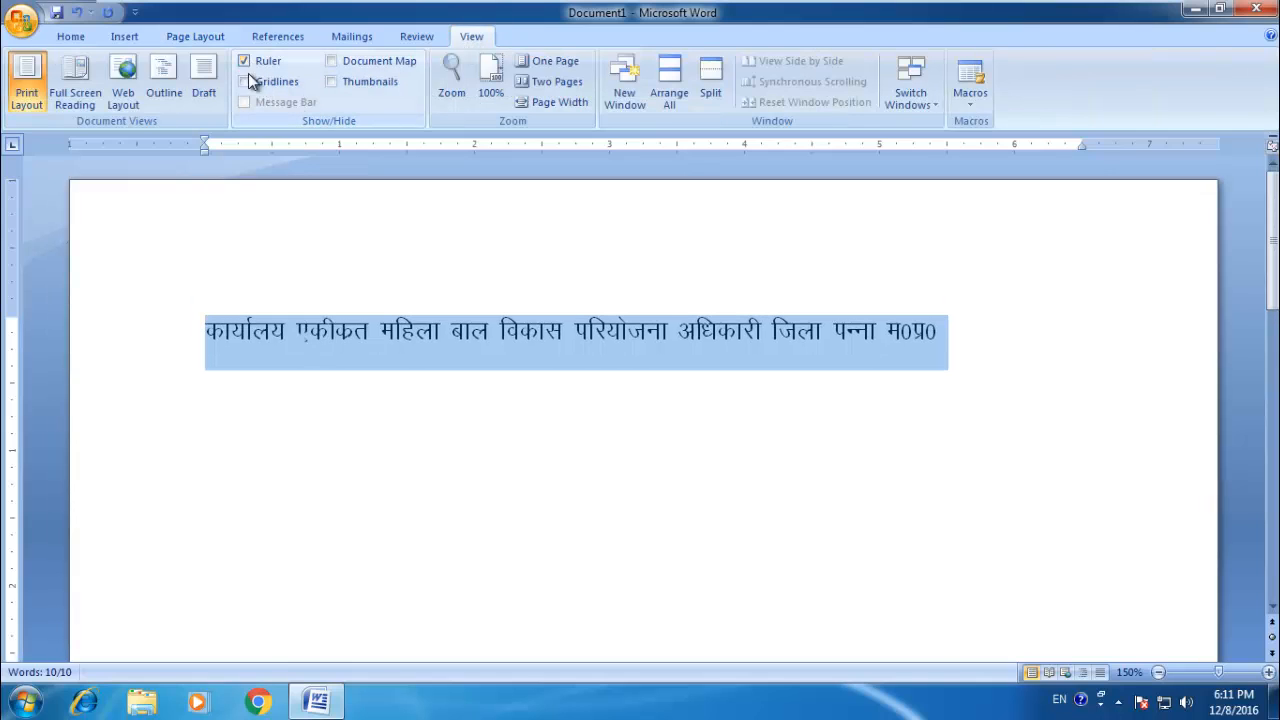
drag(11, 298, 11, 228)
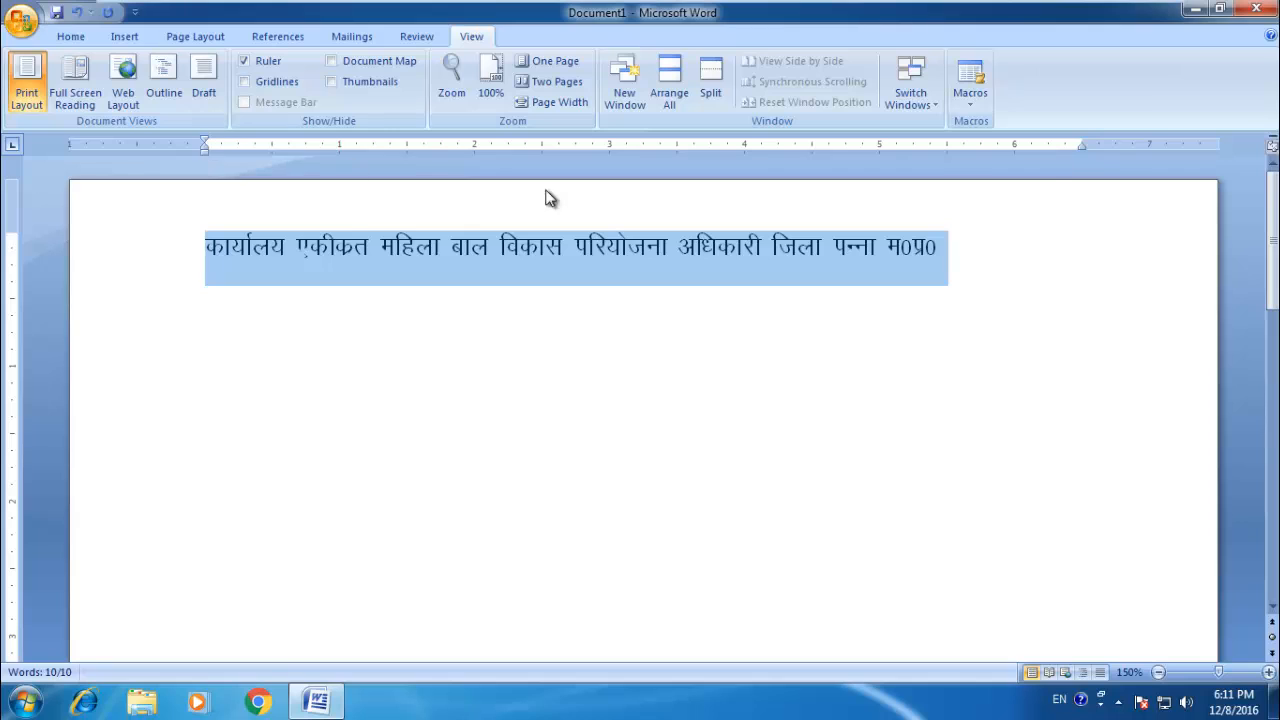
Step: Extend the right indent of the heading line to about the 7-inch mark on the ruler
drag(1082, 141, 1157, 143)
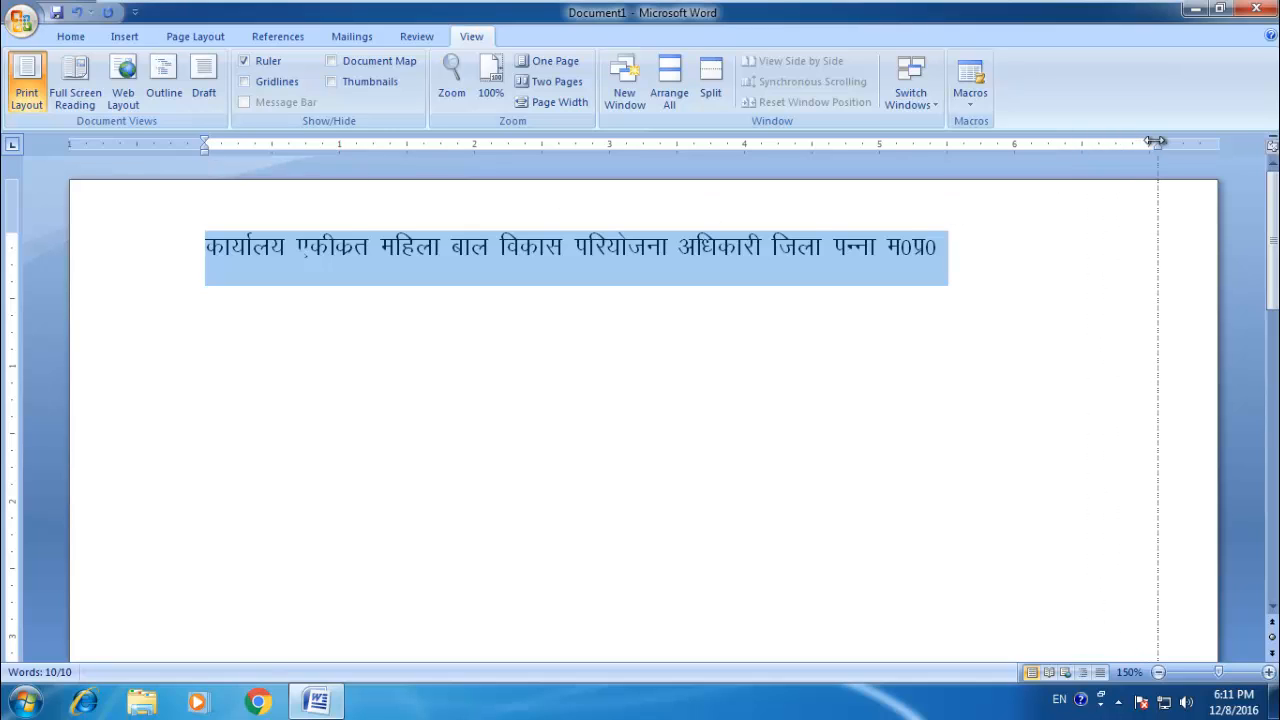
click(938, 250)
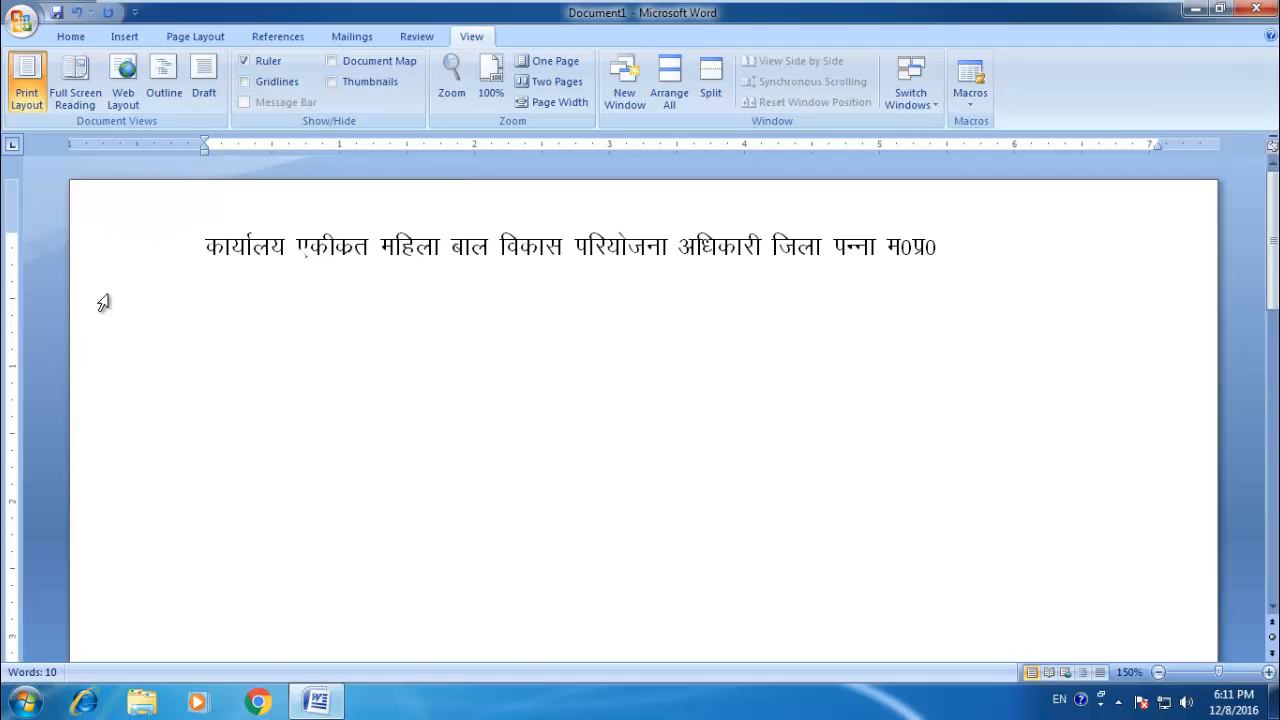
drag(205, 250, 946, 280)
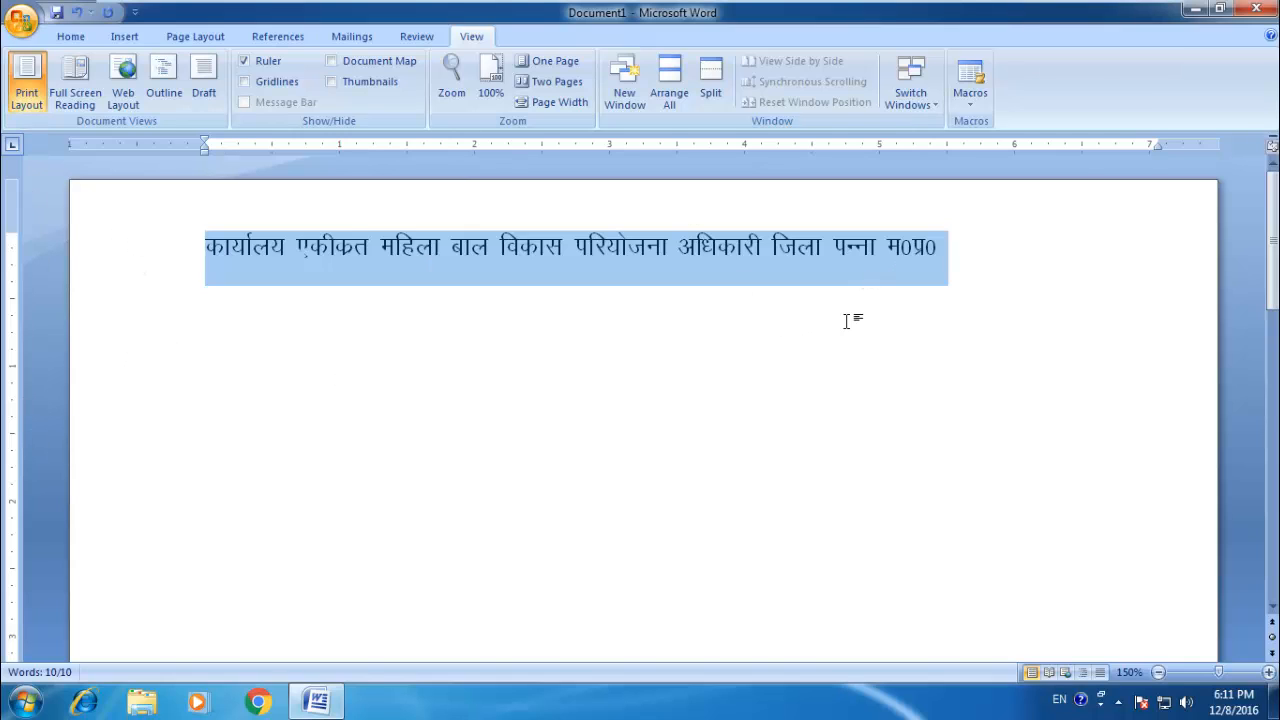
click(909, 303)
Step: Select the heading line and increase its font size to 20
drag(988, 255, 200, 234)
click(72, 37)
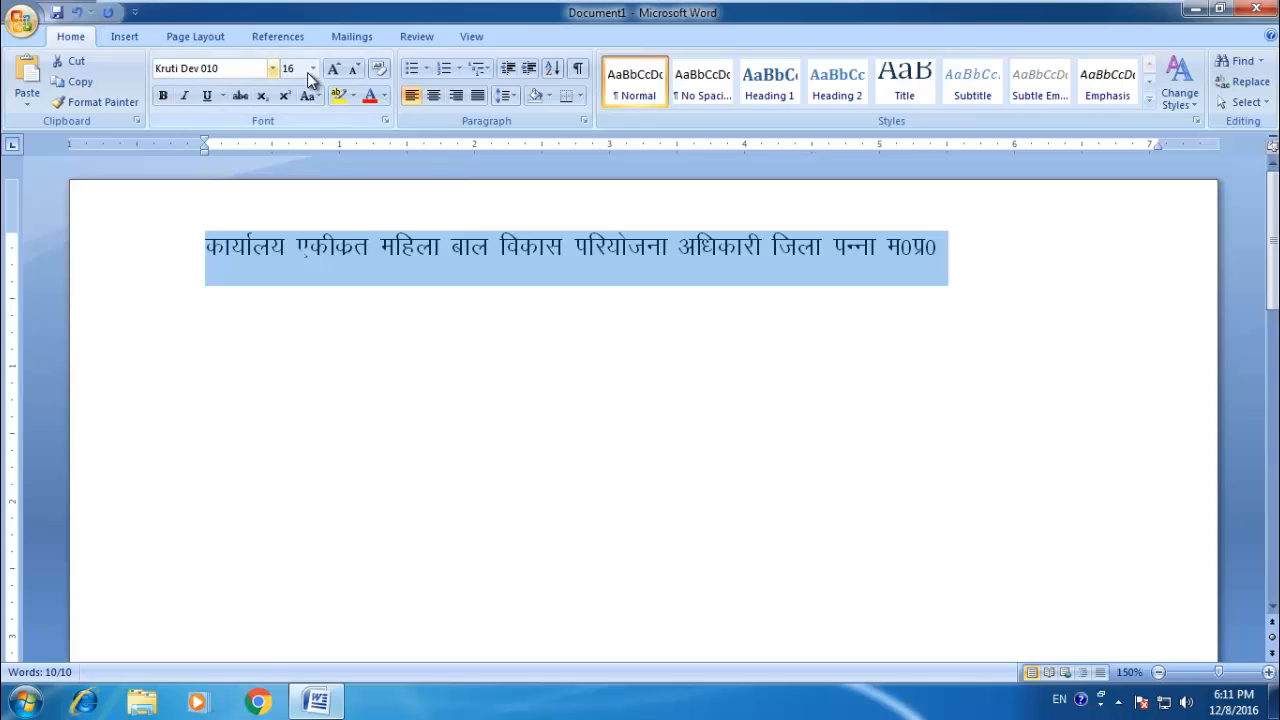
click(333, 69)
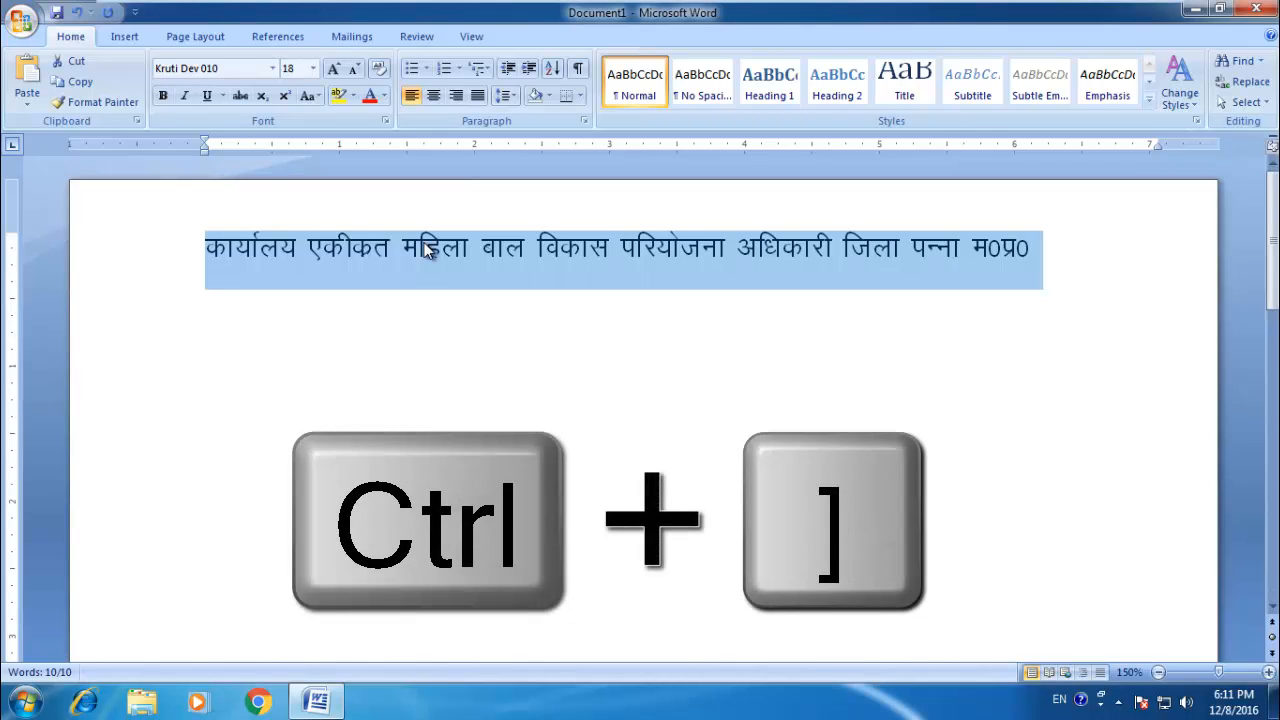
key(ctrl+bracketright)
key(ctrl+bracketright)
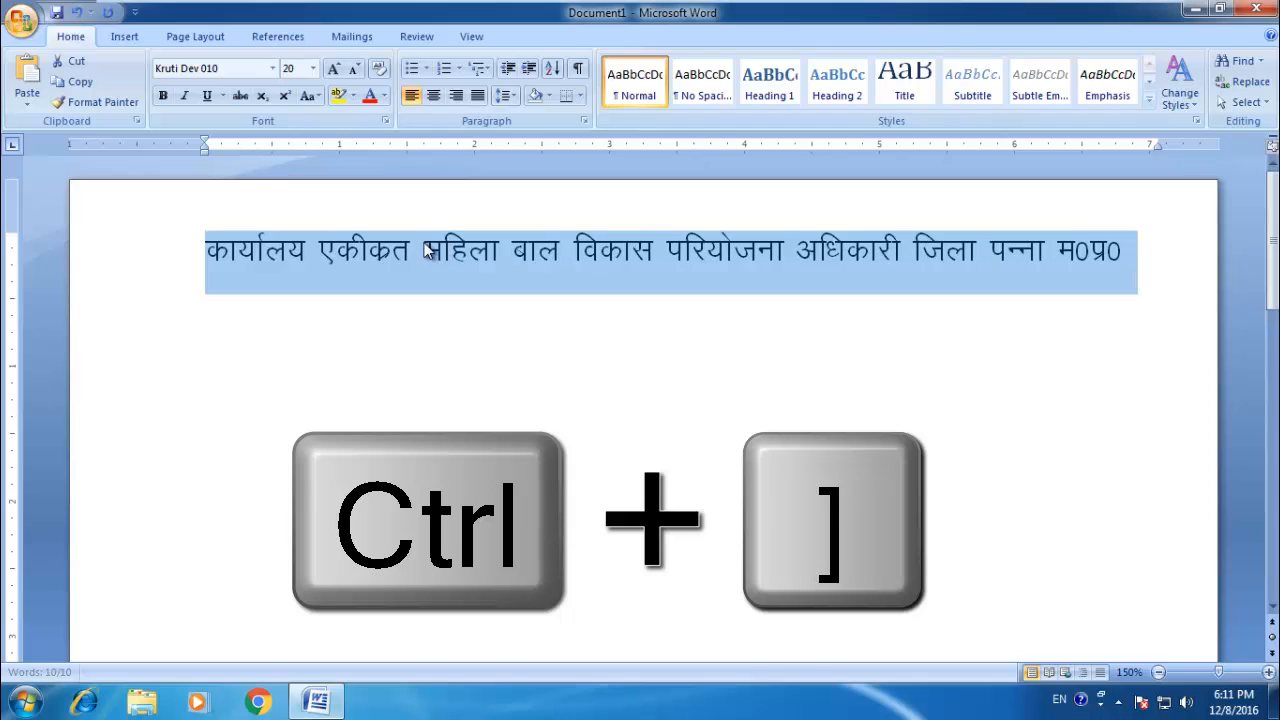
Step: Shrink and enlarge the heading text repeatedly in one-point increments, finishing at size 20
key(ctrl+bracketleft)
key(ctrl+bracketleft)
key(ctrl+bracketleft)
key(ctrl+bracketleft)
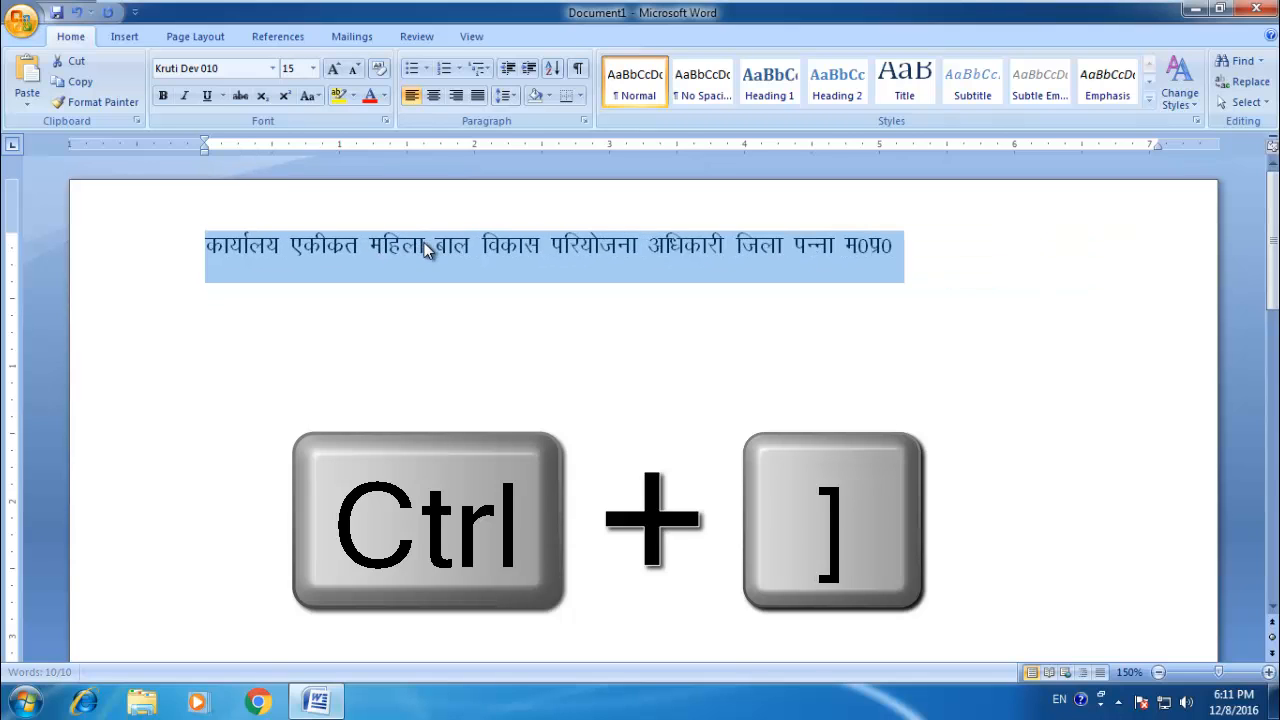
key(ctrl+bracketright)
key(ctrl+bracketright)
key(ctrl+bracketleft)
key(ctrl+bracketleft)
key(ctrl+bracketleft)
key(ctrl+bracketleft)
key(ctrl+bracketleft)
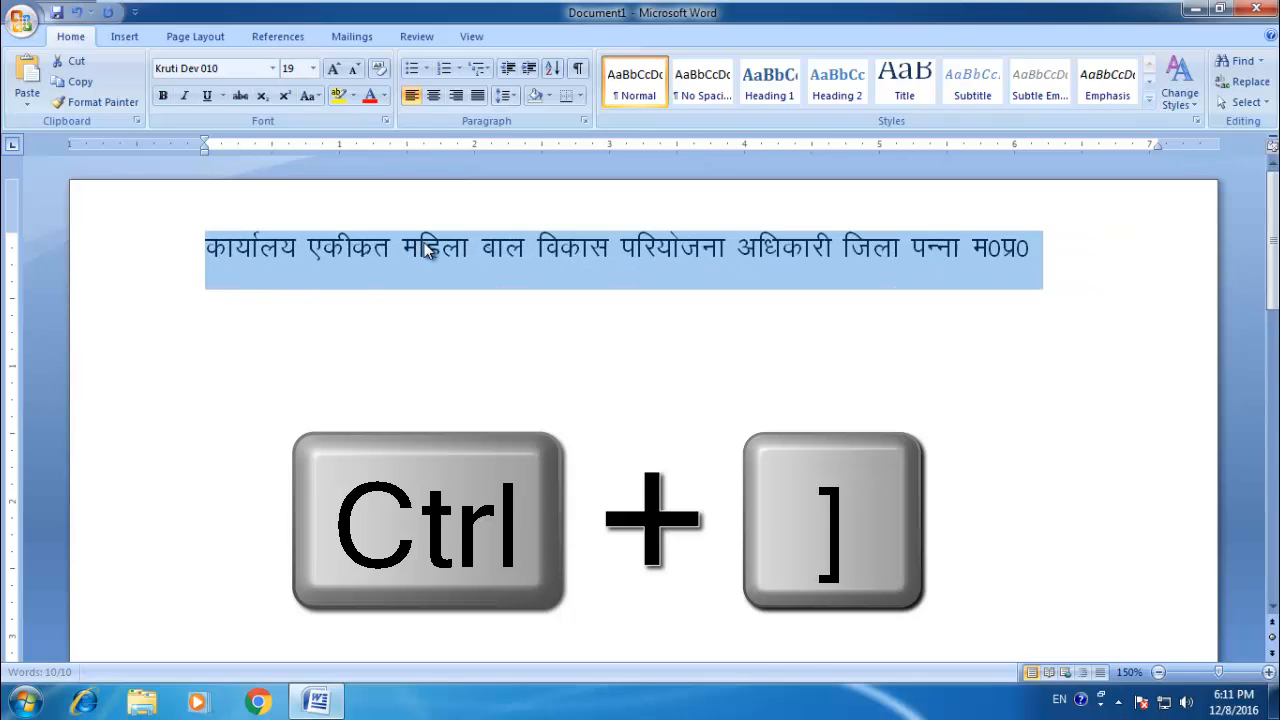
key(ctrl+bracketleft)
key(ctrl+bracketleft)
key(ctrl+bracketright)
key(ctrl+bracketright)
key(ctrl+bracketright)
key(ctrl+bracketright)
key(ctrl+bracketright)
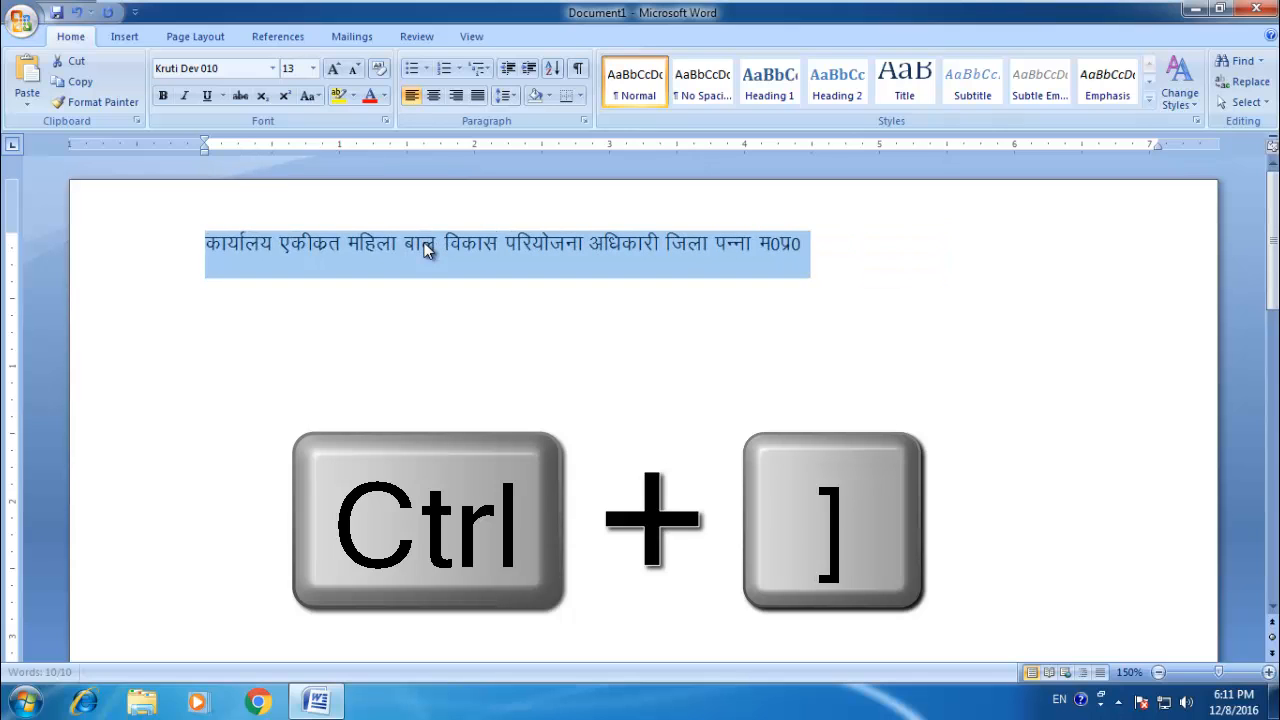
key(ctrl+bracketright)
key(ctrl+bracketright)
key(ctrl+bracketright)
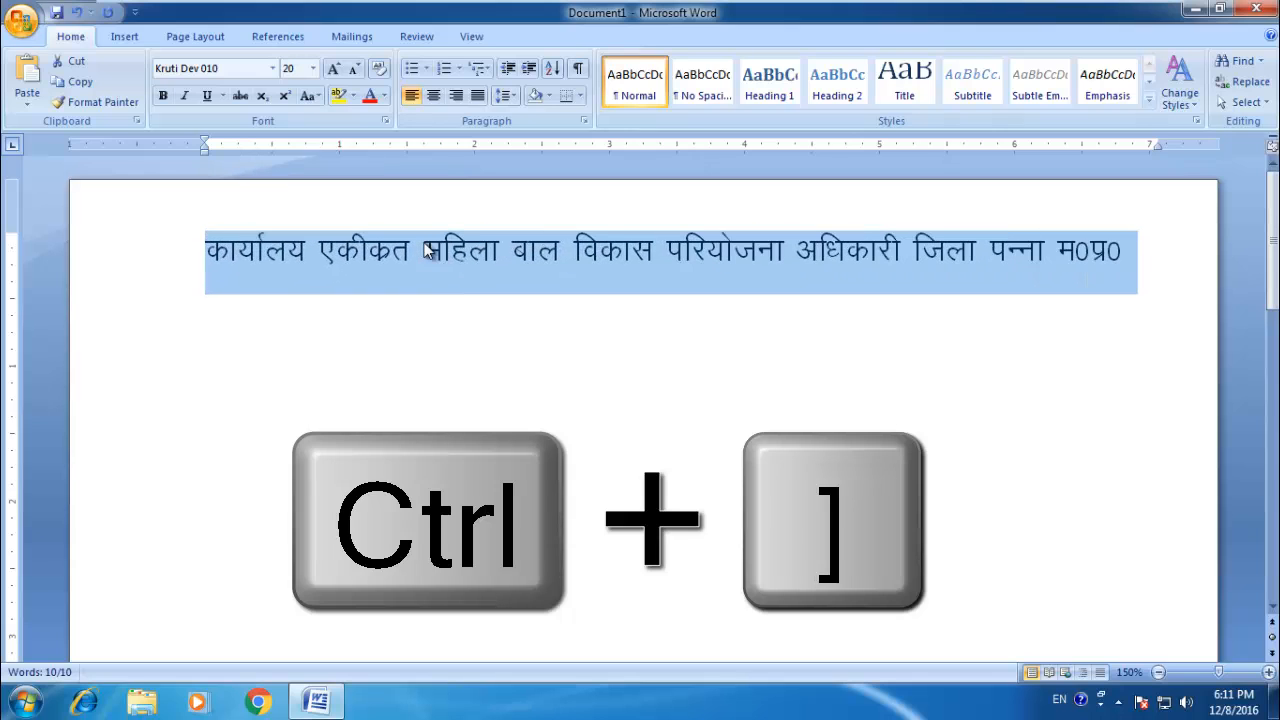
key(ctrl+bracketleft)
Step: Make the whole heading line bold
key(Left)
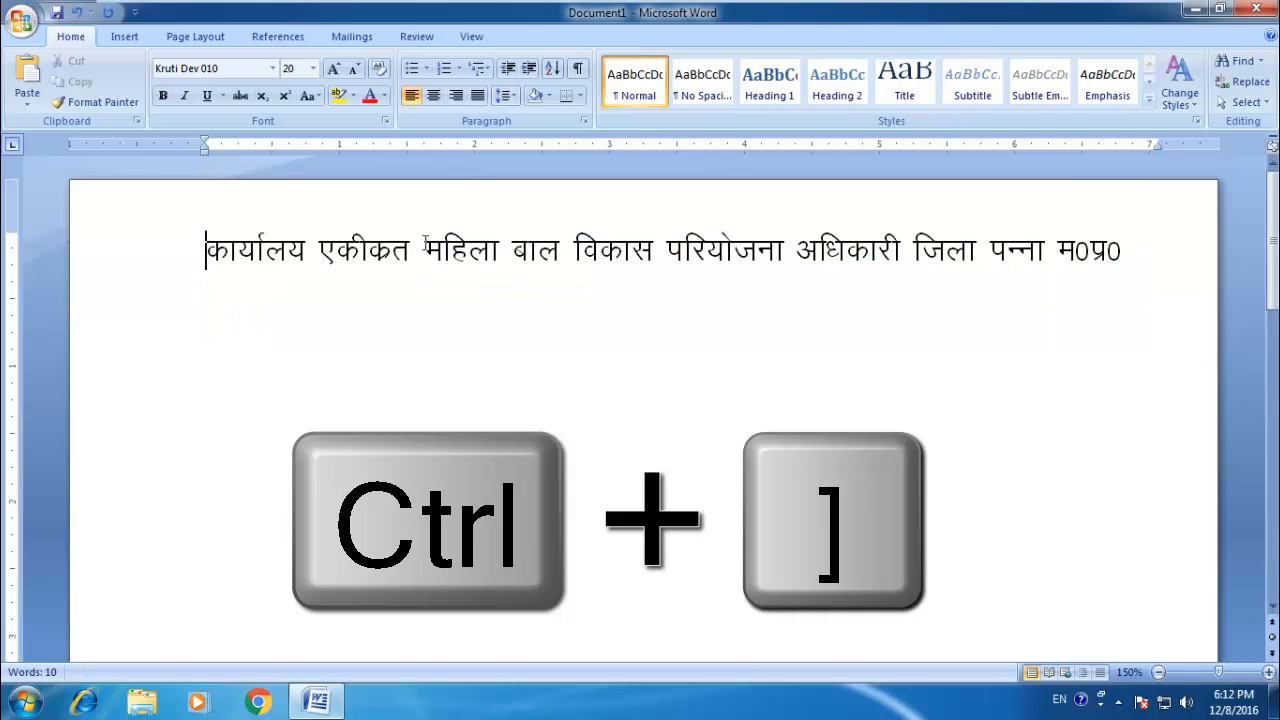
drag(1130, 268, 213, 205)
click(163, 95)
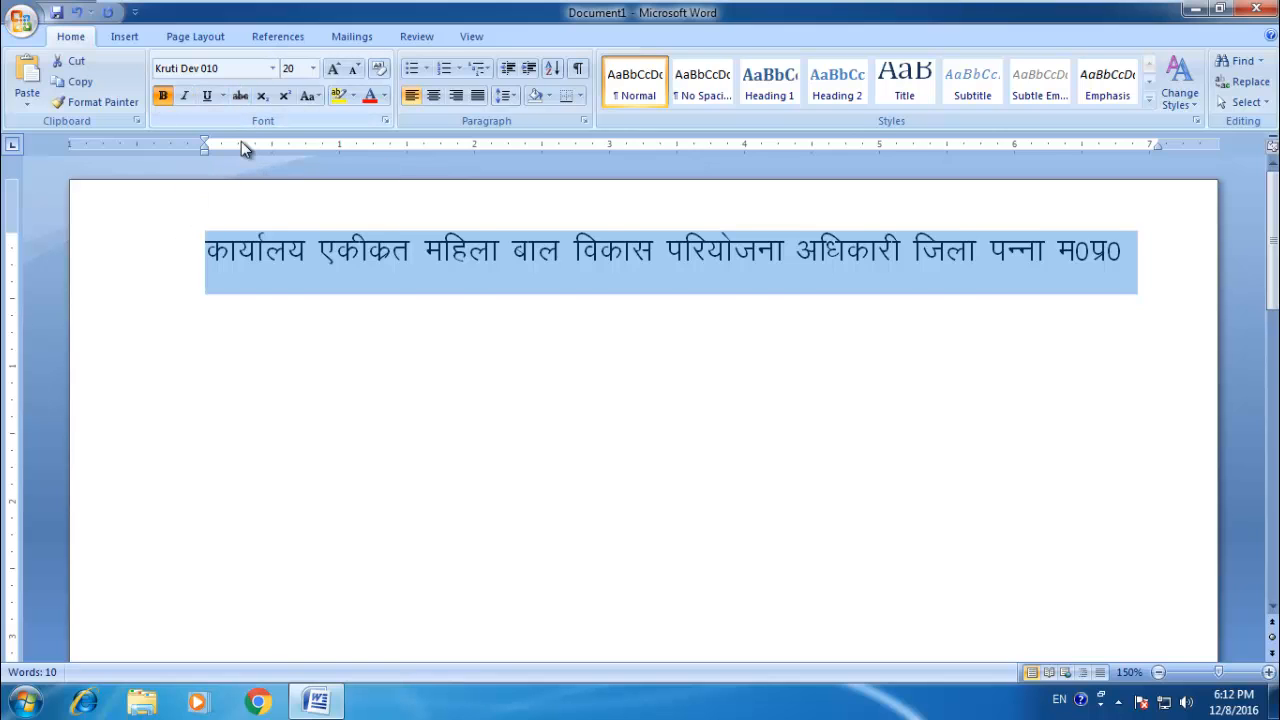
Step: Reduce the heading line's font size to 18 and start a new line below it
key(ctrl+shift+less)
click(922, 354)
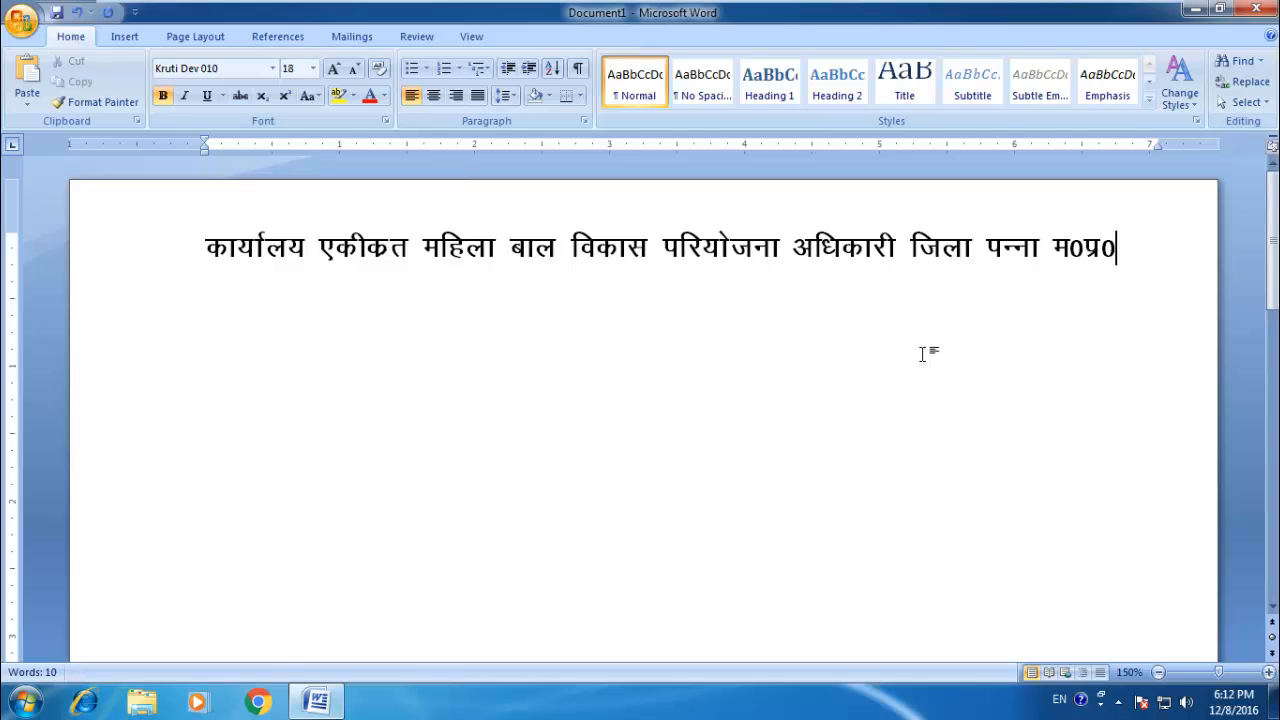
key(Return)
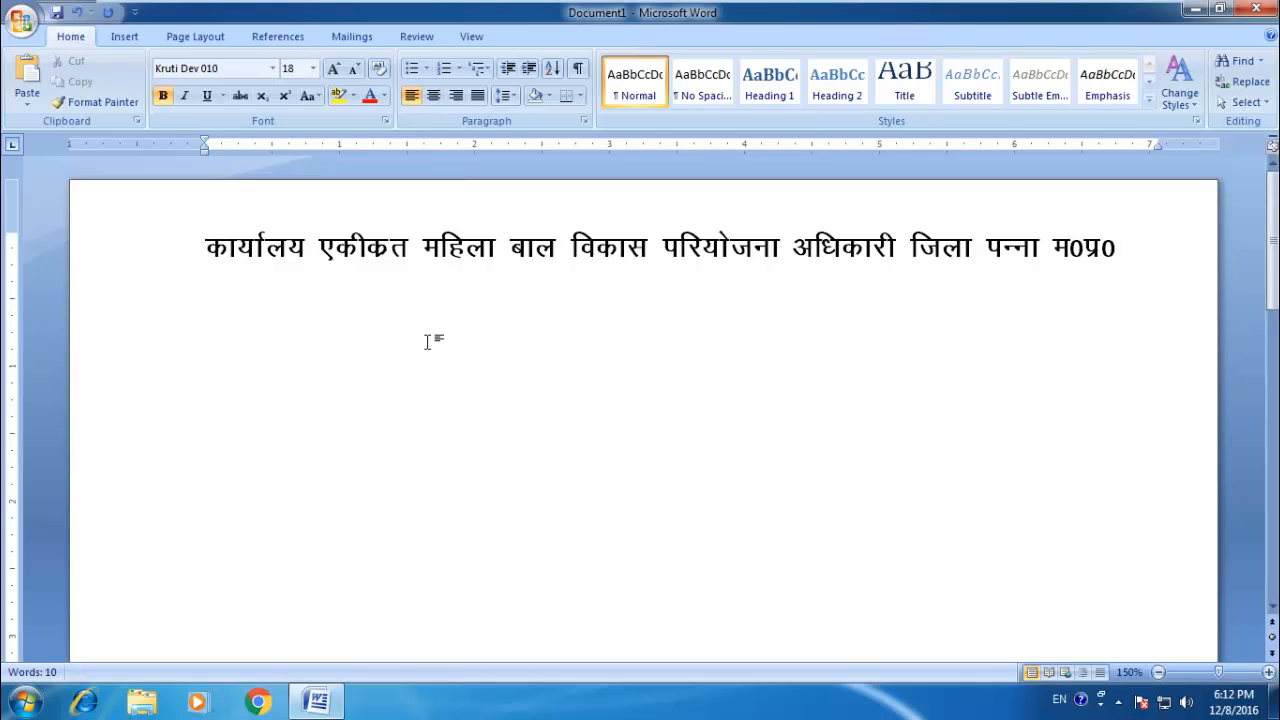
Step: Set the heading line's spacing to 1.0 and remove the space after the paragraph
click(194, 252)
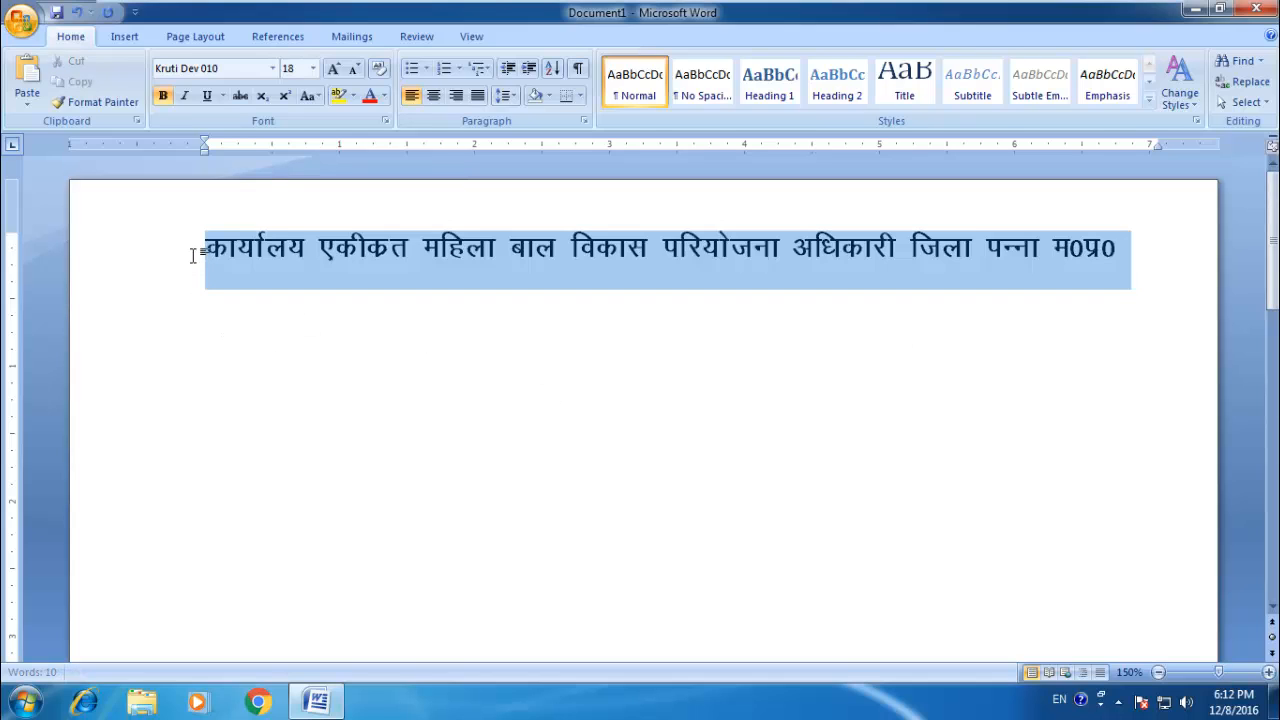
click(502, 97)
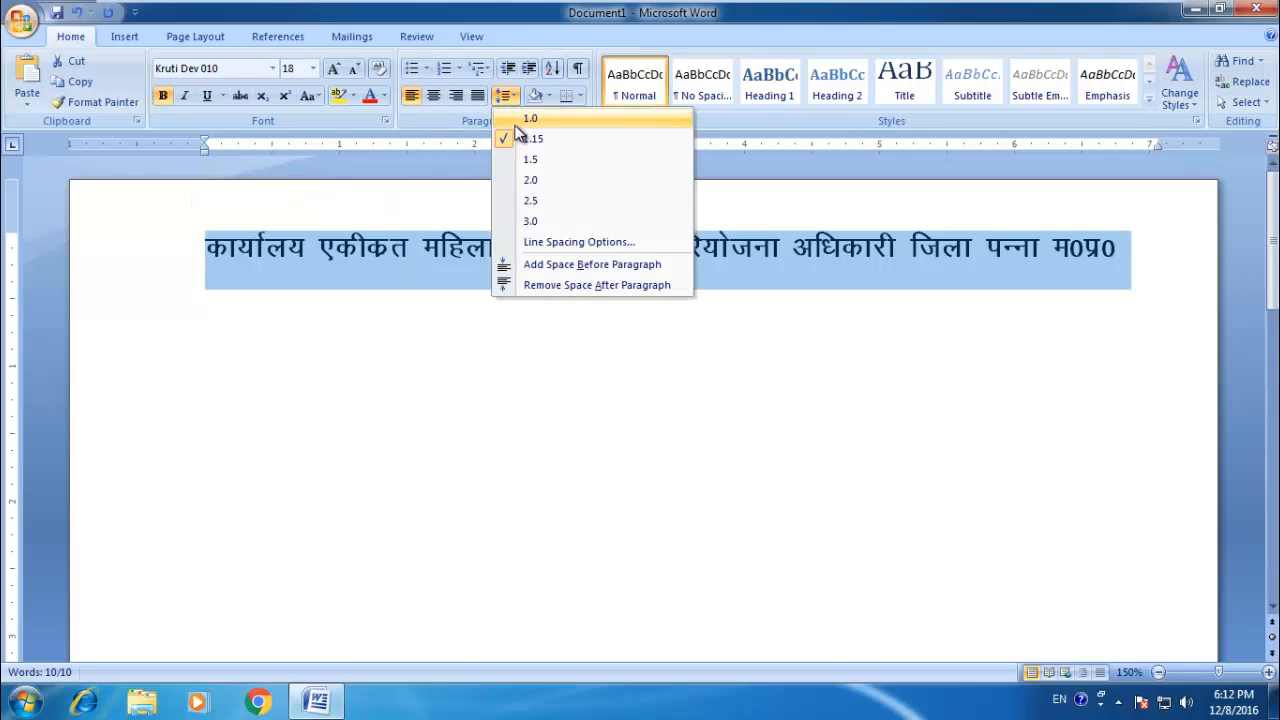
click(525, 119)
click(511, 95)
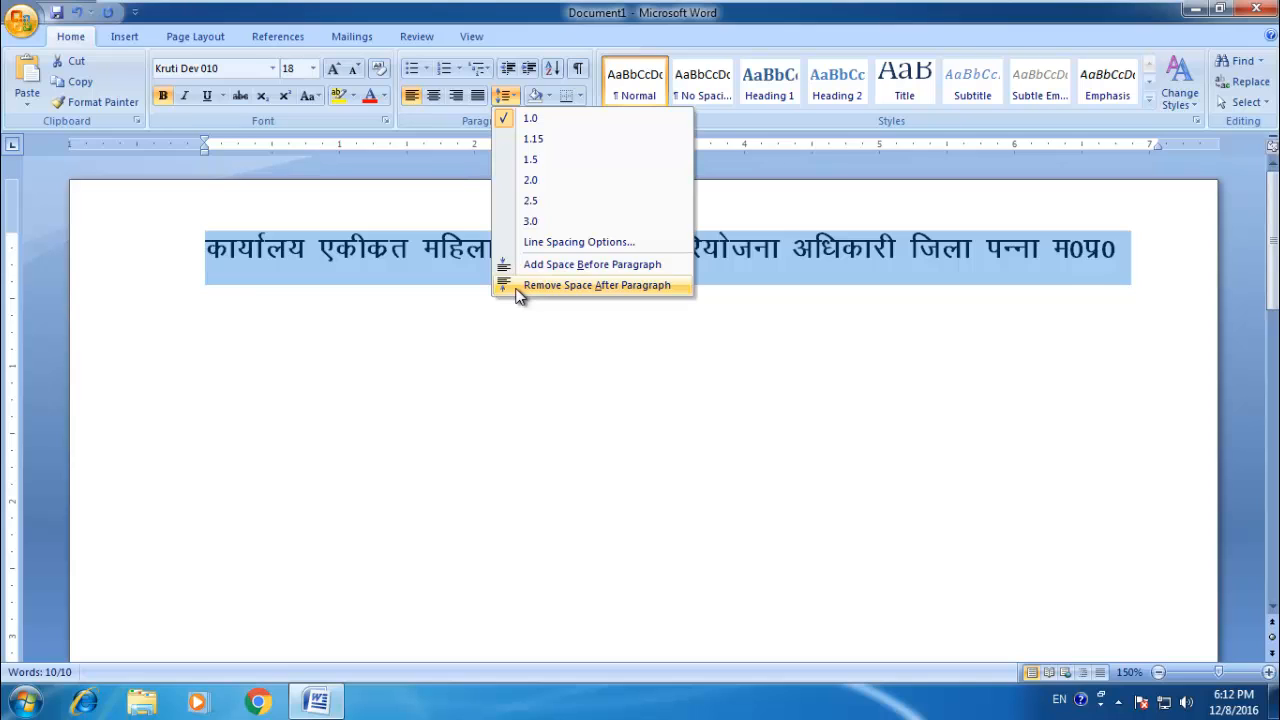
click(560, 285)
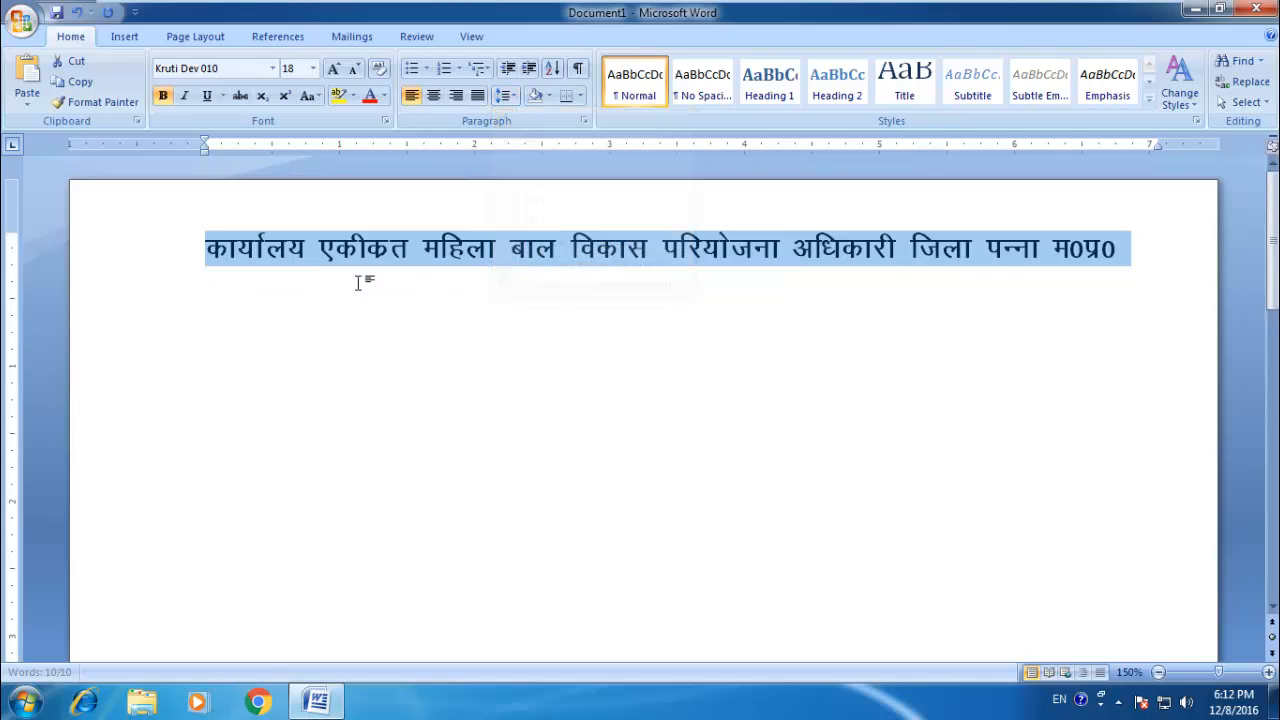
Step: Set the empty line below the heading to font size 16 without bold
click(210, 275)
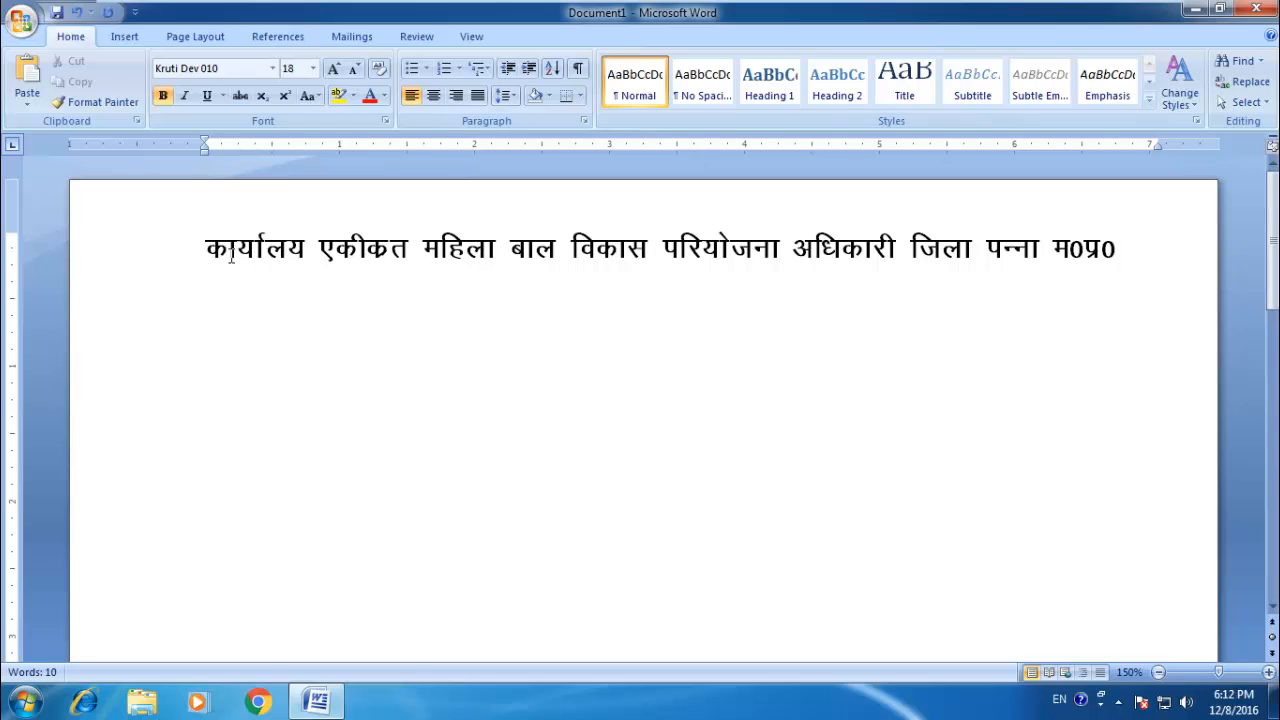
text(d)
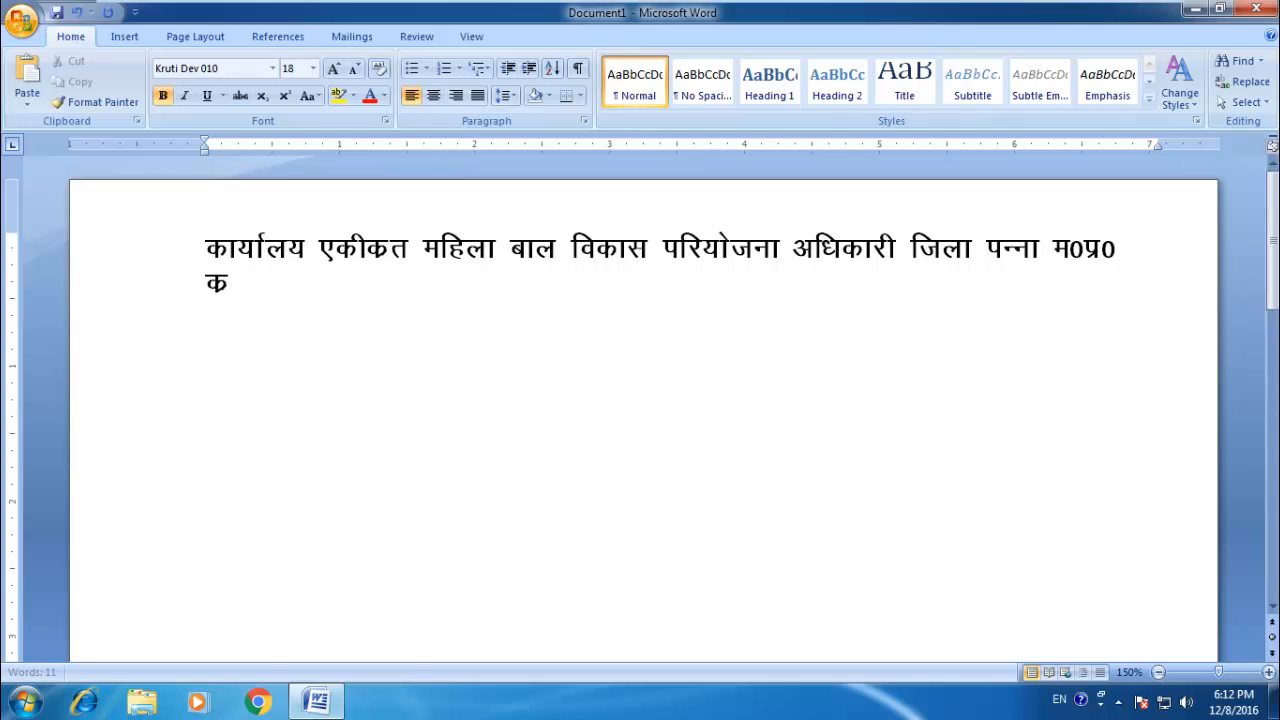
key(BackSpace)
key(ctrl+shift+p)
text(1)
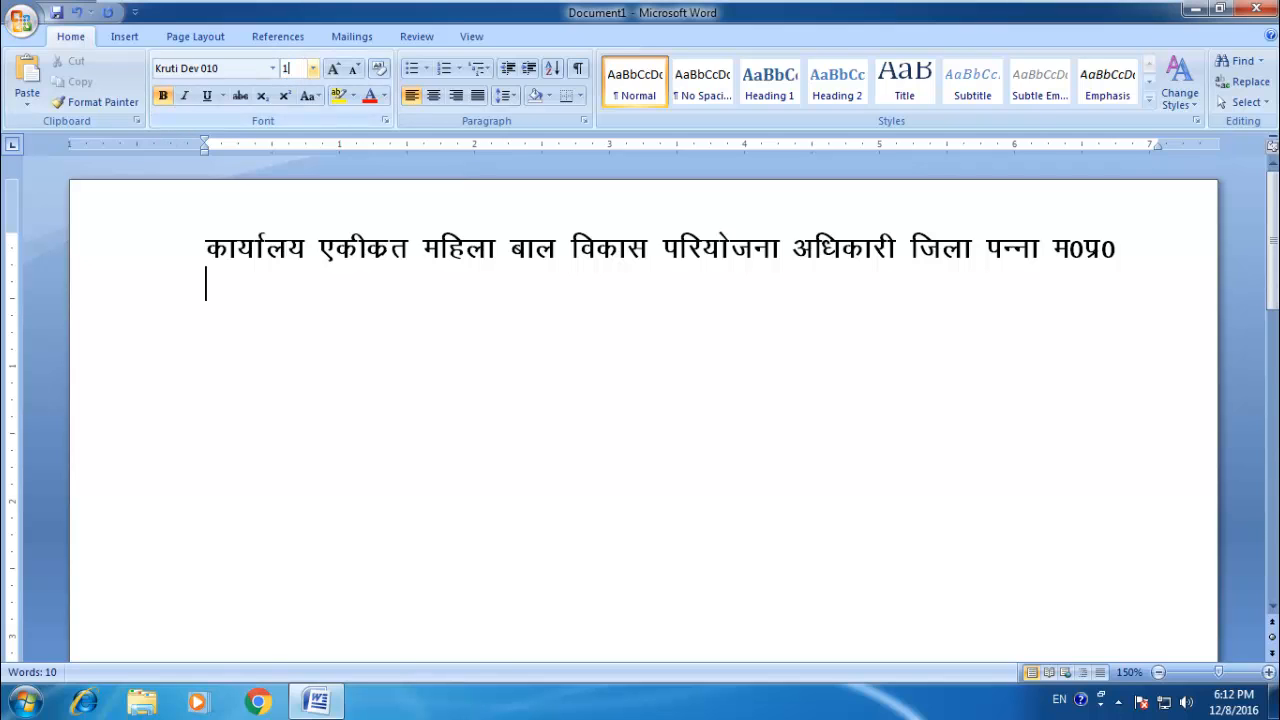
text(6)
key(Return)
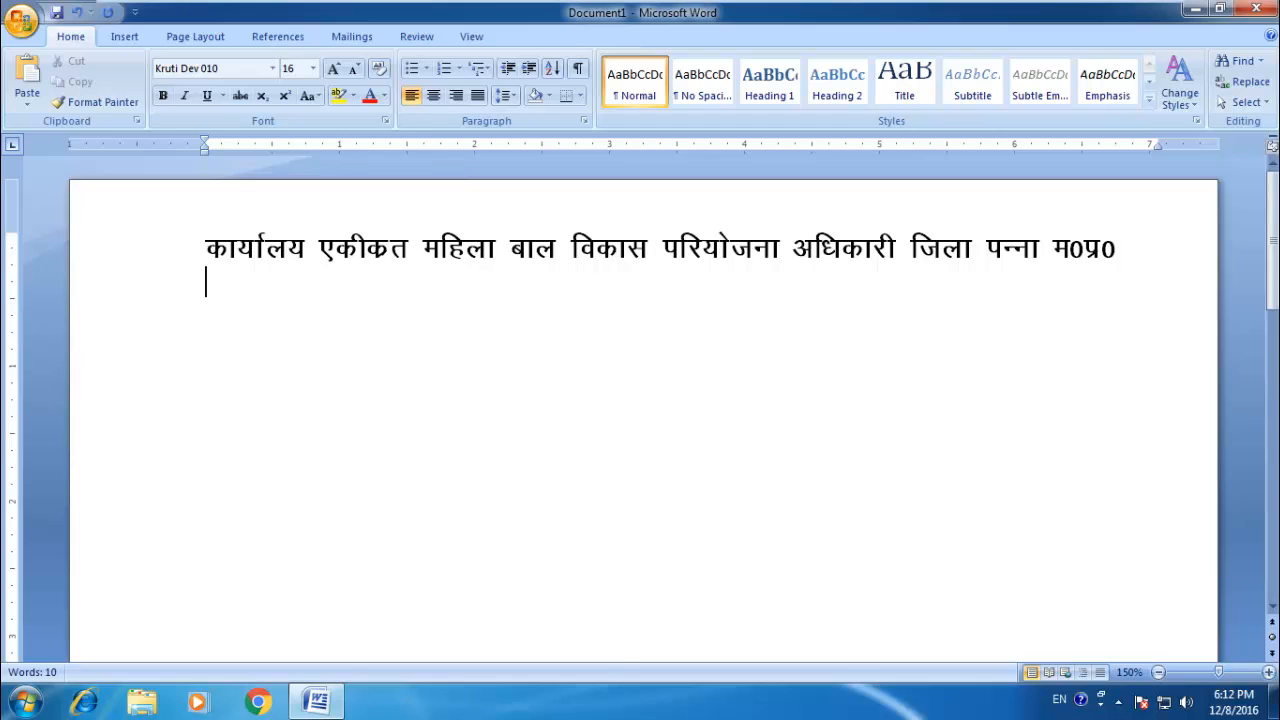
Step: Enter the reference label "कमांक/" below the heading, followed by a tab gap and another slash
text(d)
text(0)
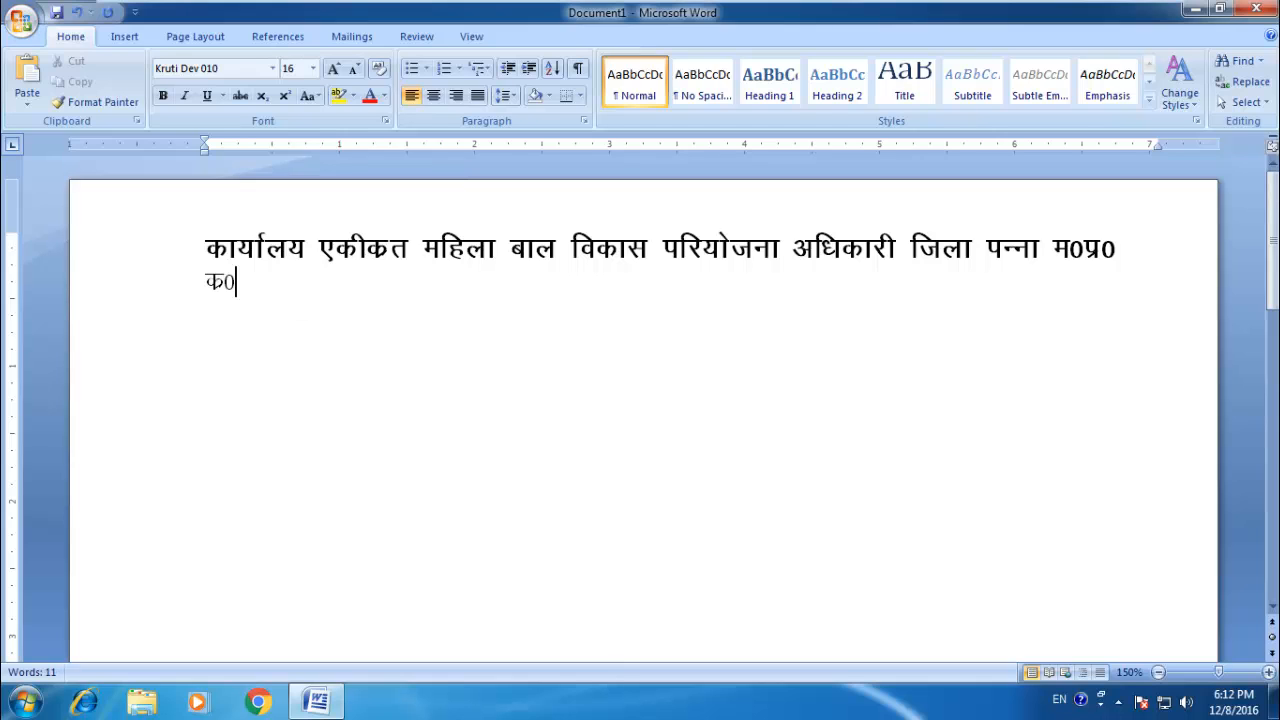
key(BackSpace)
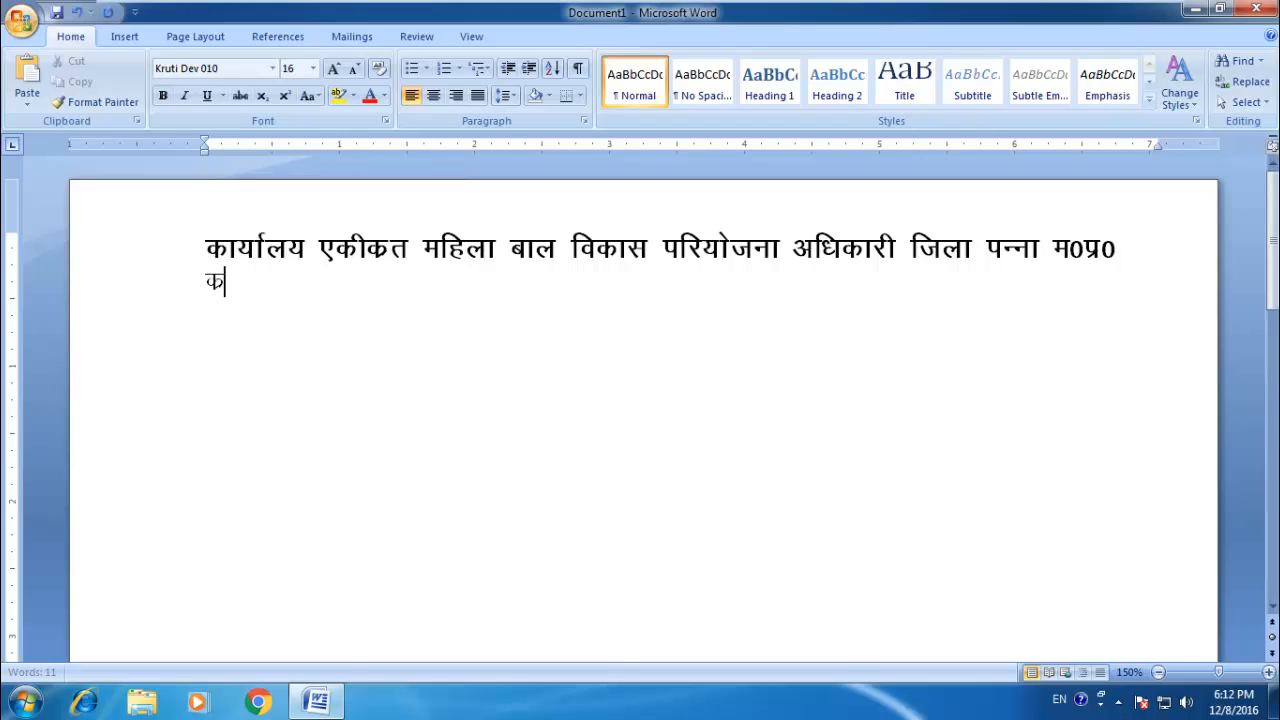
text(eka)
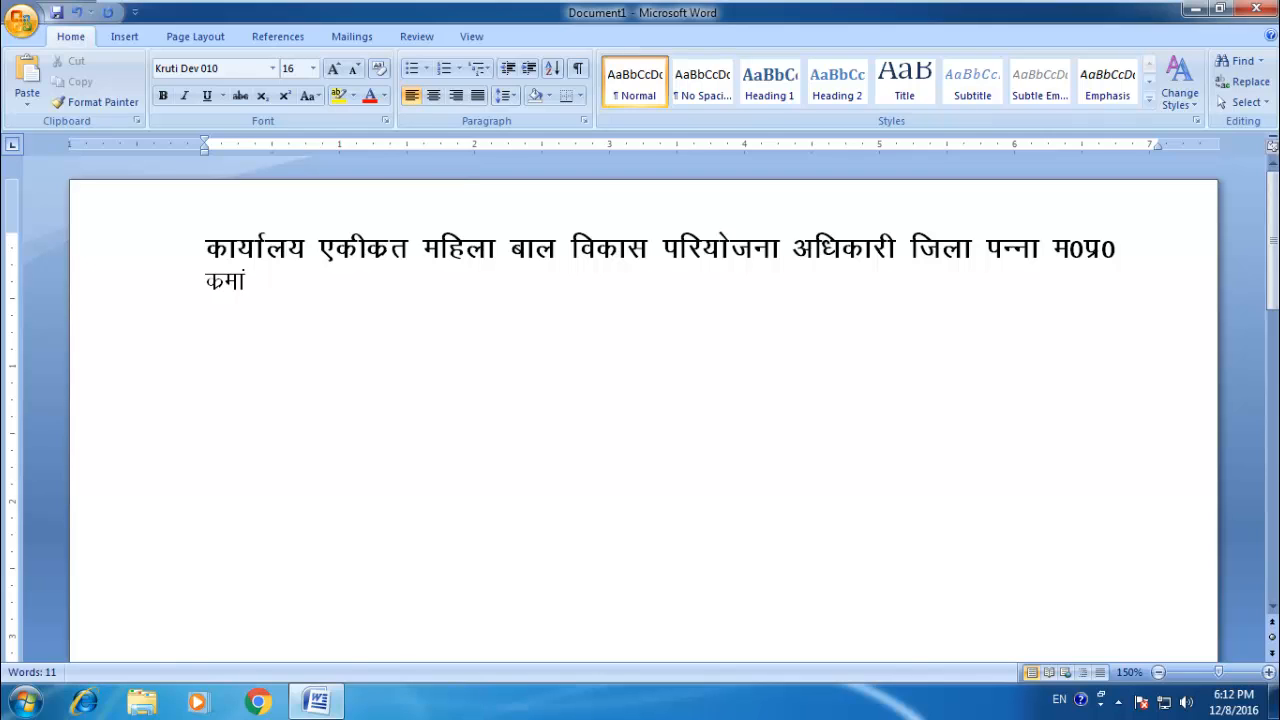
text(d:)
key(BackSpace)
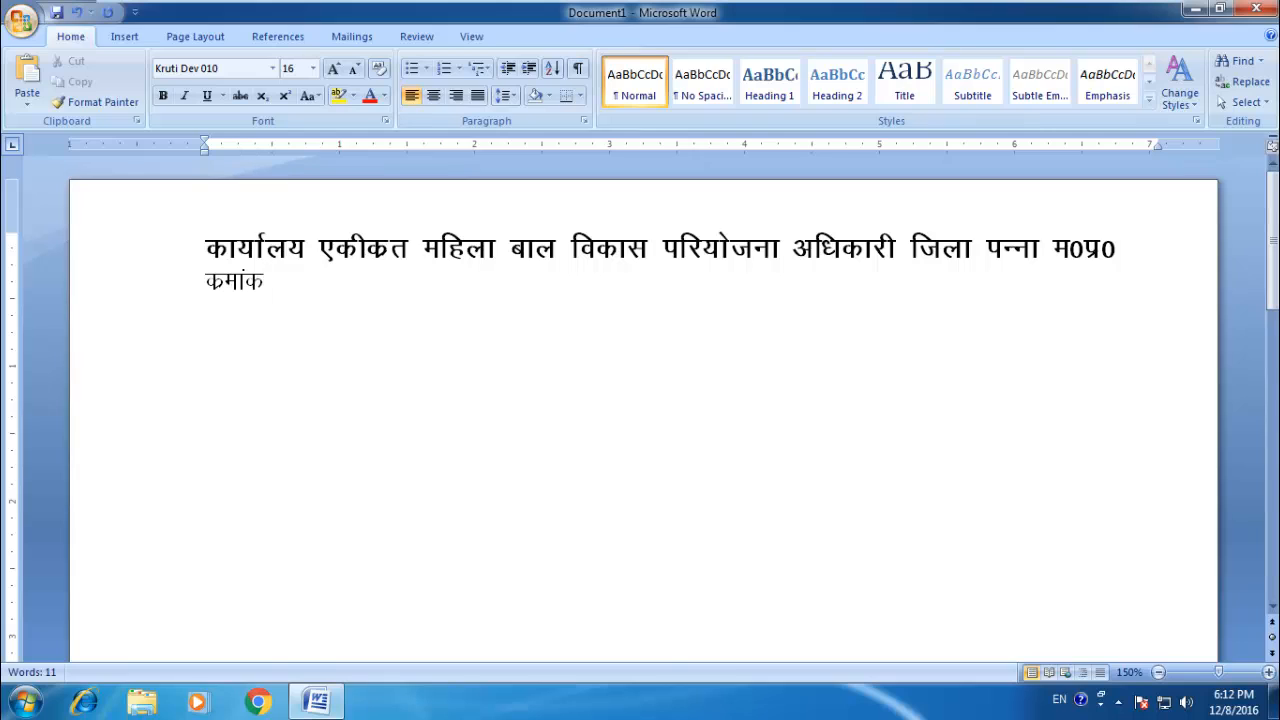
text(@)
key(Tab)
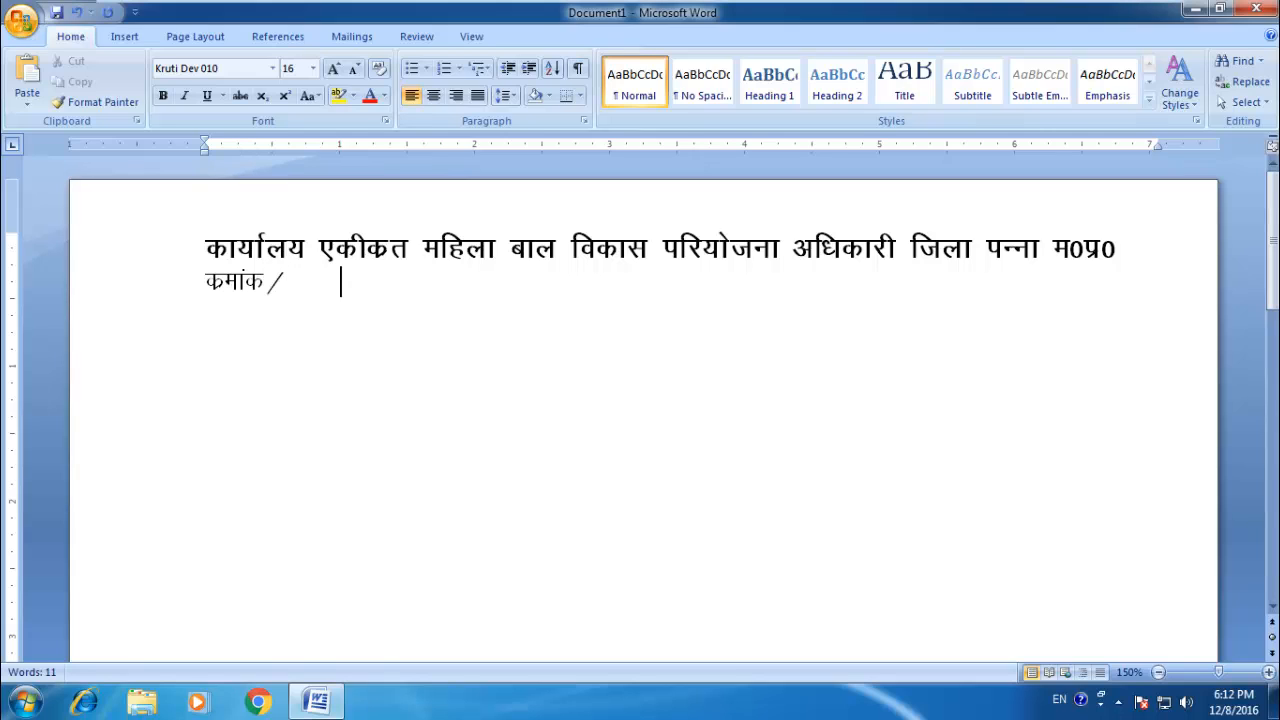
text(@)
text(2124 /)
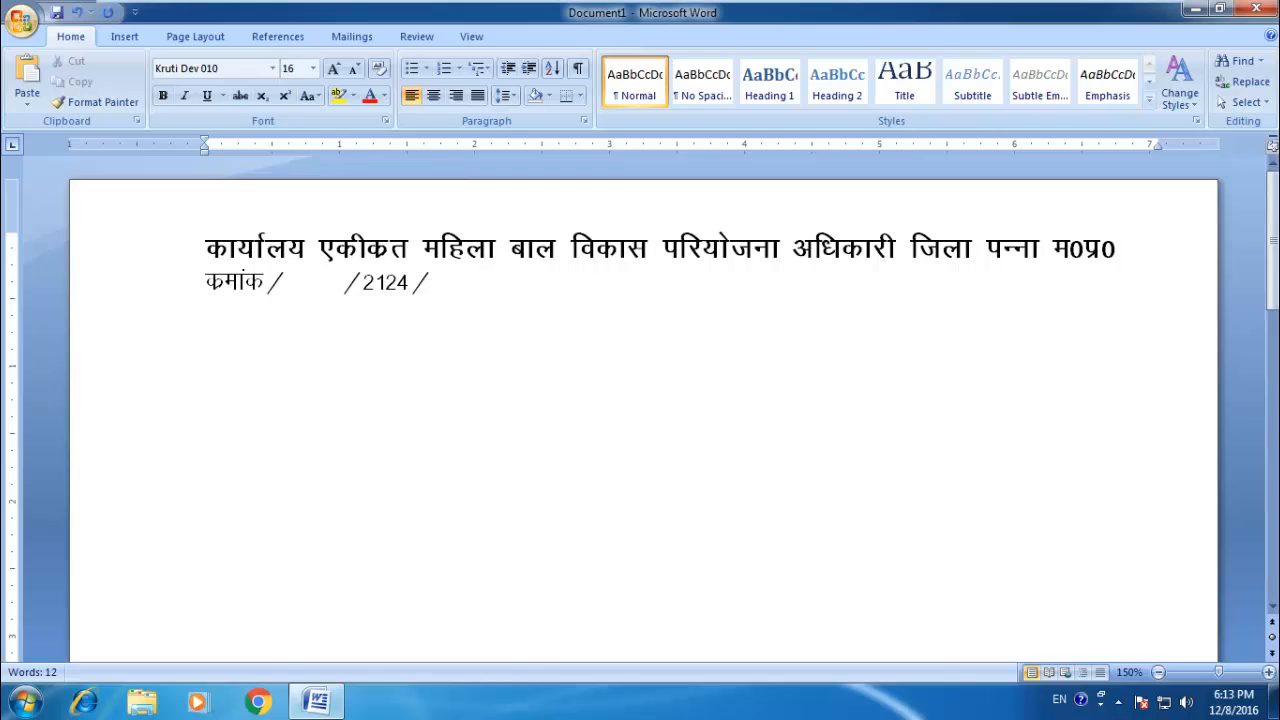
text(@124)
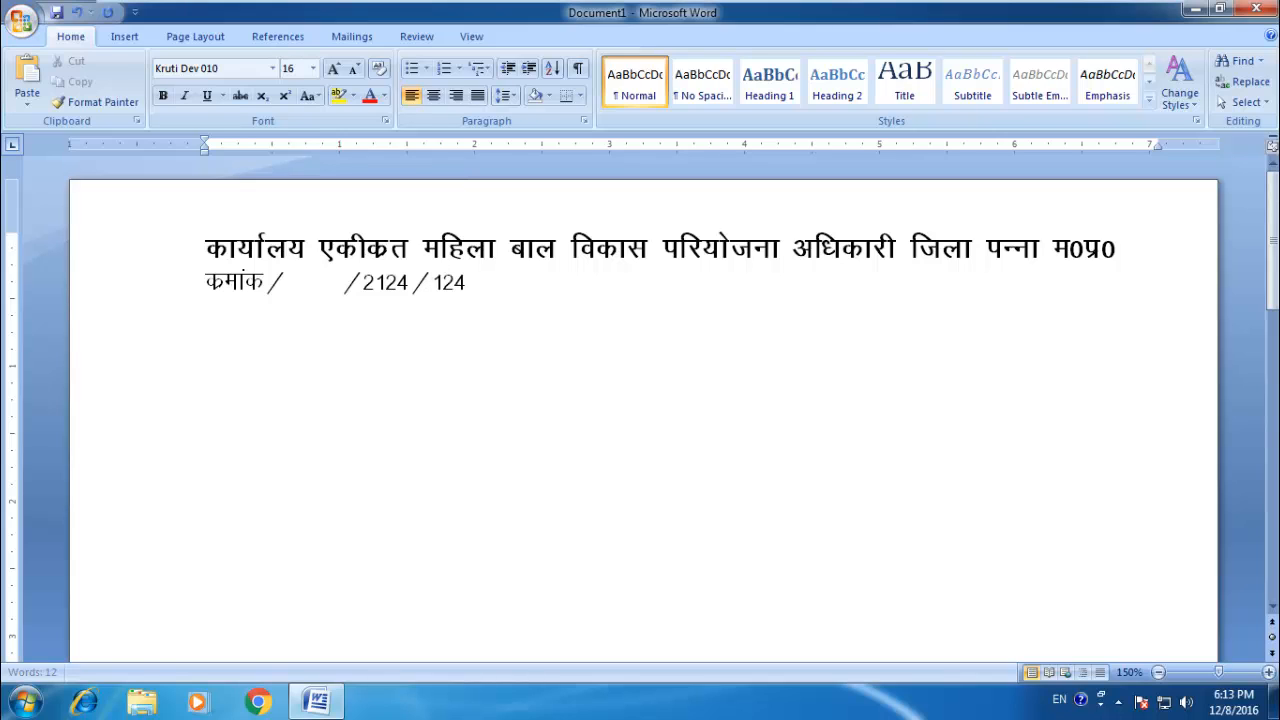
text(5)
Step: Complete the reference line with "2124/2016" after the second slash
key(BackSpace)
key(BackSpace)
key(BackSpace)
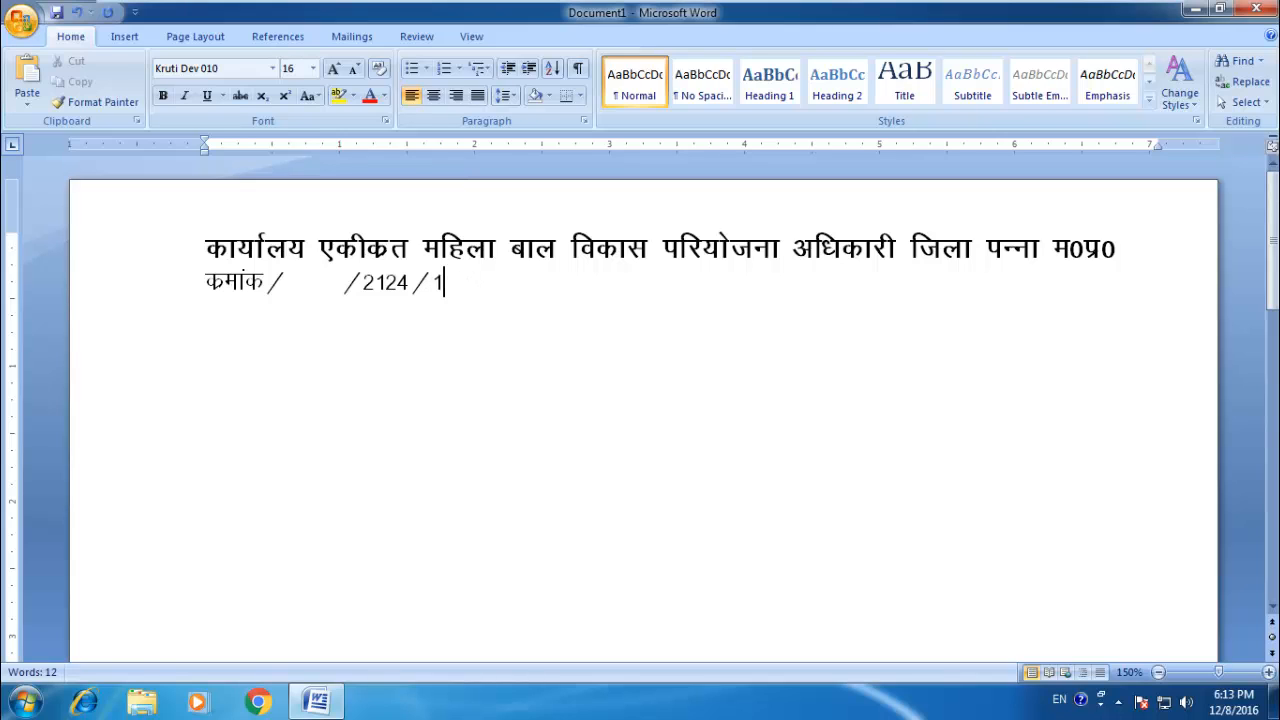
key(BackSpace)
text(2016)
Step: Add the date label "दिनांक" with a dotted blank near the right margin of the reference line, then leave an empty line
key(Tab)
key(Tab)
key(Tab)
key(Tab)
key(Tab)
key(Tab)
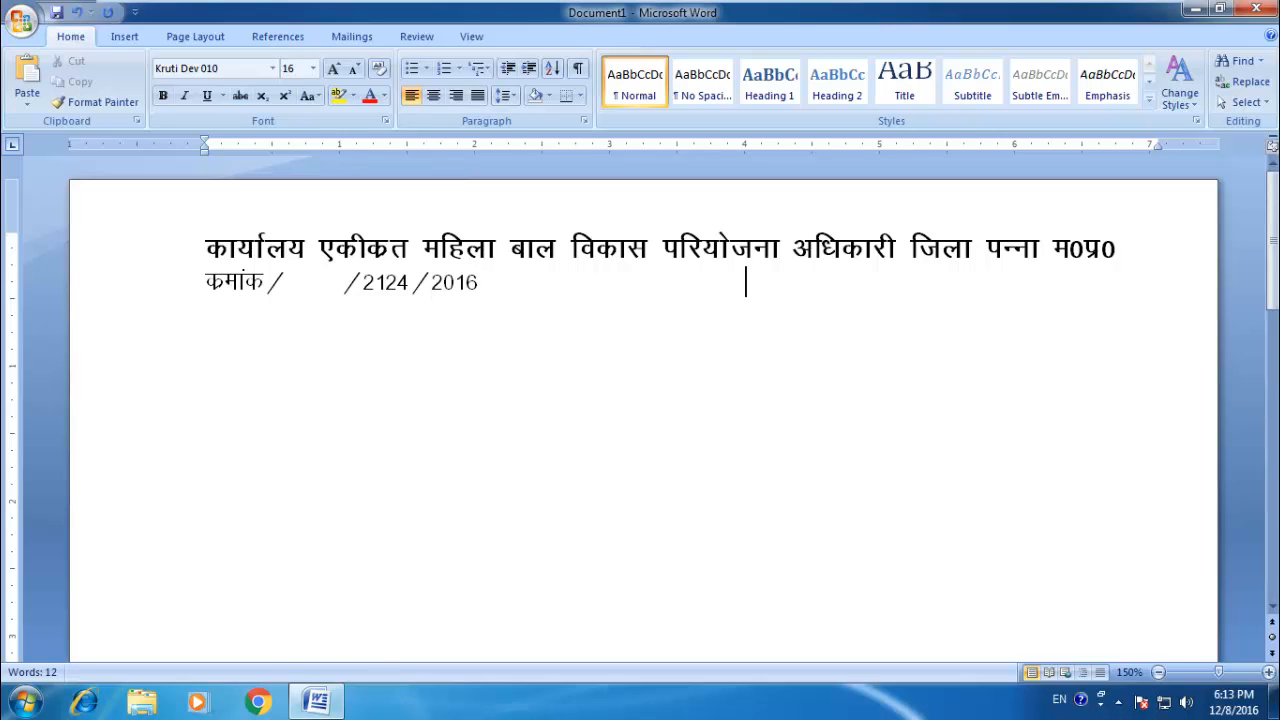
key(Tab)
text(fnukad)
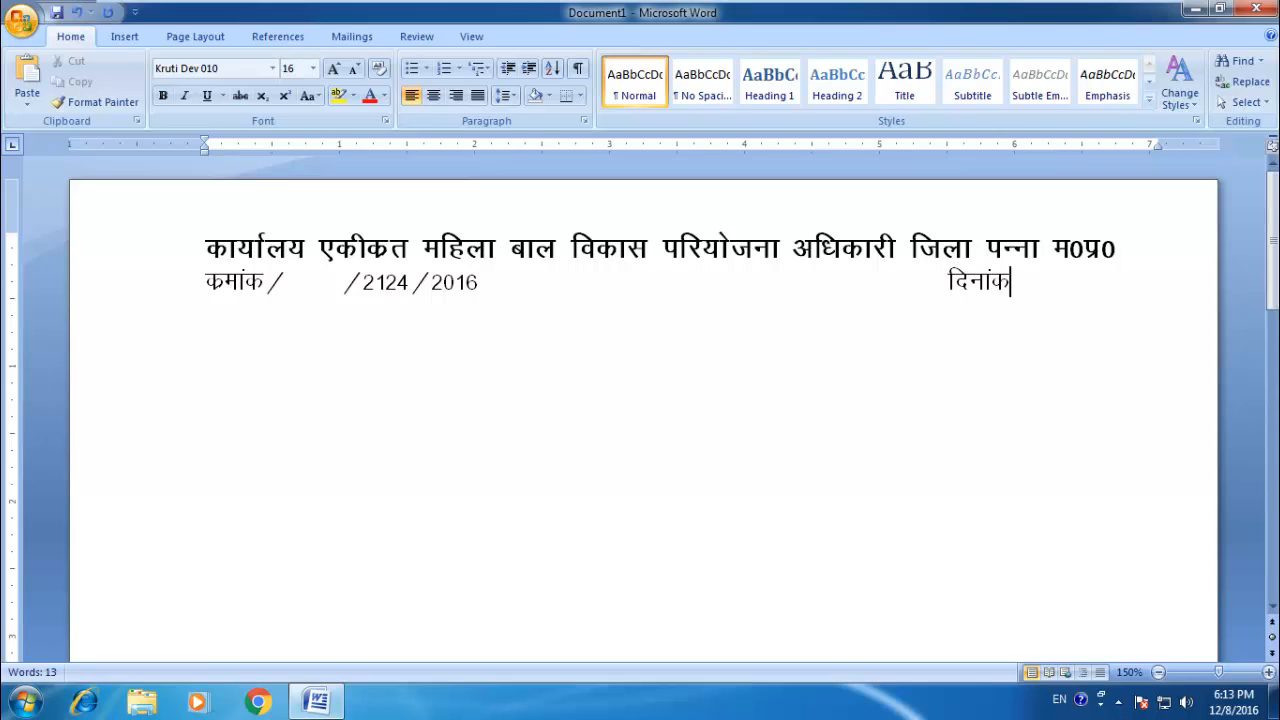
text(------------)
key(Return)
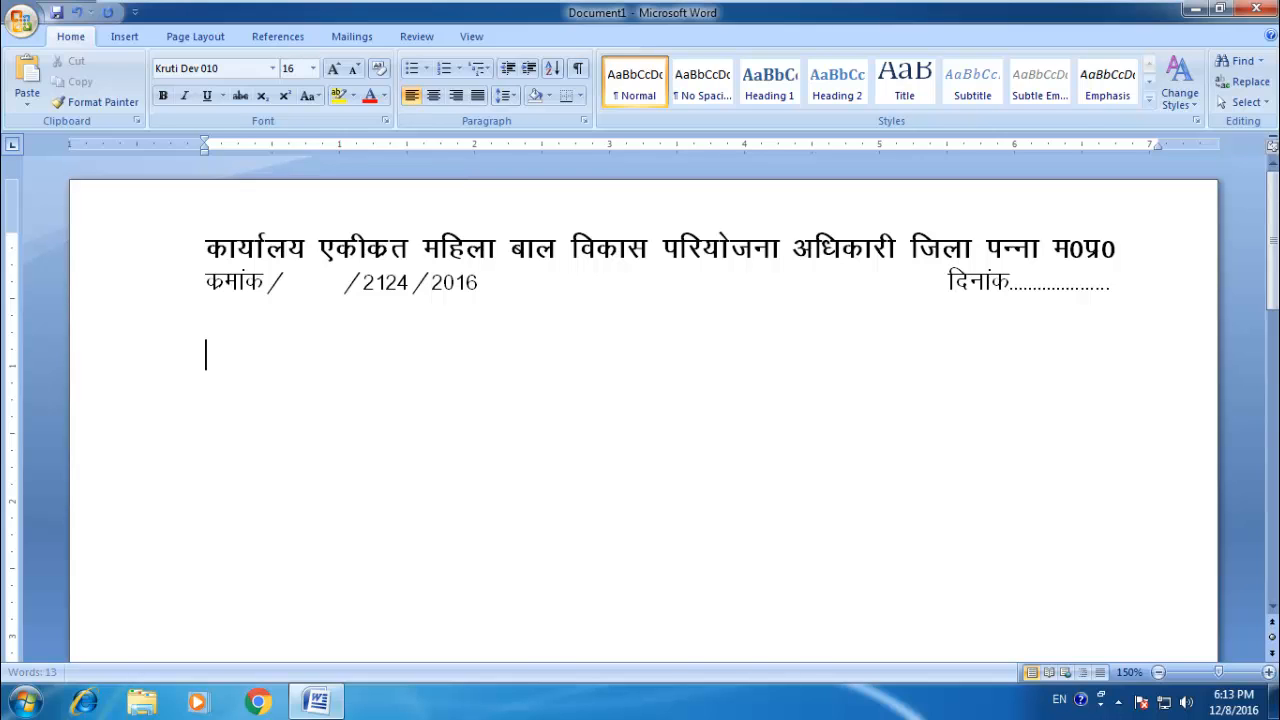
Step: Enter the addressee opening "प्रति," below the reference line and start a new line
text(izf)
text(r)
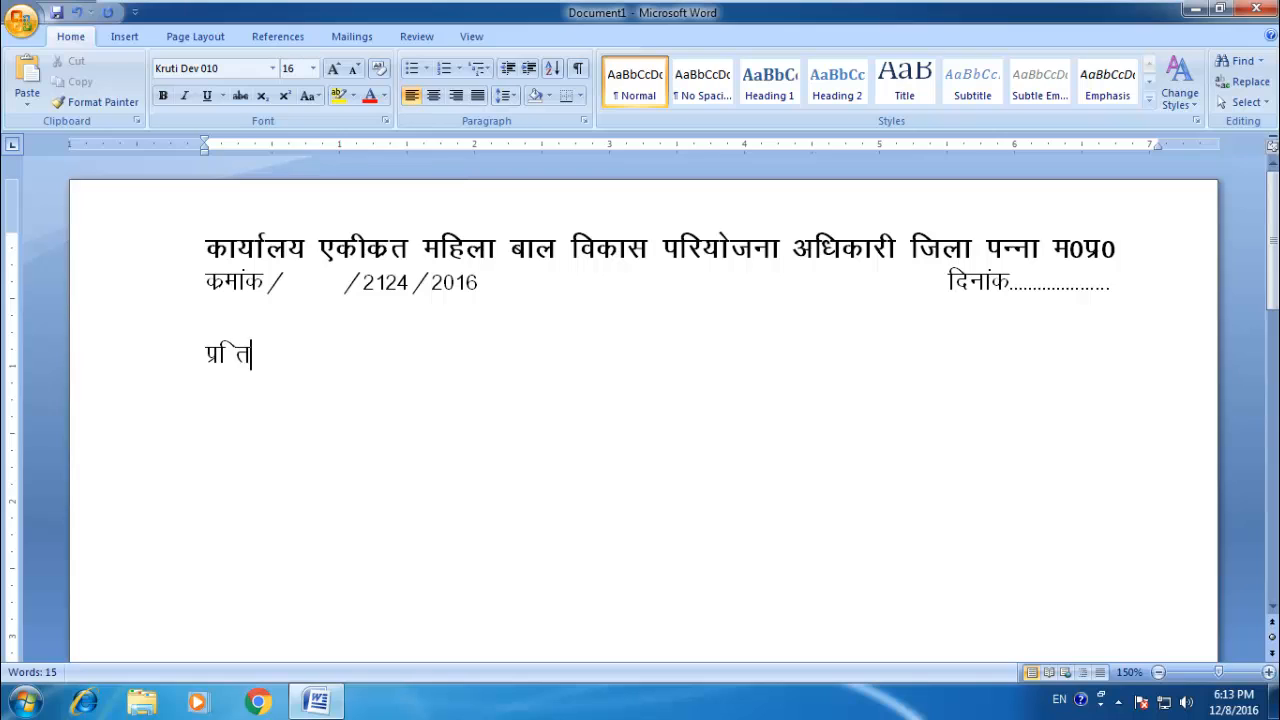
key(BackSpace)
key(BackSpace)
text(r)
text(,)
key(Return)
Step: Enter "परियोजना अधिकारी" indented to the 1-inch mark as the first addressee line
key(Tab)
key(Tab)
text(ifj;kstuk)
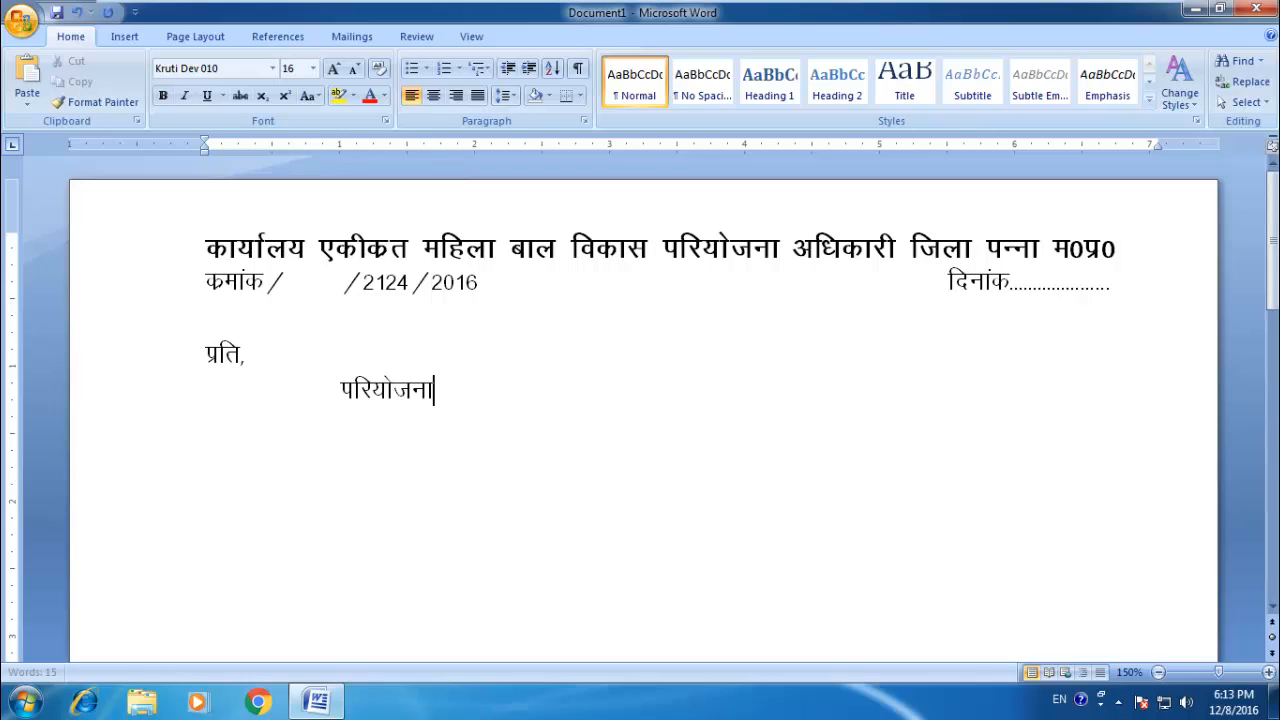
text( vf/kdkjh)
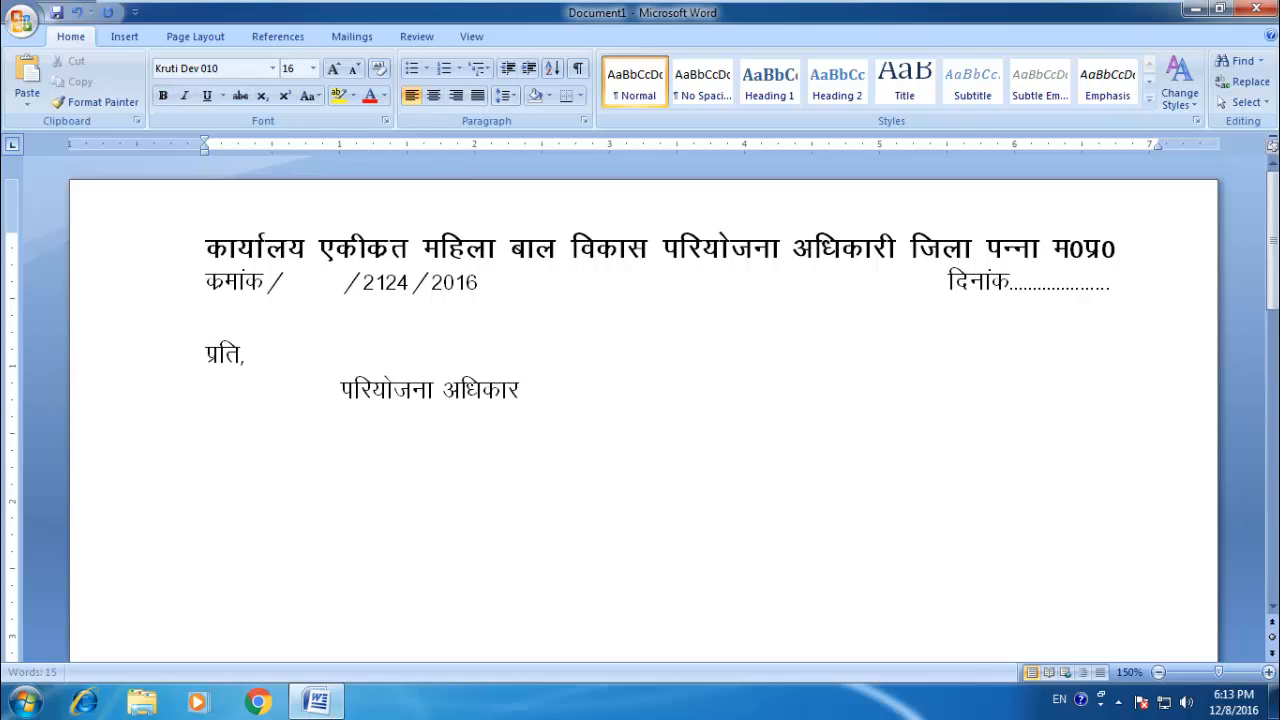
Step: Add the second addressee line "एकीकत बाल विकासब परियोजना" at the same indent
key(Return)
key(Tab)
text(,dhdr cky fodk)
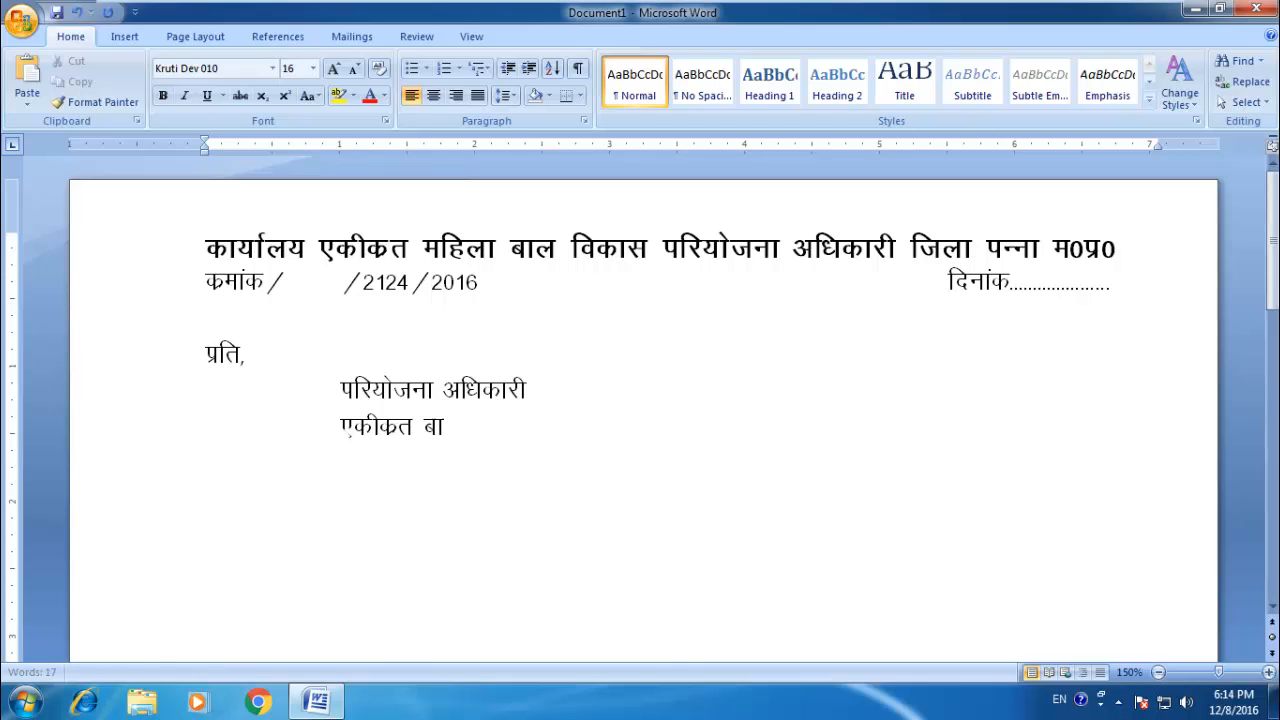
text(l)
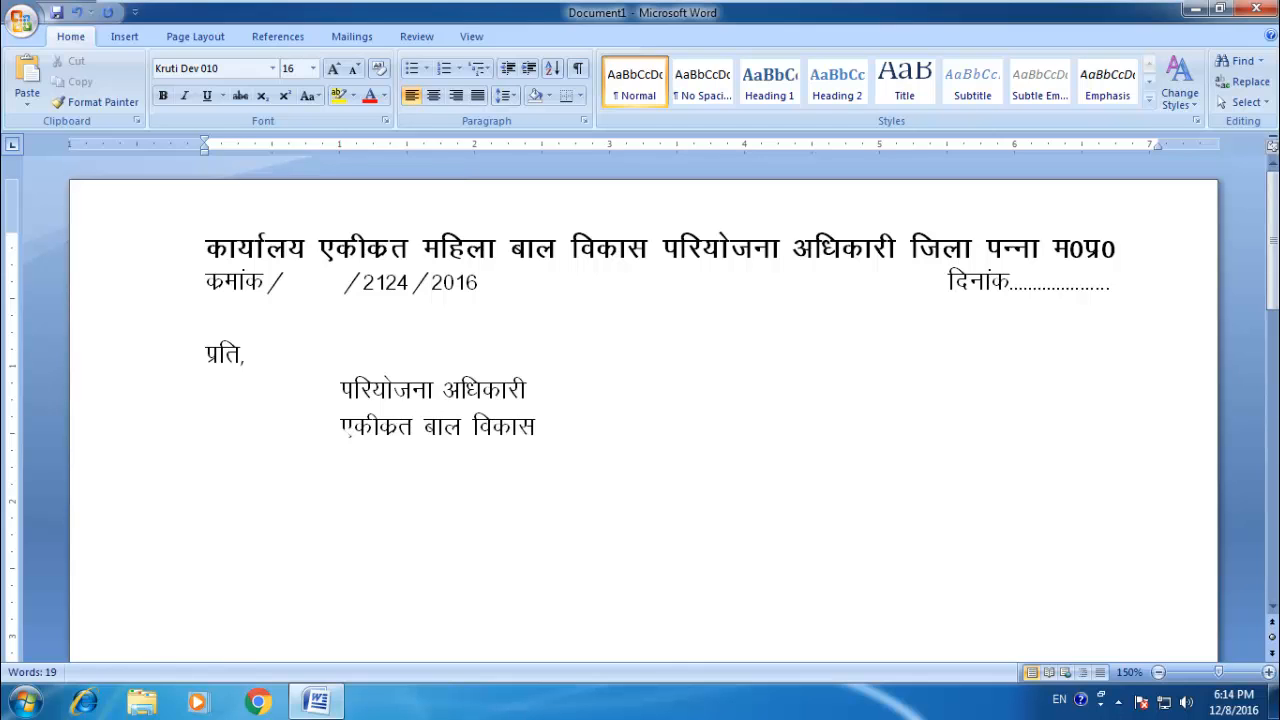
key(Return)
key(BackSpace)
text(c ifj;kstuk)
Step: Add the third addressee line "जिला पन्ना म0प्र0" at the same indent
key(Return)
key(Tab)
key(Tab)
text(ftyk )
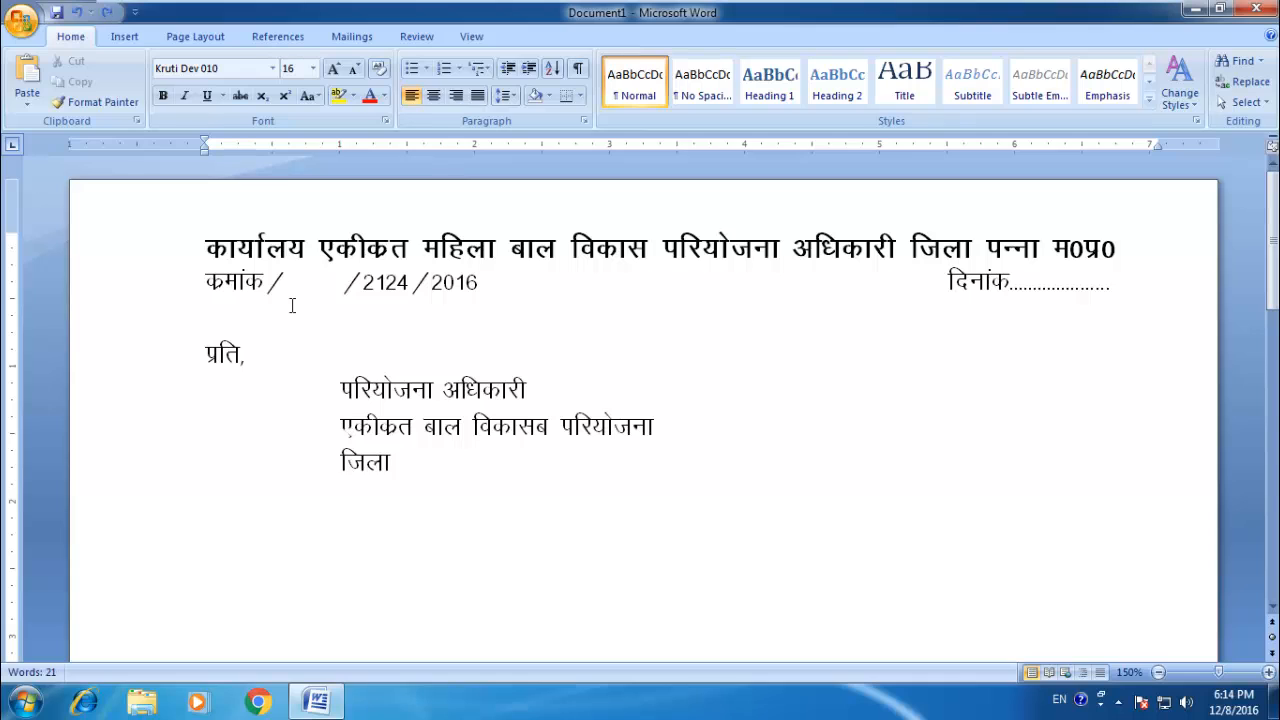
text(iUuk e0)
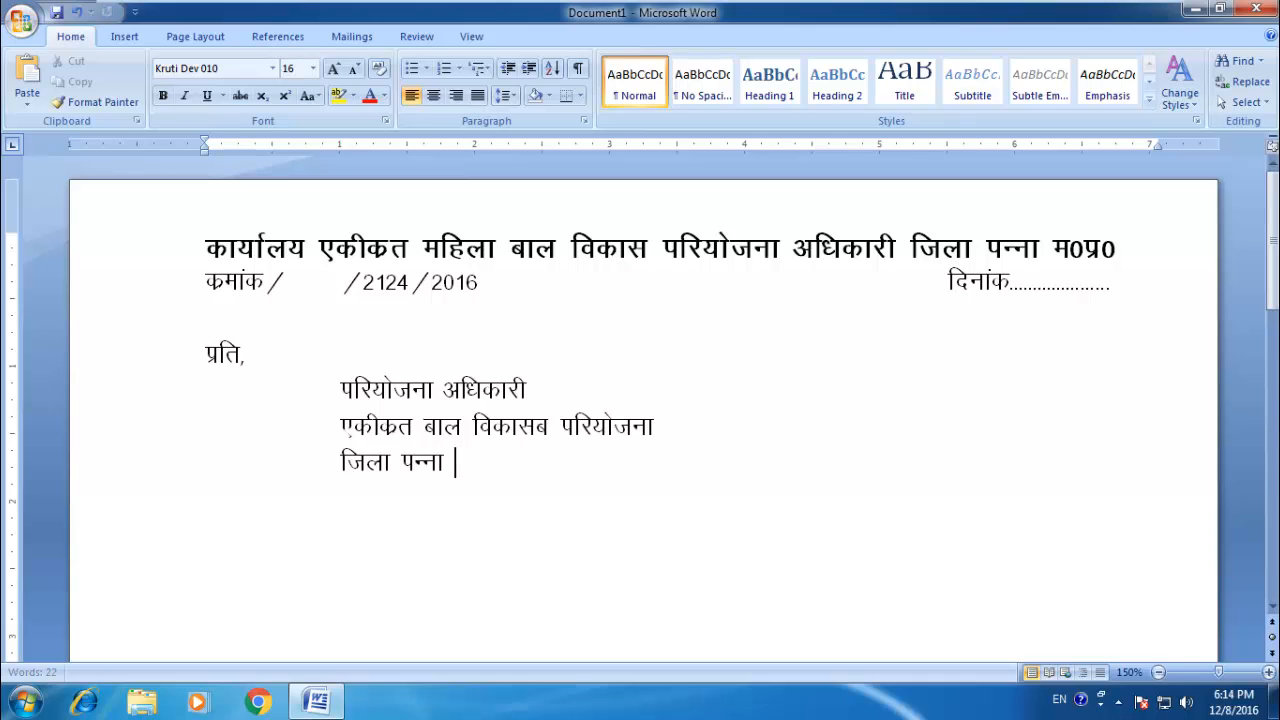
text(iz0)
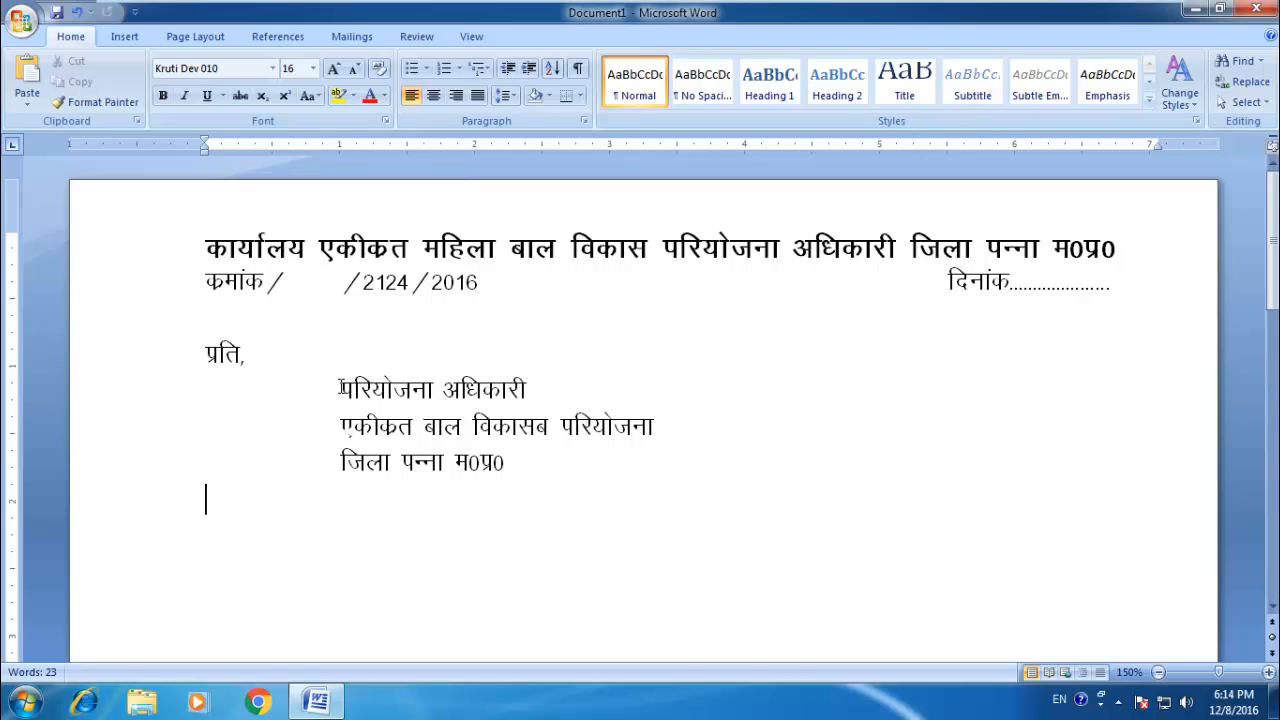
Step: Make the addressee title "परियोजना अधिकारी" bold and return the cursor to the end of the addressee block
drag(350, 388, 540, 394)
key(ctrl+b)
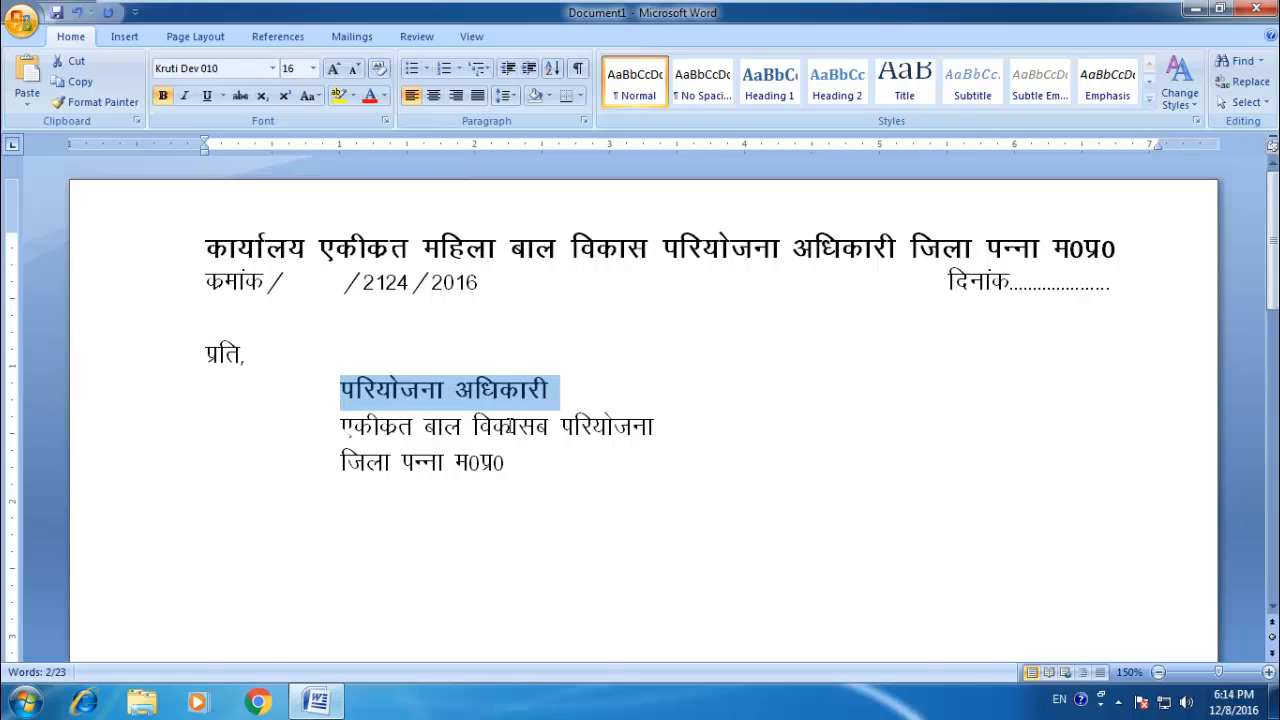
click(518, 462)
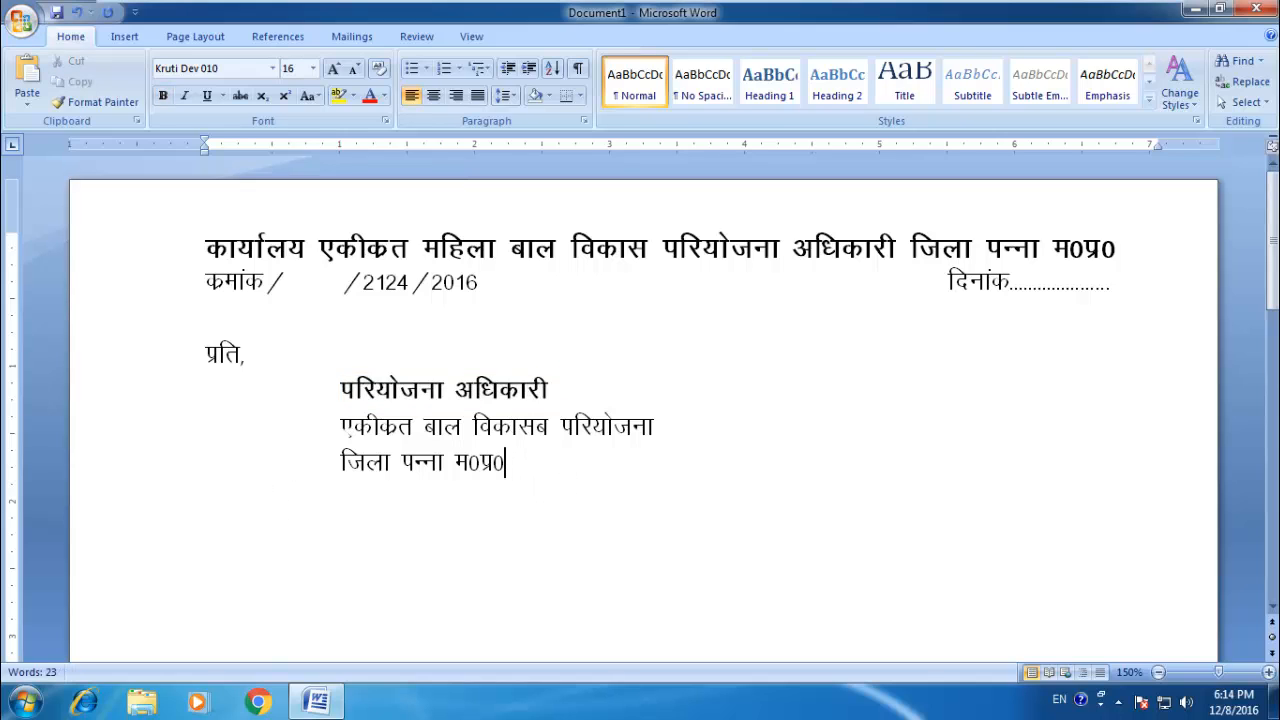
Step: Leave a blank line and enter the subject line "विषयः–" with the tabbed text "मासिक जानकारी भेजने वावत्।"
key(Return)
key(Return)
text(fo"k;%&)
scroll(640, 420, down, 1)
key(Tab)
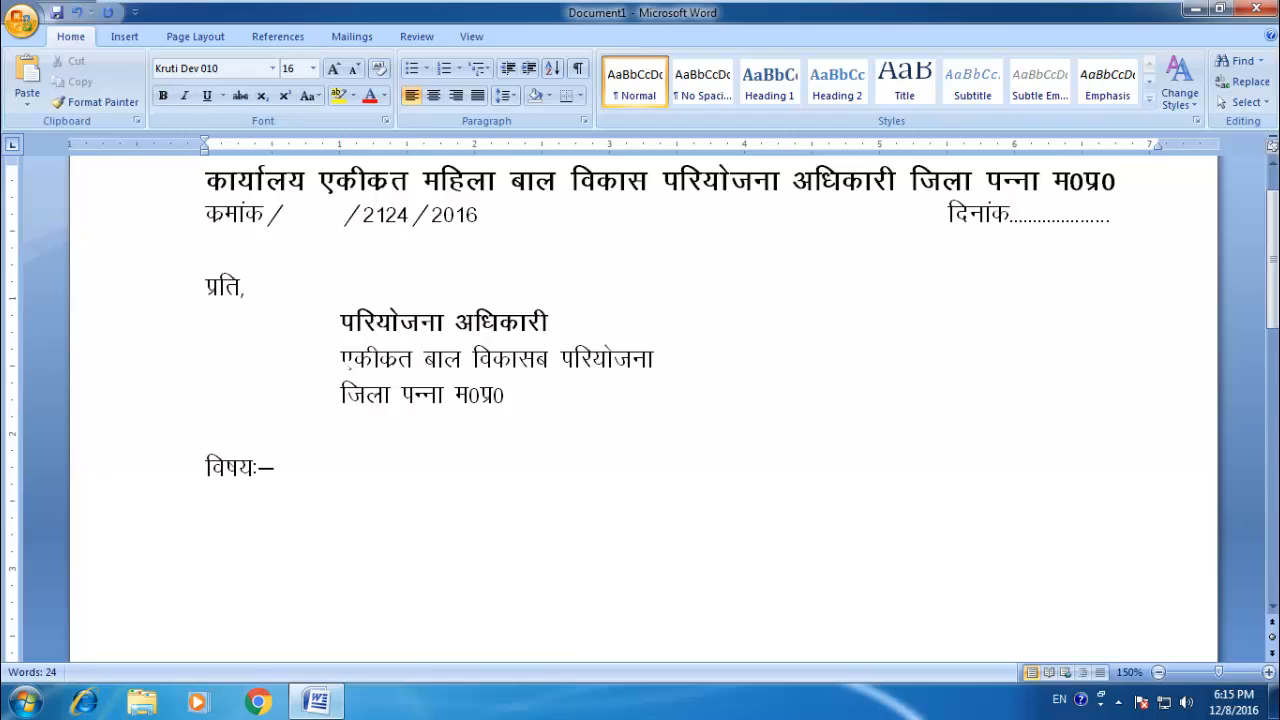
text(v)
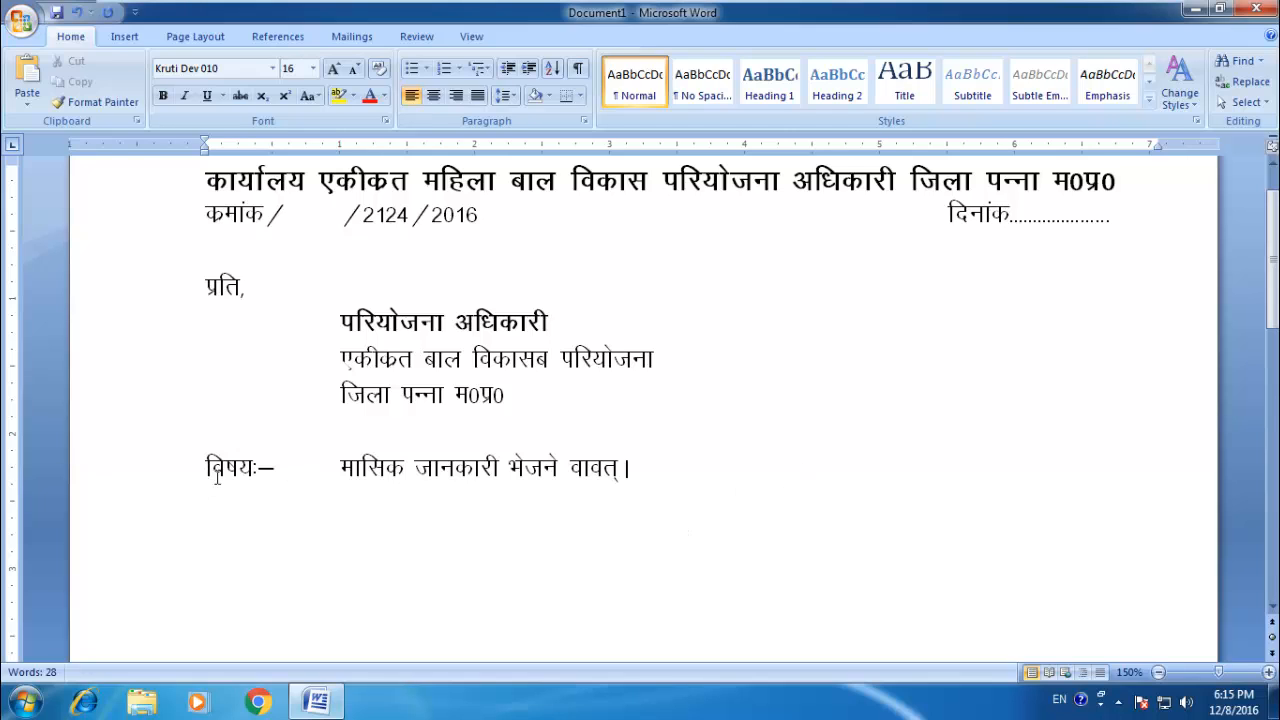
Step: Enter the reference label "संदर्भ–" below the subject line, followed by a tab gap
text(lanH)
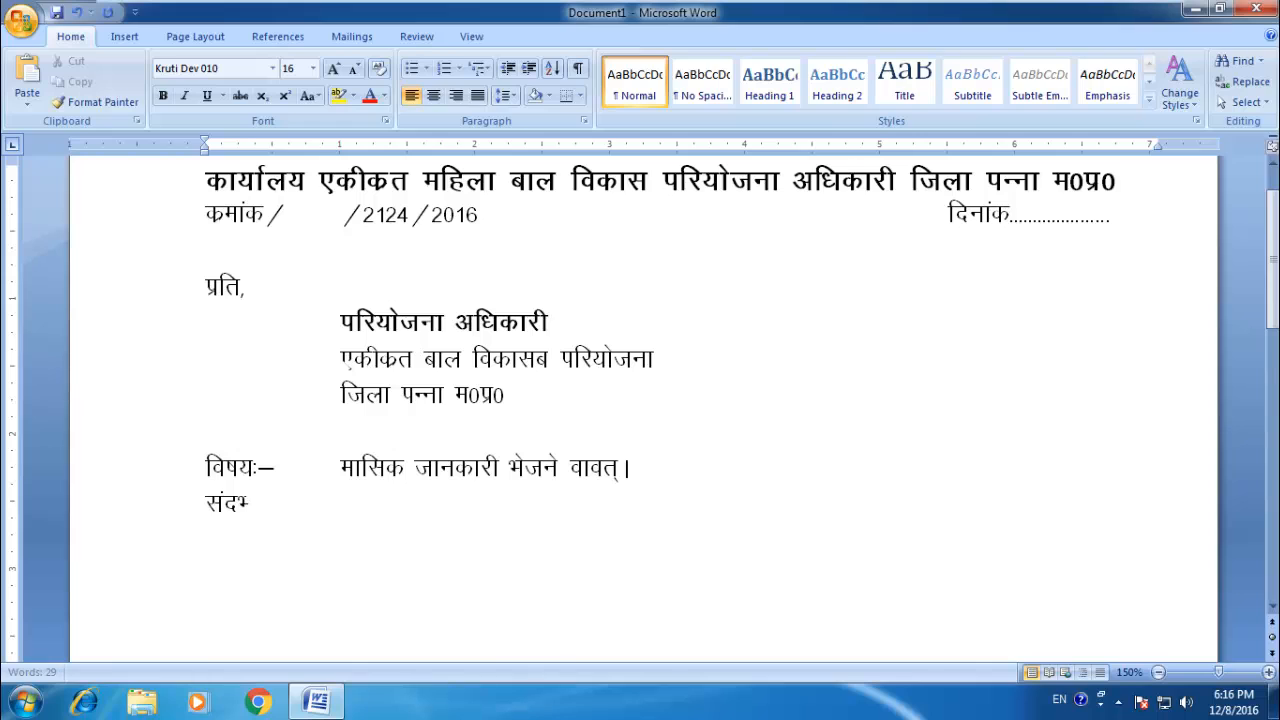
text(kZ&)
key(Tab)
text(fjgkgjhj)
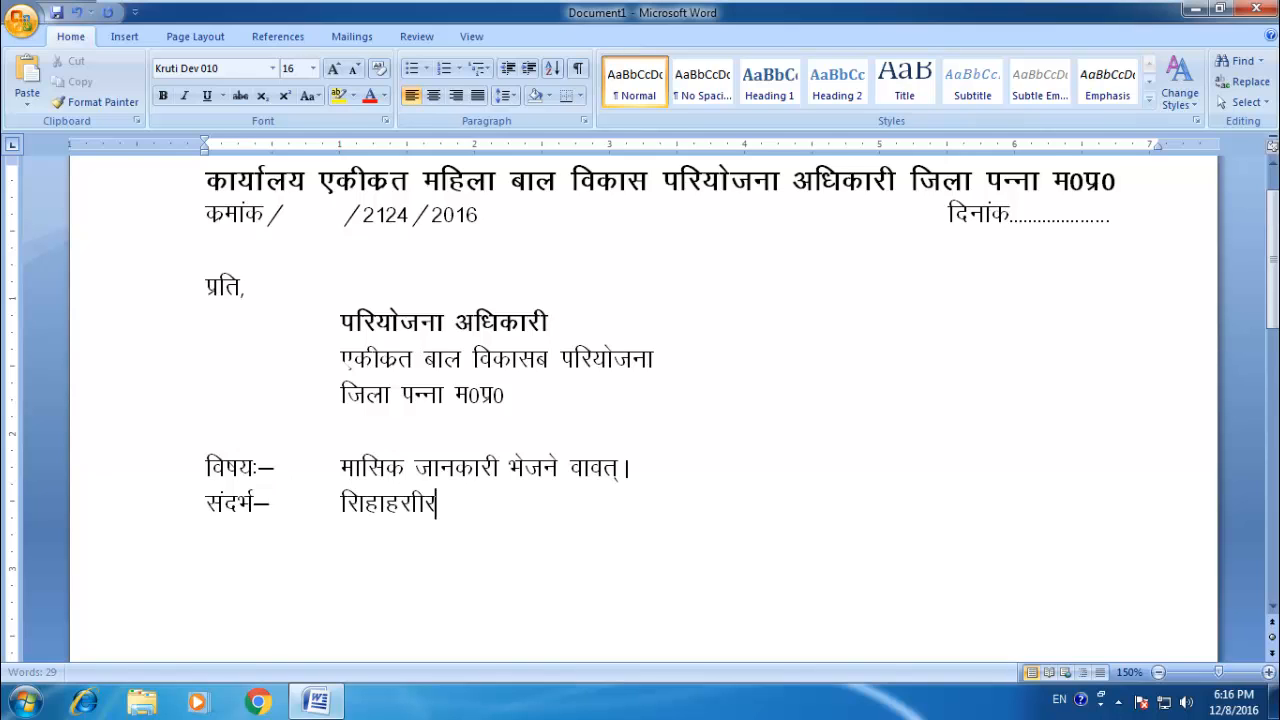
key(BackSpace)
key(BackSpace)
key(BackSpace)
key(BackSpace)
key(BackSpace)
key(BackSpace)
key(BackSpace)
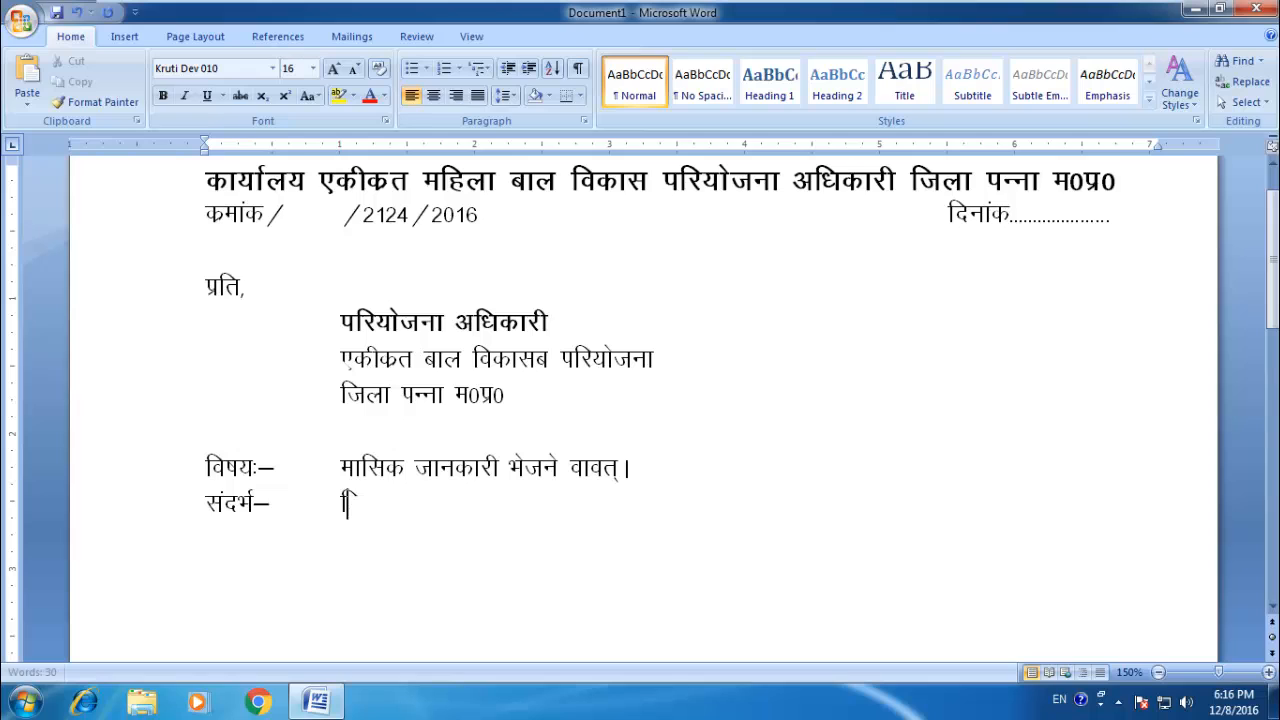
key(BackSpace)
Step: Enter the reference text "आपका पत्र कमांक/1242/2016" after the "संदर्भ–" label
text(vkidk i= d)
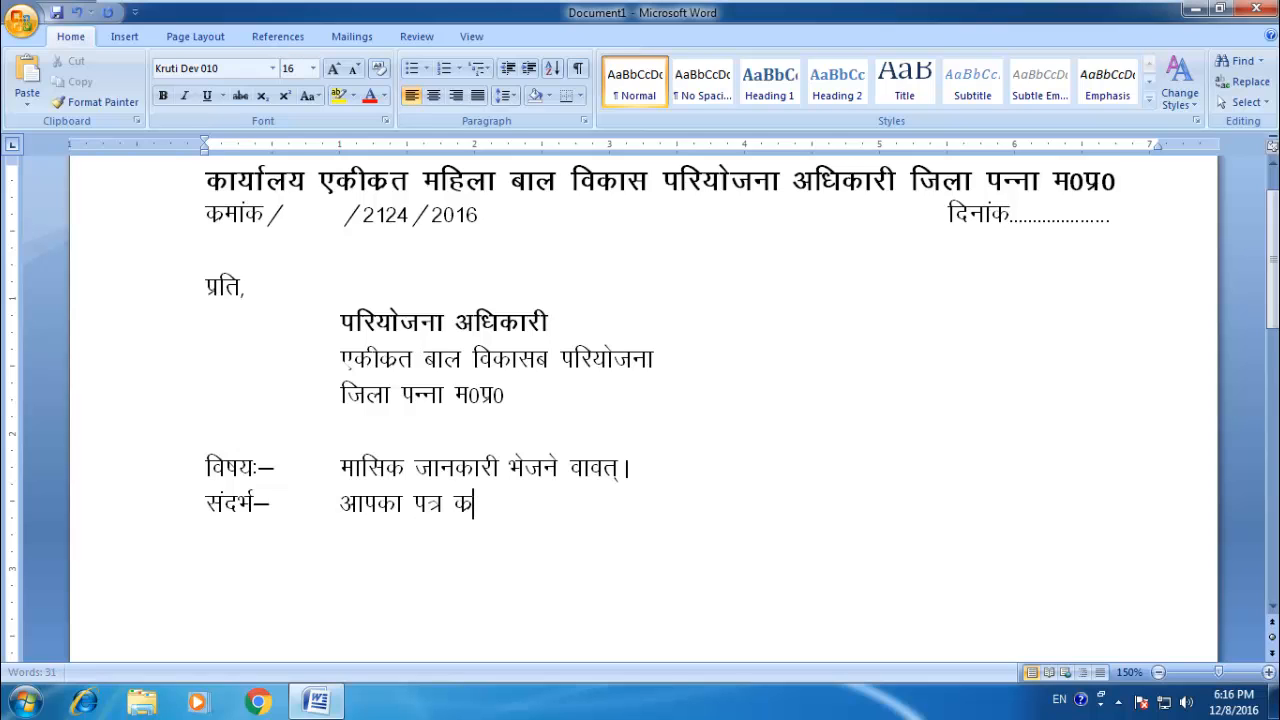
text(ekad)
key(BackSpace)
text(@)
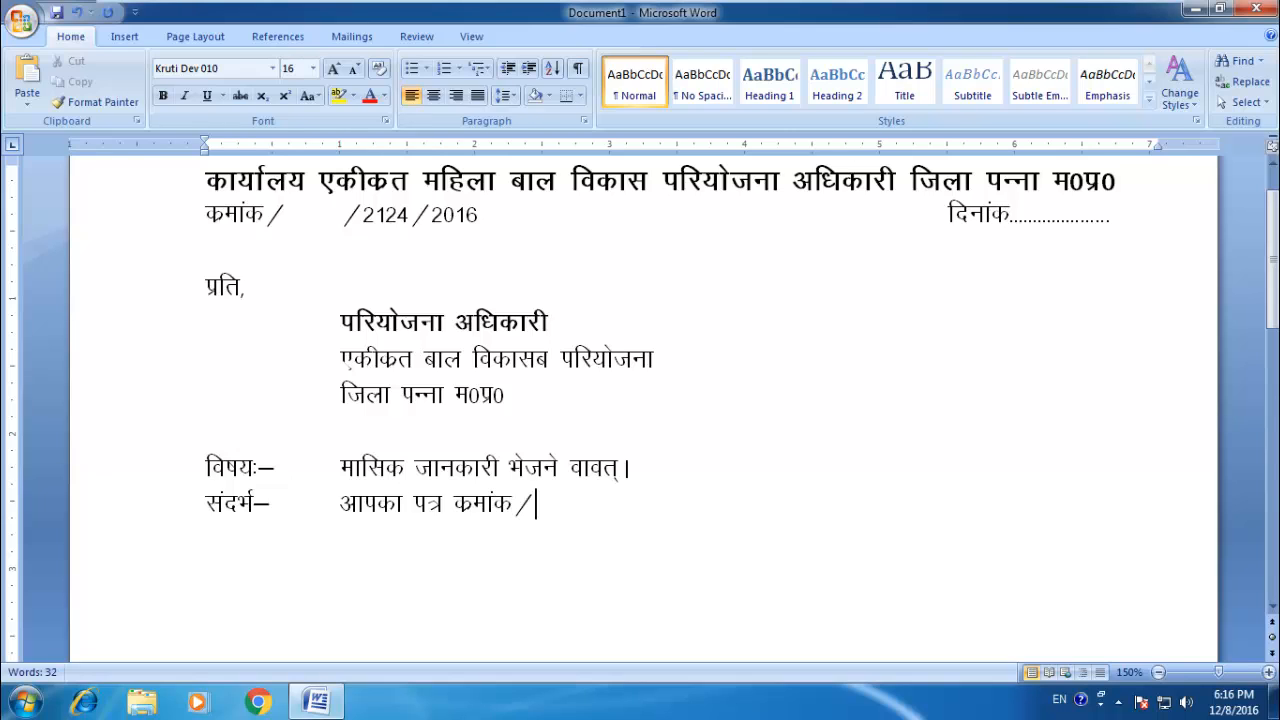
text(1242@)
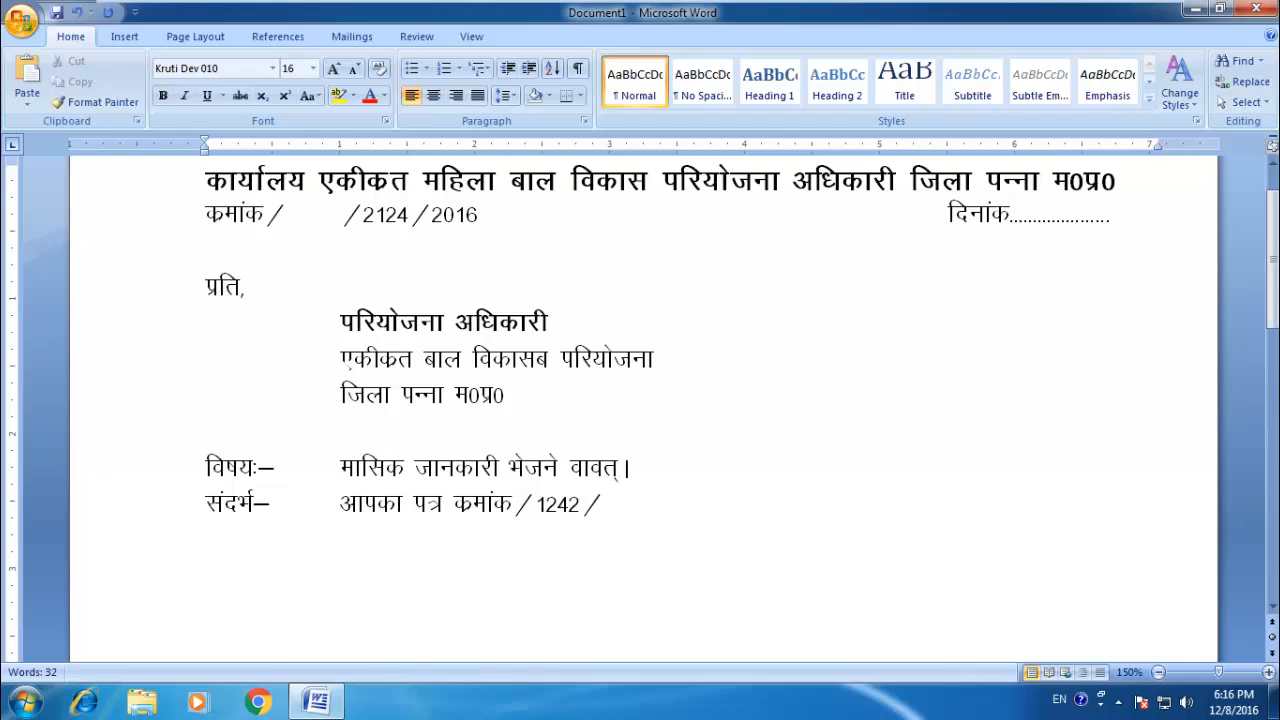
text(2016 f)
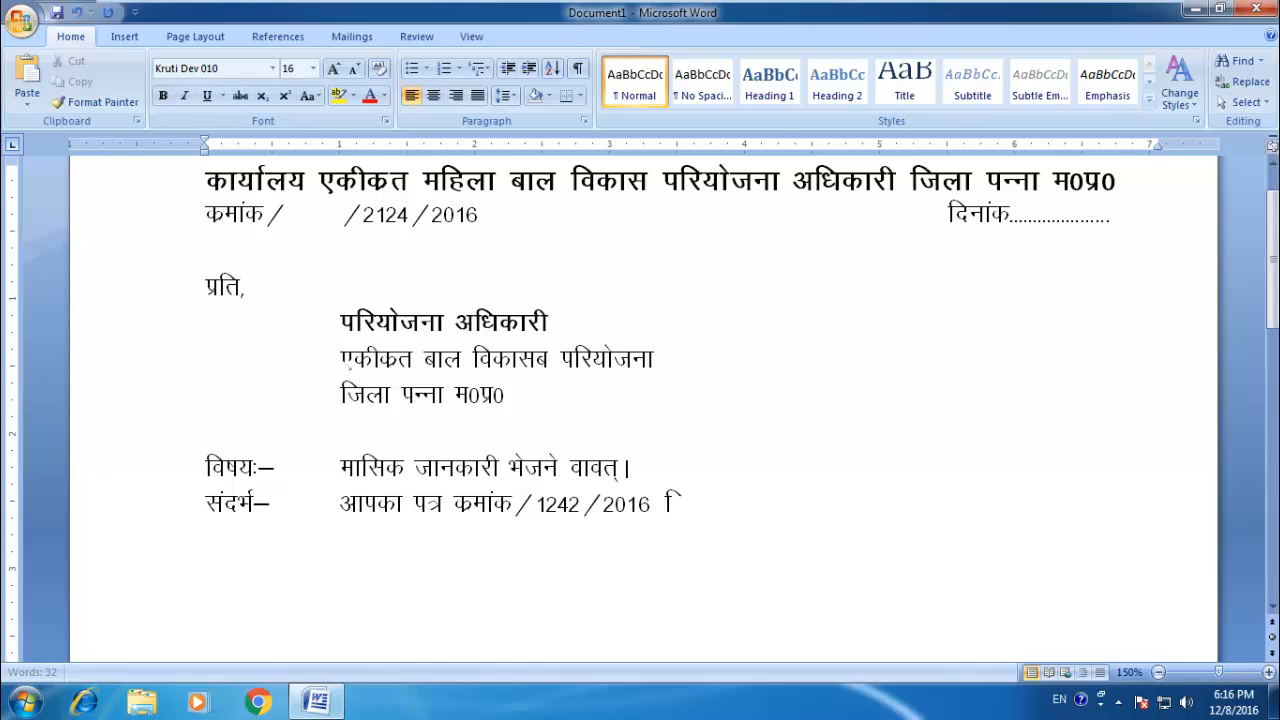
text(nukad 15)
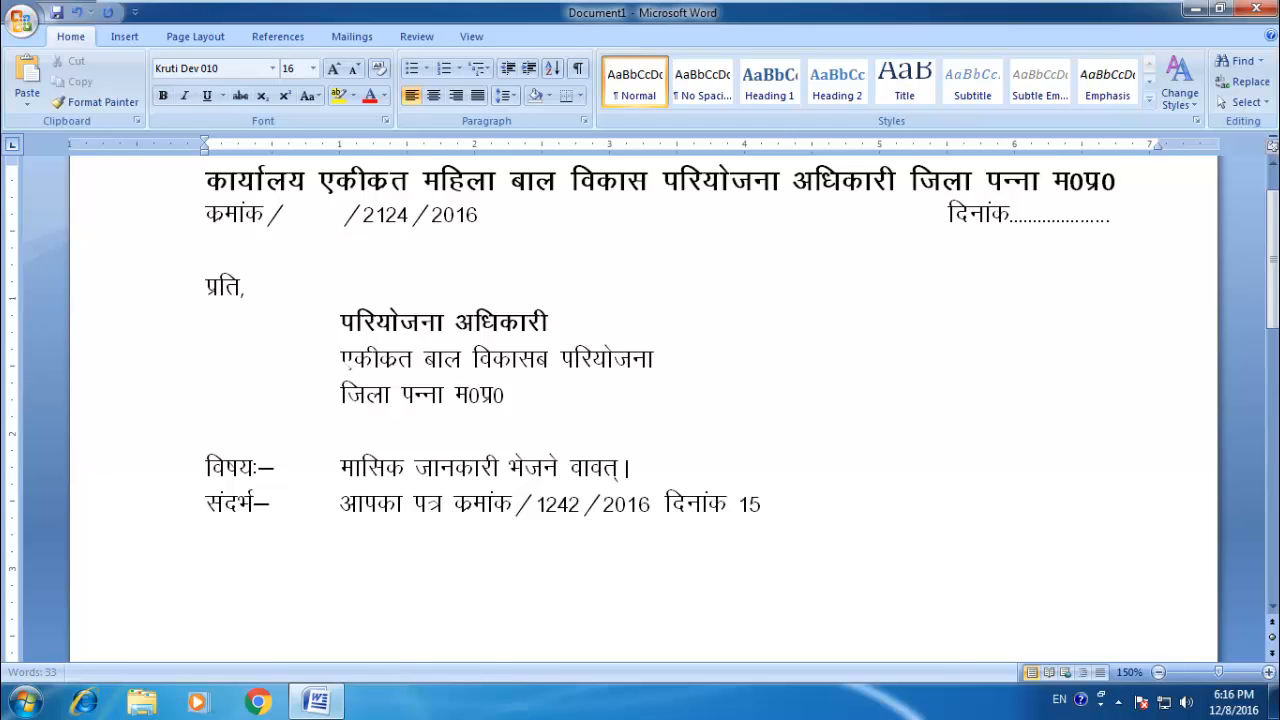
text(.012)
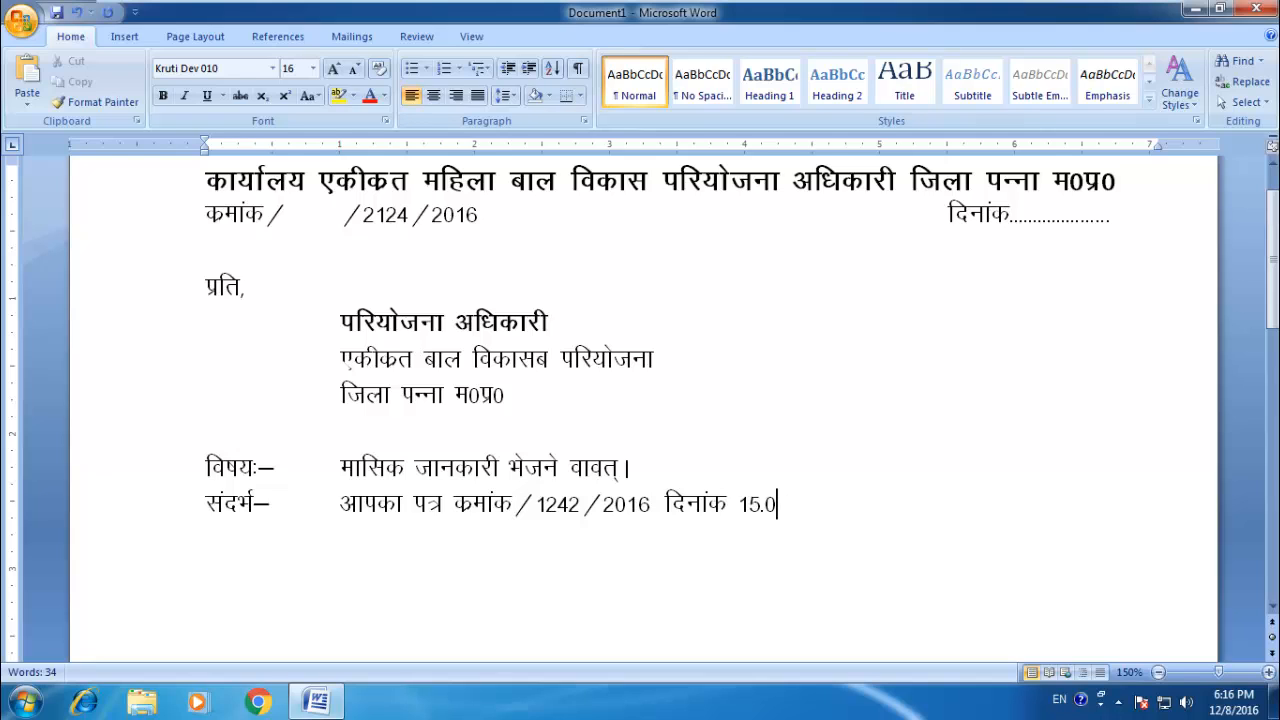
Step: Complete the reference line with the date text "दिनांक 15.10.2016"
key(BackSpace)
text(10.2016)
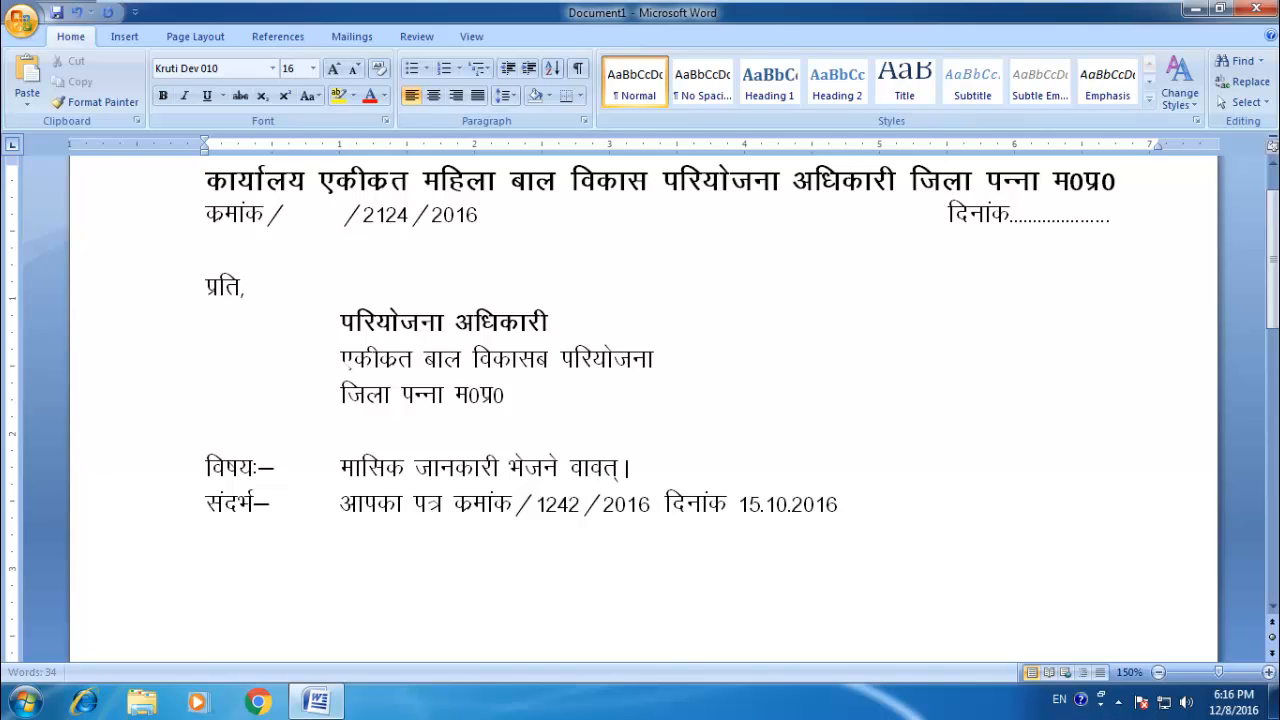
Step: Below a blank line, enter the indented body text "उपरोक्त विषयांर्तगत निवेदन है कि अपके द्वारा चाही गई जानकारी निर्धारित प्रपत्र में तैयार कर सादर प्रेषित है।"
key(Return)
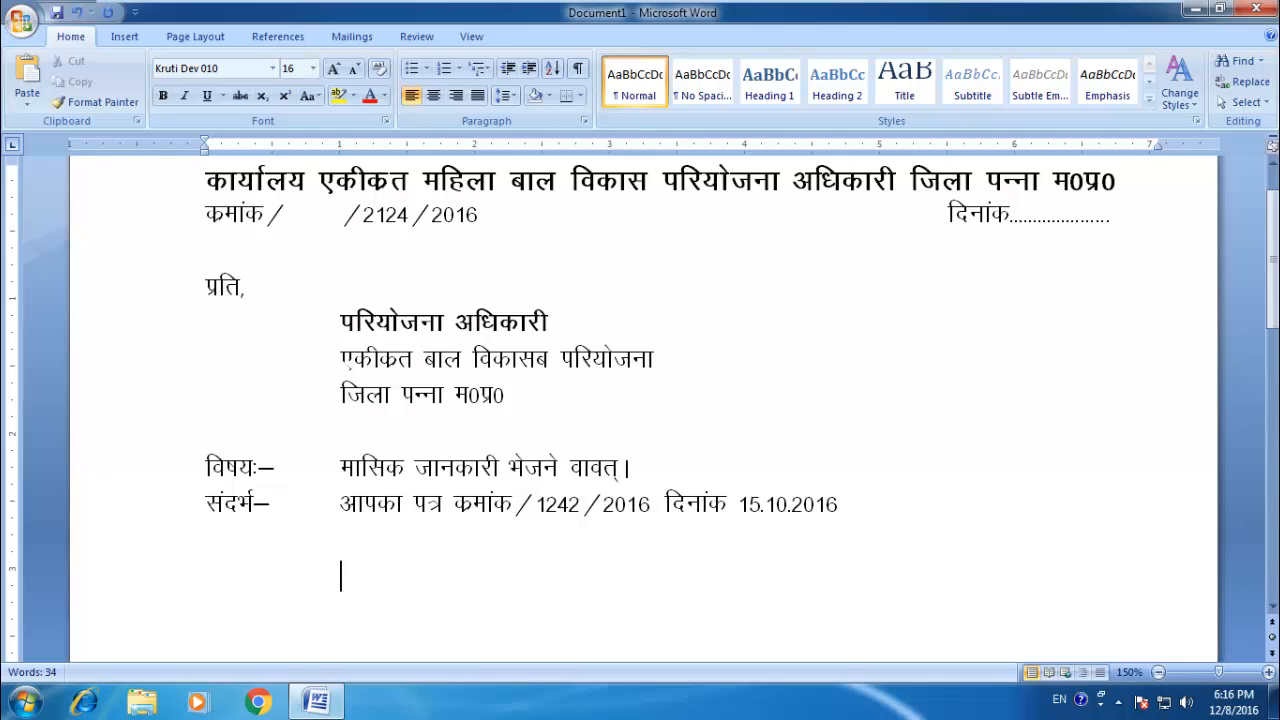
text(mijkksDr fo)
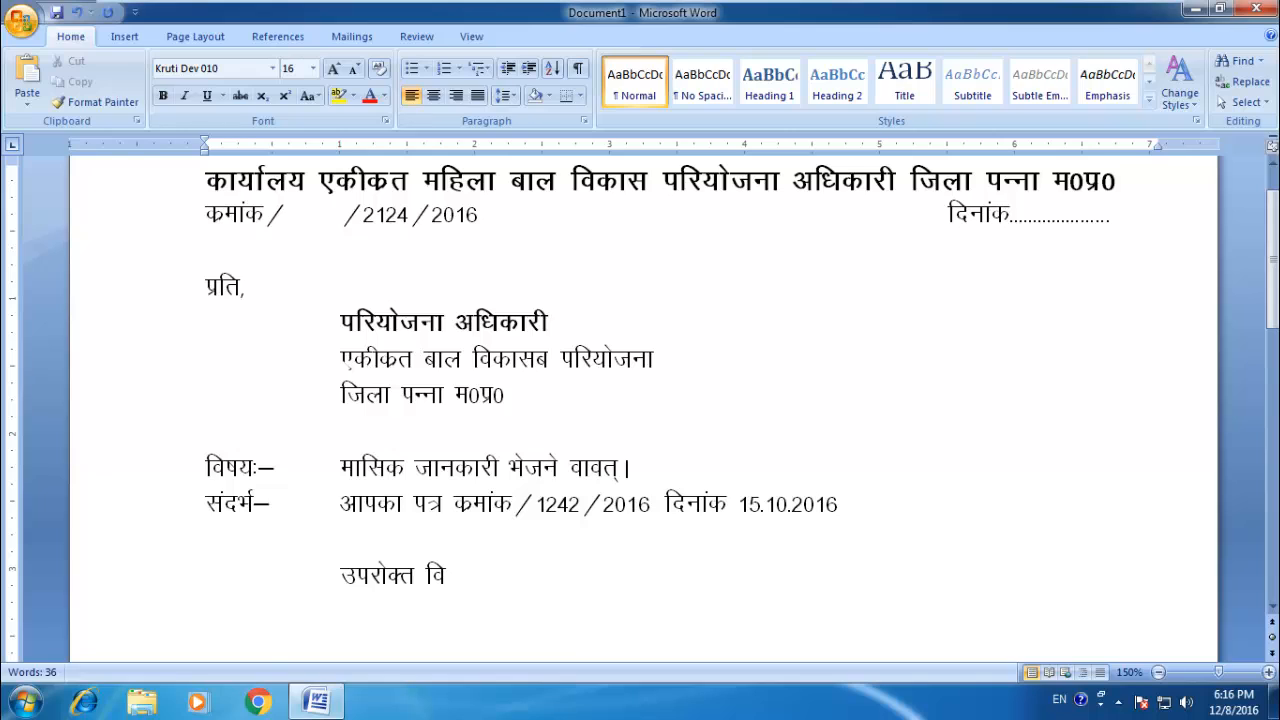
text( ;k)
key(BackSpace)
key(BackSpace)
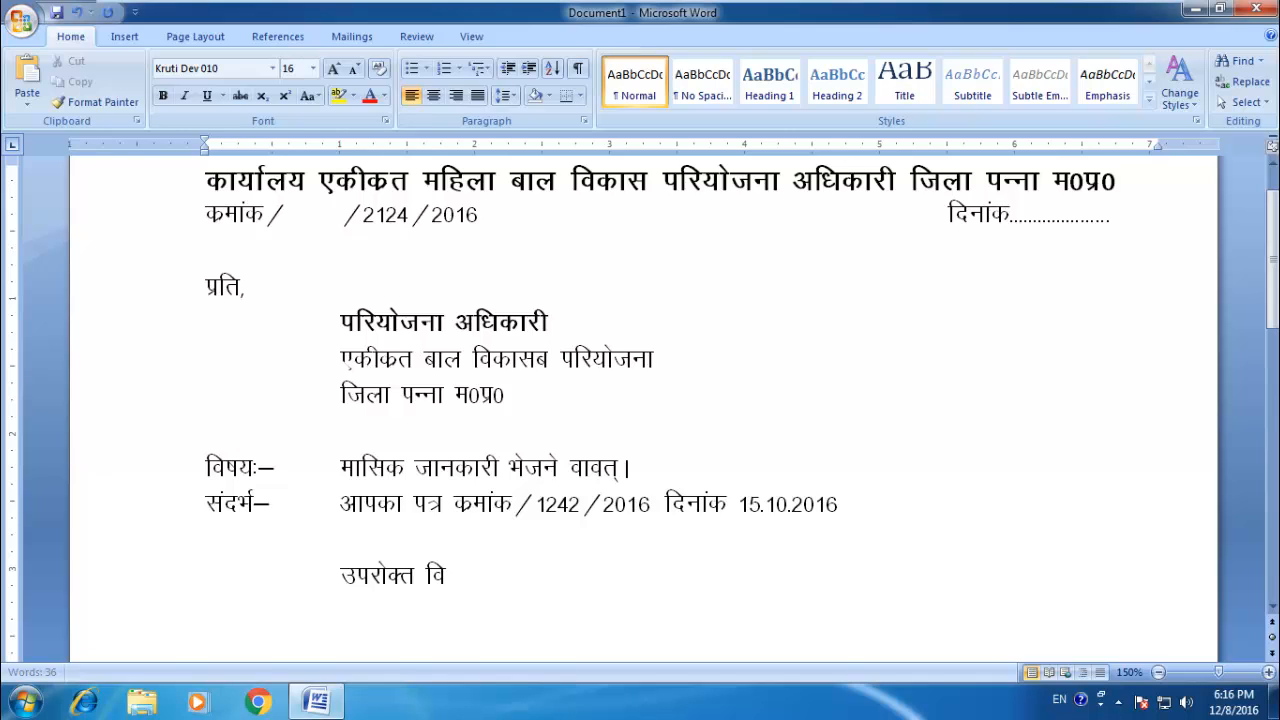
key(BackSpace)
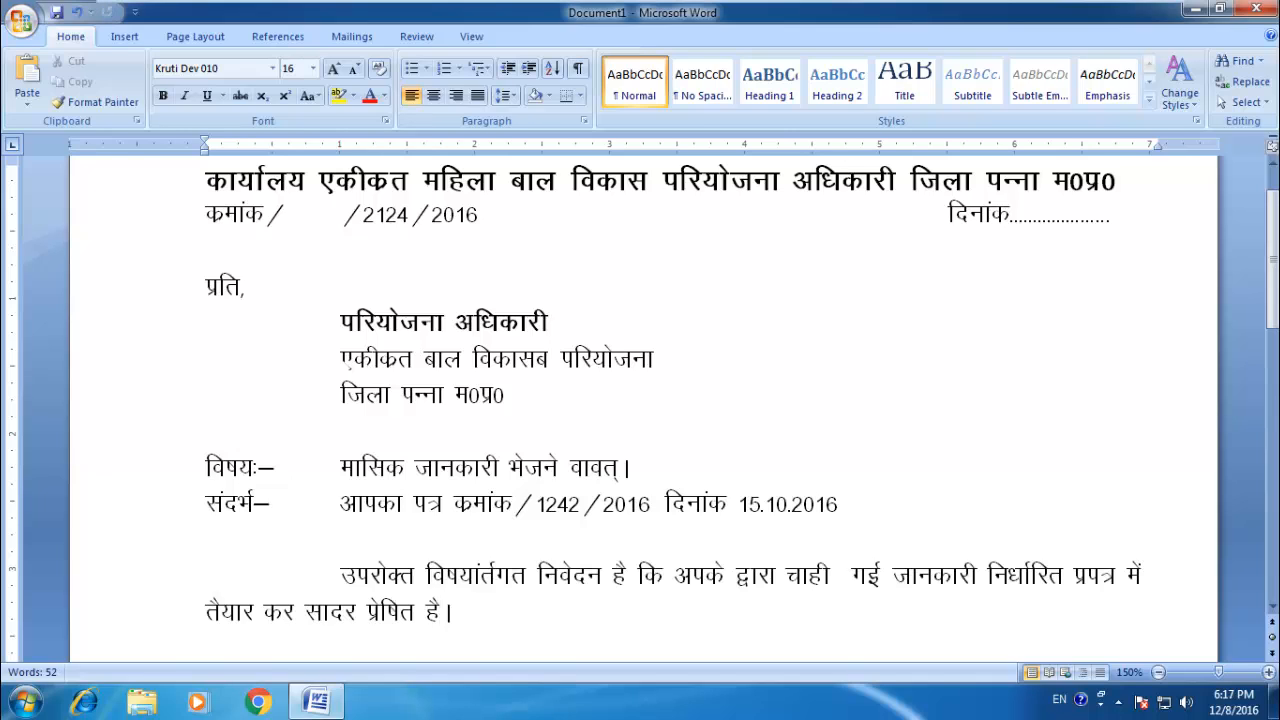
scroll(347, 362, down, 3)
scroll(470, 427, up, 5)
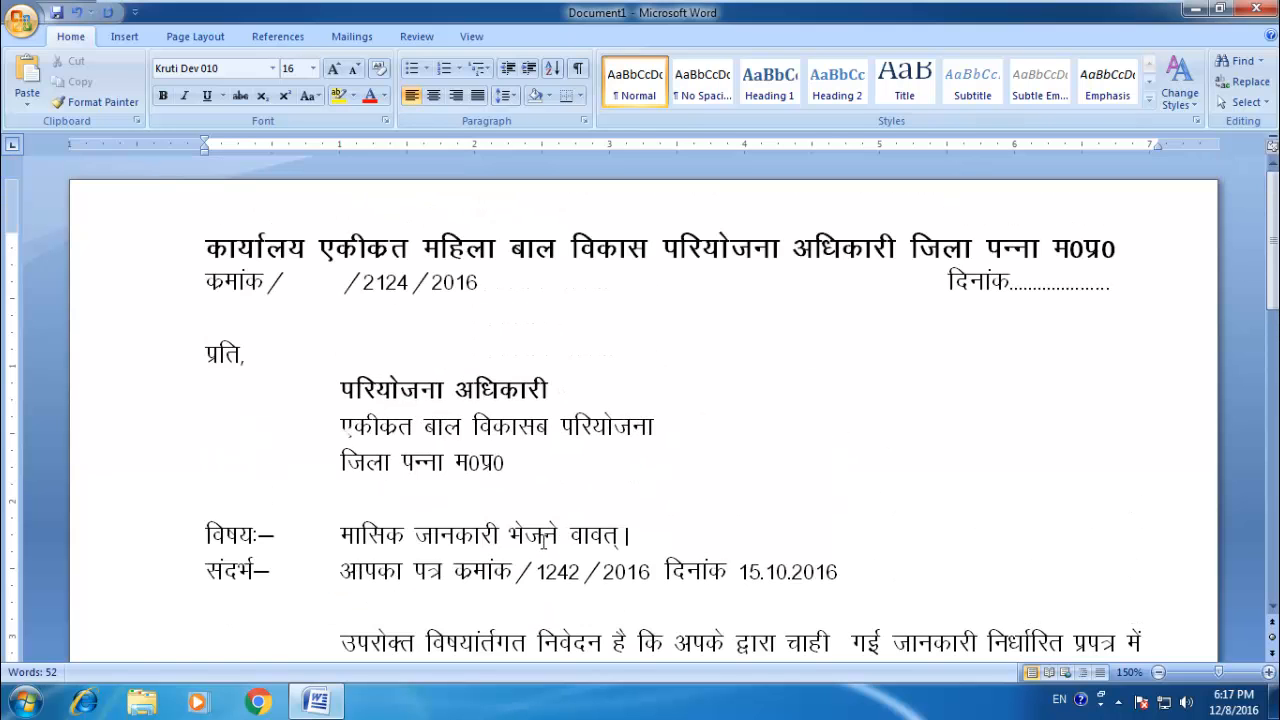
scroll(470, 427, down, 3)
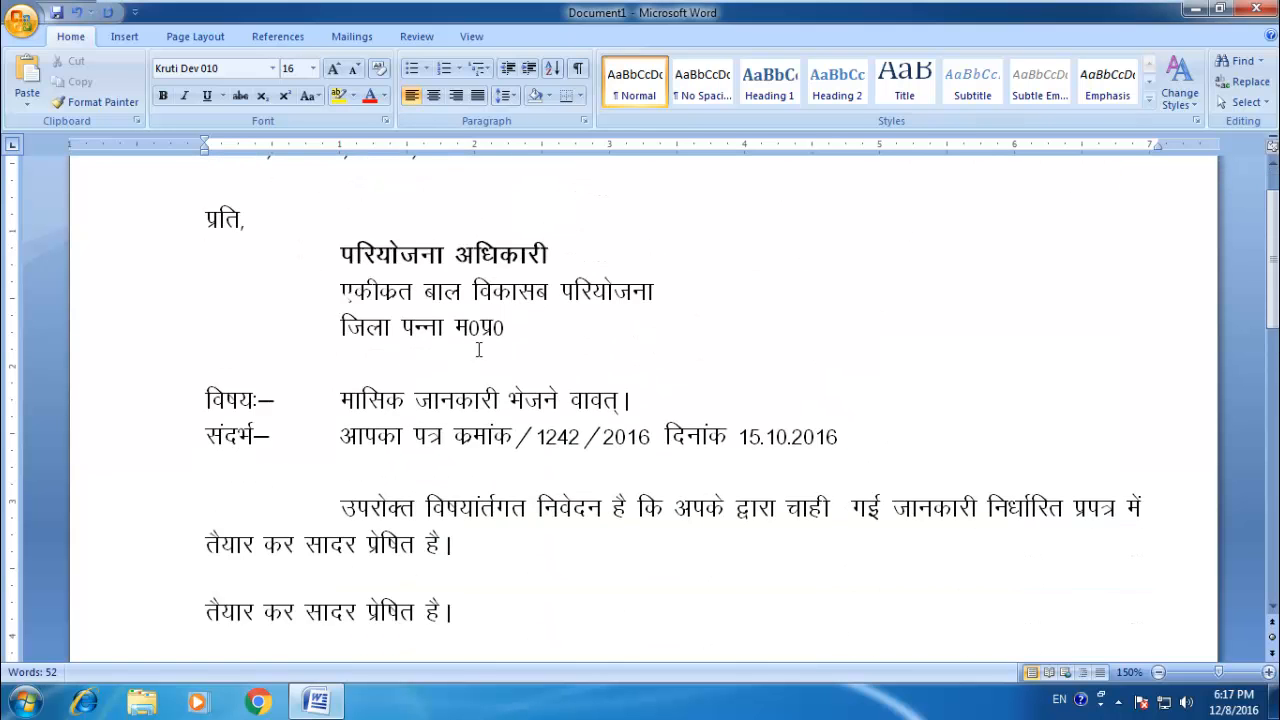
scroll(643, 400, up, 2)
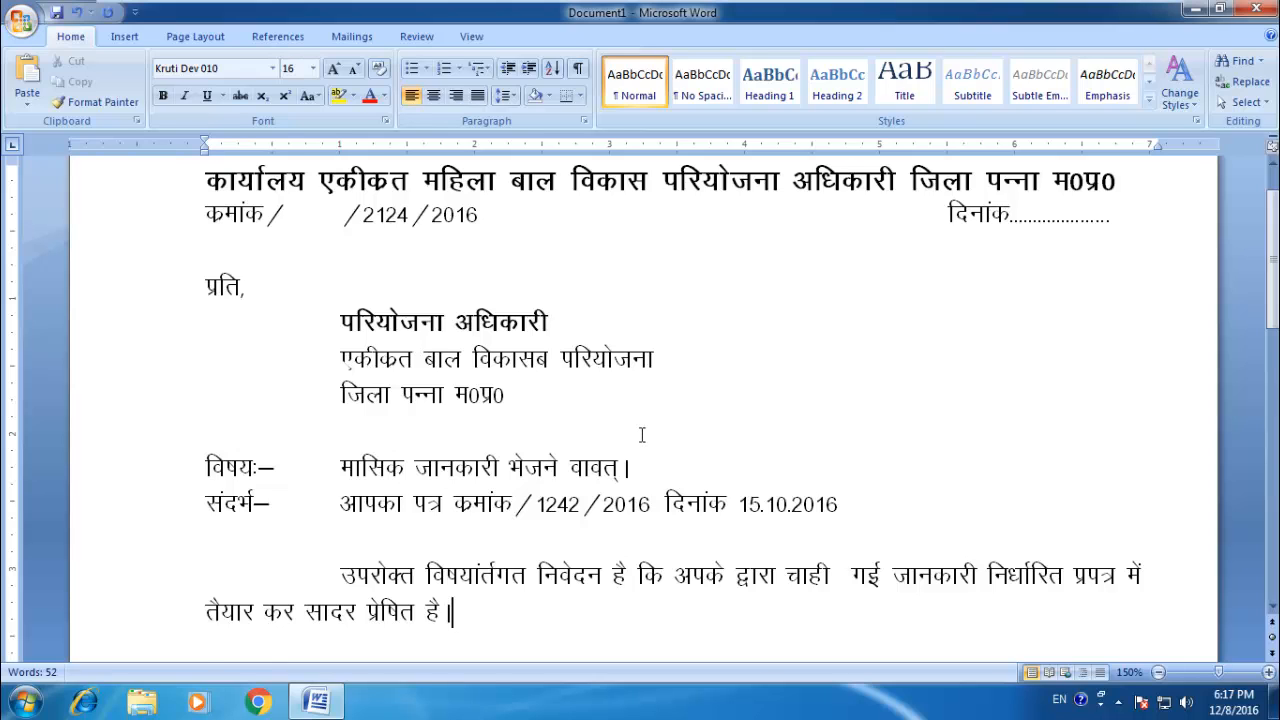
Step: Leave a blank line below the body paragraph and enter the enclosure line "संलग्न–2 प्रति।"
key(Return)
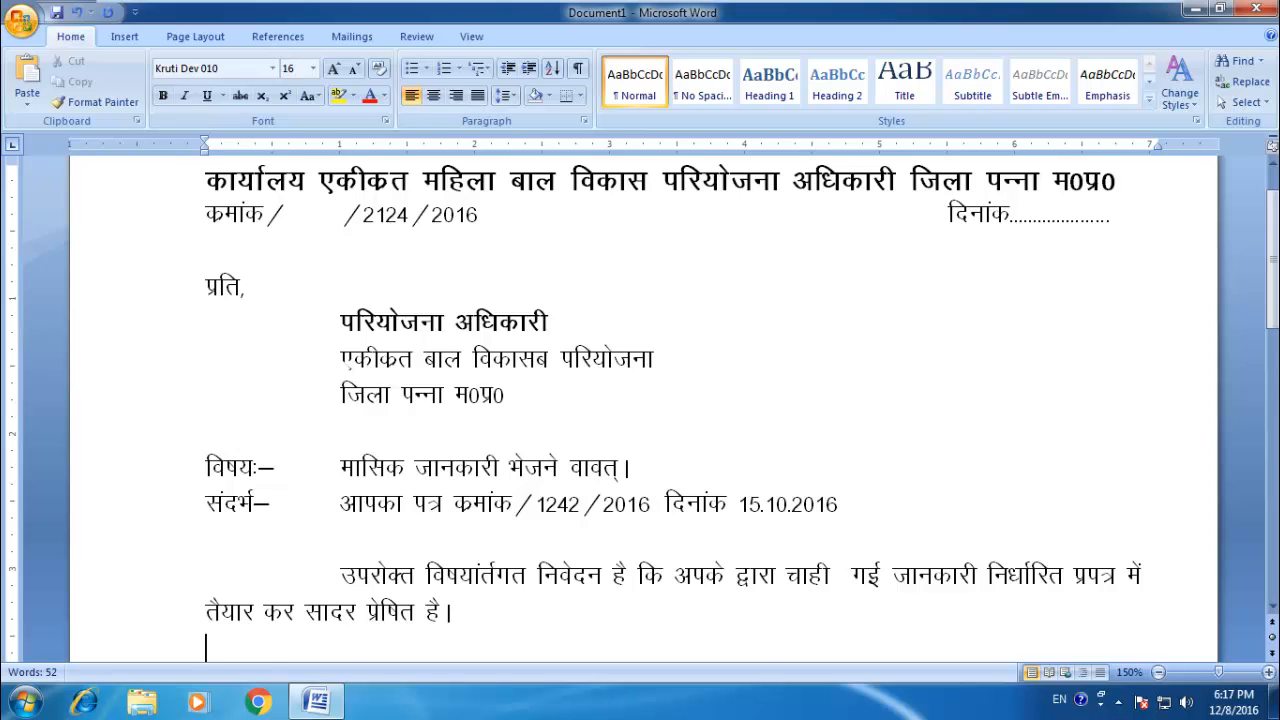
scroll(643, 400, down, 1)
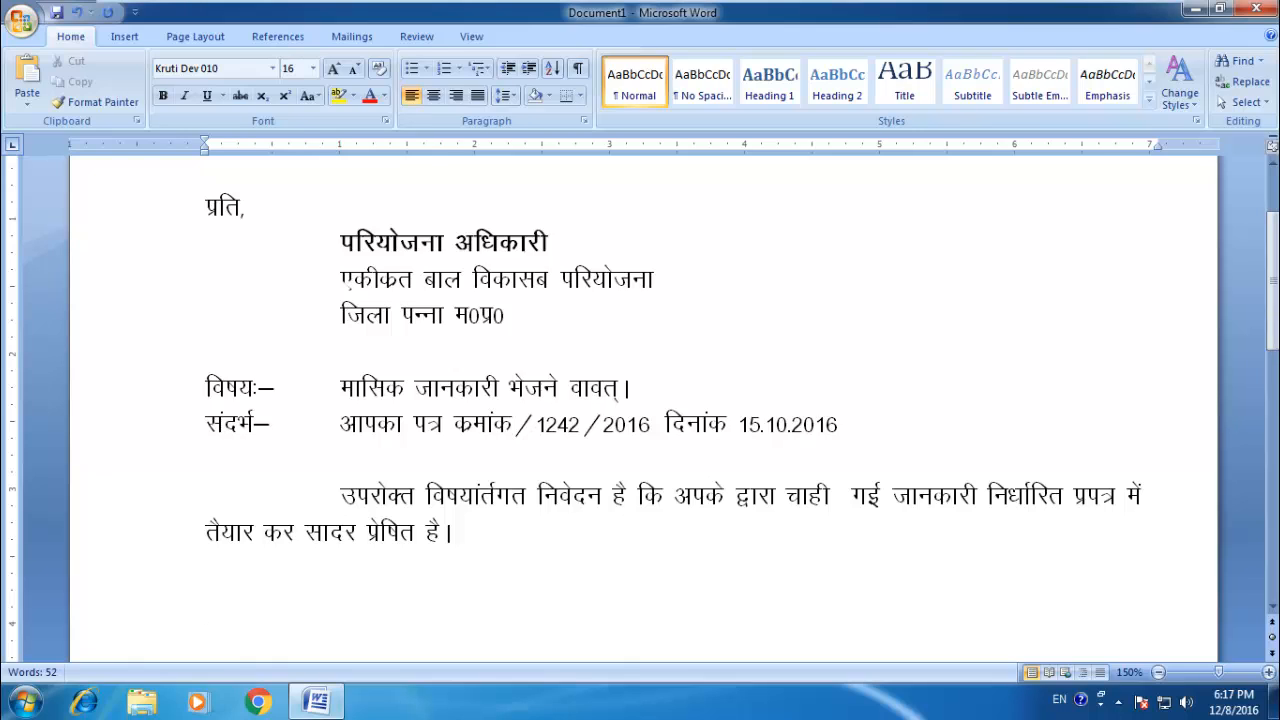
text(layXu)
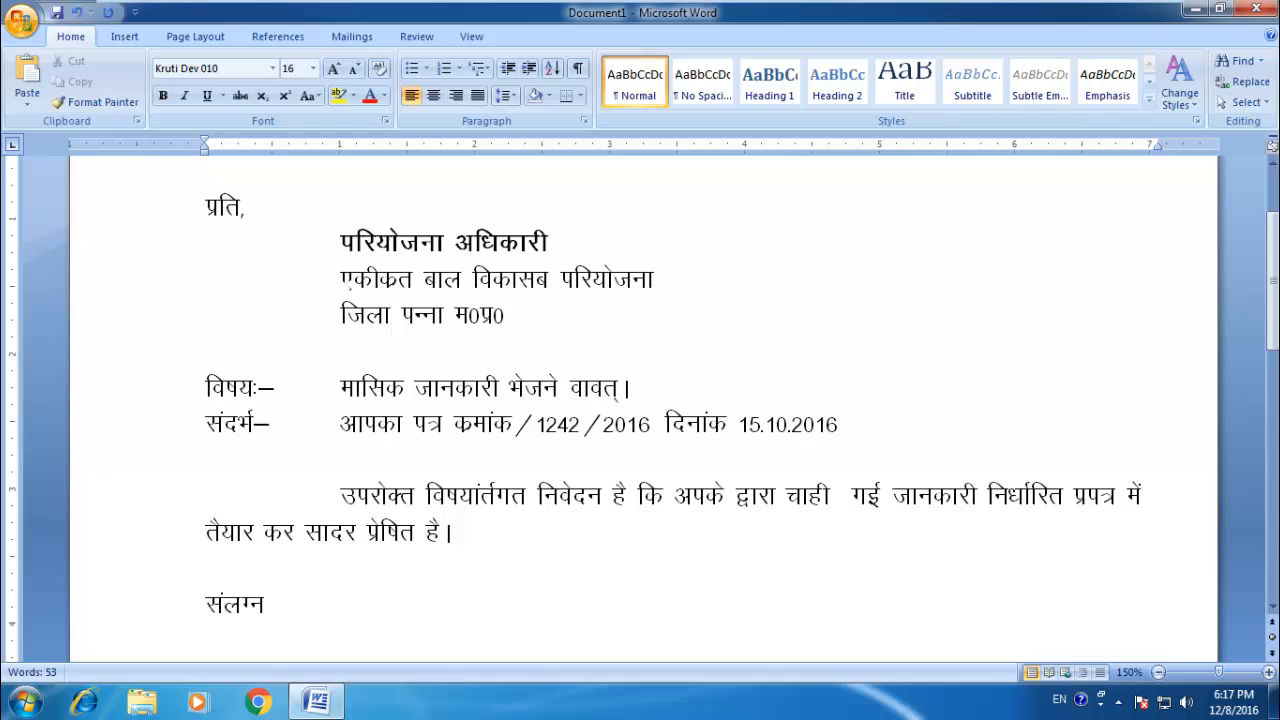
text(&2 izft)
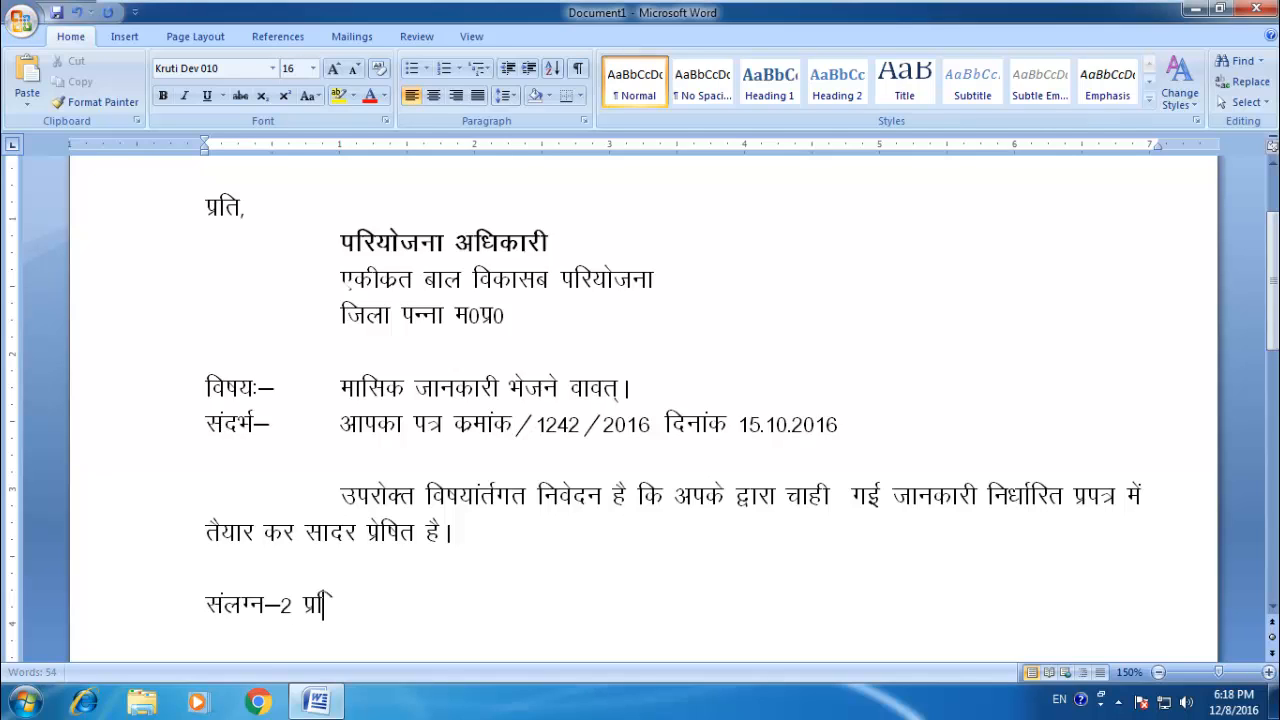
key(BackSpace)
text(rA)
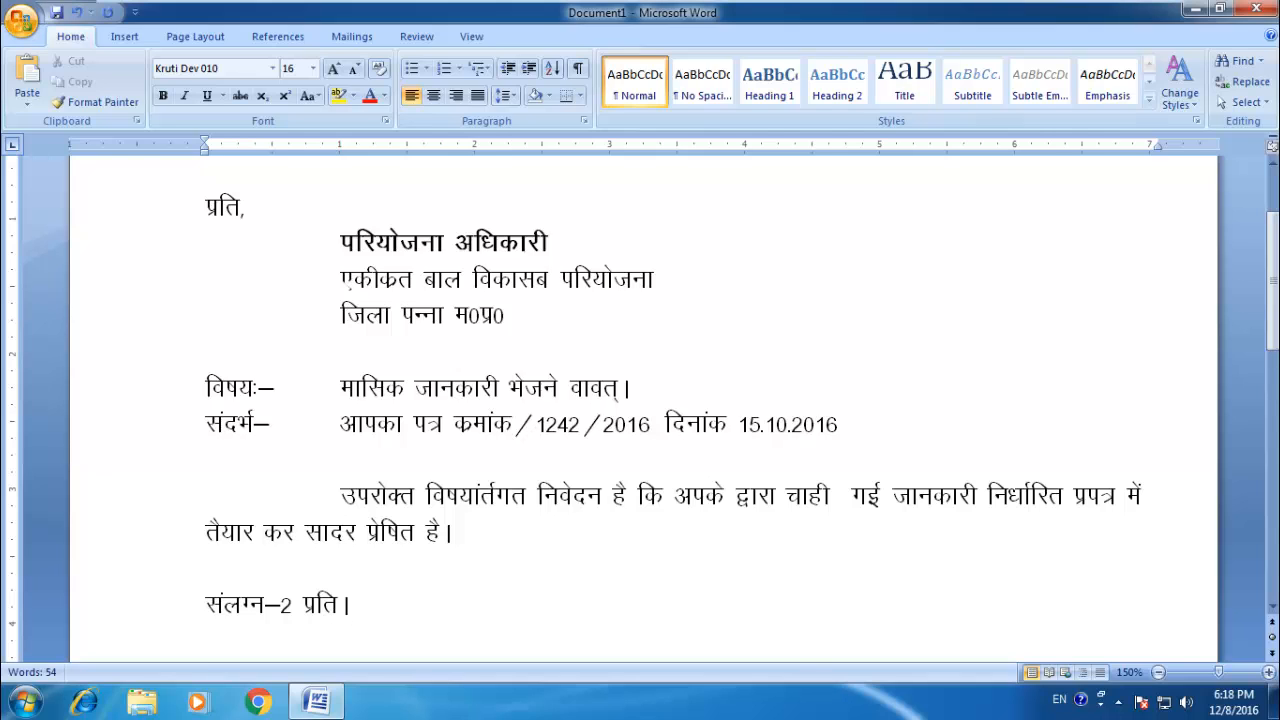
Step: Add a centred three-line signature block below the enclosure line reading "परियोजना अधिकारी", "महिला बाल विकास" and "जिला–पन्ना म0प्र0"
key(Return)
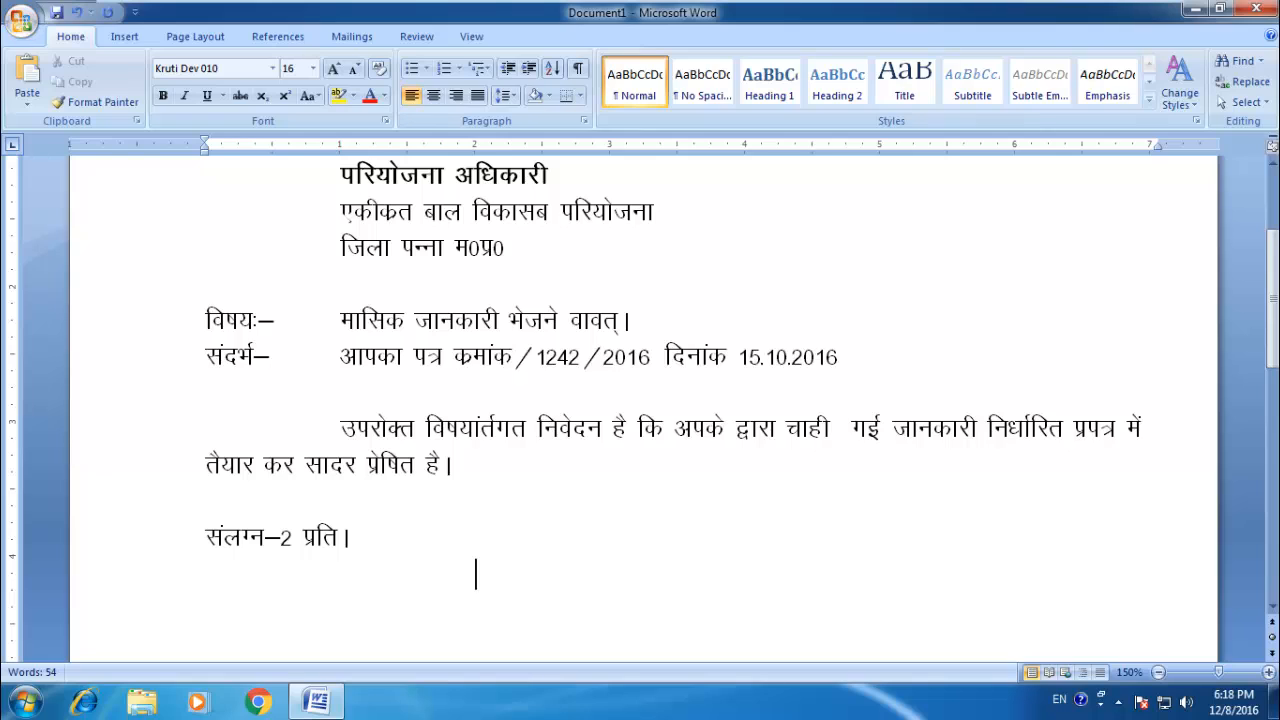
key(BackSpace)
key(Return)
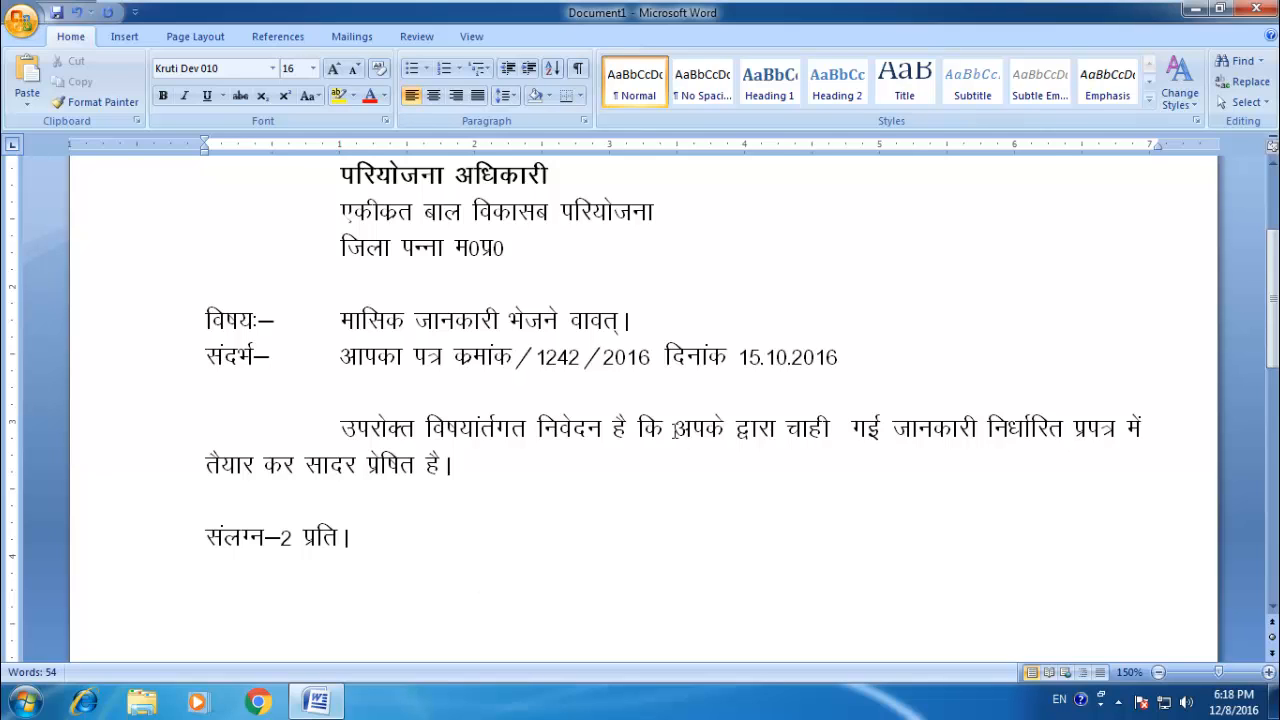
key(ctrl+e)
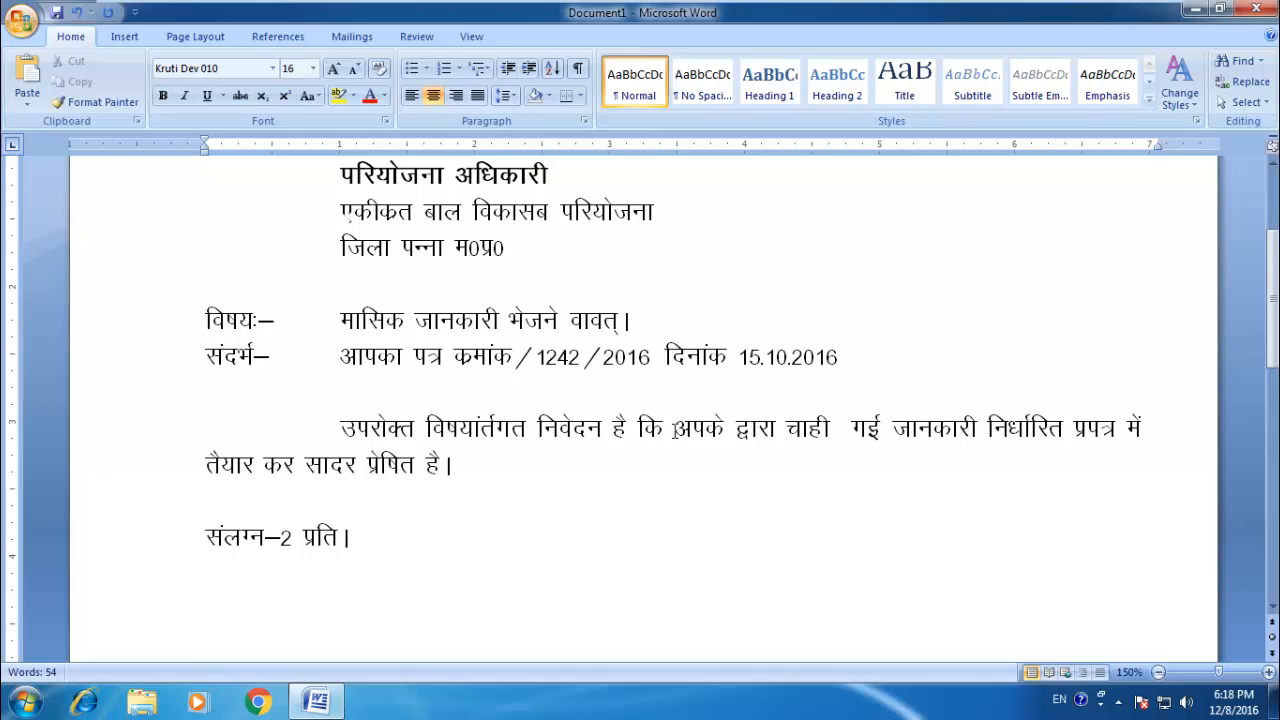
text(efgyk cky fo)
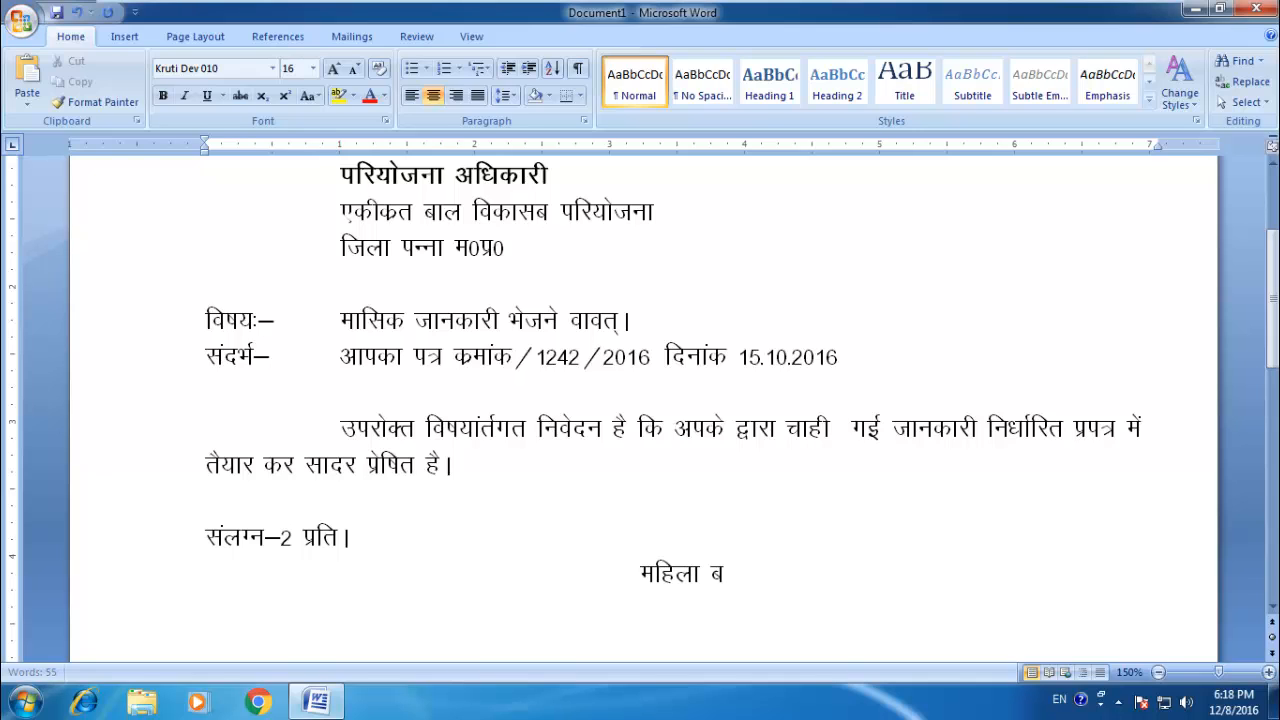
text(dkl)
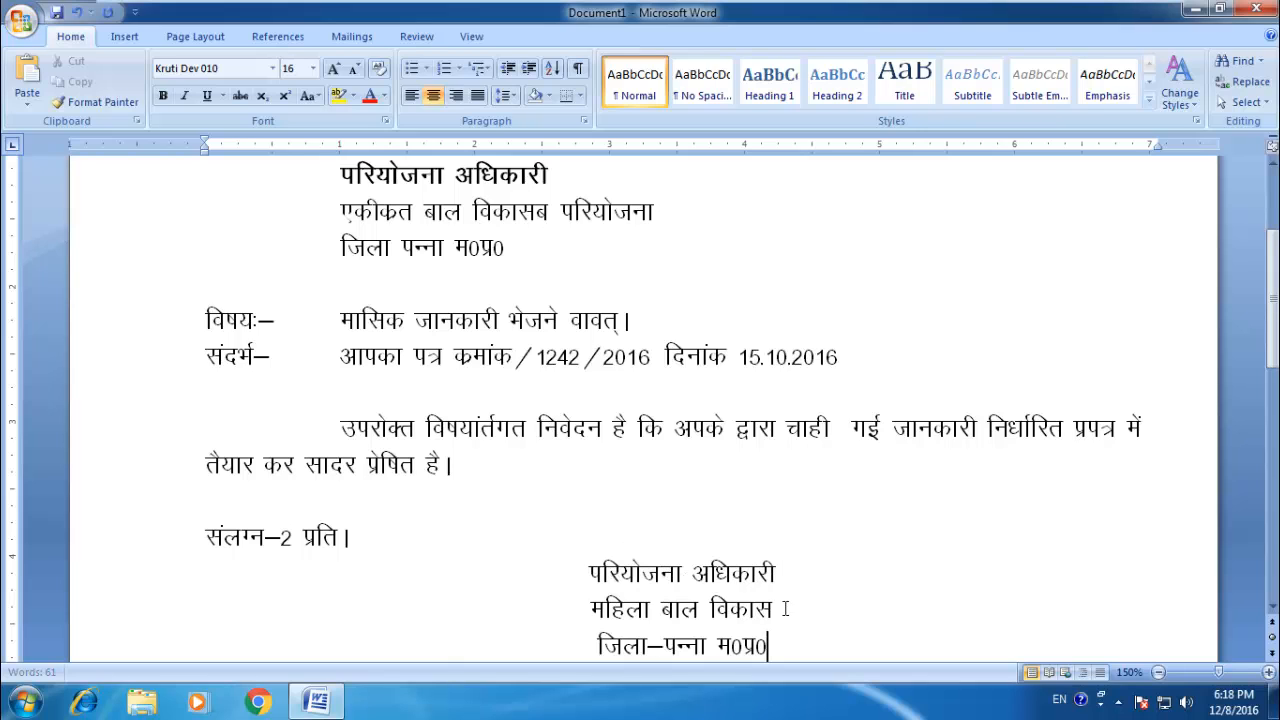
Step: Make the title "परियोजना अधिकारी" in the signature block bold
drag(786, 577, 564, 564)
click(756, 573)
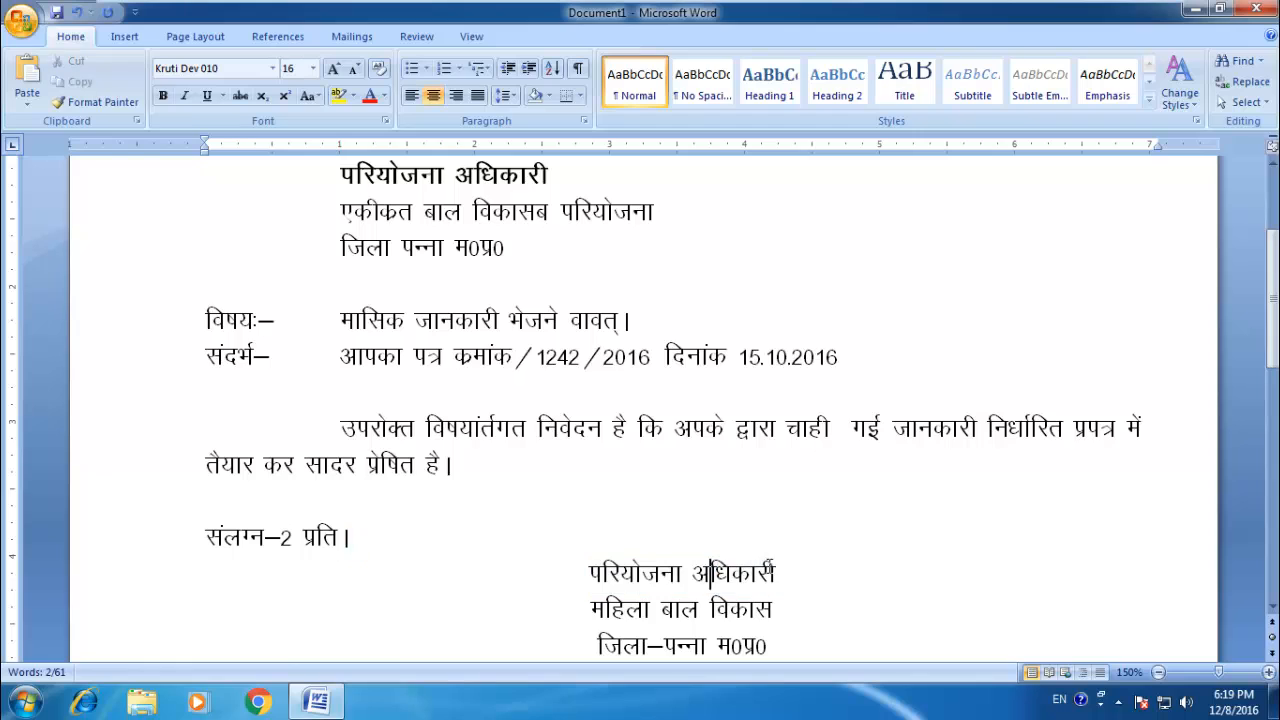
drag(772, 573, 597, 577)
key(ctrl+b)
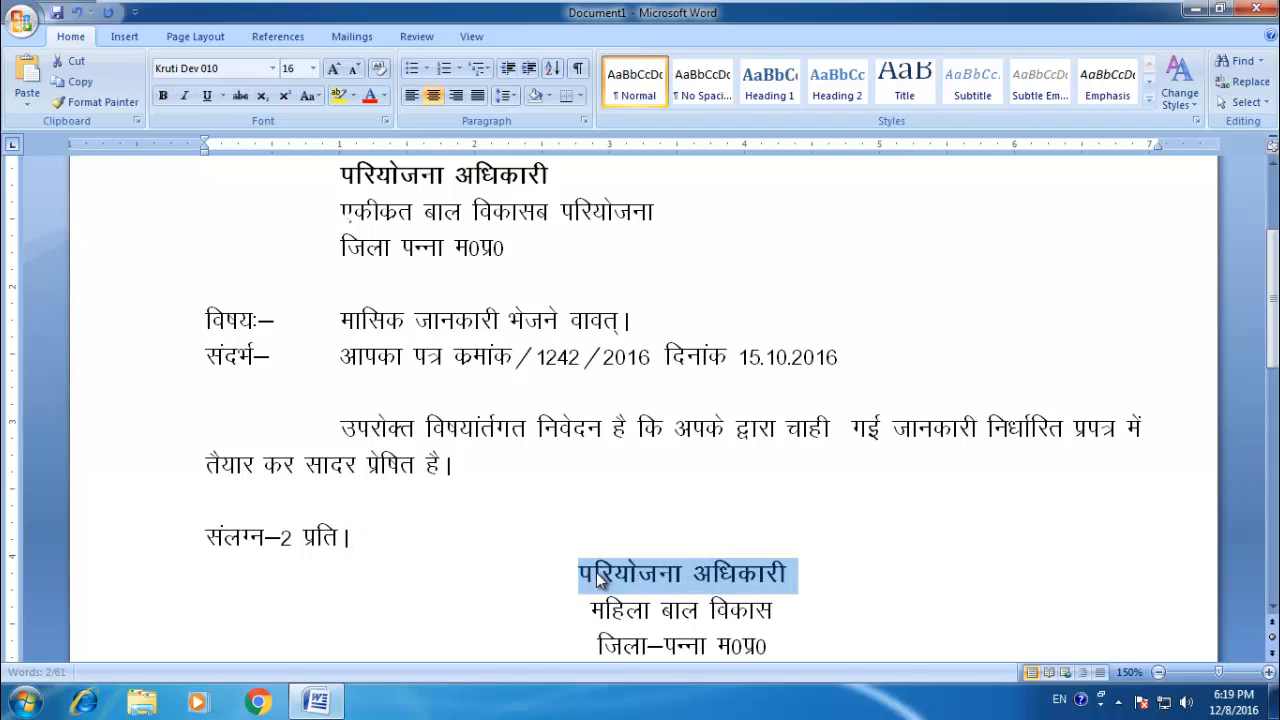
Step: Make the labels "संदर्भ–" and "विषयः–" bold, and remove the extra tab so the reference text aligns with the subject text
drag(272, 357, 203, 352)
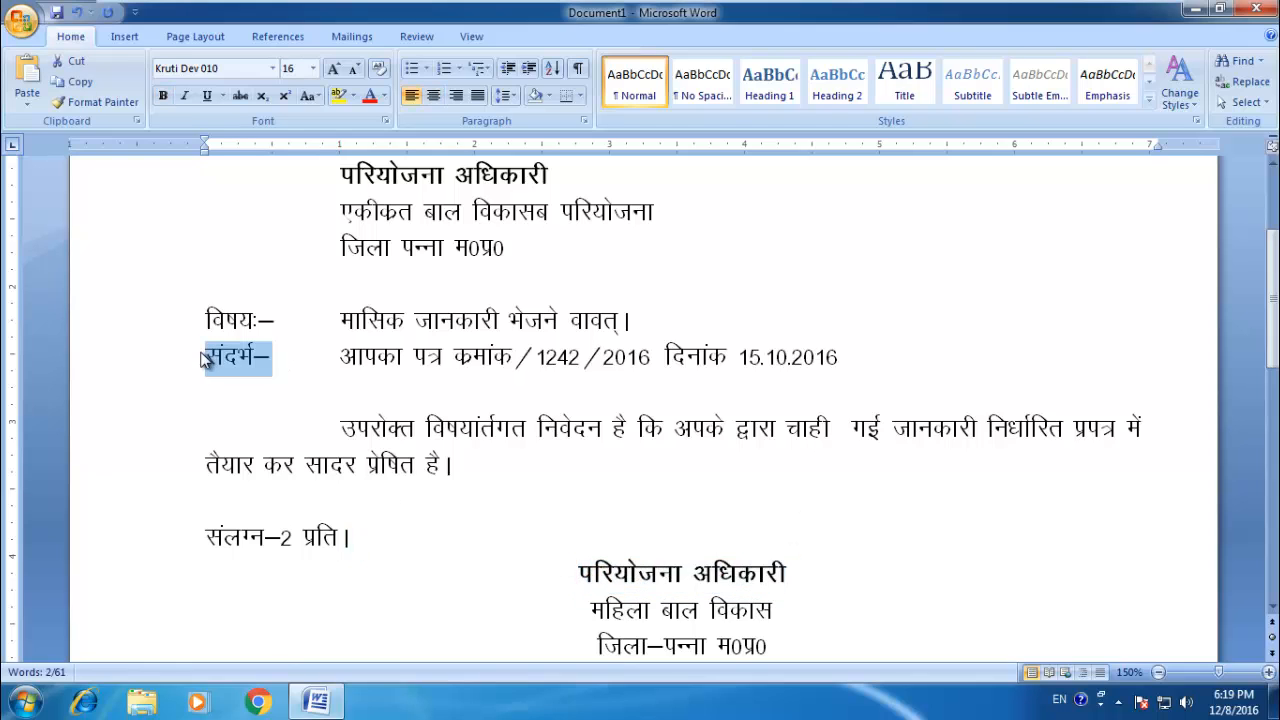
key(ctrl+b)
click(308, 363)
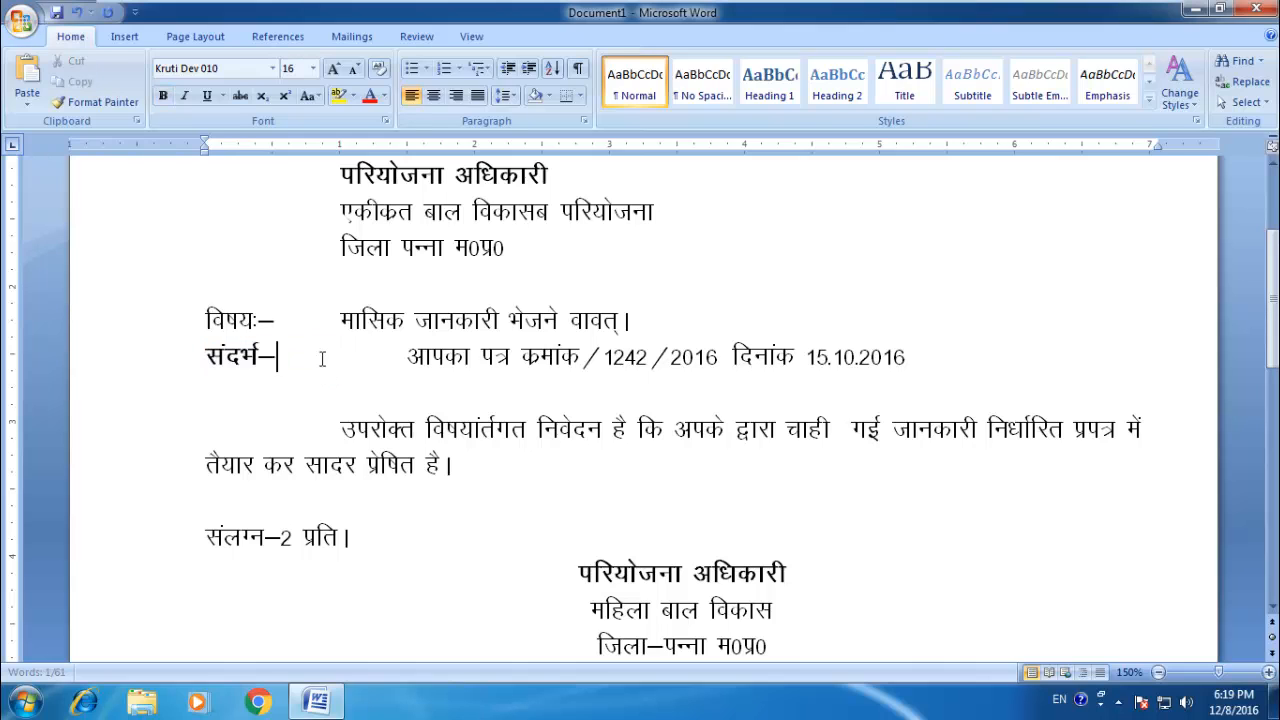
key(Right)
key(Delete)
drag(282, 320, 177, 323)
key(ctrl+b)
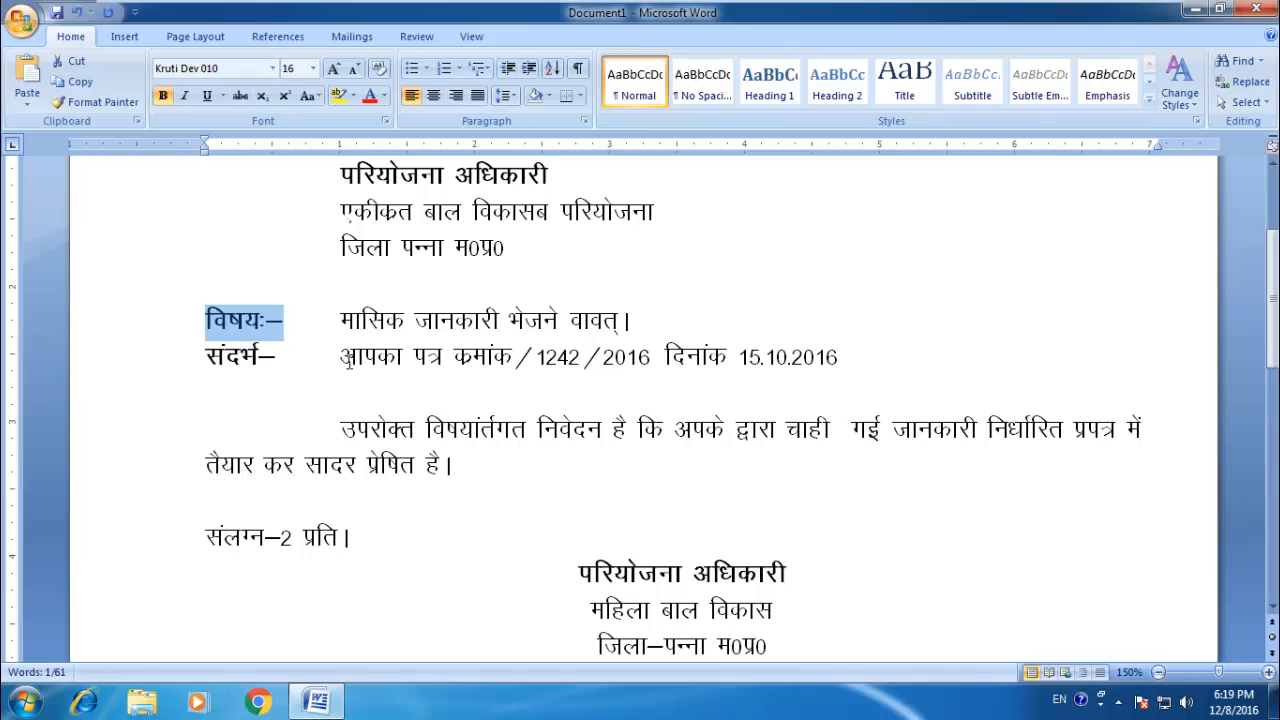
click(336, 360)
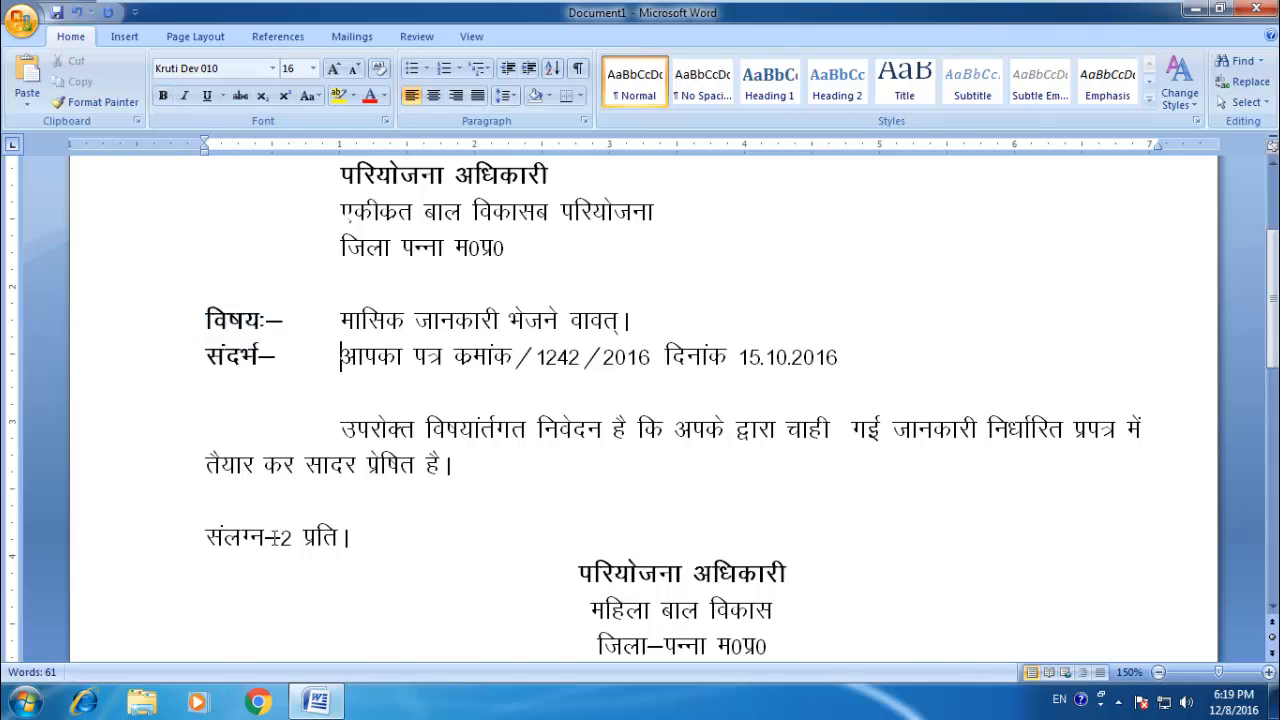
Step: Make the enclosure label "संलग्न–" bold and insert a space before "2 प्रति।"
drag(276, 537, 150, 540)
text(महिला बाल विकास)
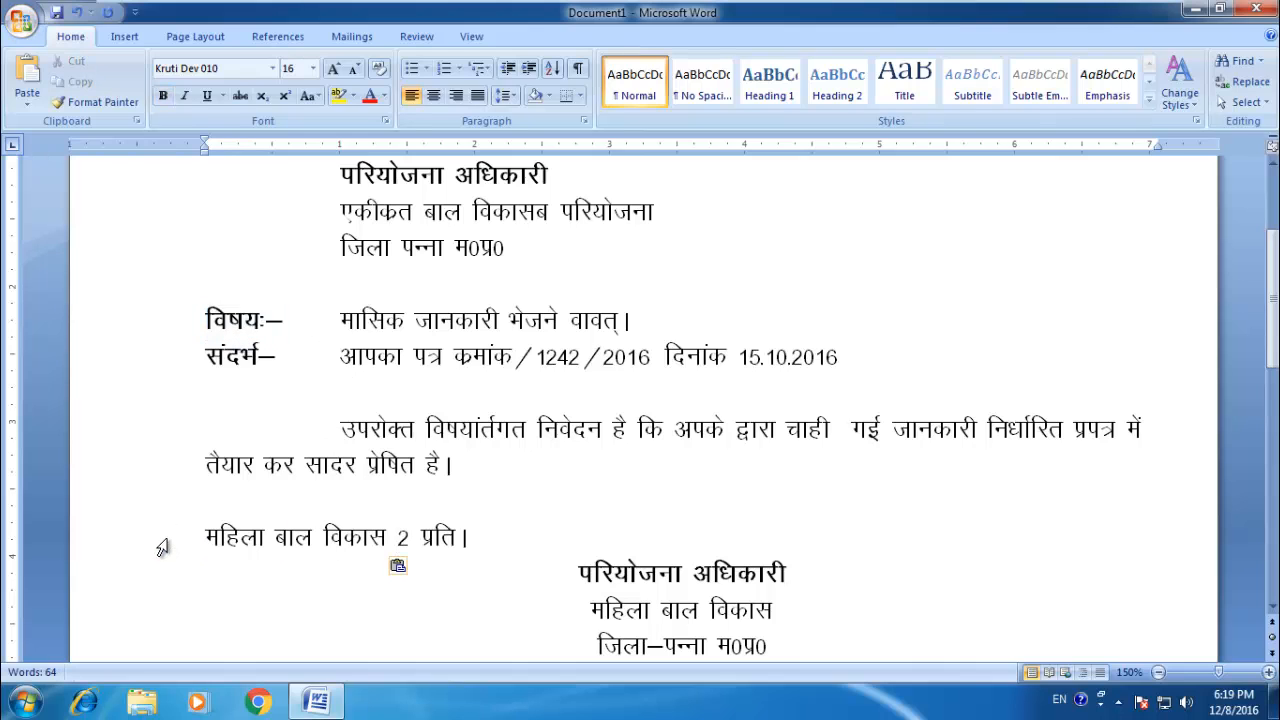
key(ctrl+z)
key(ctrl+b)
click(292, 538)
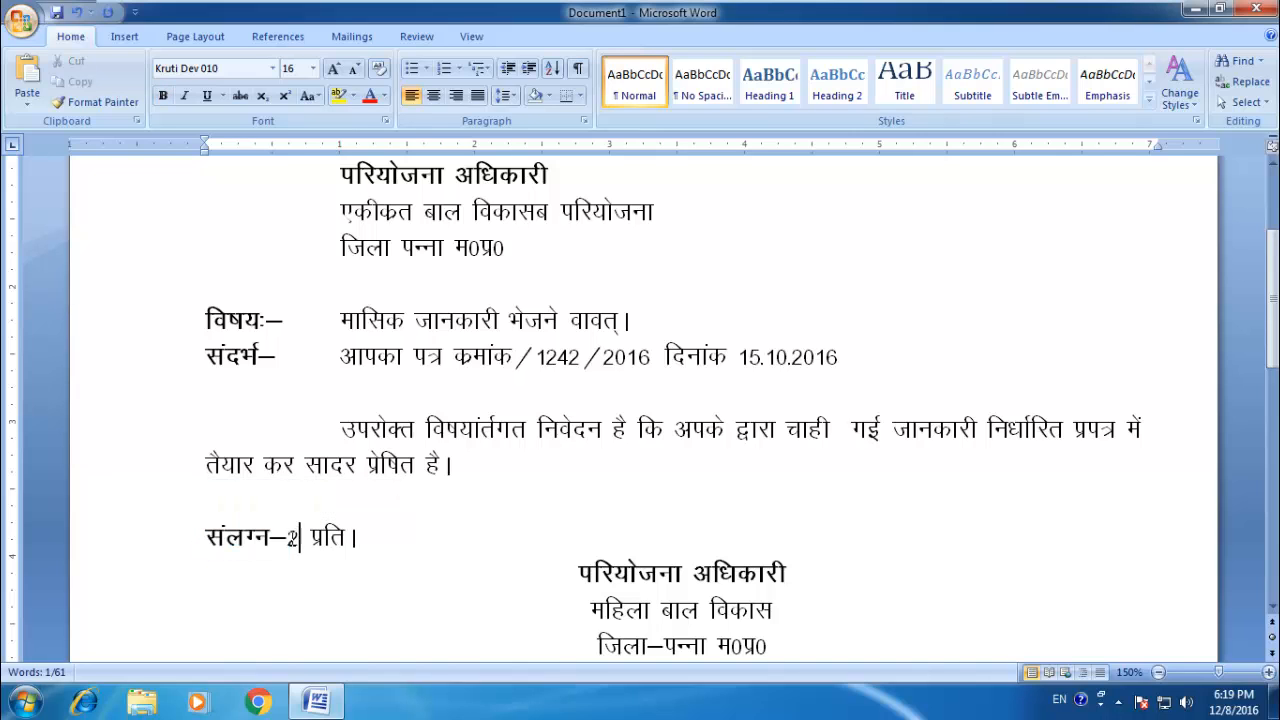
Step: Increase the left indent of all three signature lines to 4.5 inches, keeping them centred
drag(580, 570, 778, 642)
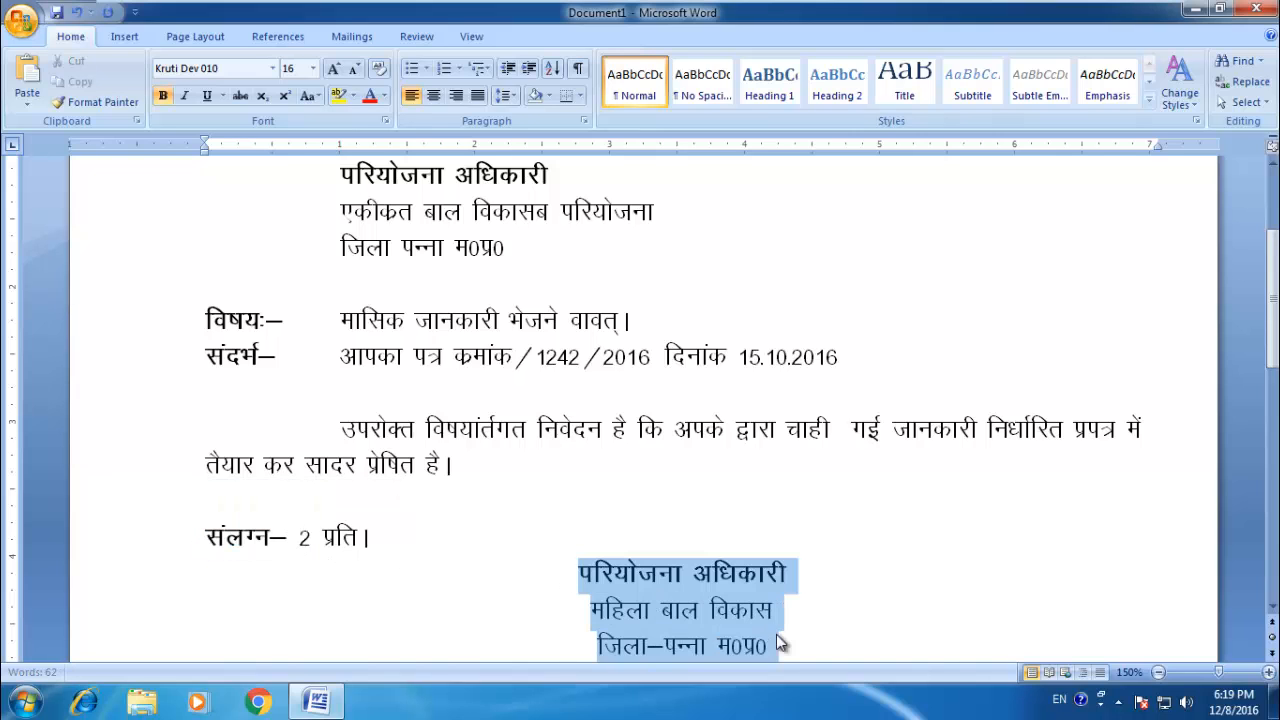
scroll(745, 610, down, 5)
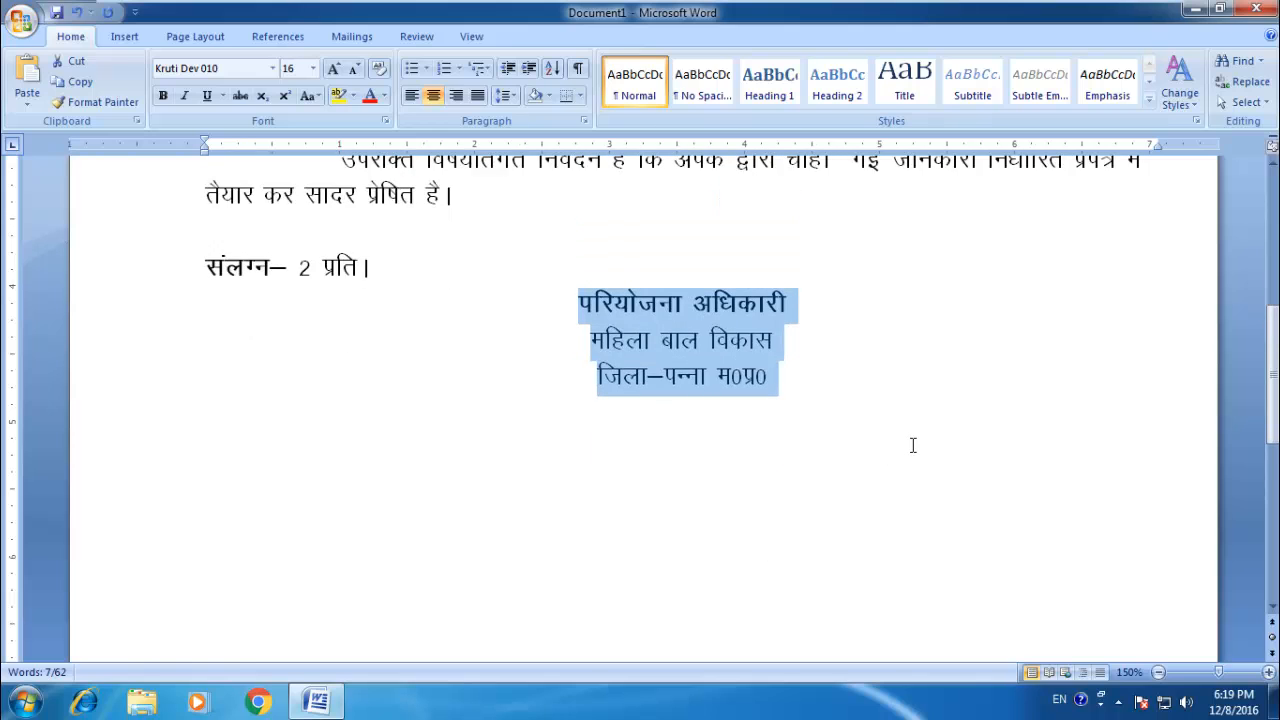
key(ctrl+m)
key(ctrl+m)
key(ctrl+m)
key(ctrl+m)
key(ctrl+m)
key(ctrl+m)
key(ctrl+m)
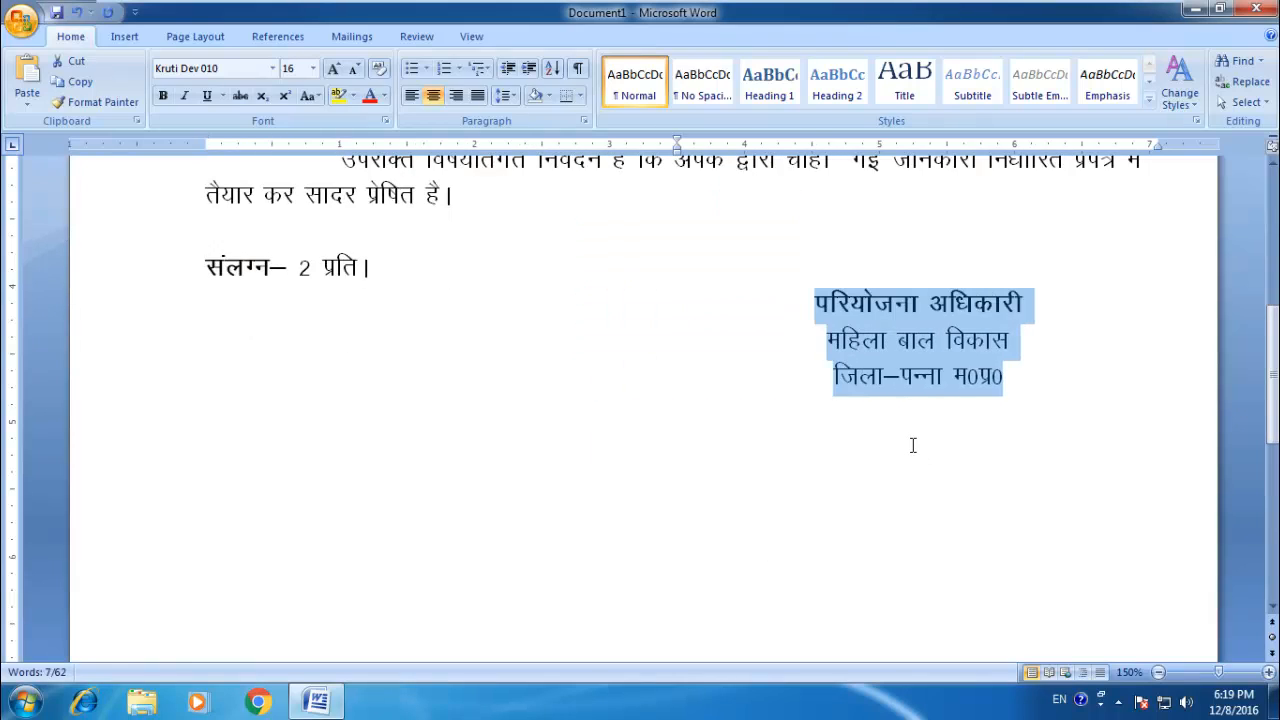
key(ctrl+m)
key(ctrl+m)
Step: Deselect the signature block, zoom out to 120% and review the layout of the whole letter
scroll(986, 390, up, 7)
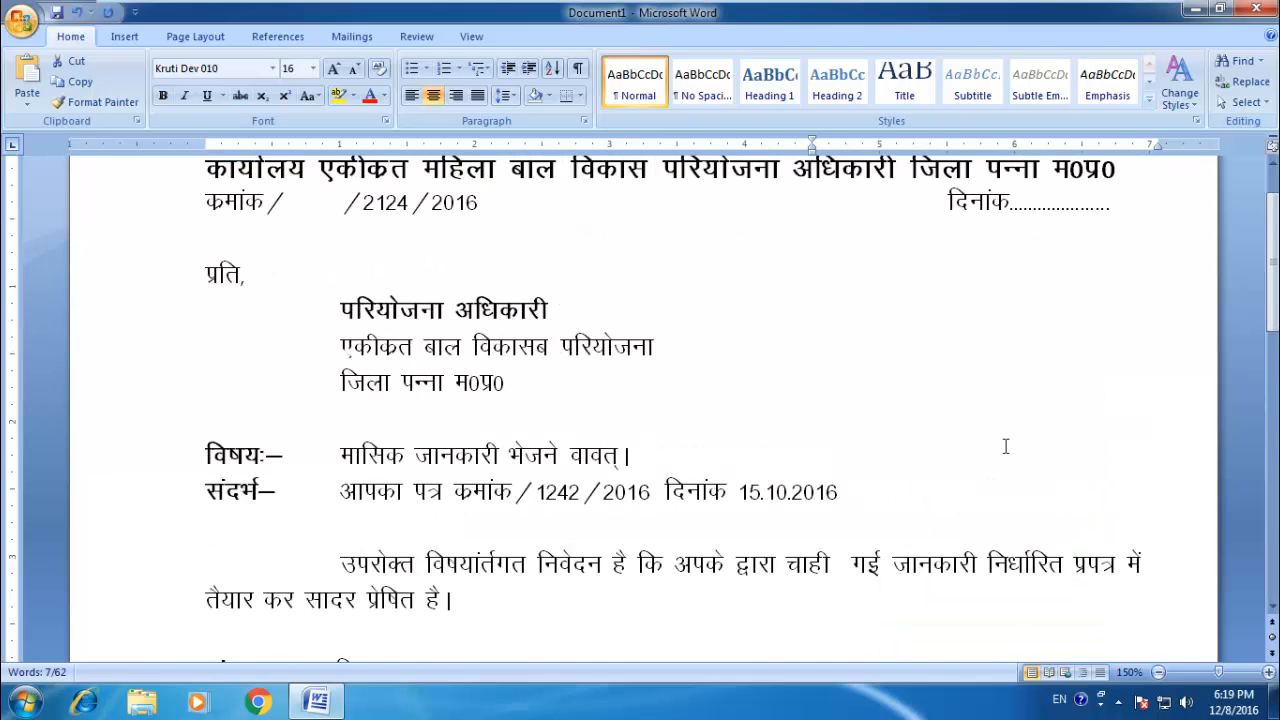
scroll(1006, 446, up, 1)
scroll(1006, 446, down, 5)
click(977, 462)
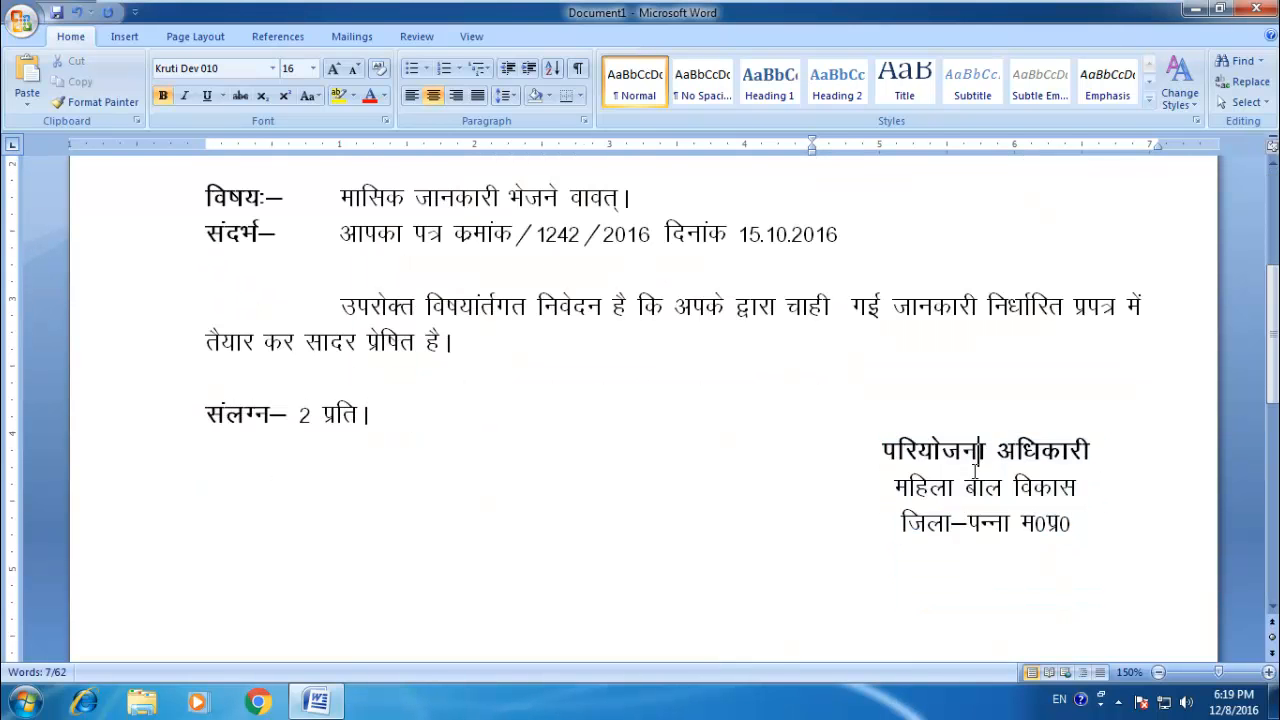
scroll(975, 470, up, 5)
ctrl+scroll(975, 463, down, 1)
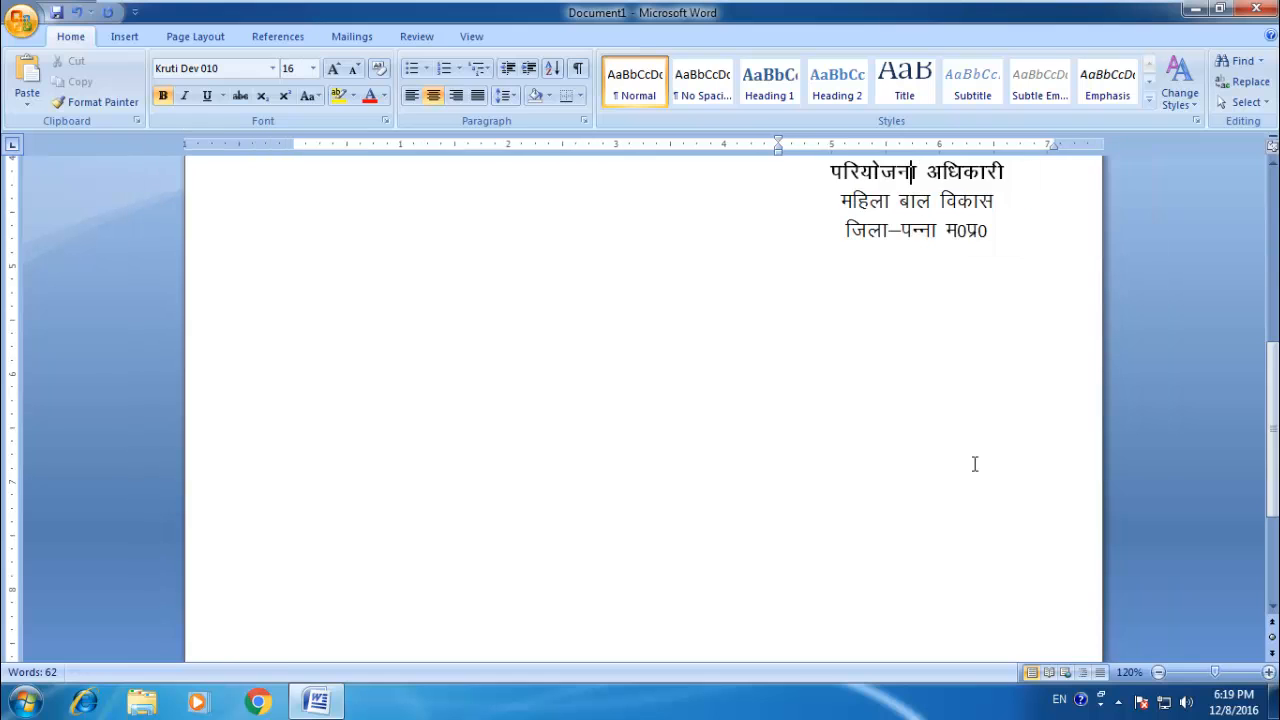
scroll(975, 463, up, 5)
scroll(975, 463, up, 3)
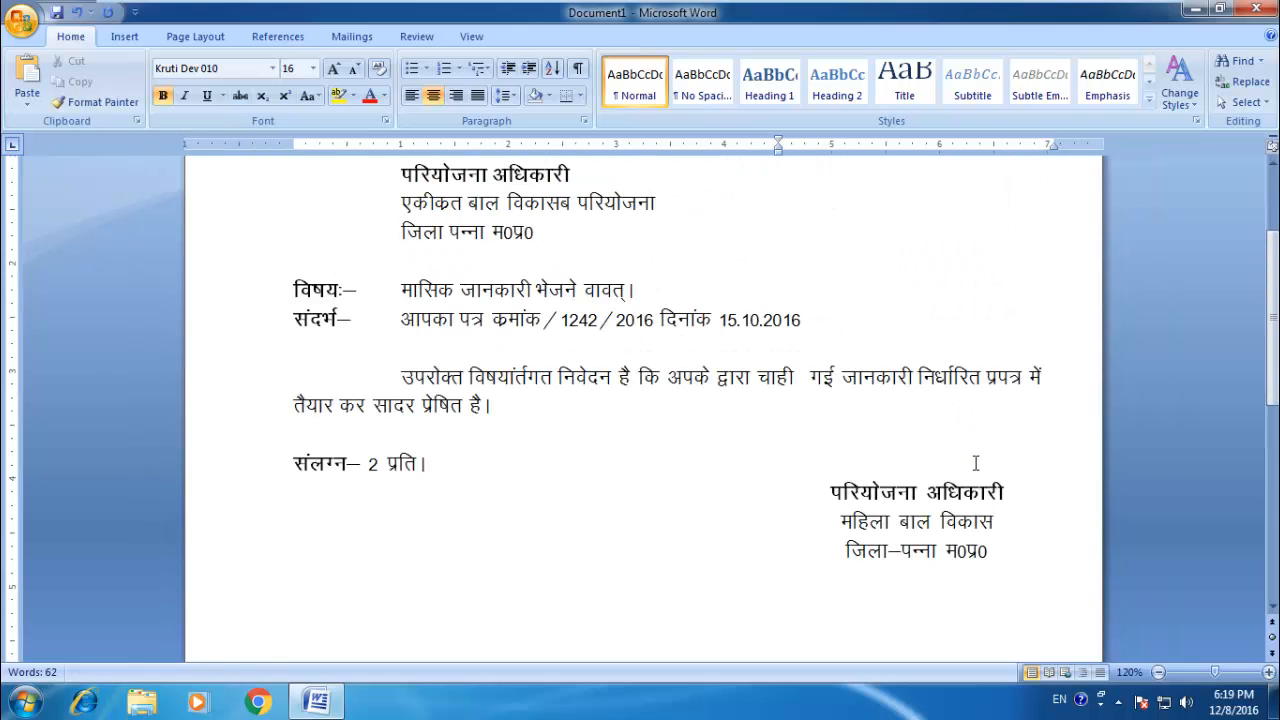
Step: Copy the body sentence beginning "उपरोक्त विषयांर्तगत निवेदन है" and paste it four times at the end of the paragraph
scroll(975, 463, up, 2)
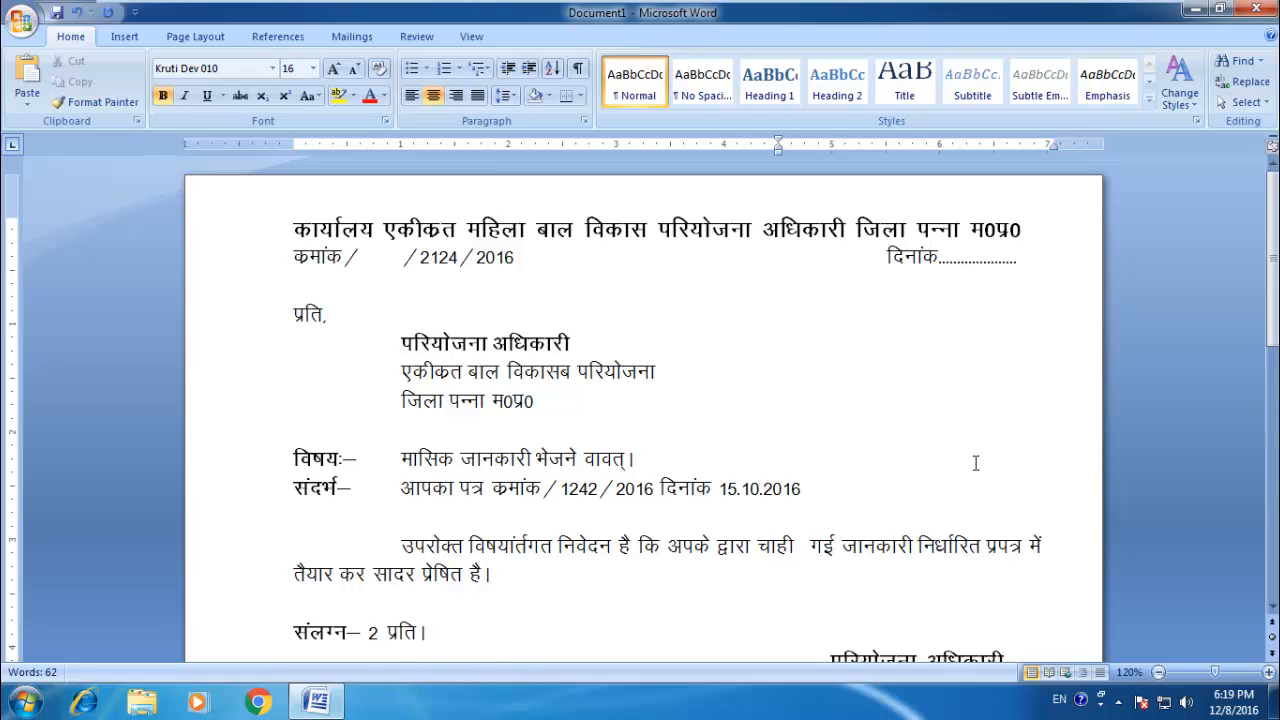
drag(512, 578, 413, 562)
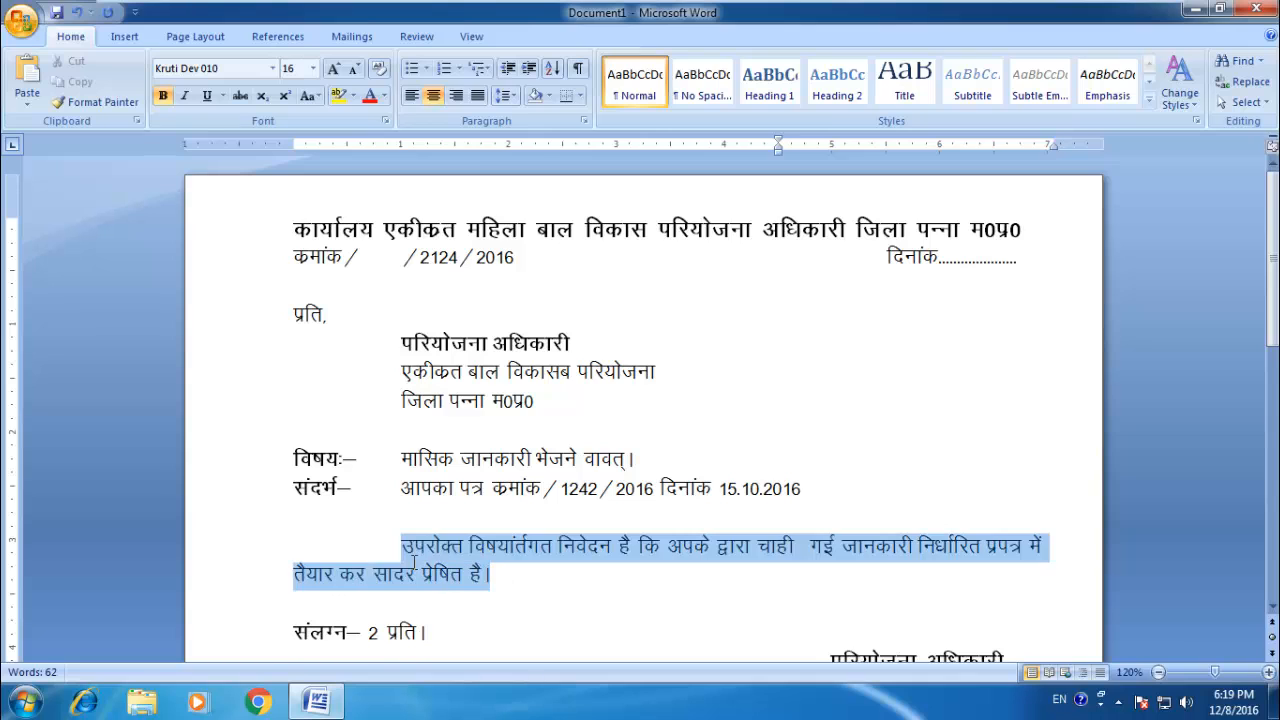
click(494, 582)
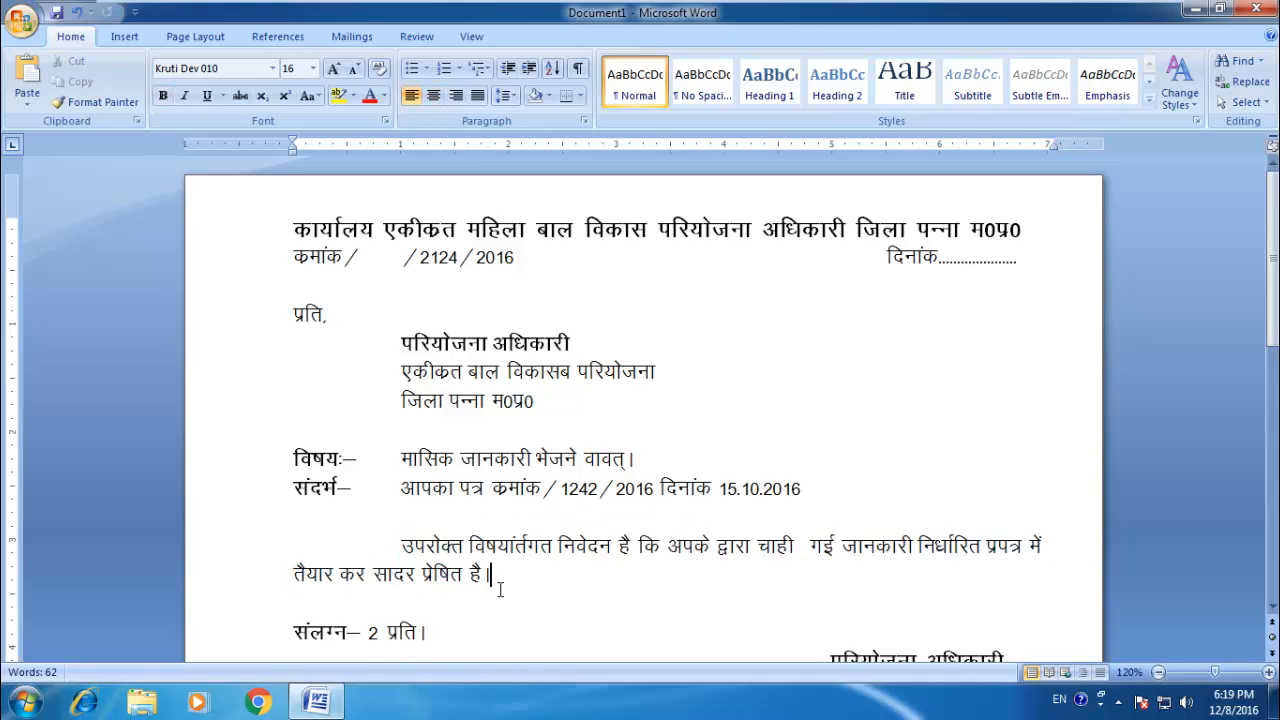
key(ctrl+v)
key(ctrl+v)
key(ctrl+v)
key(ctrl+v)
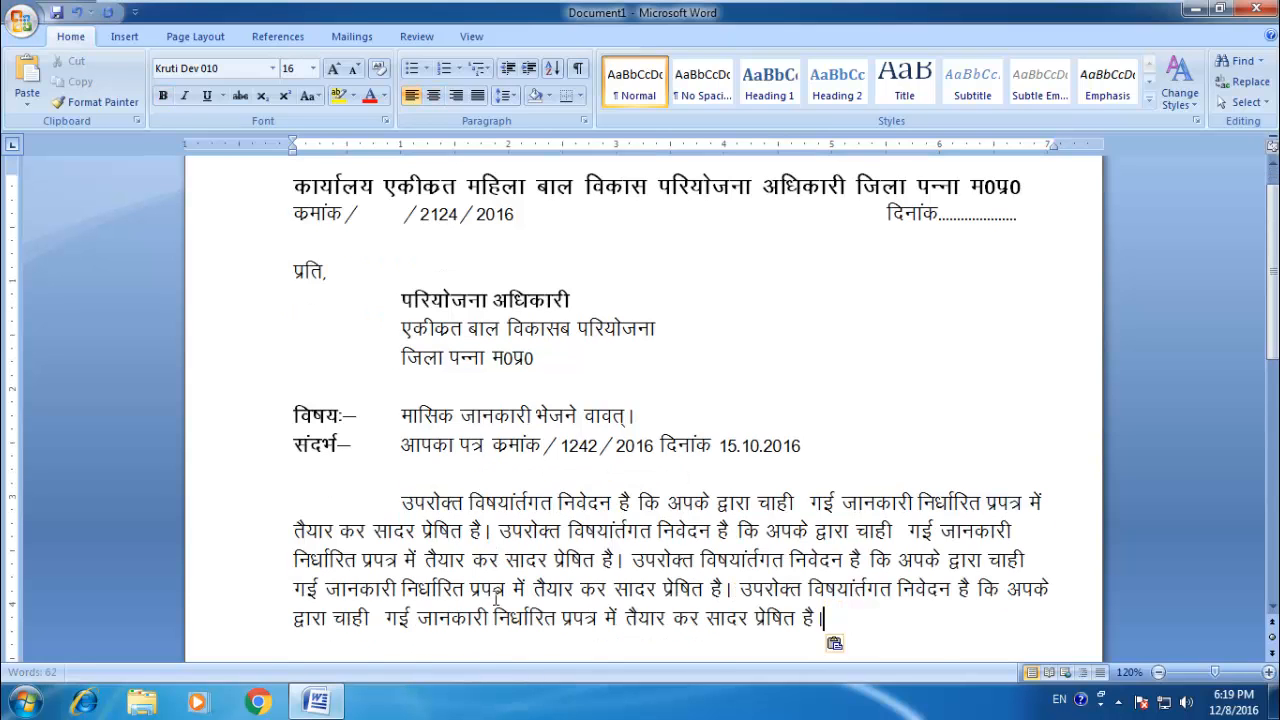
Step: Justify the extended body paragraph so that its lines align at both margins
scroll(972, 552, down, 1)
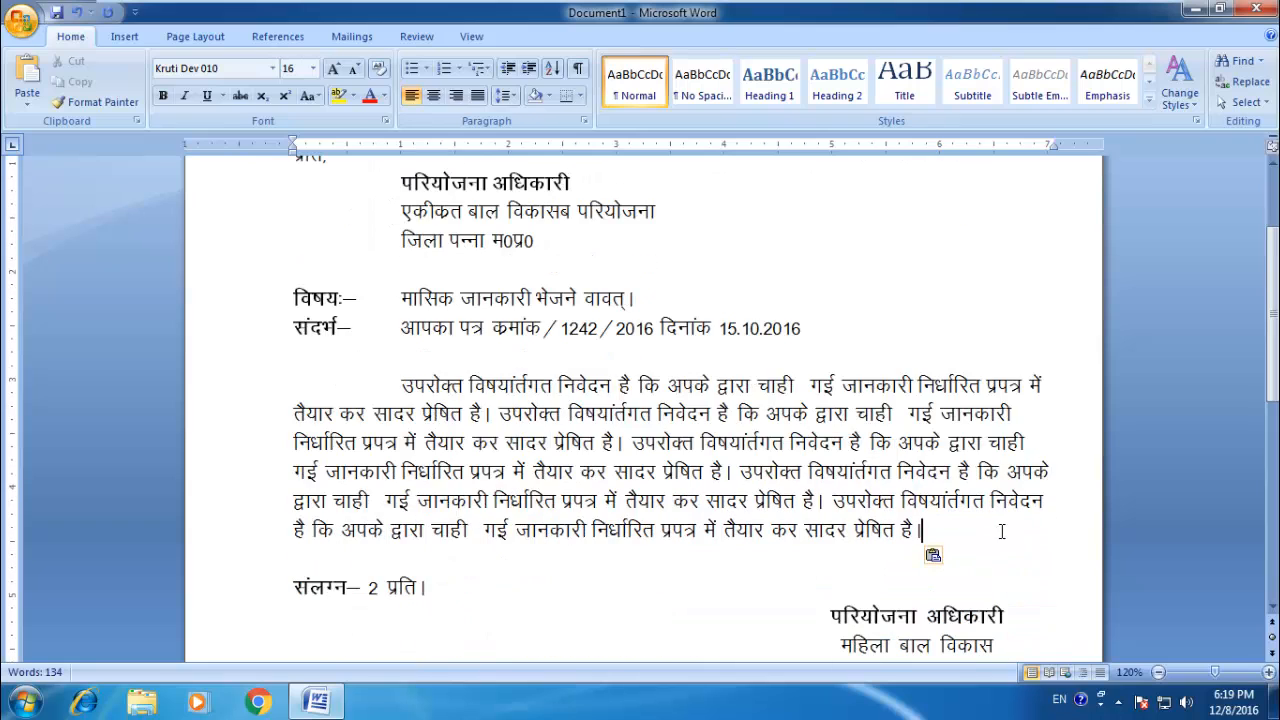
drag(1001, 531, 401, 384)
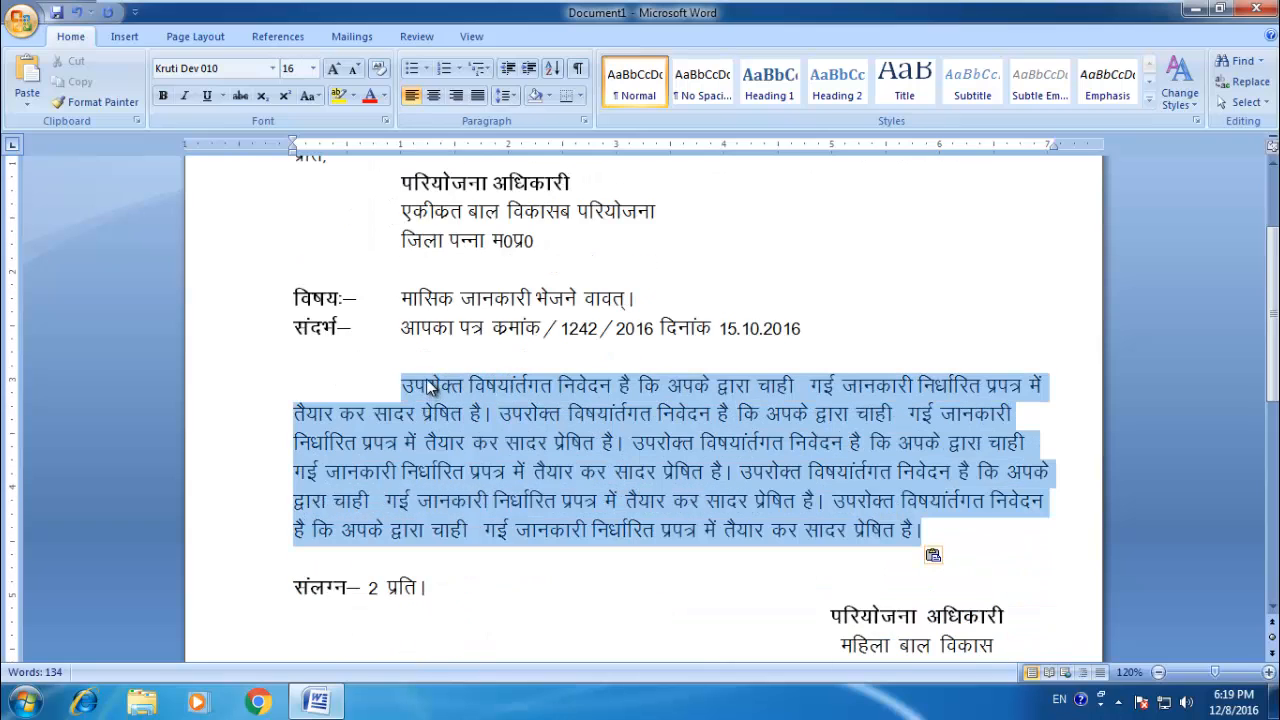
click(477, 95)
click(1047, 437)
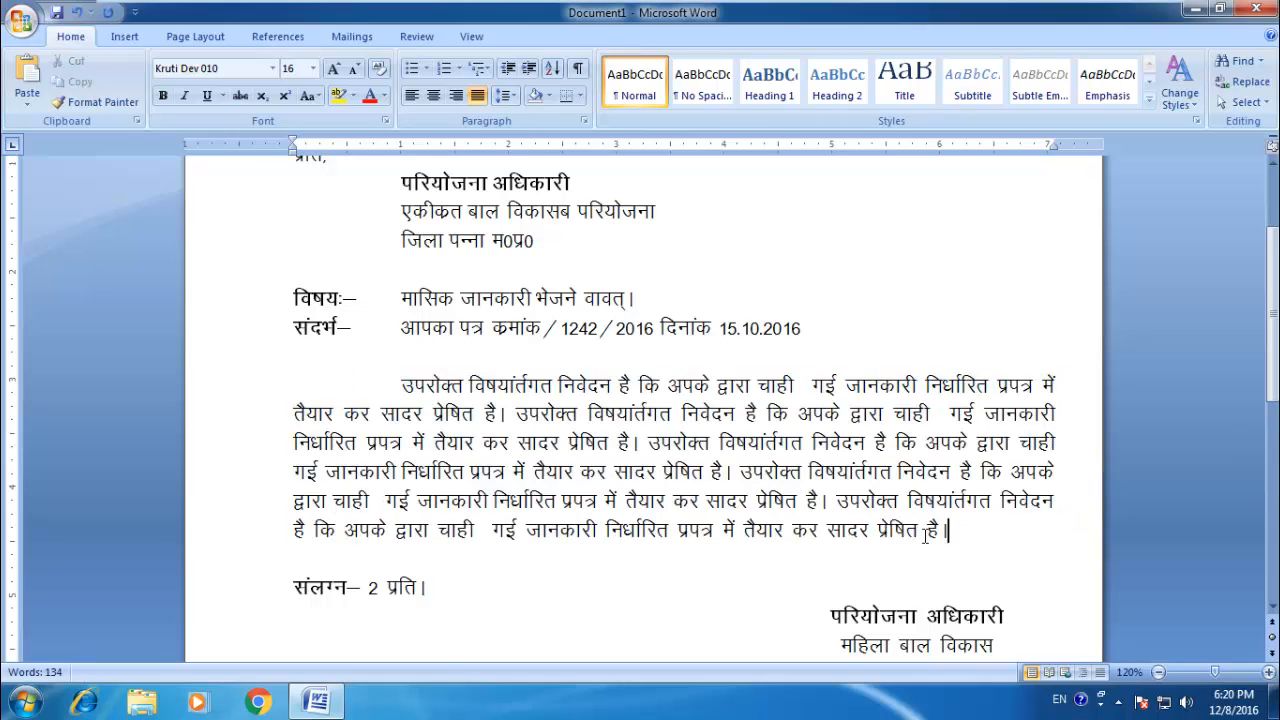
Step: Set the line spacing of the whole body paragraph to 1.5
drag(948, 531, 400, 385)
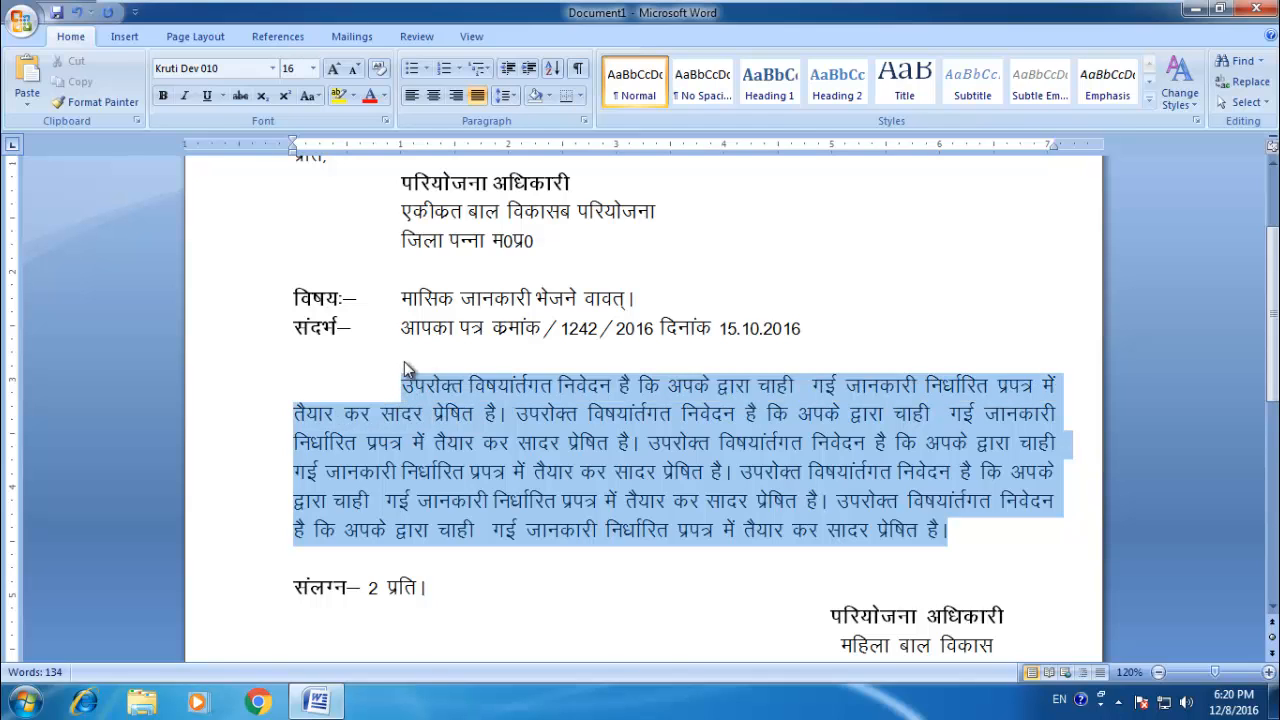
click(509, 96)
click(516, 159)
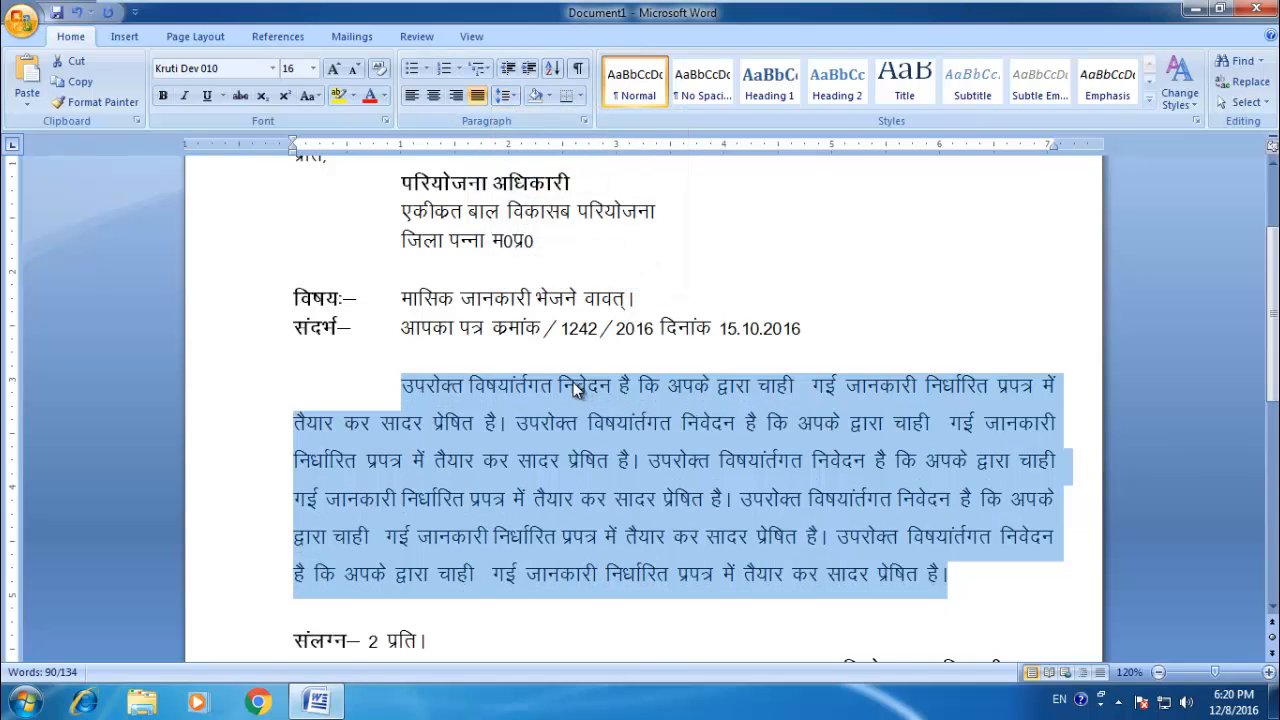
Step: Try 1.5, single and double line spacing in turn on the selected body paragraph
key(ctrl+5)
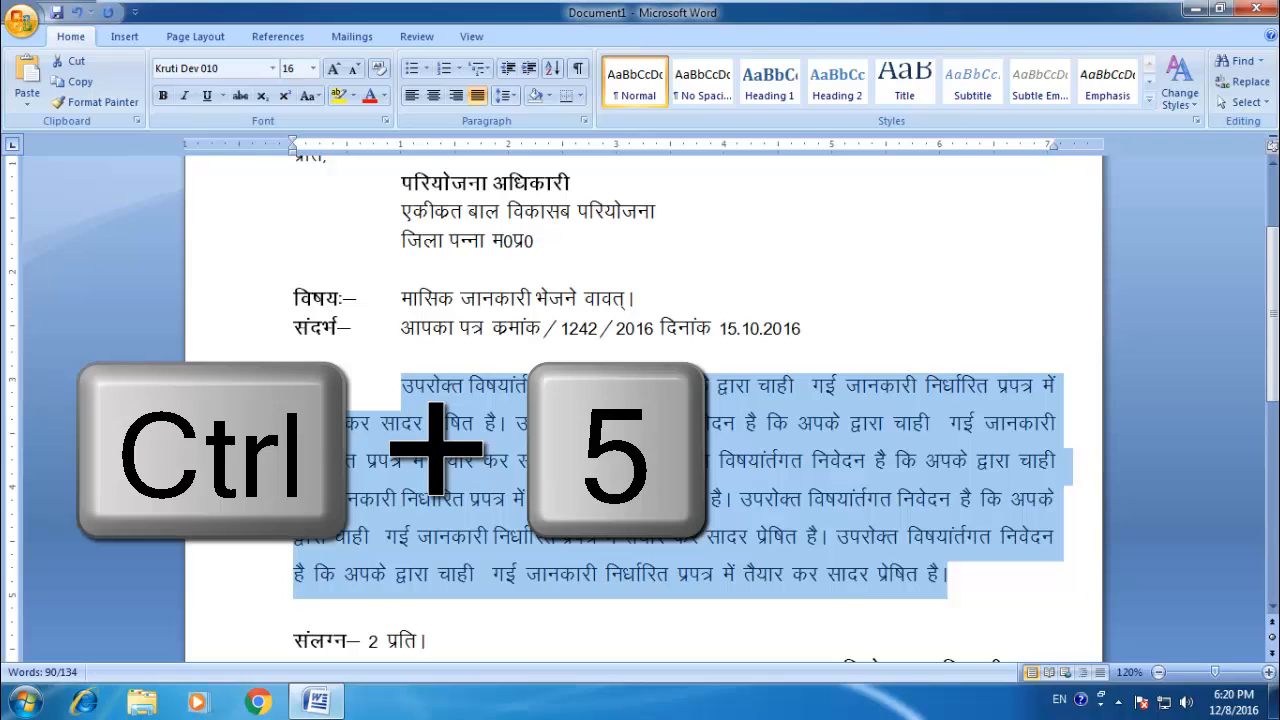
key(ctrl+1)
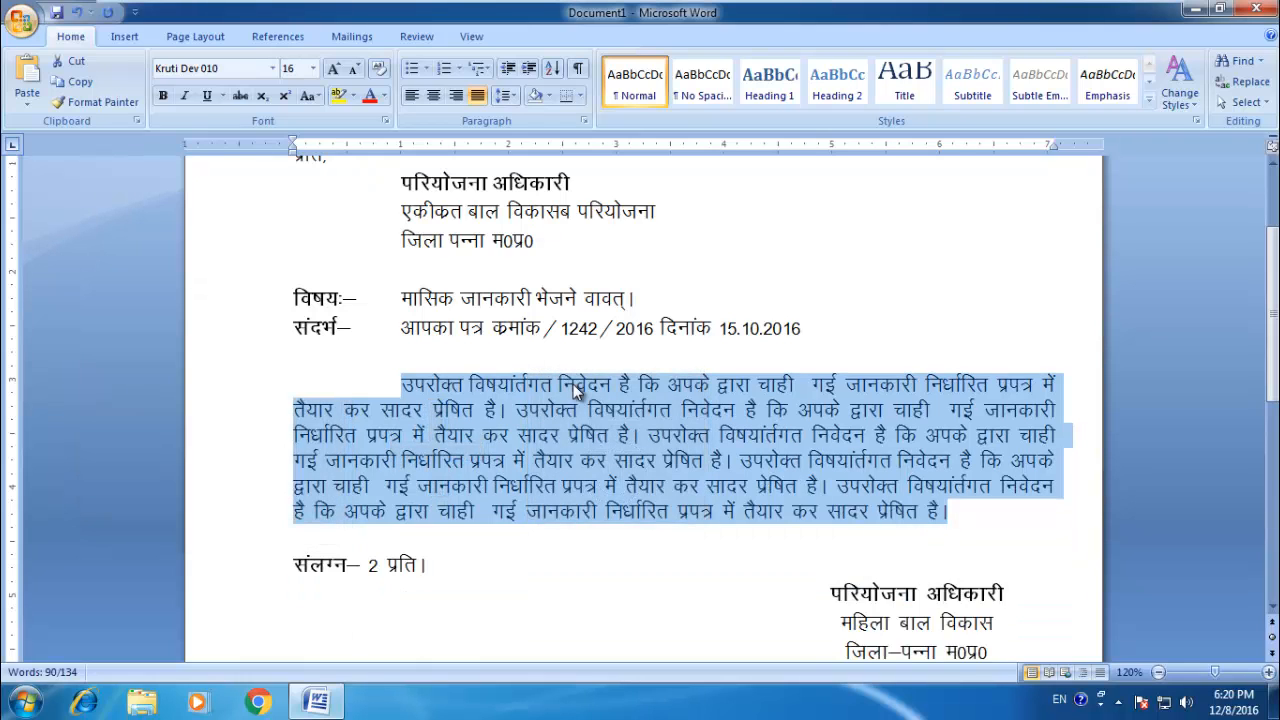
key(ctrl+2)
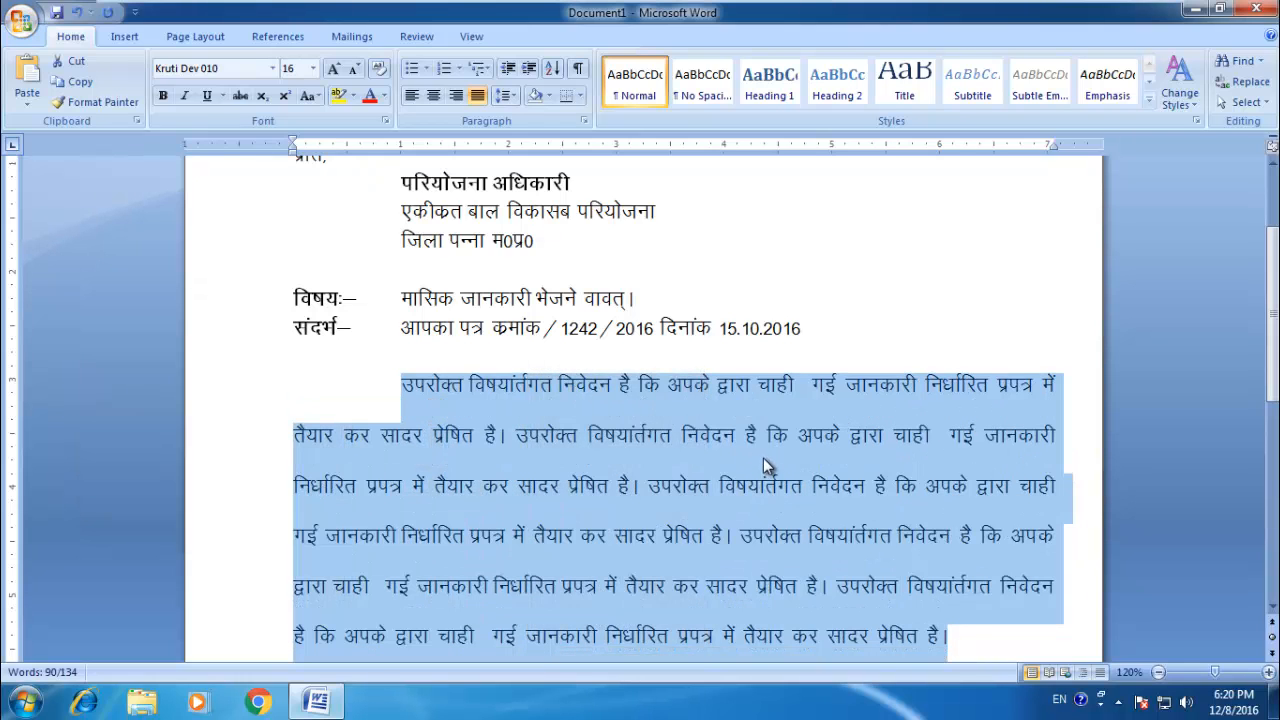
scroll(764, 459, up, 1)
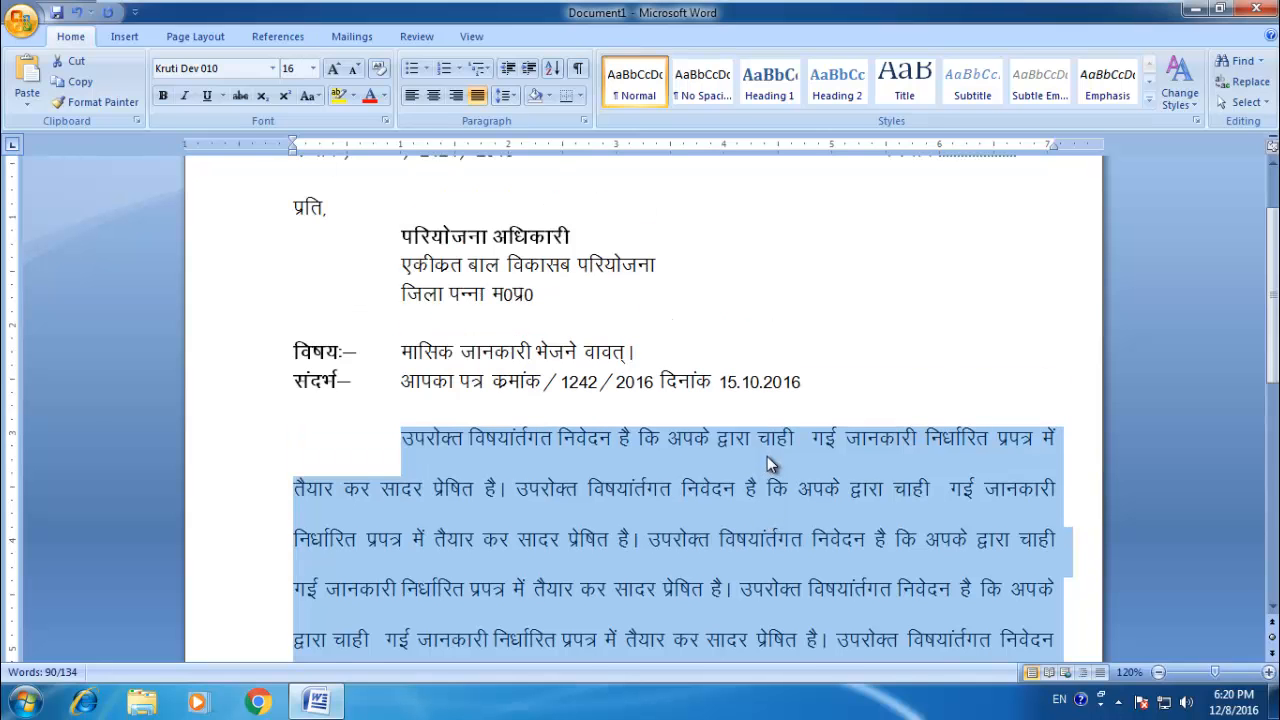
scroll(767, 456, down, 3)
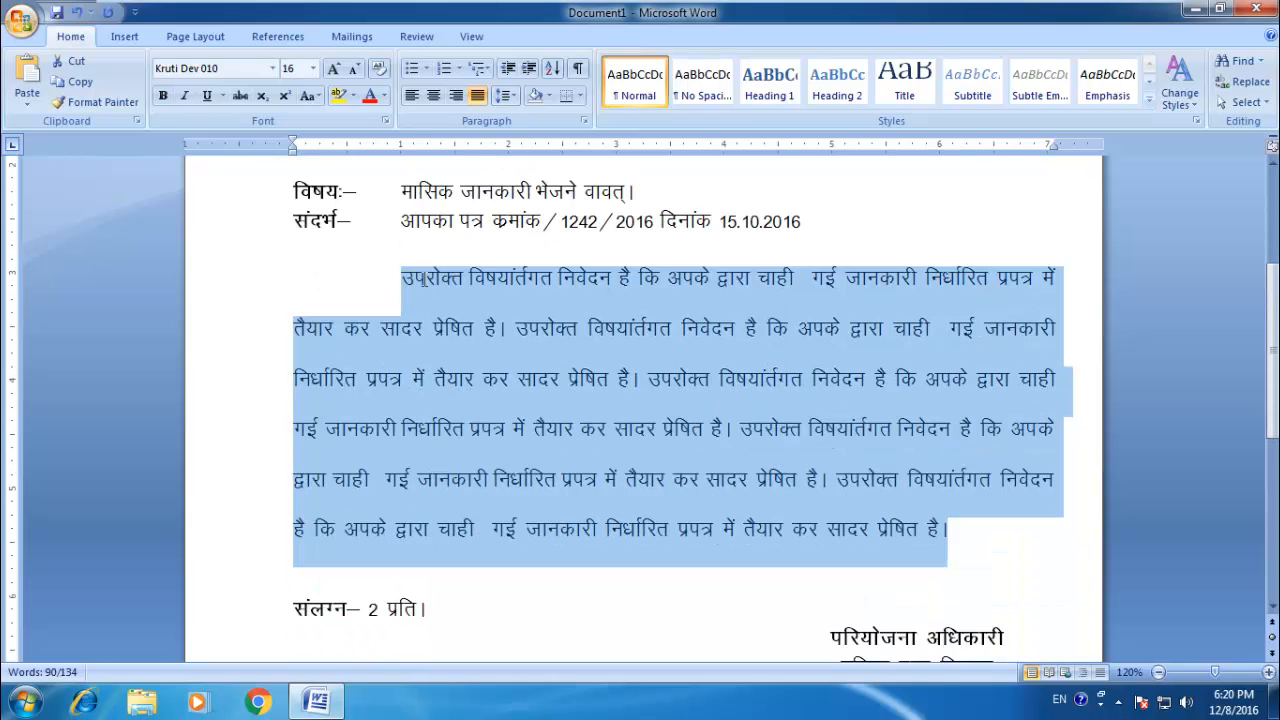
Step: Return the body paragraph to 1.5 line spacing, deselect it and review the letter from the signature block up to the heading
click(504, 95)
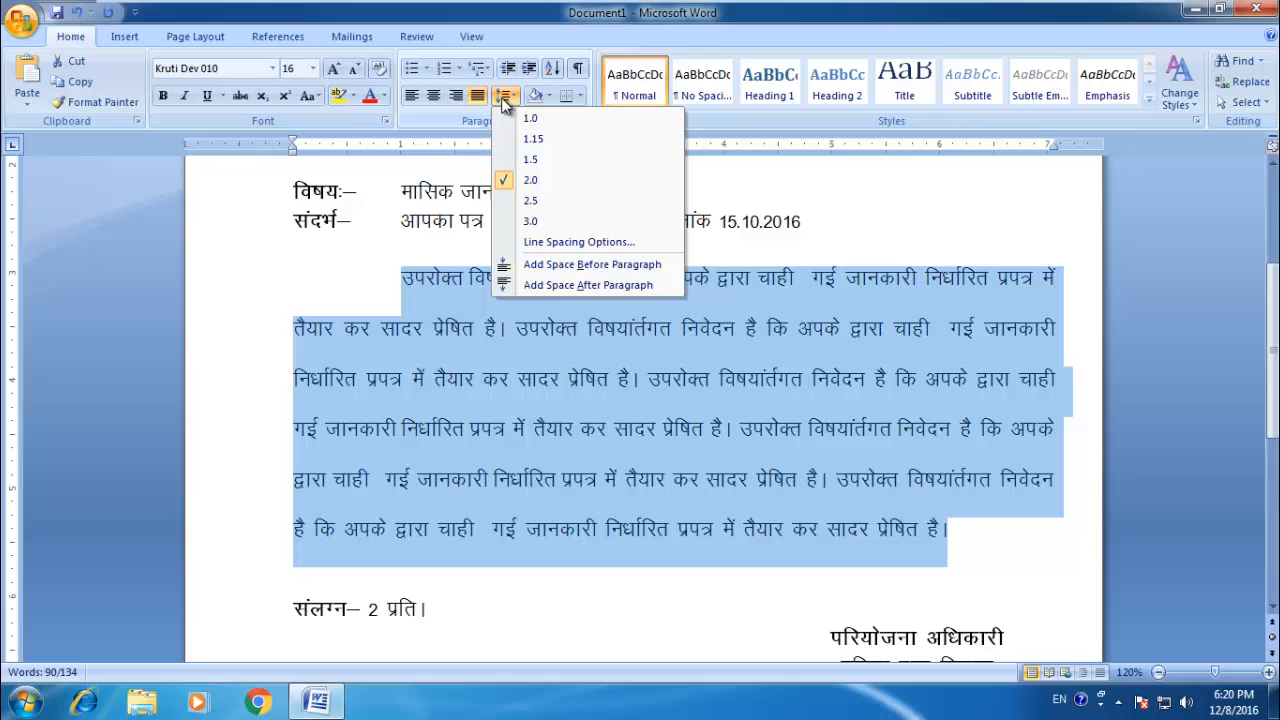
click(530, 160)
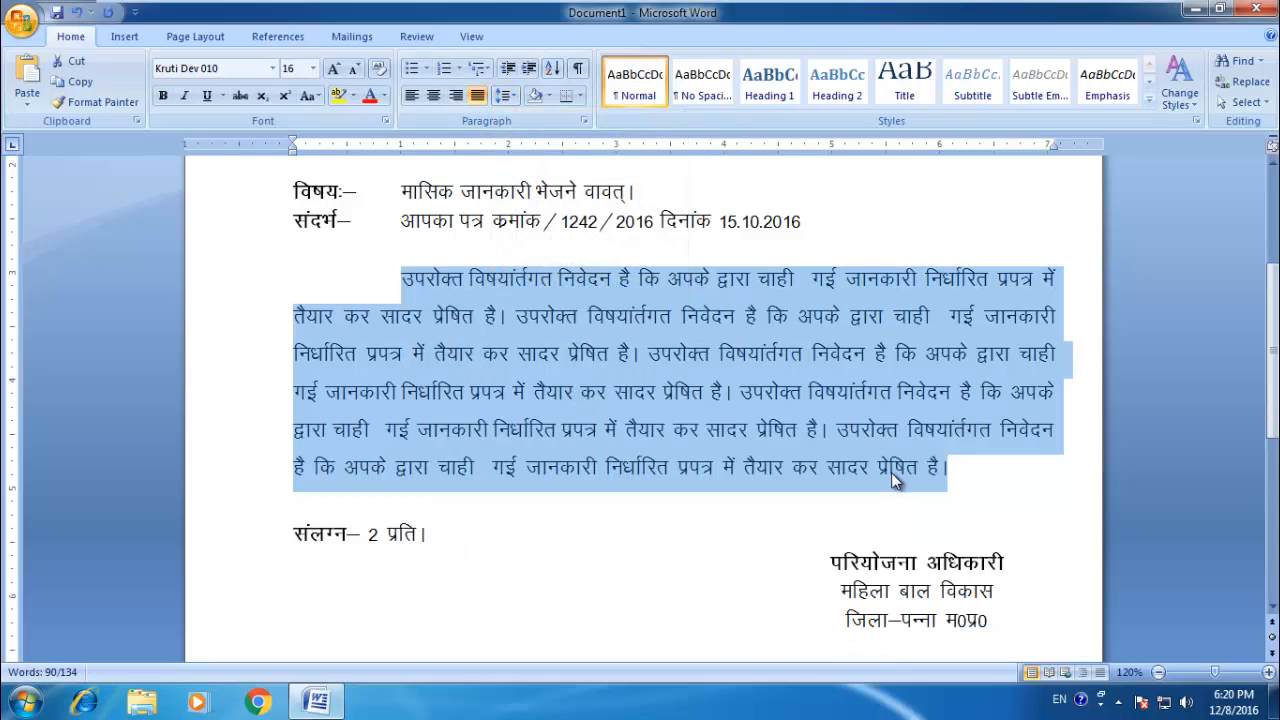
click(915, 494)
scroll(900, 415, down, 1)
scroll(900, 415, up, 2)
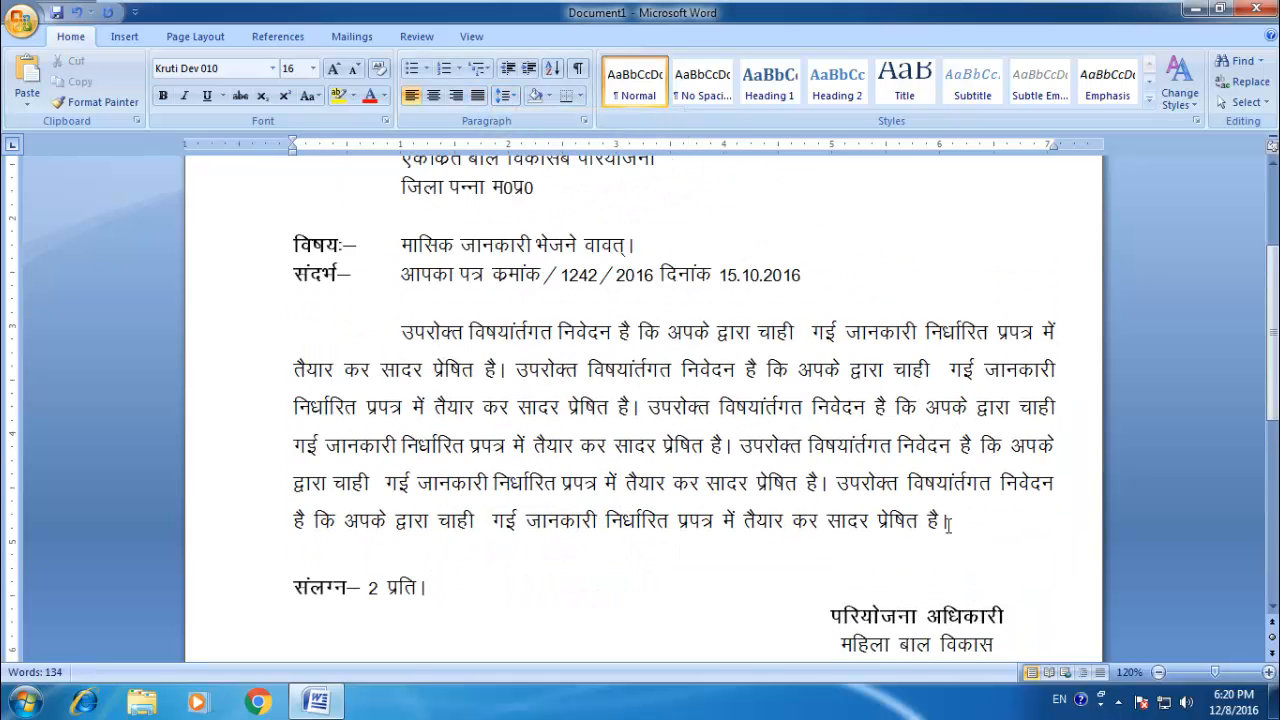
scroll(900, 413, down, 5)
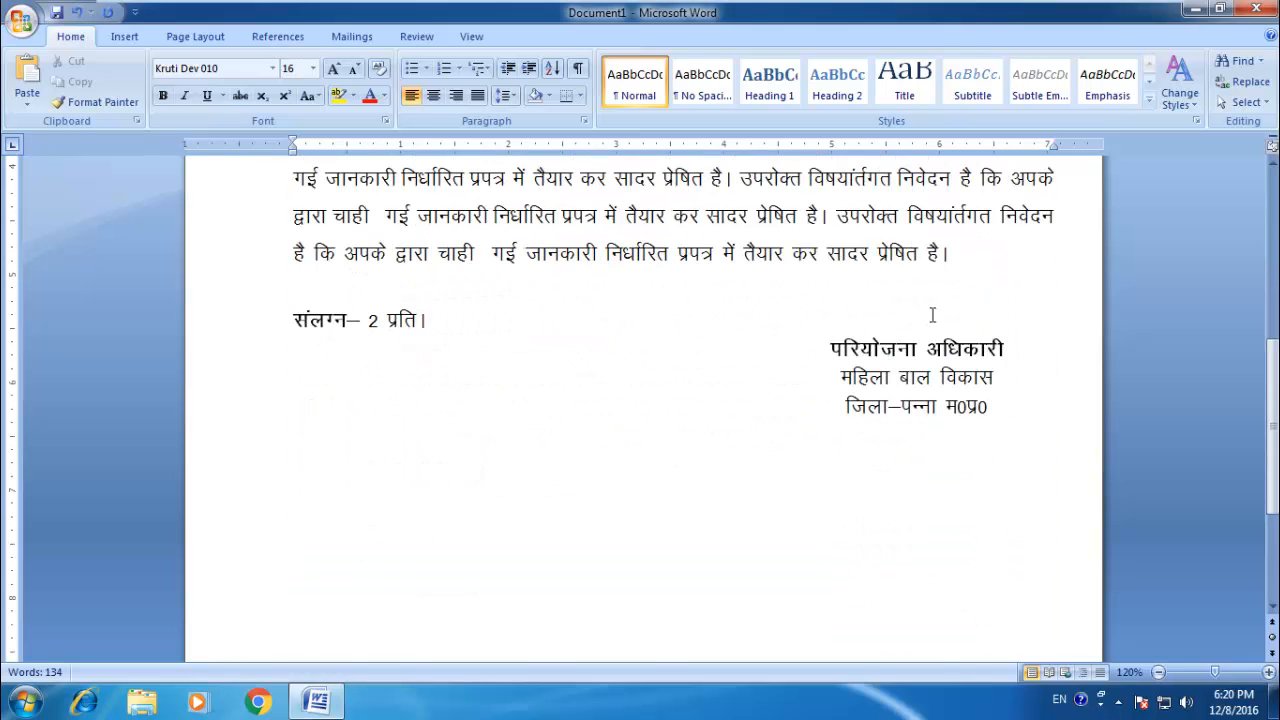
scroll(930, 320, up, 4)
scroll(634, 352, up, 5)
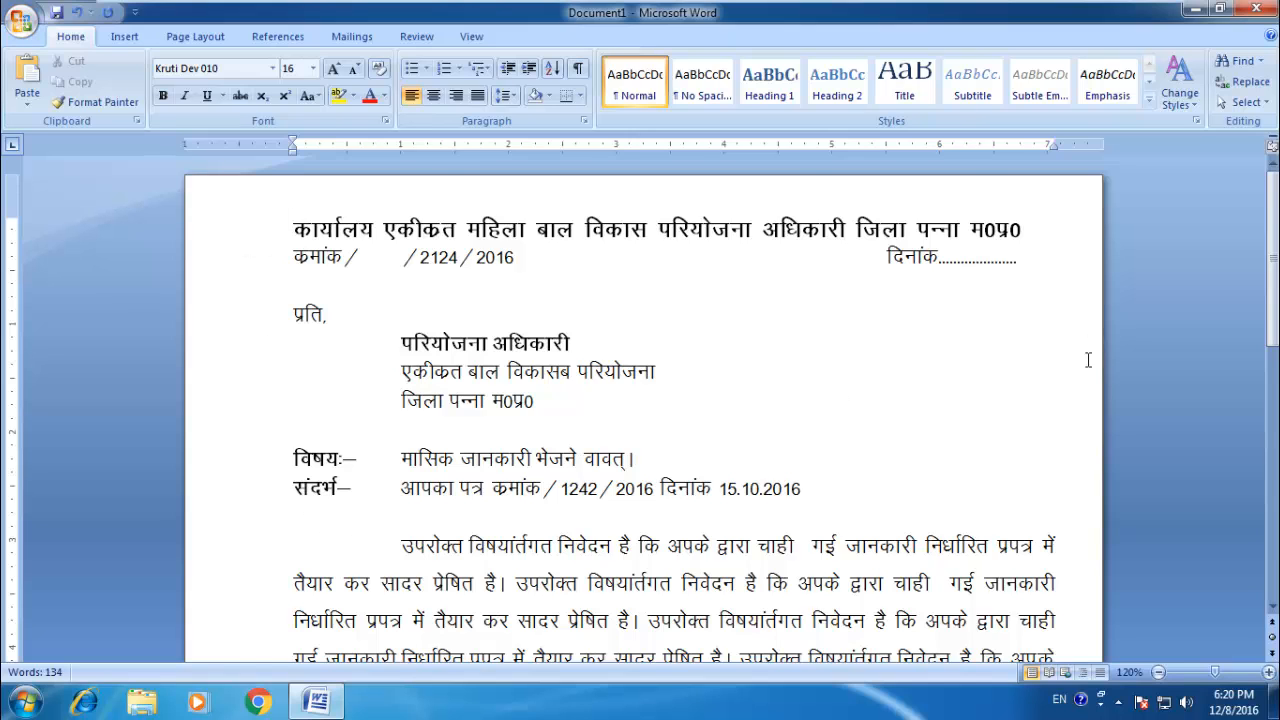
Step: Widen the page's right margin by about 0.1 inch and its top margin by about 0.2 inch
scroll(1080, 485, down, 1)
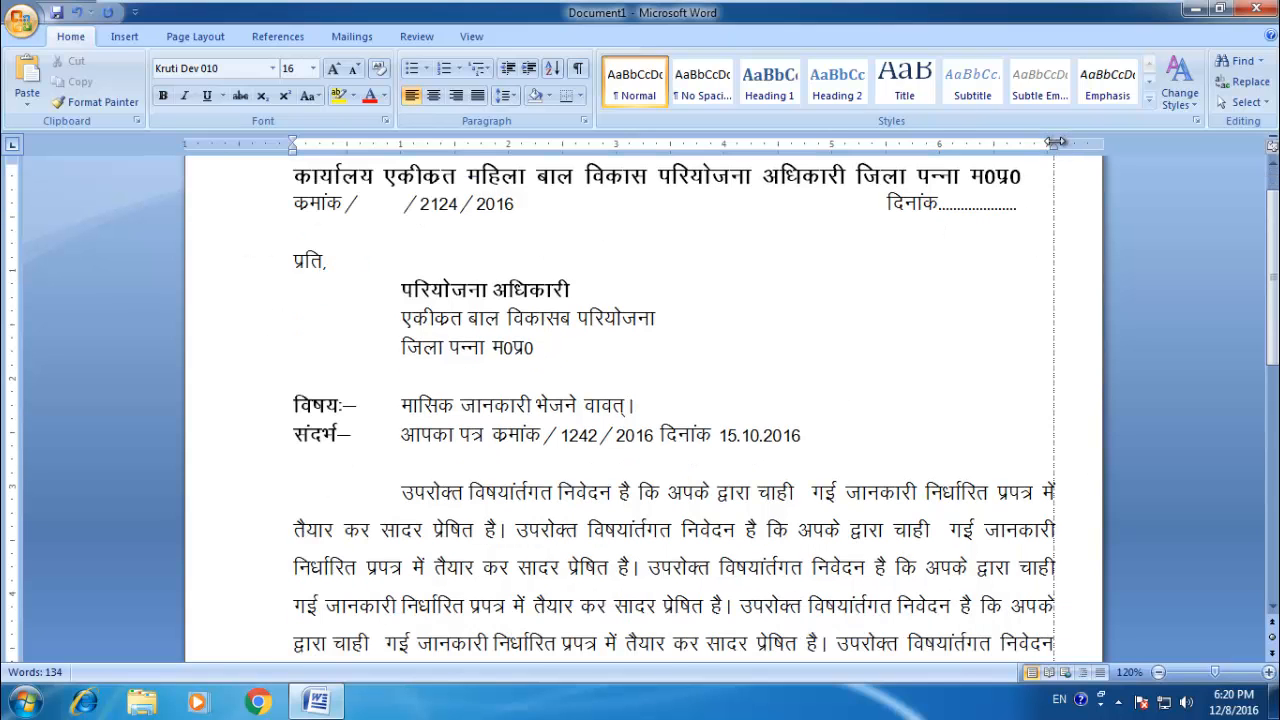
drag(1050, 144, 1041, 145)
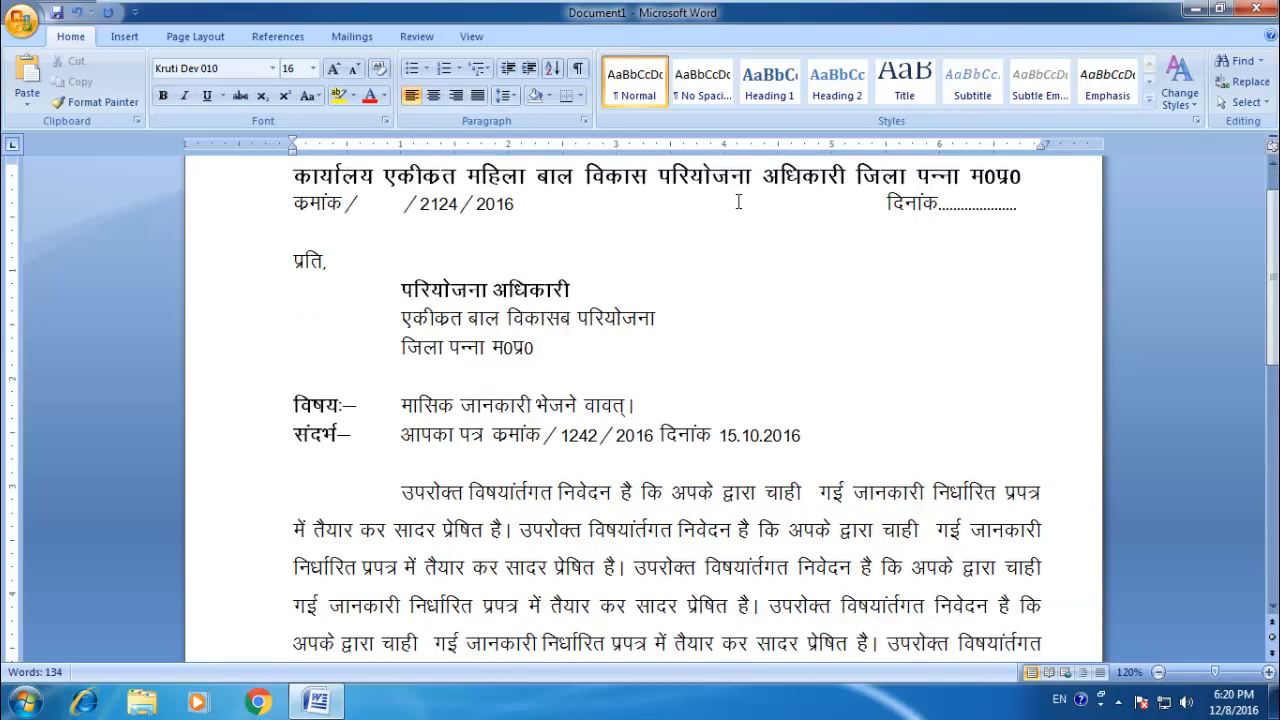
scroll(426, 192, down, 1)
scroll(420, 237, down, 1)
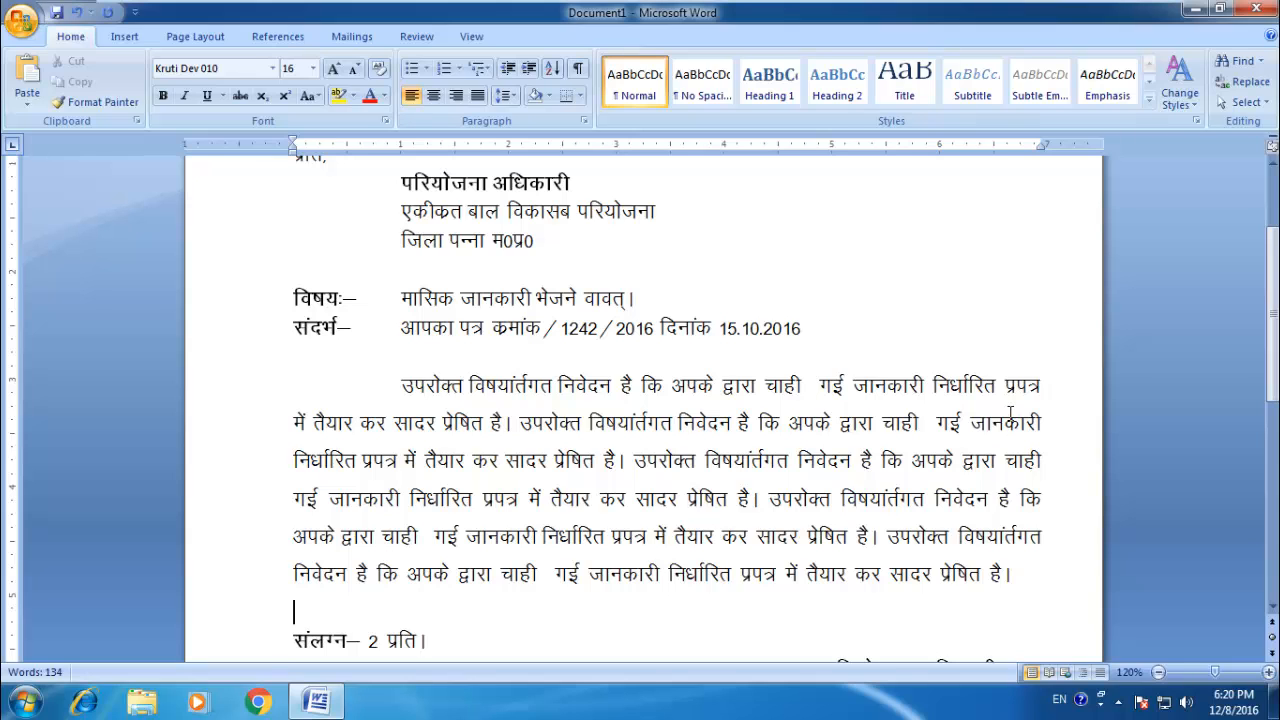
scroll(822, 350, up, 3)
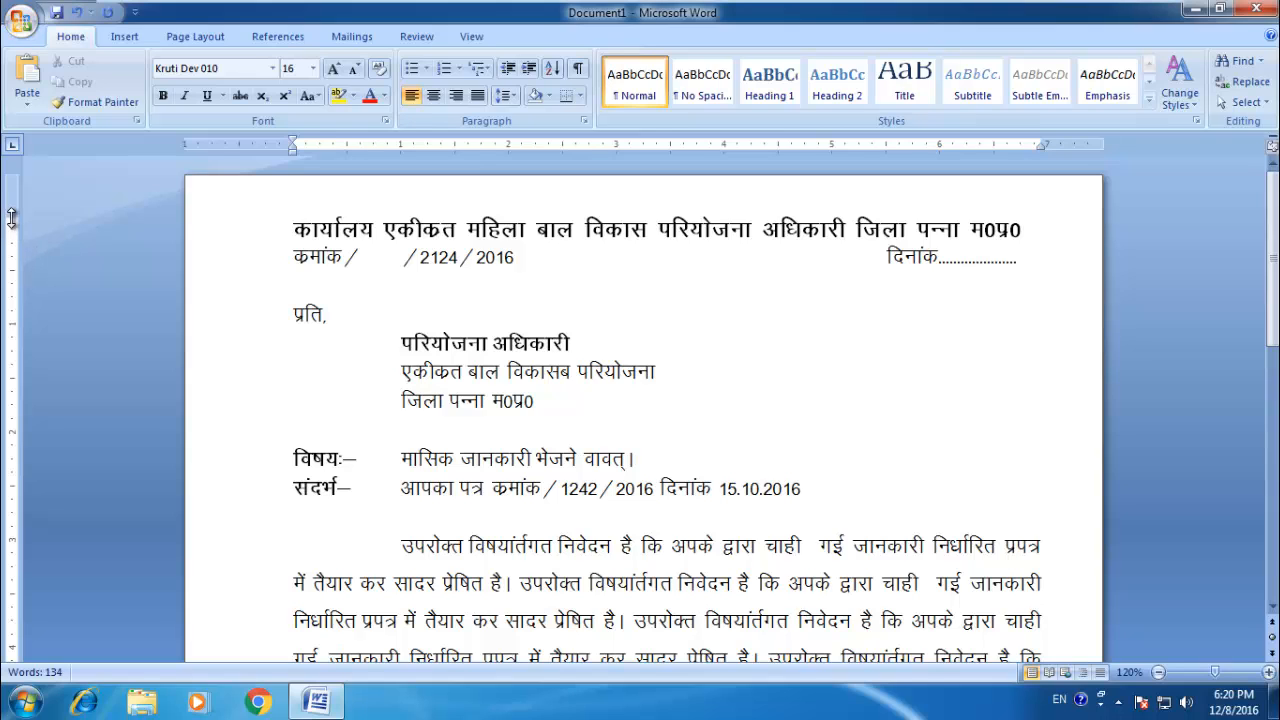
drag(12, 218, 13, 242)
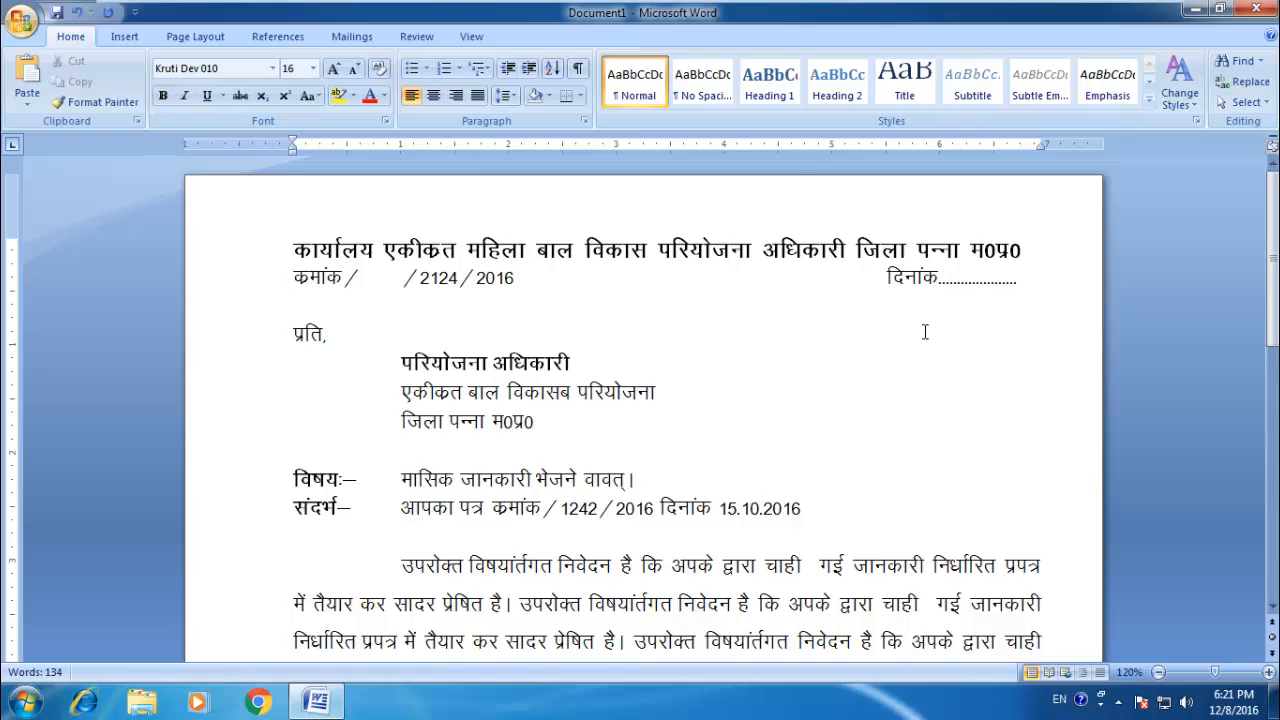
Step: Split the last body sentence into its own paragraph, leaving four blank lines before it
scroll(925, 332, down, 6)
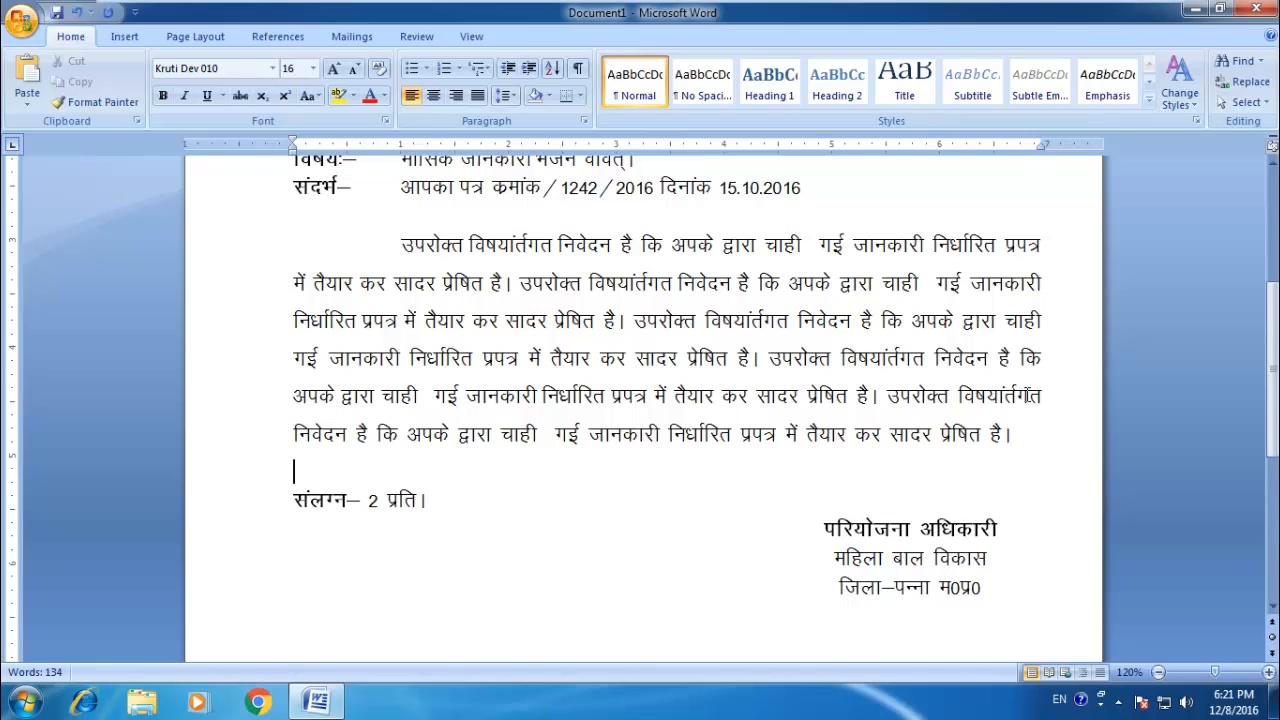
click(887, 396)
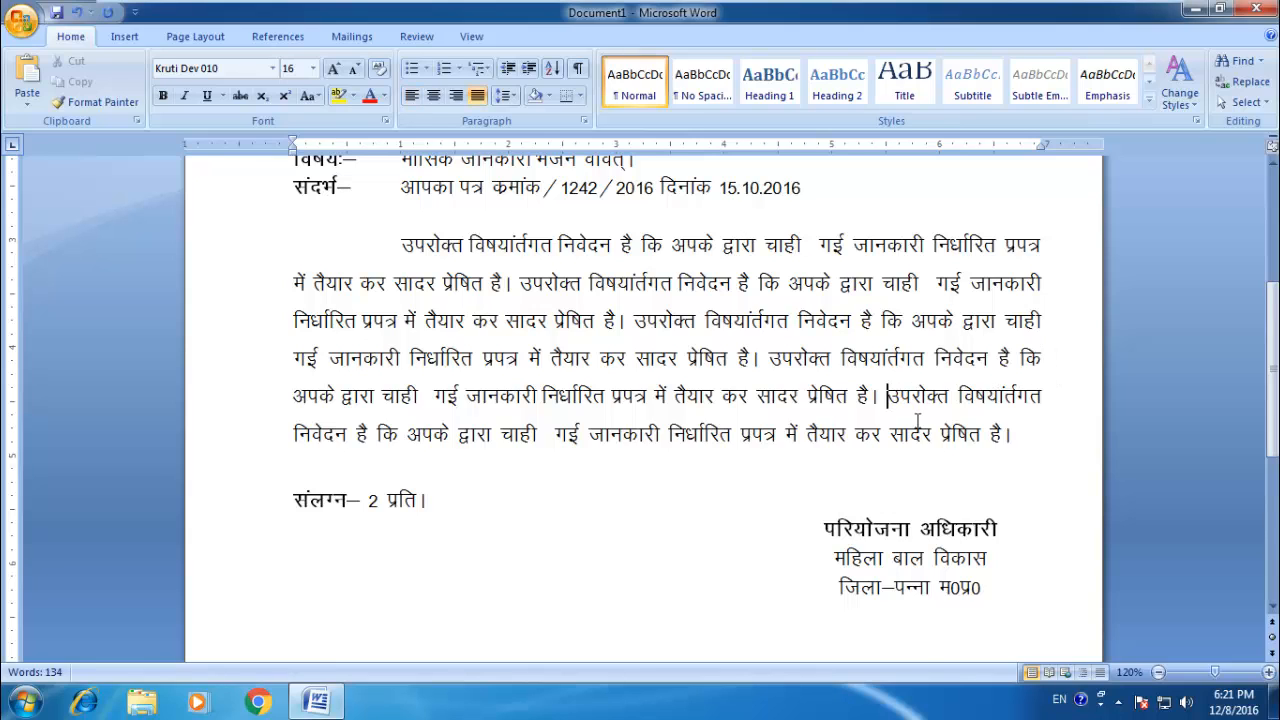
key(Return)
key(Return)
key(Return)
key(Return)
key(Return)
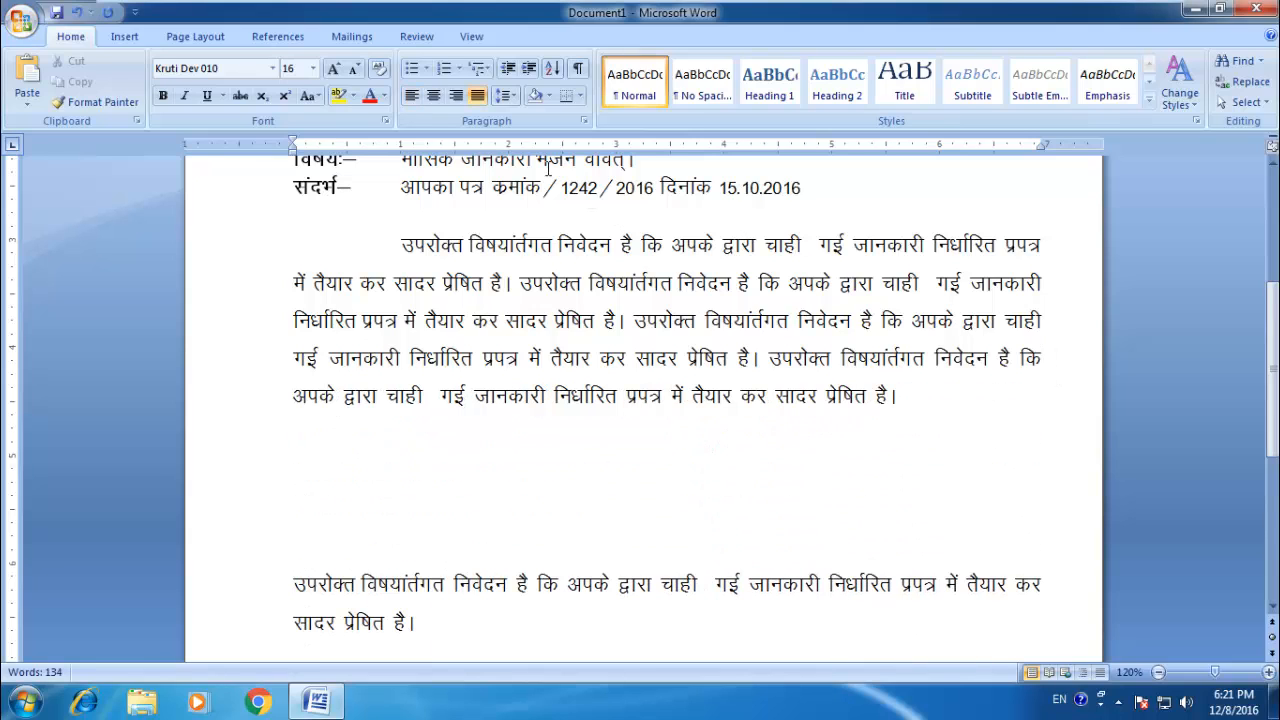
Step: Insert a table with 5 columns and 2 rows on the first blank line below the body paragraph, keeping the automatic fixed column width
click(352, 430)
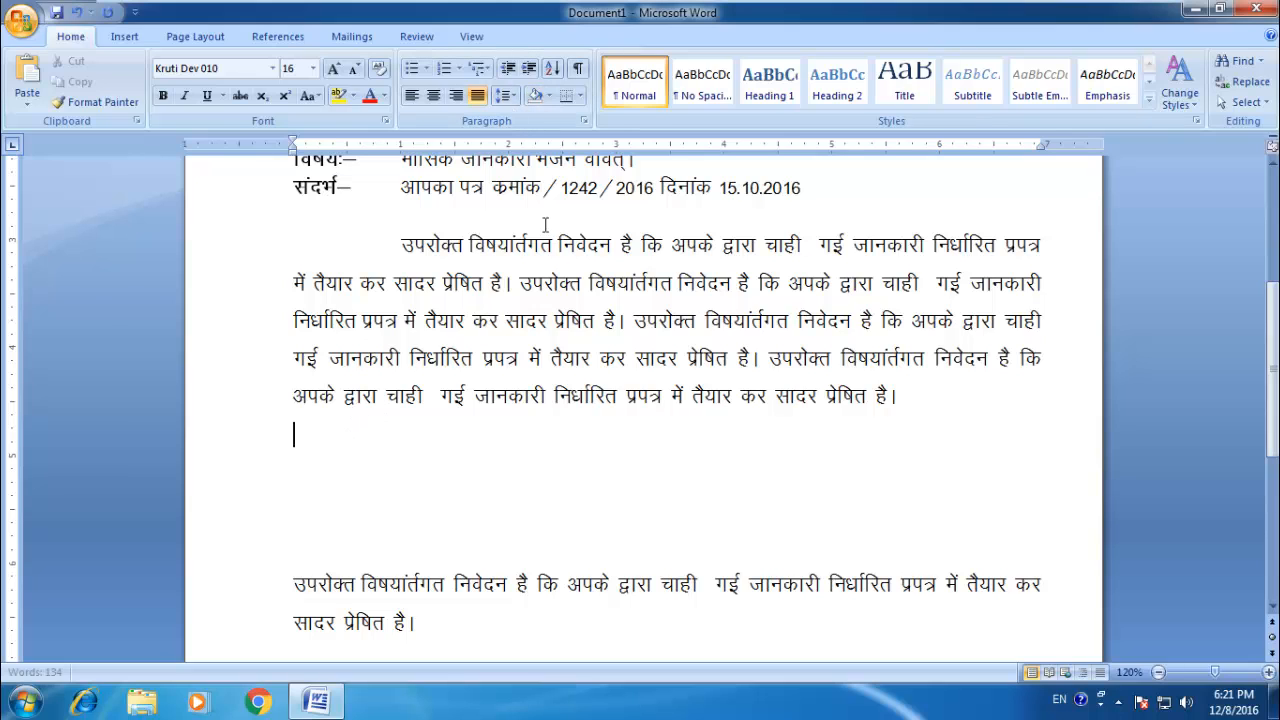
click(113, 38)
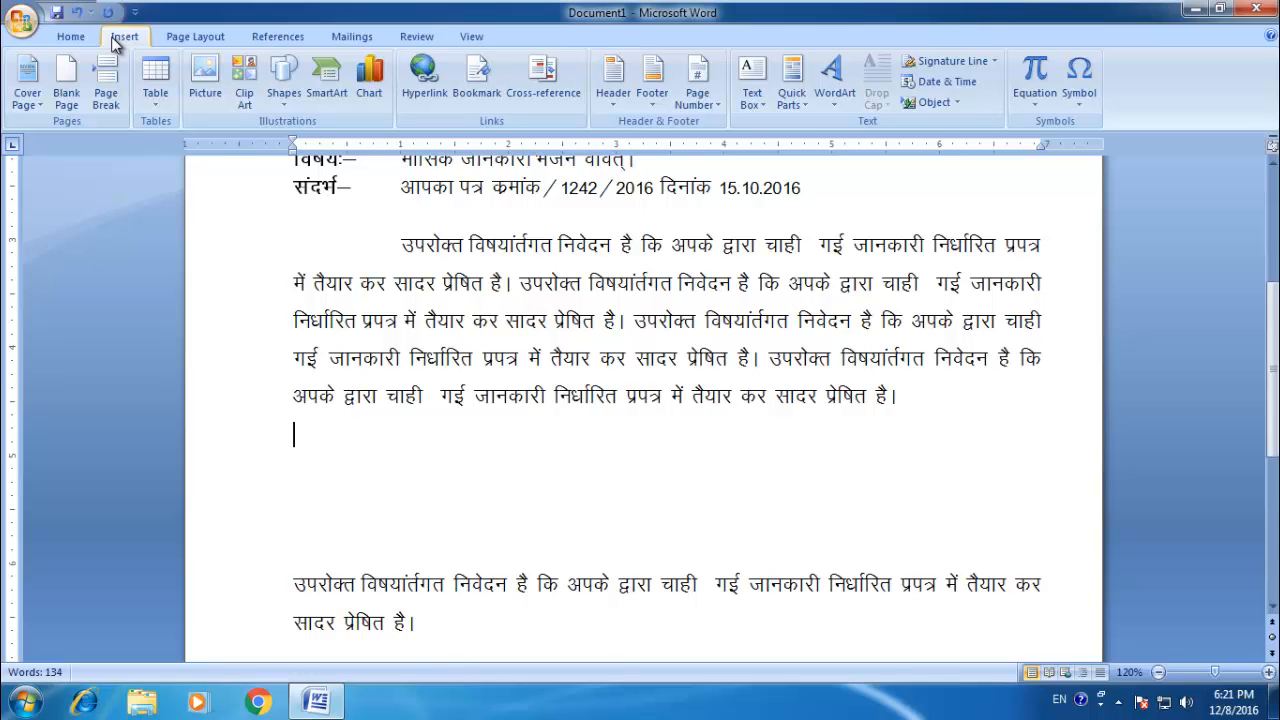
click(159, 108)
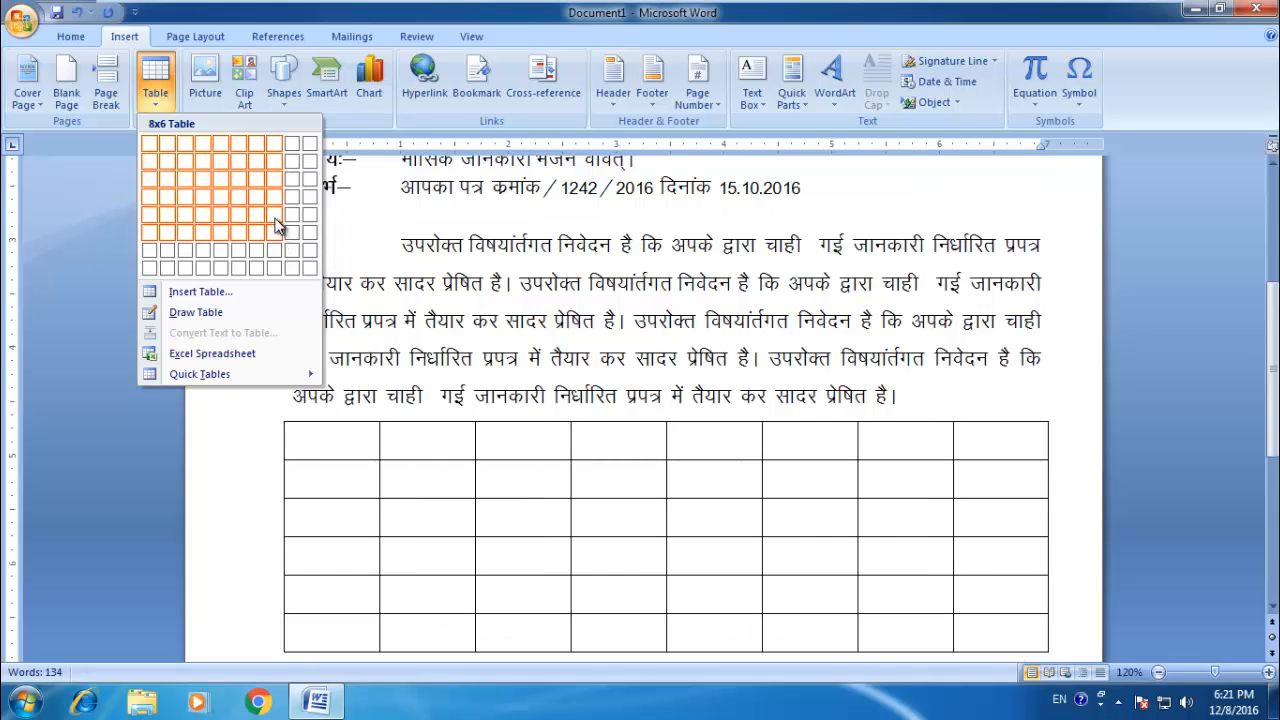
click(200, 292)
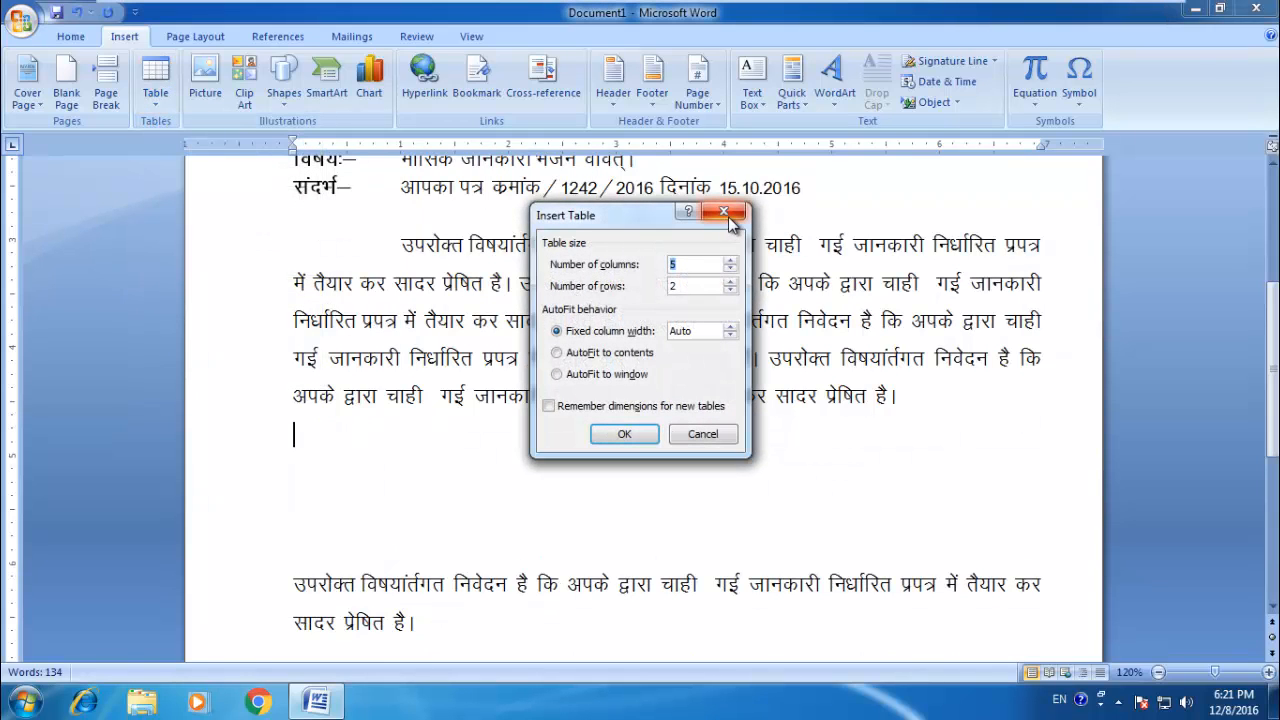
click(625, 436)
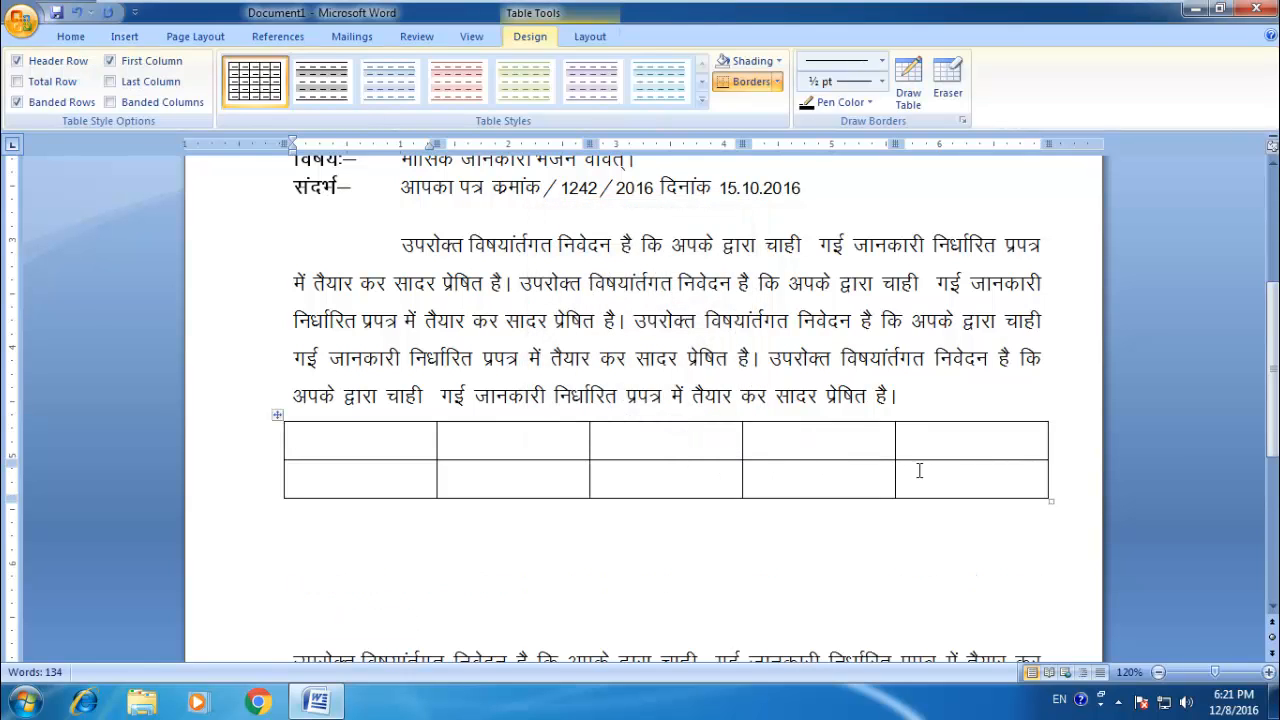
Step: Enter the header क0 in the first cell of the table's top row
text(क)
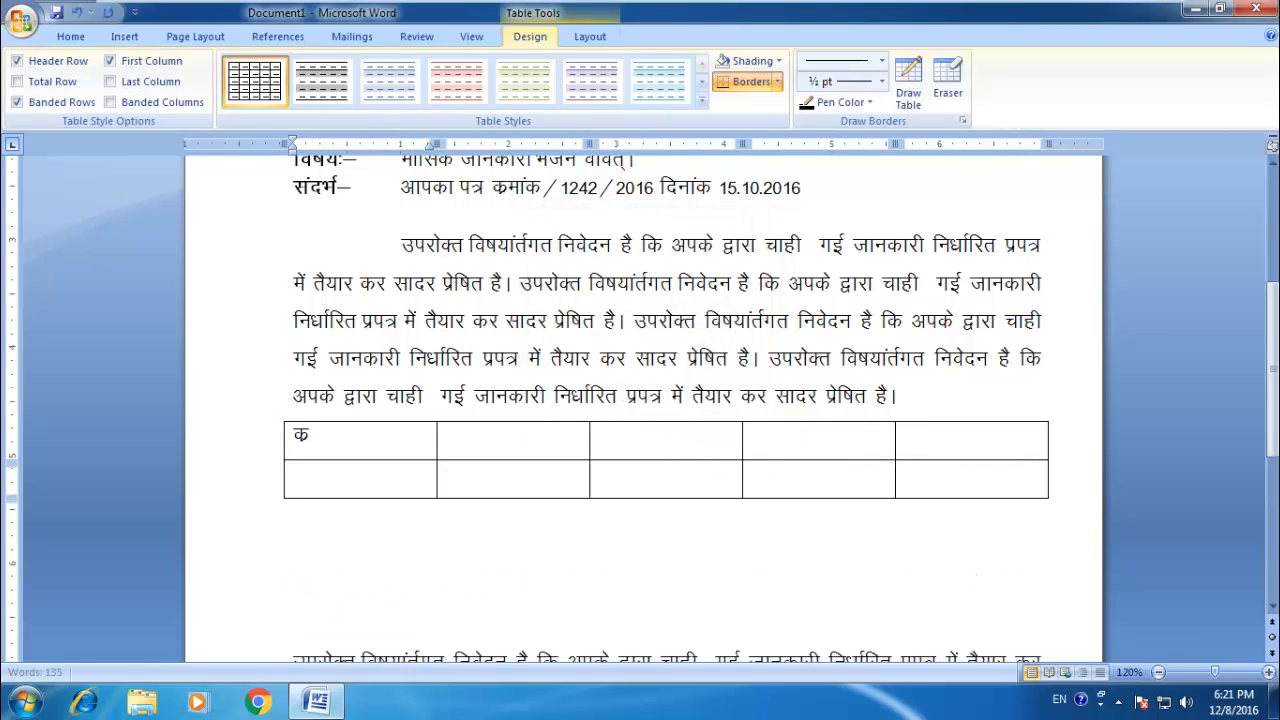
text(्र0)
key(Tab)
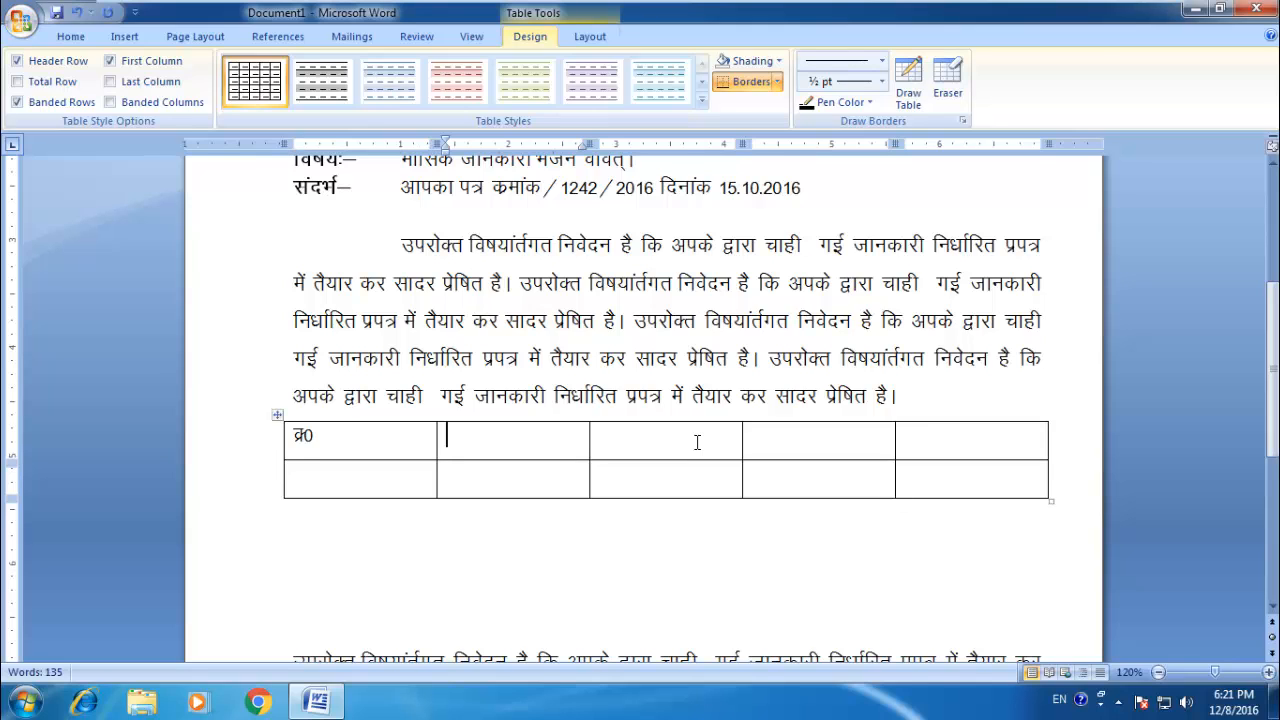
key(ctrl+z)
text(0)
key(Tab)
Step: Enter the header नाम in the second cell of the table's top row
text(न)
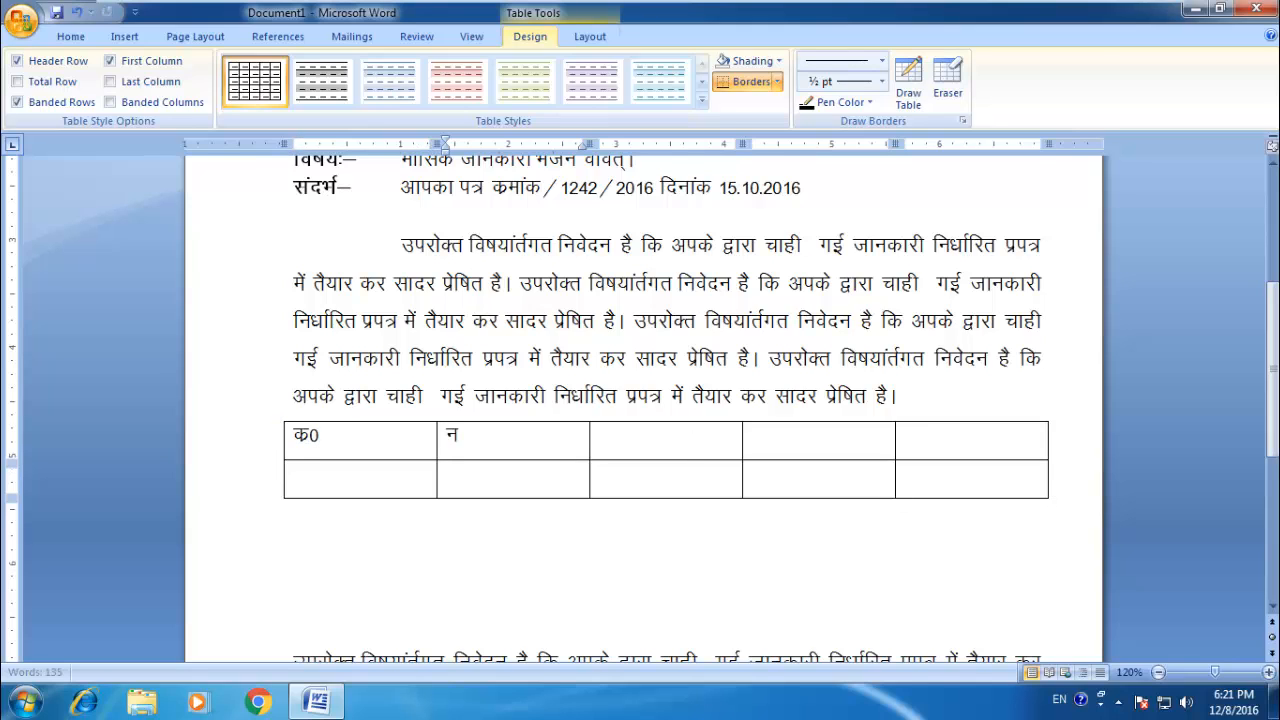
text(ांम)
click(695, 446)
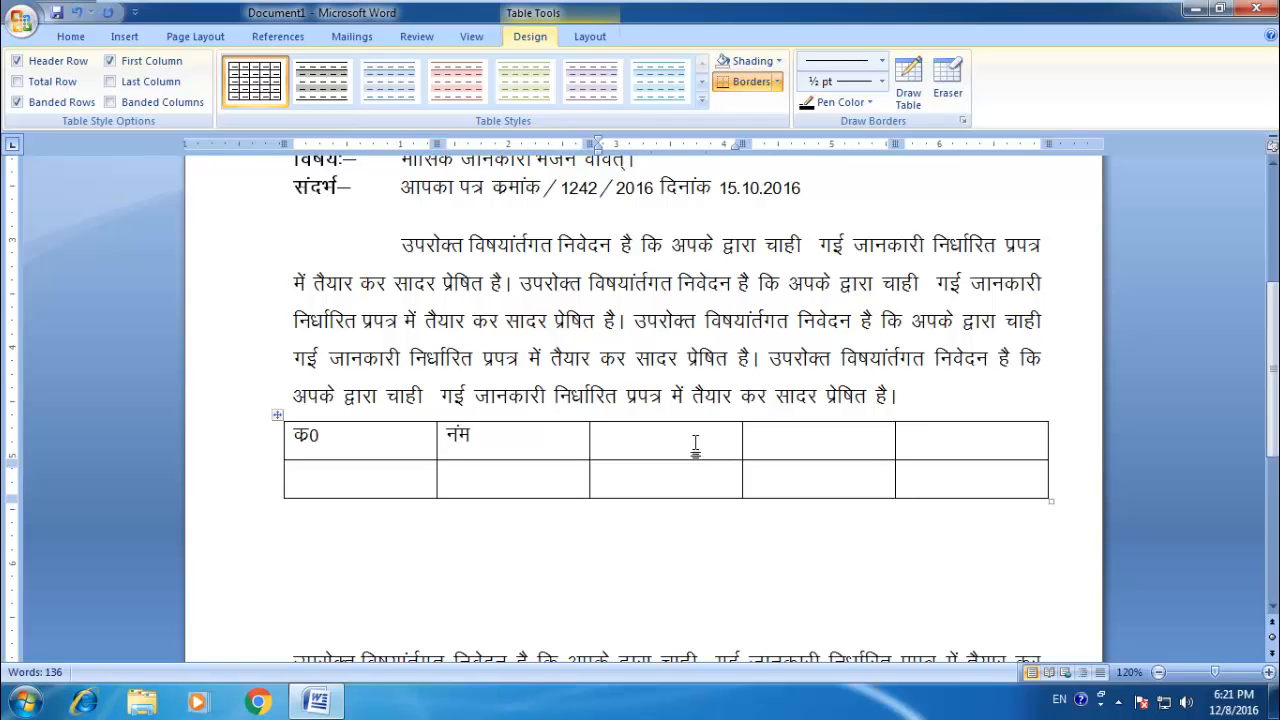
key(shift+Tab)
key(Delete)
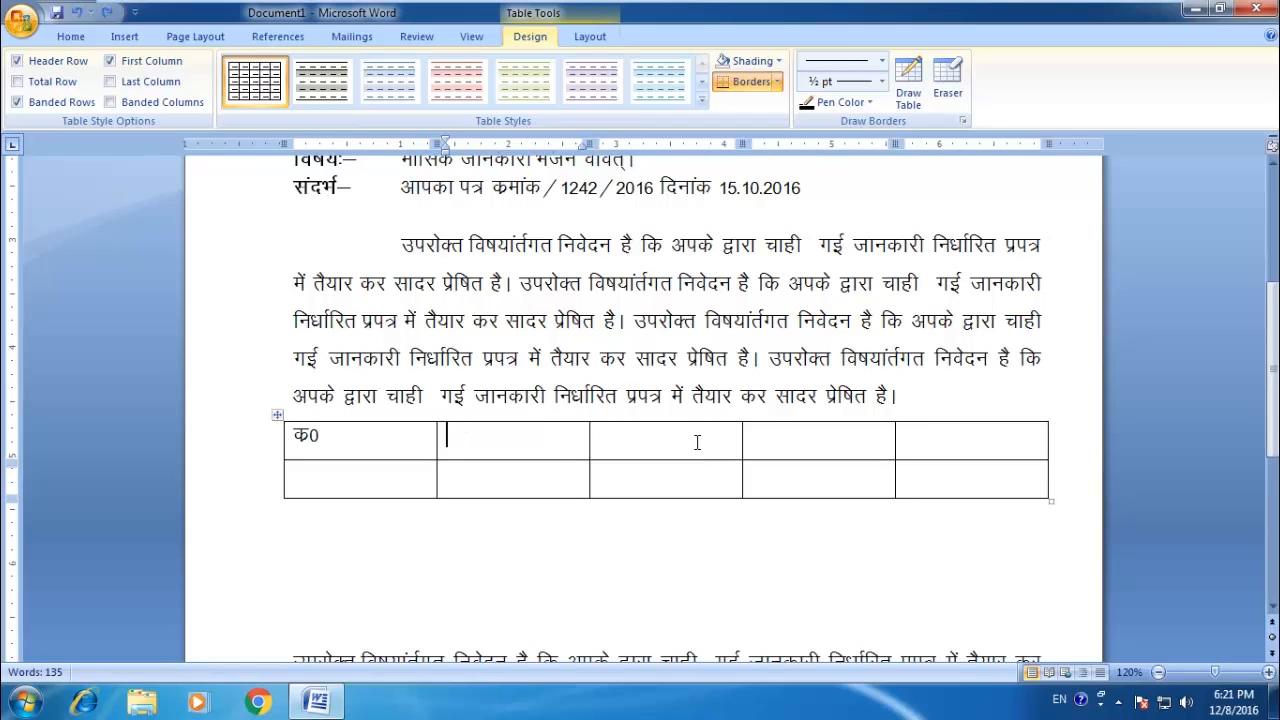
text(नाम)
key(Tab)
key(ctrl+z)
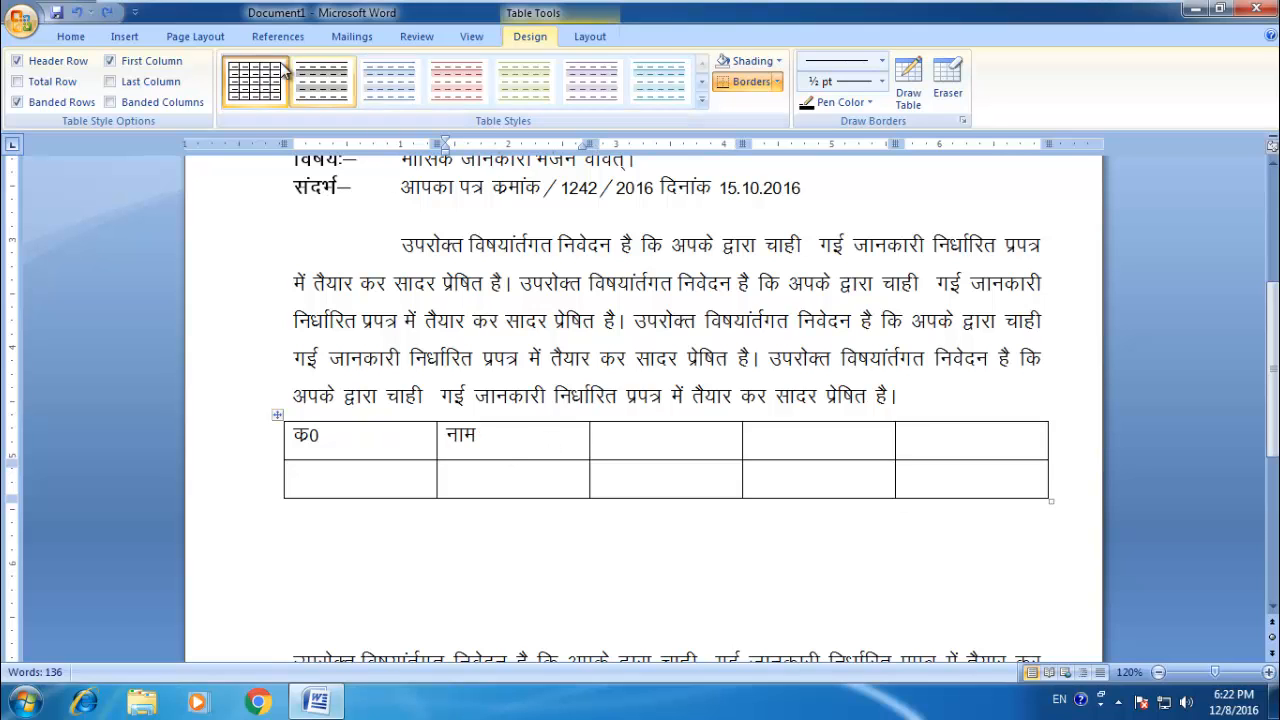
Step: Minimize the ribbon and restore it to its full display
click(71, 37)
click(134, 12)
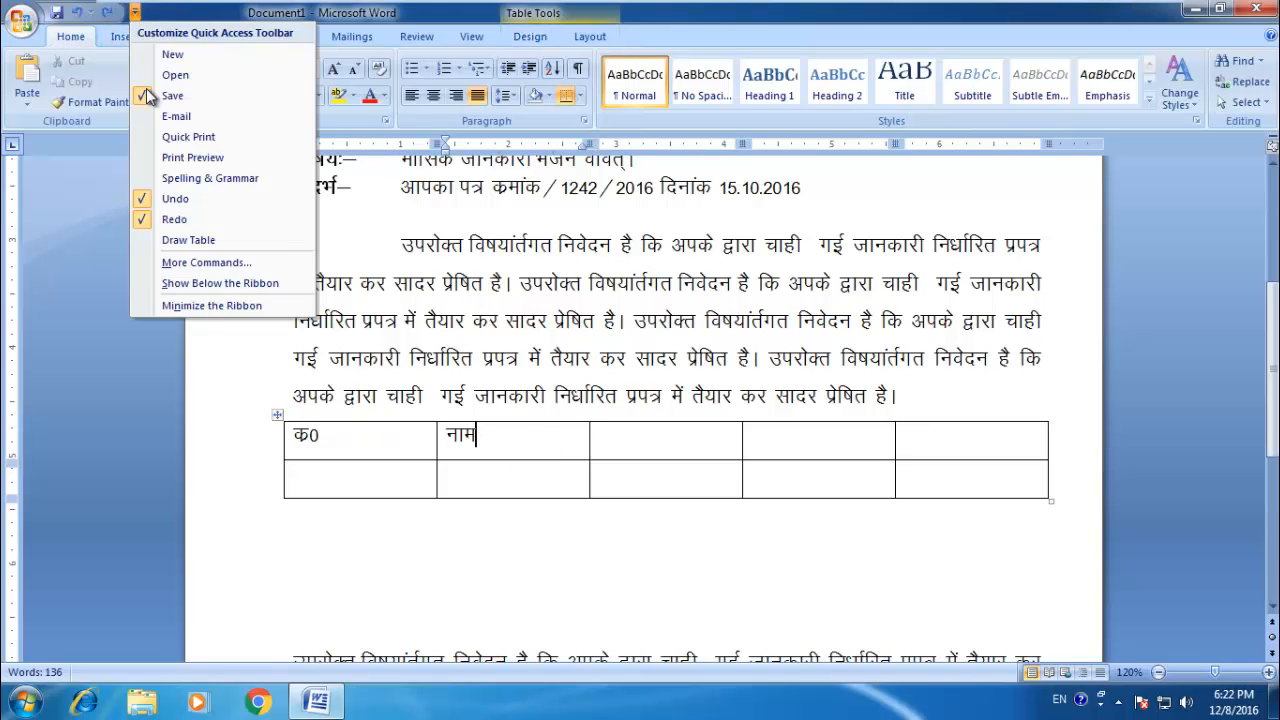
click(205, 305)
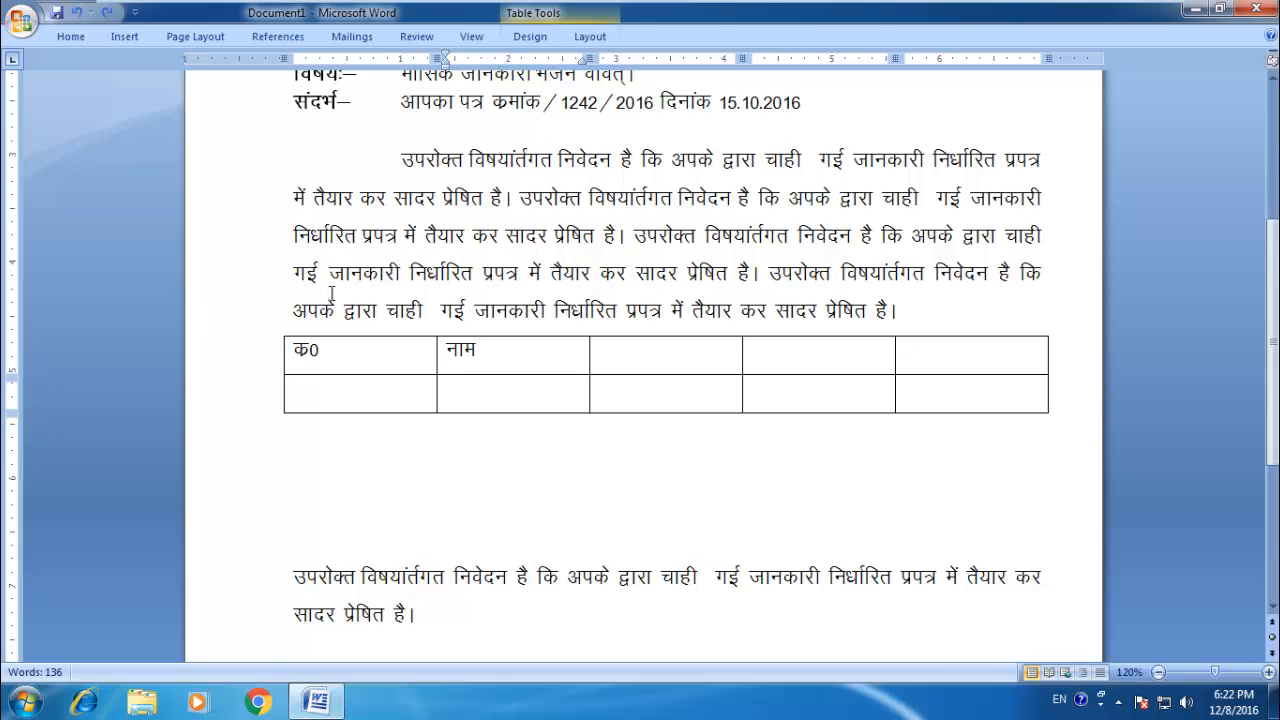
click(134, 12)
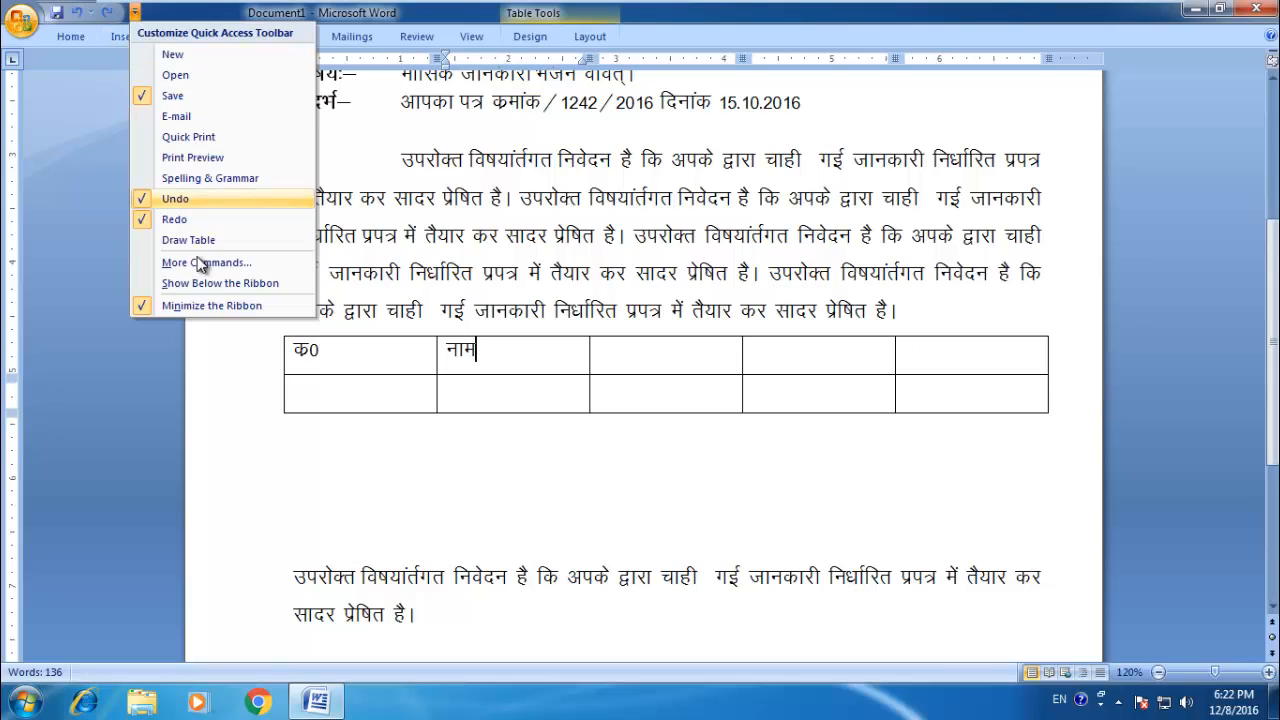
click(205, 305)
click(134, 12)
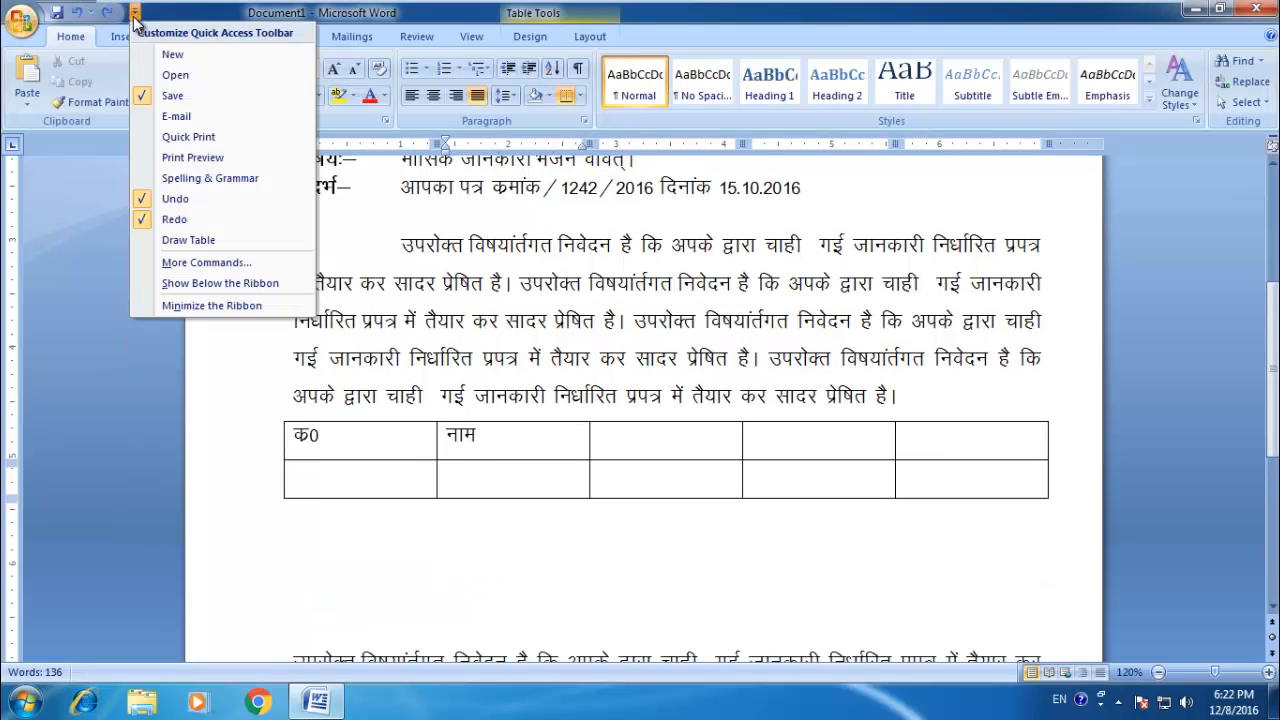
click(221, 262)
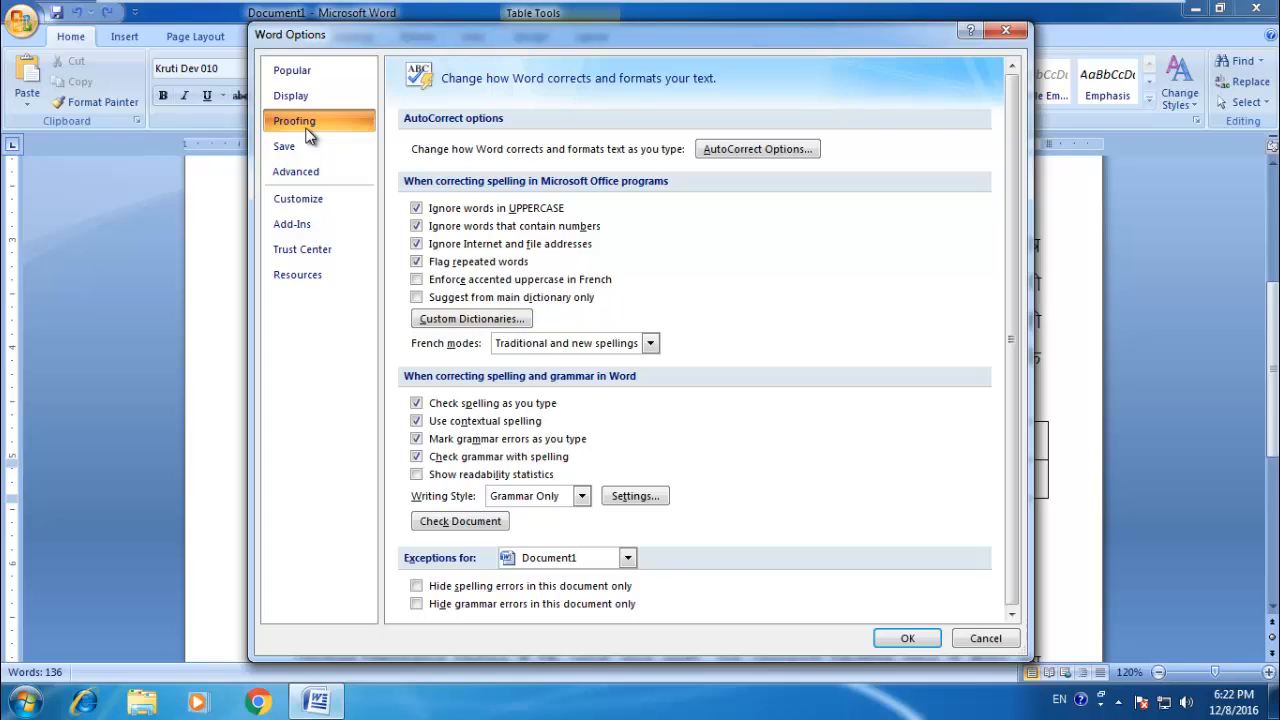
click(755, 148)
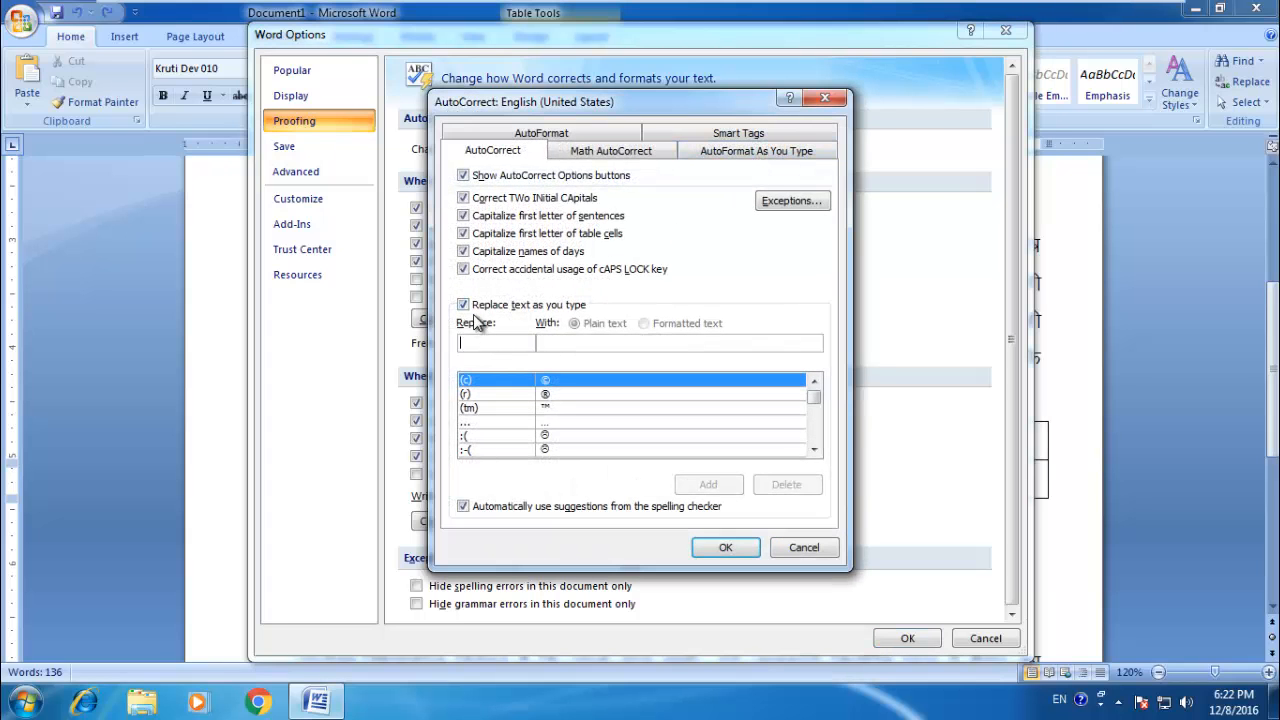
click(463, 306)
click(463, 269)
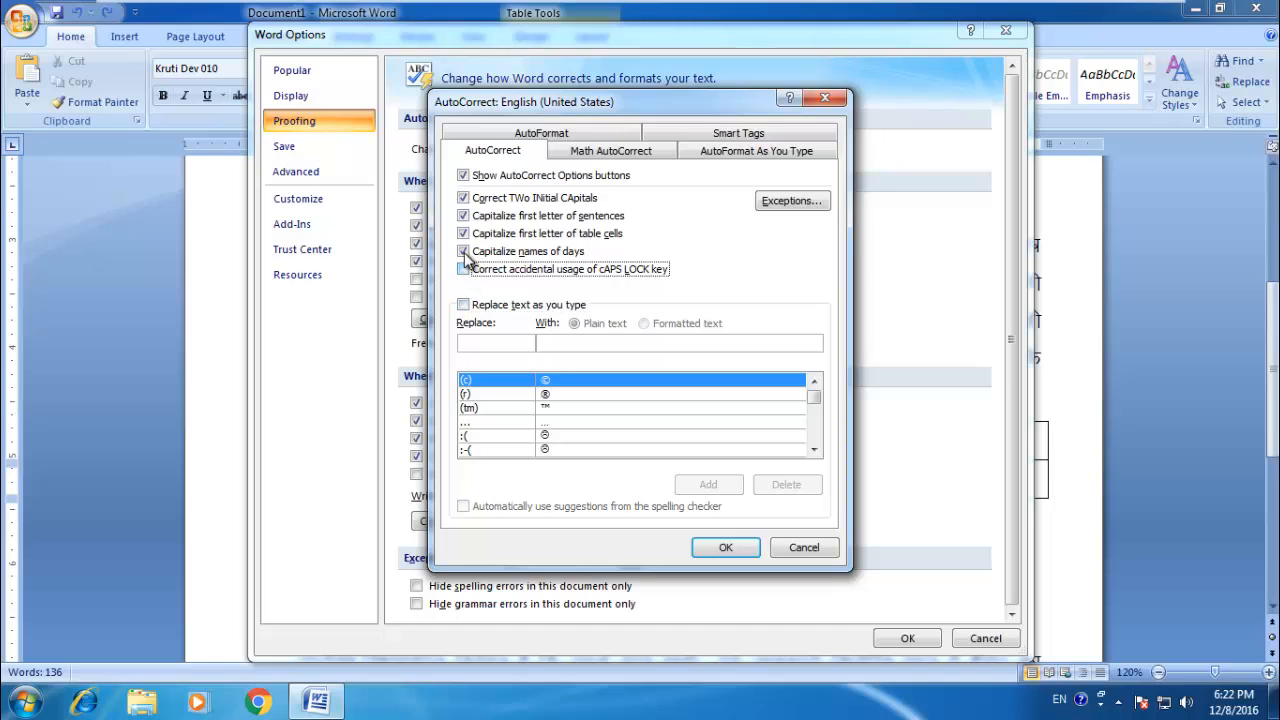
click(463, 251)
click(463, 233)
click(463, 215)
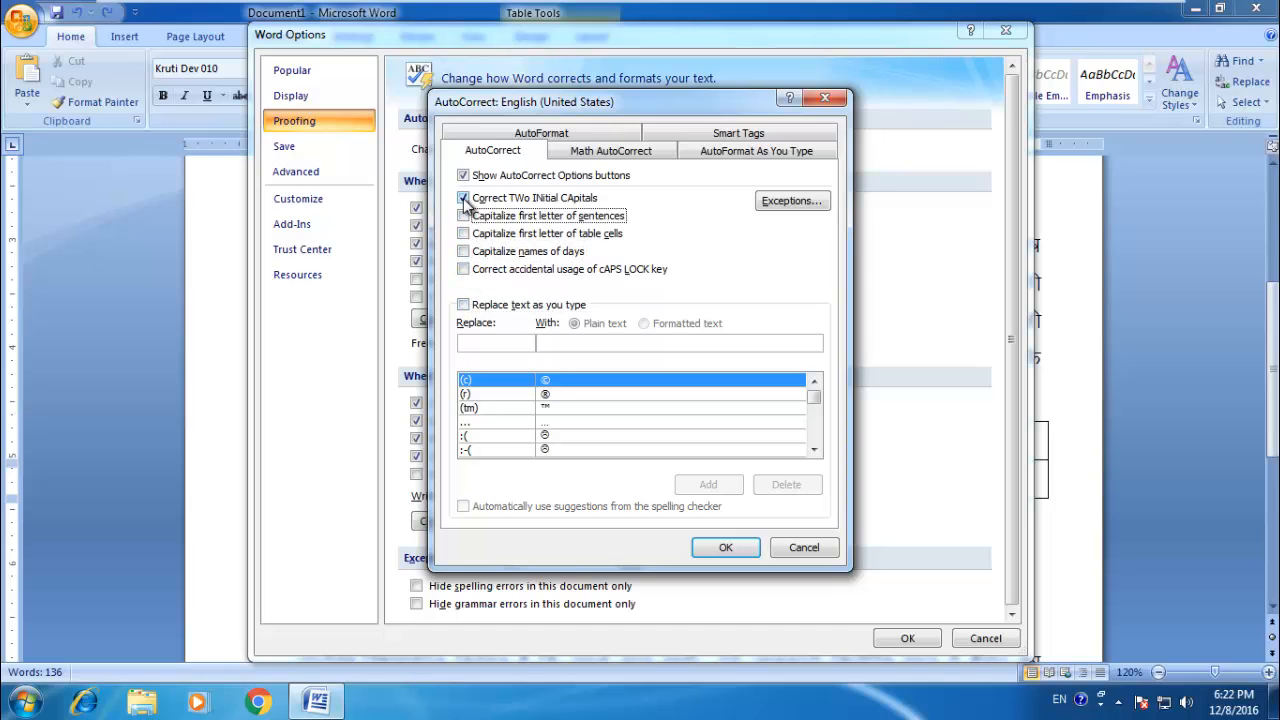
click(463, 198)
click(463, 175)
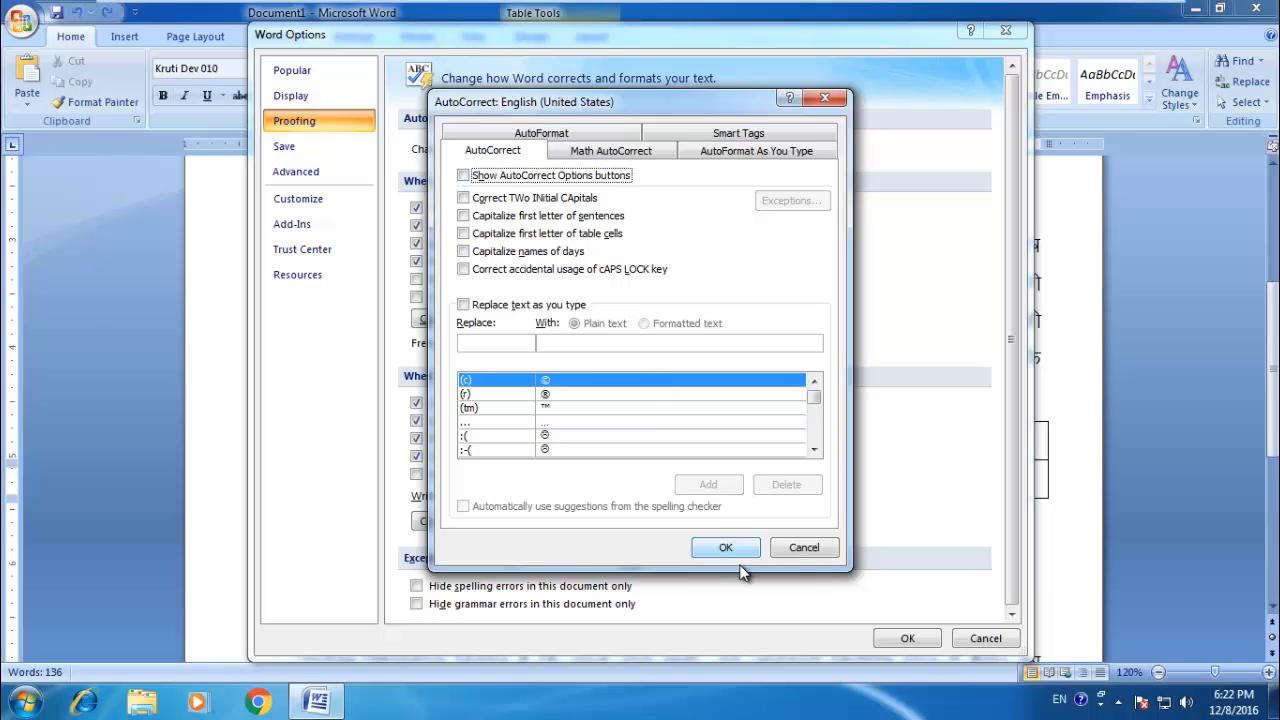
click(808, 547)
click(985, 638)
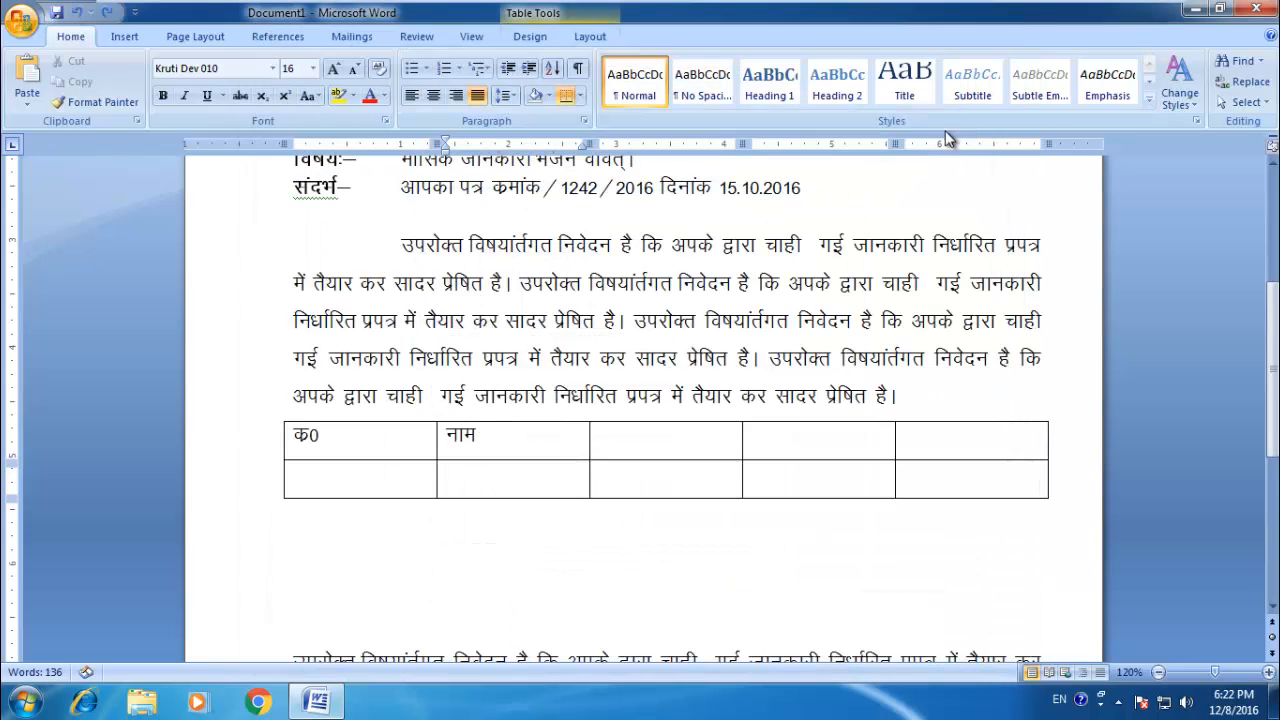
Step: Turn off all AutoCorrect options, including the options buttons, capitalization and Caps Lock corrections and text replacement while typing, and apply the changes
click(134, 12)
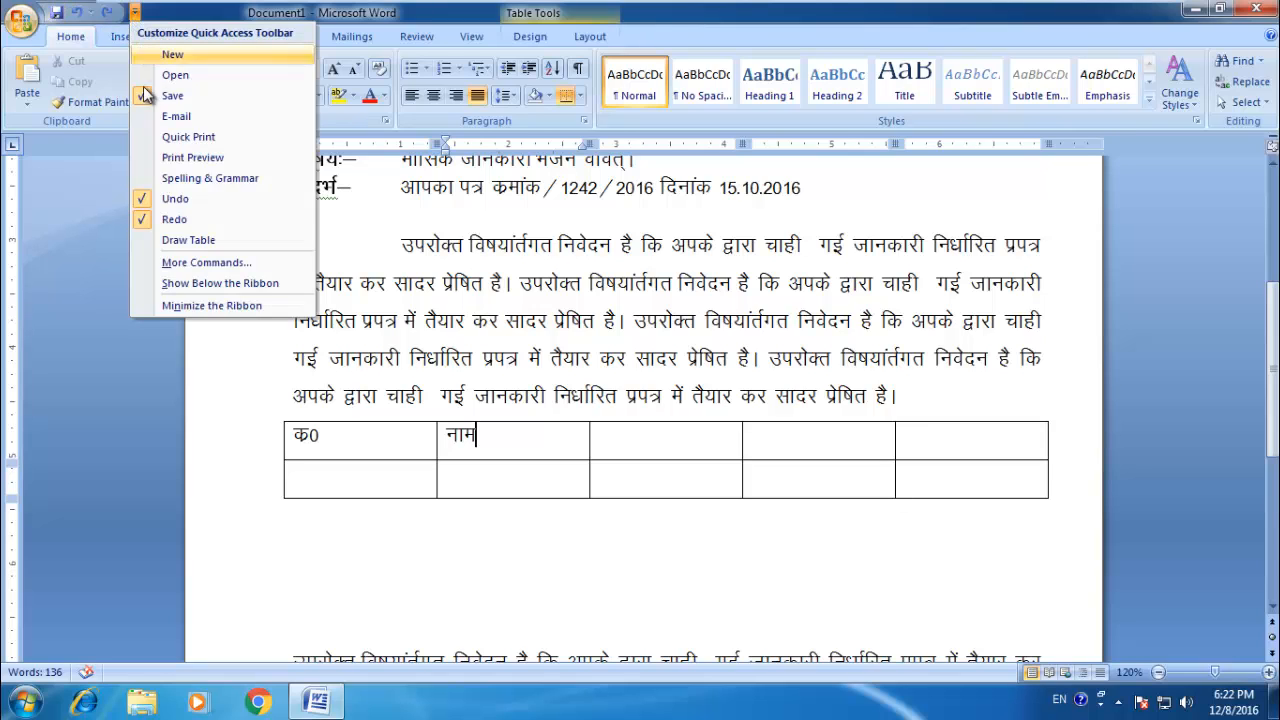
click(194, 266)
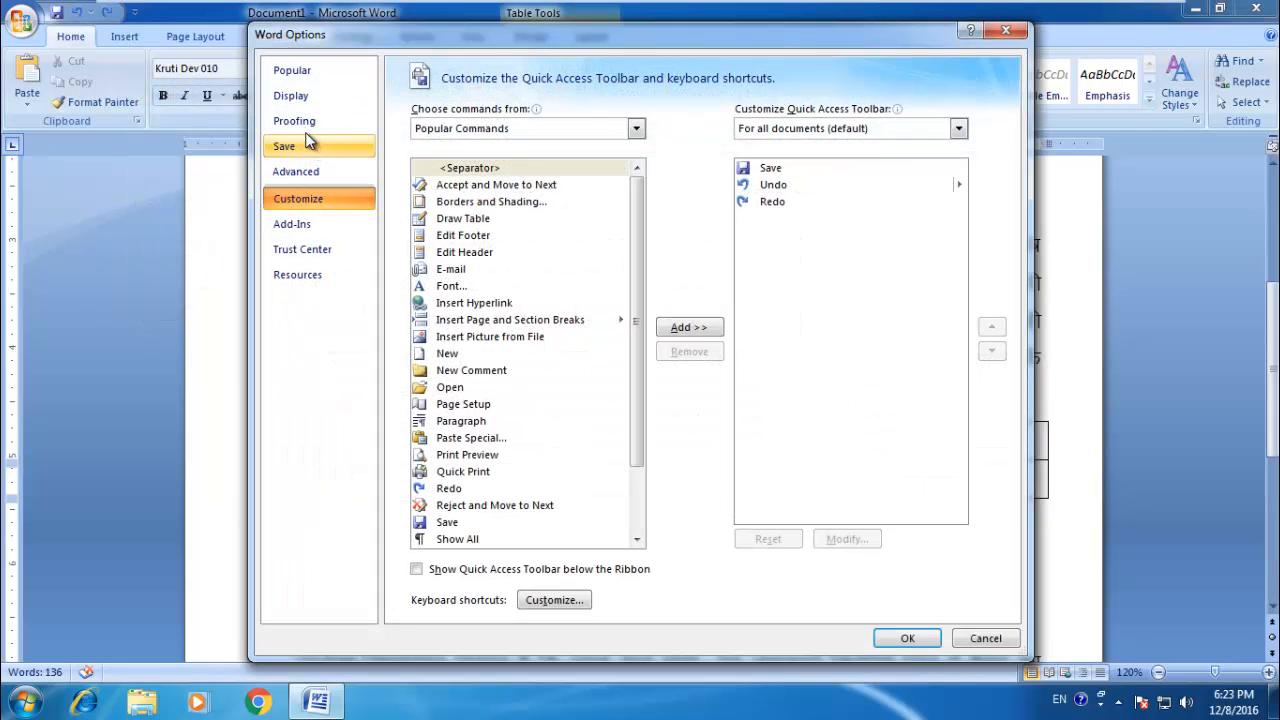
click(307, 128)
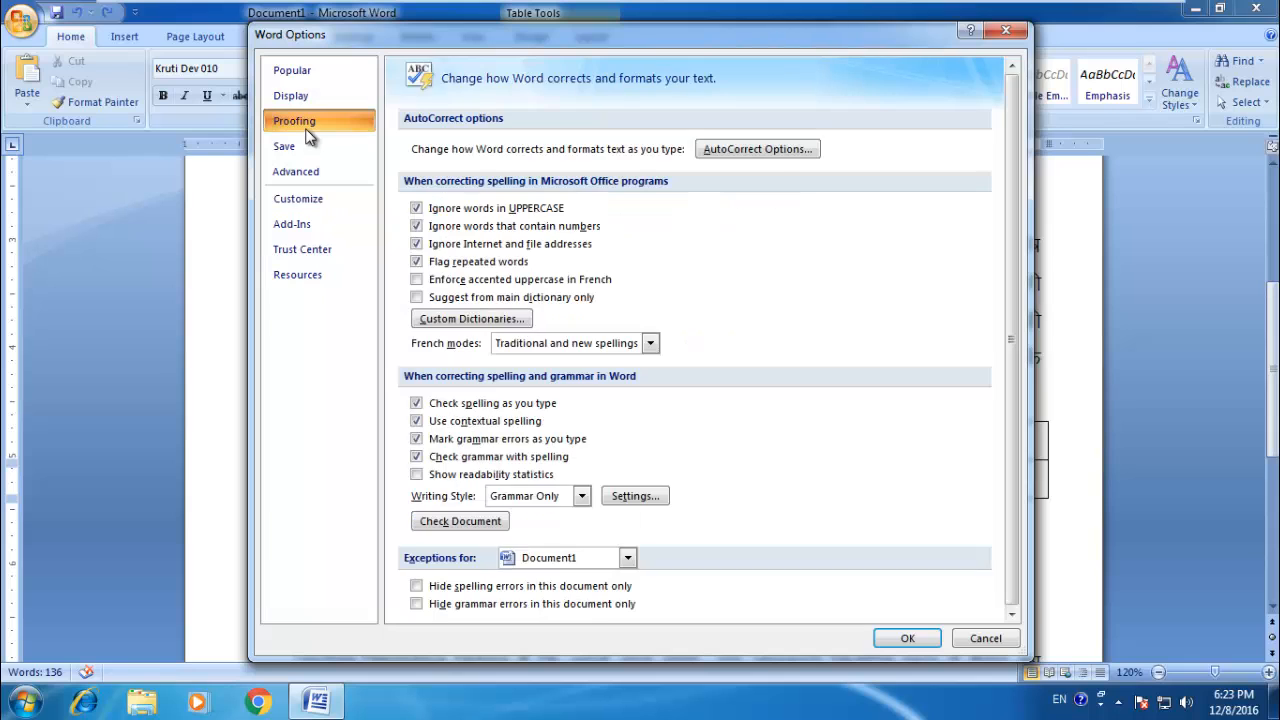
click(766, 150)
click(464, 304)
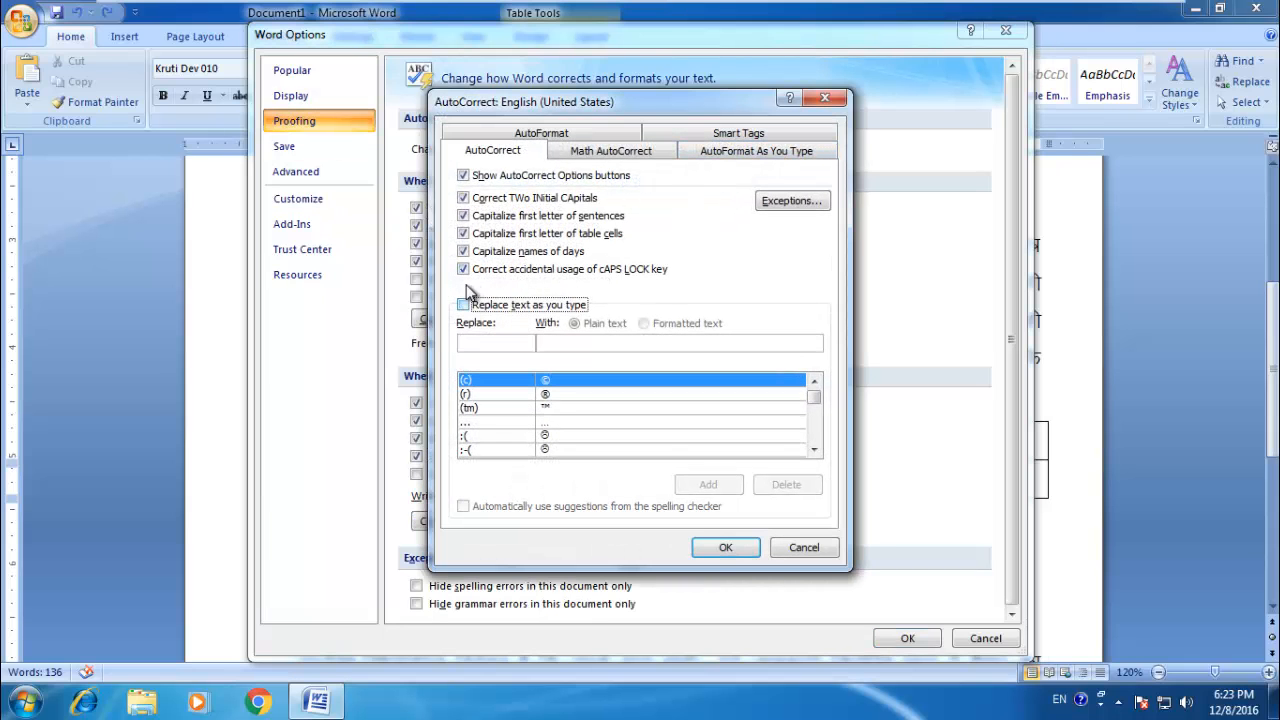
click(463, 269)
click(464, 252)
click(463, 233)
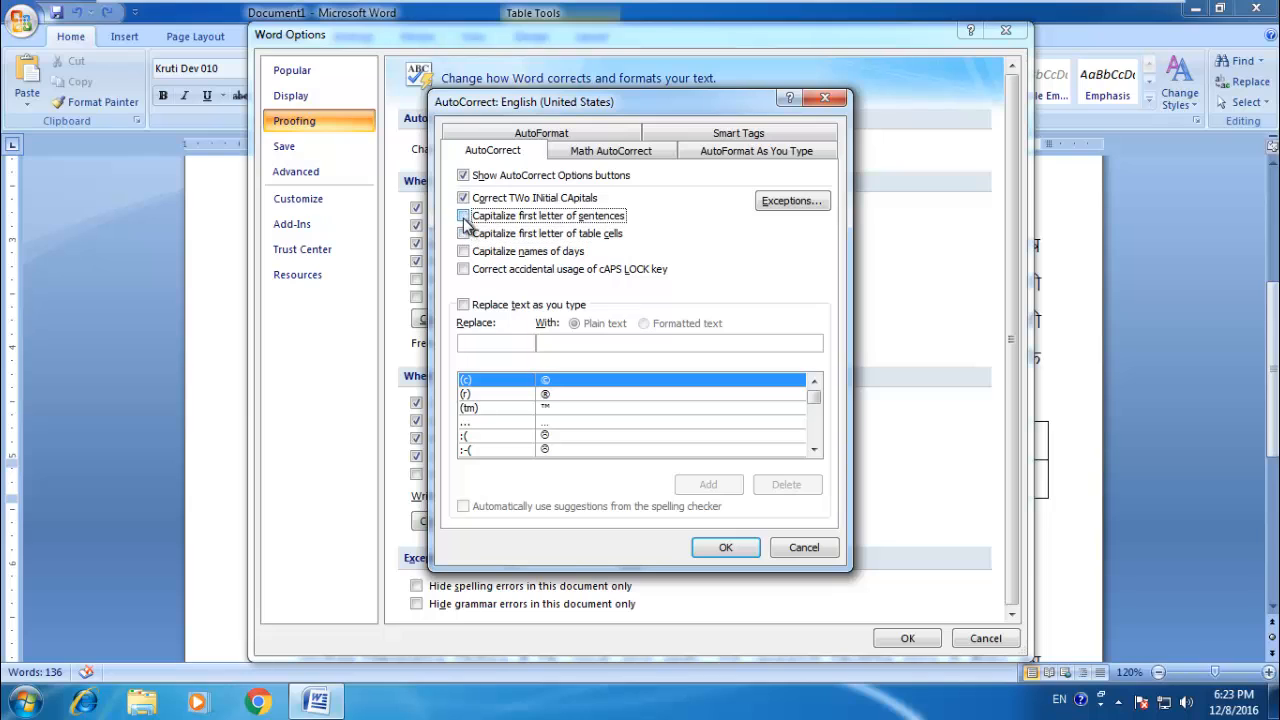
click(463, 215)
click(463, 198)
click(463, 175)
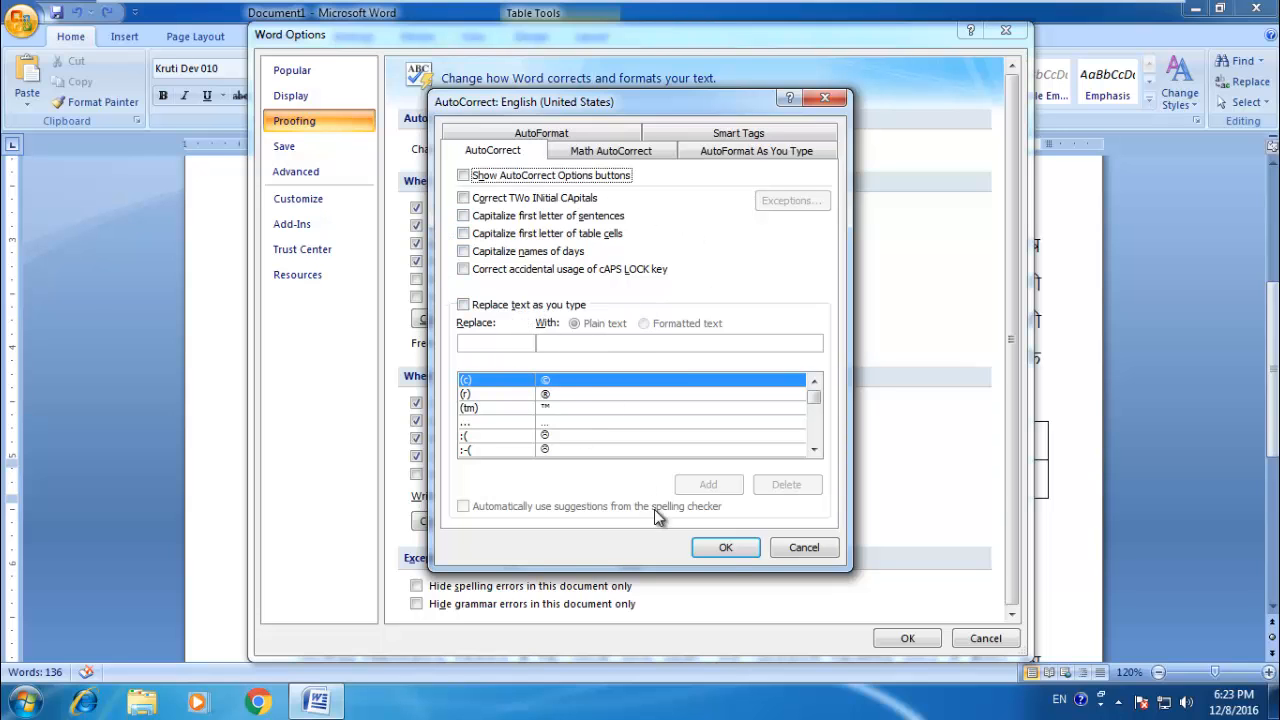
click(735, 548)
click(900, 638)
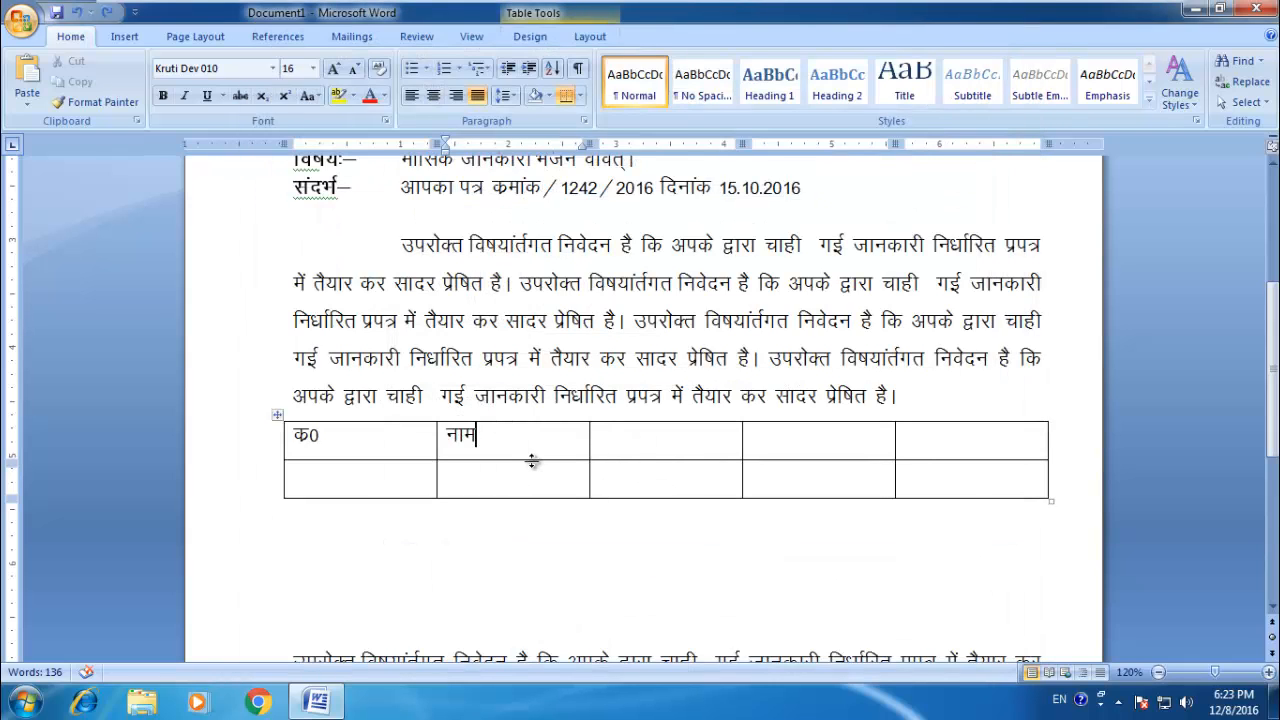
Step: Enter the header पिता का नाम in the third cell of the table's top row and move to the fourth cell
key(Tab)
text(firk)
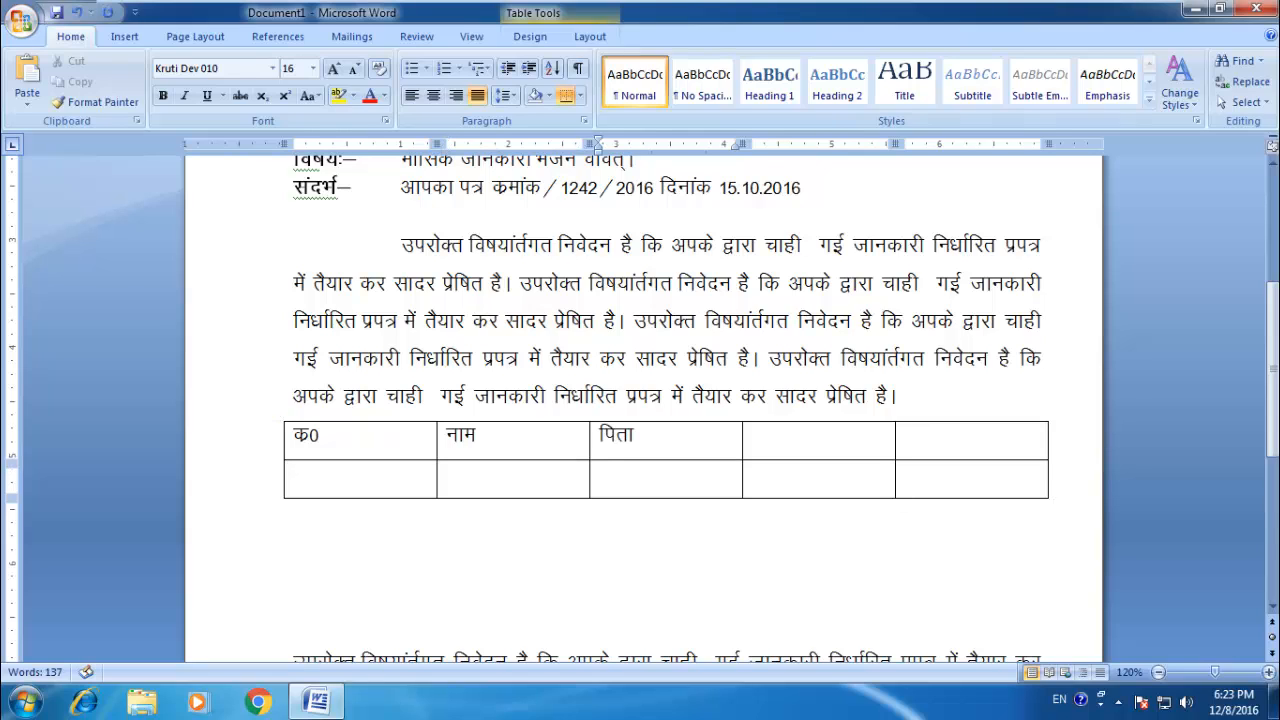
text( dk uke)
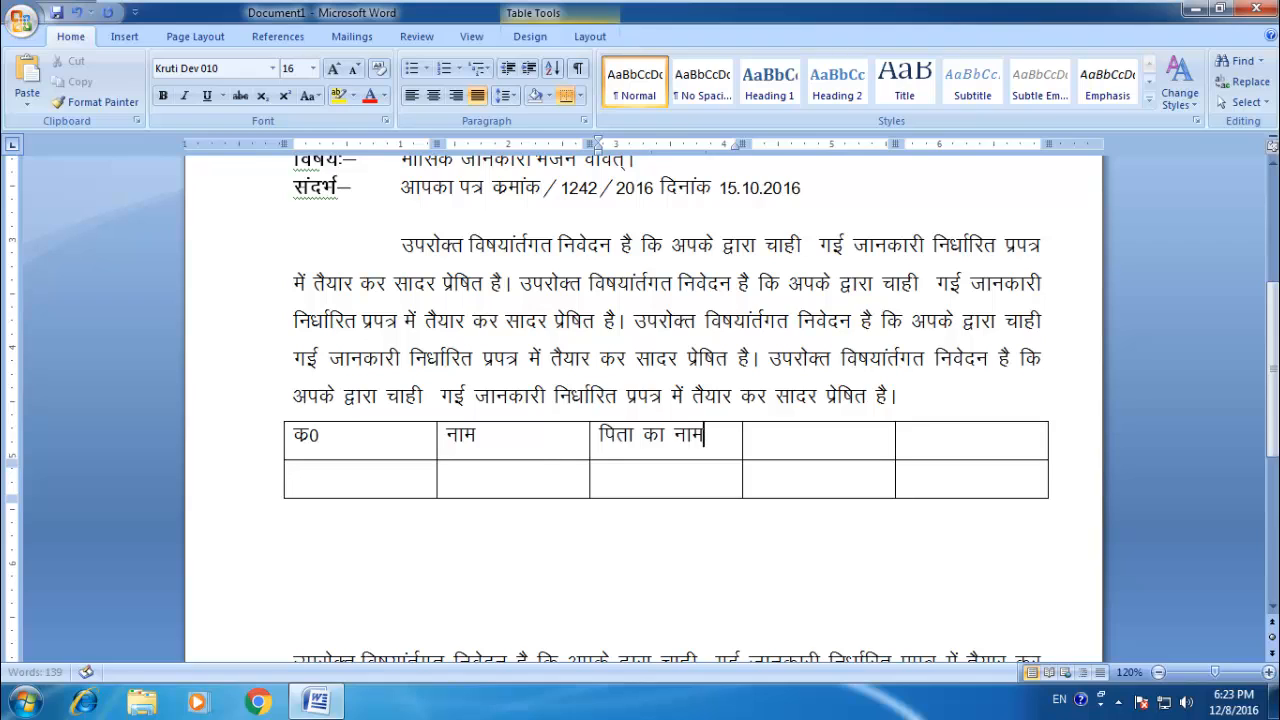
key(Tab)
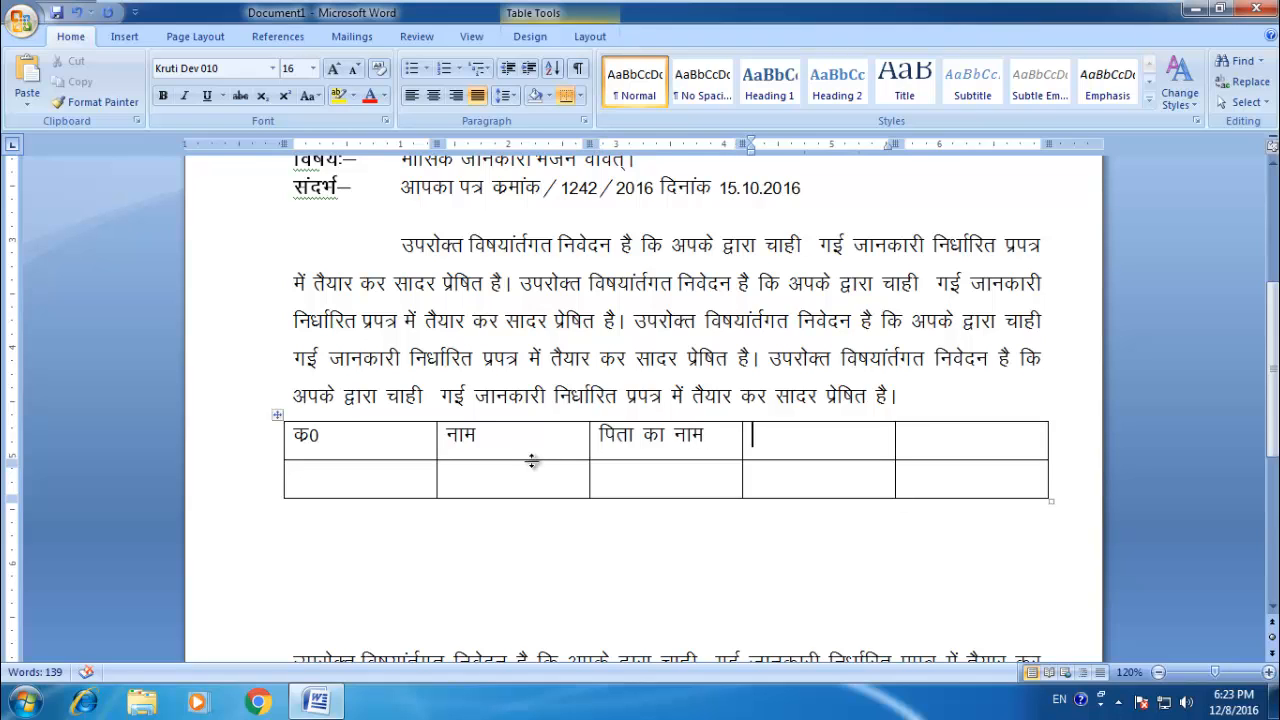
Step: Resize the table's क0 column to about 0.4 inch wide, नाम column to about 2.3 inches wide and second row to about 1.2 inches high
click(360, 437)
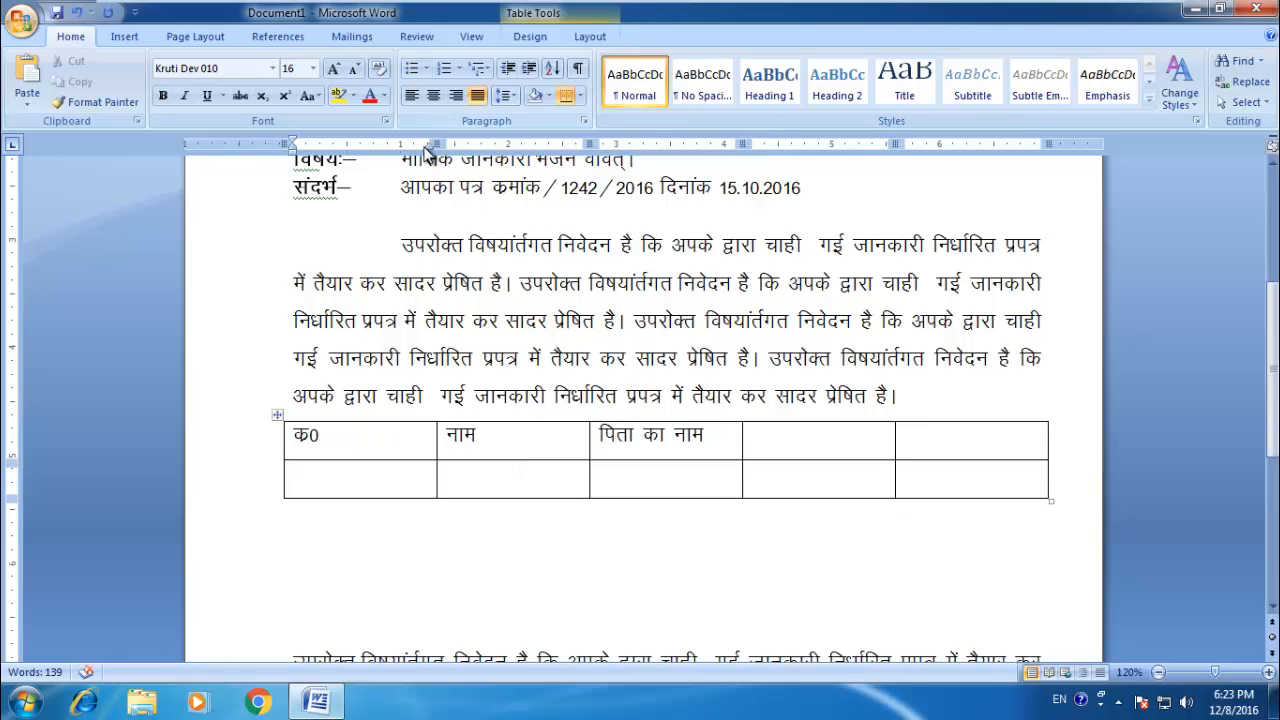
drag(437, 144, 326, 144)
click(383, 438)
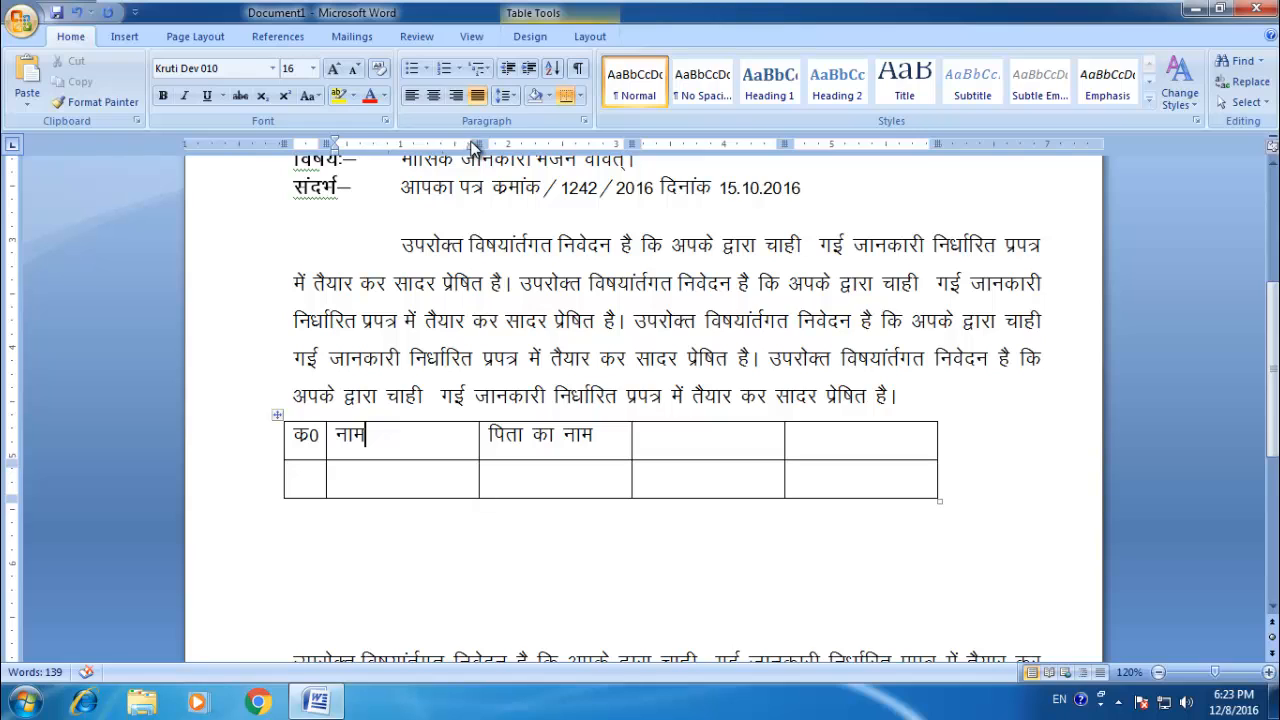
drag(480, 144, 575, 144)
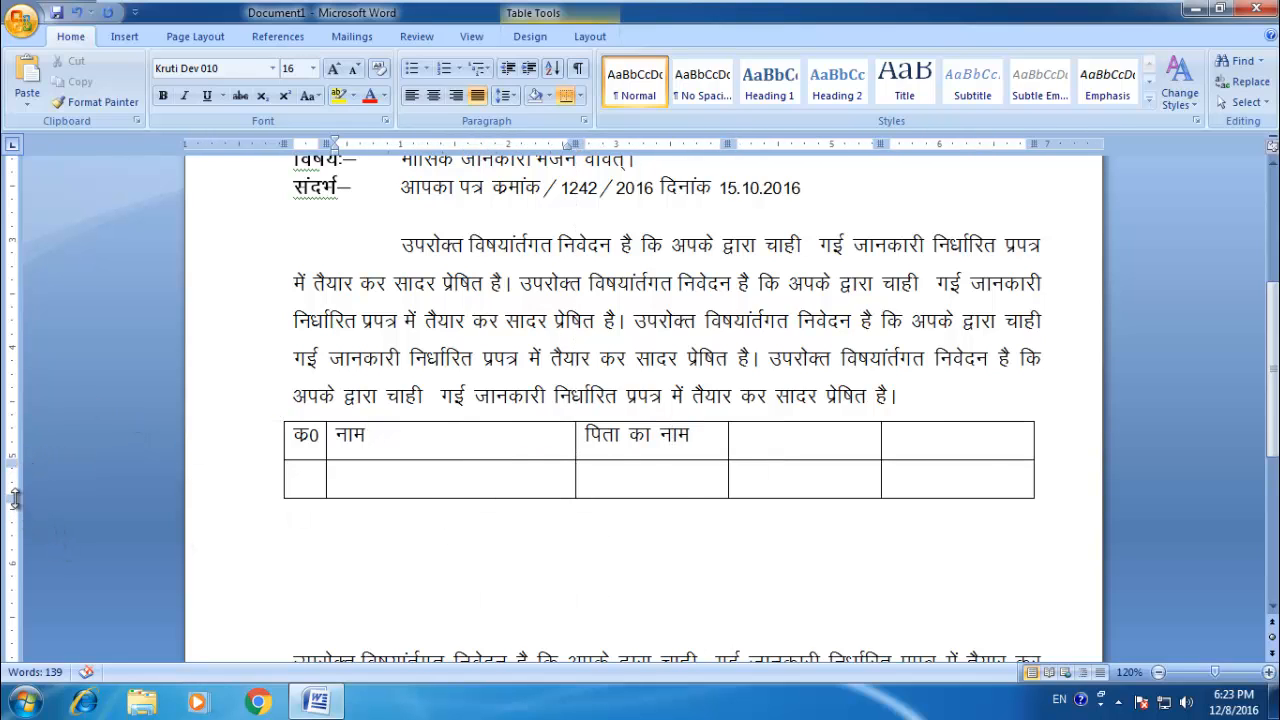
drag(12, 497, 10, 589)
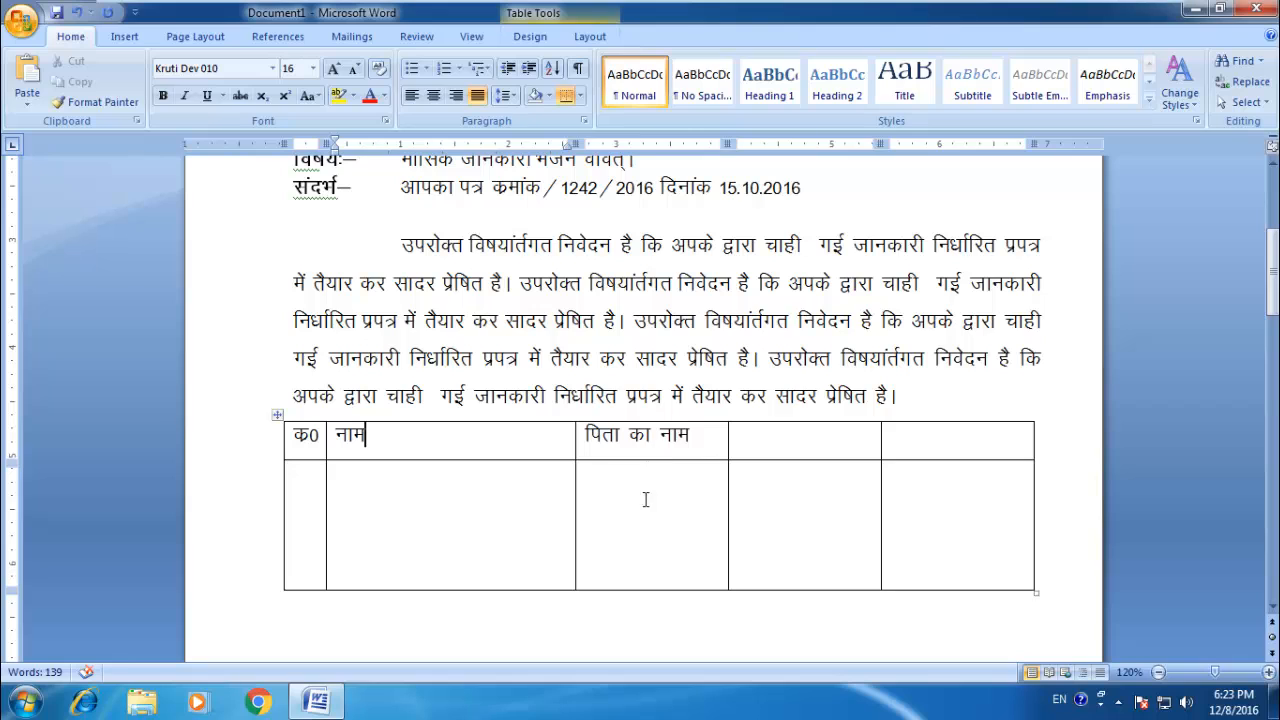
Step: Draw a vertical divider below पिता का नाम, a horizontal divider across the last two second-row cells, and a vertical divider in the last column's lower half
click(116, 38)
click(155, 112)
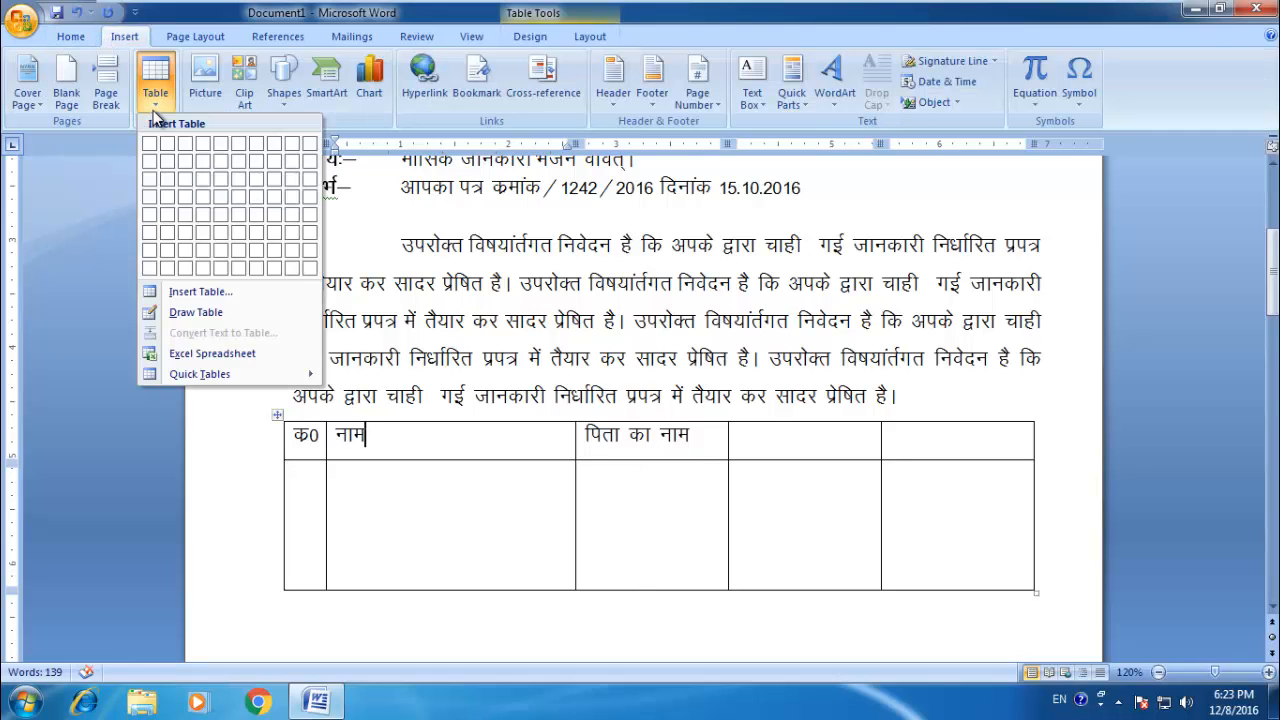
click(183, 314)
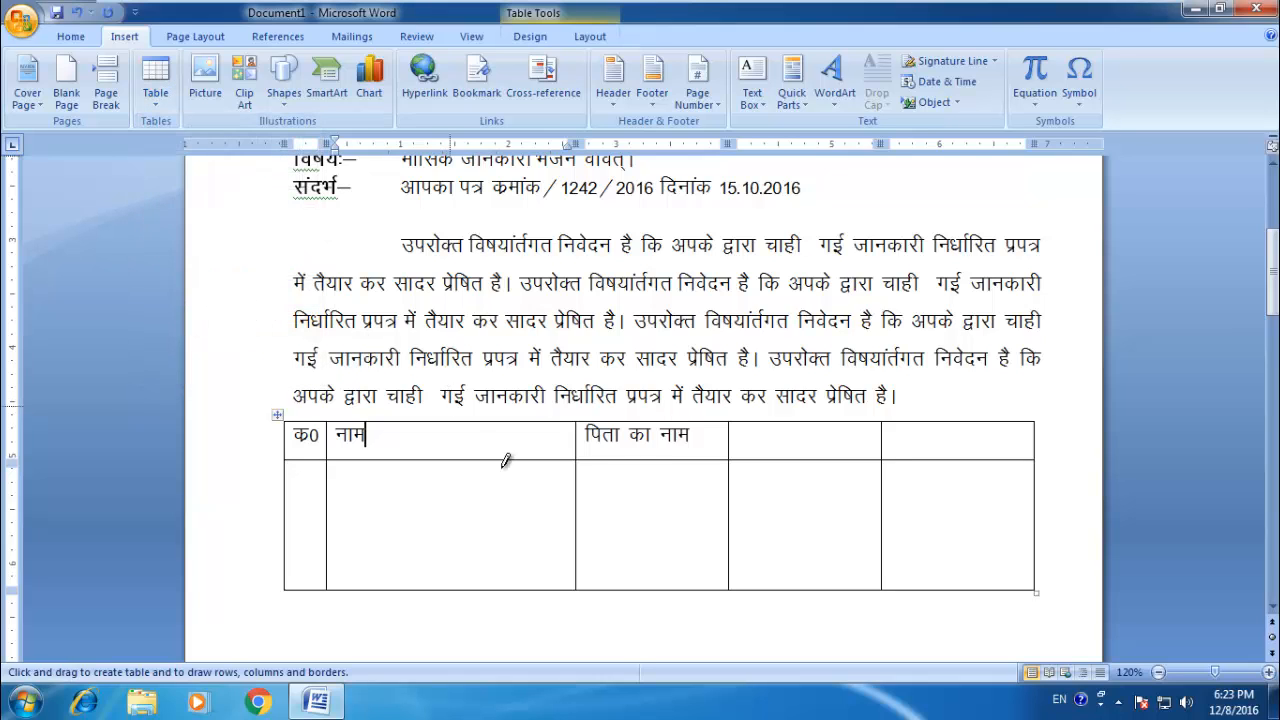
drag(651, 460, 649, 592)
mouse_move(737, 518)
mouse_down()
mouse_move(908, 518)
mouse_move(954, 534)
mouse_move(957, 590)
mouse_up()
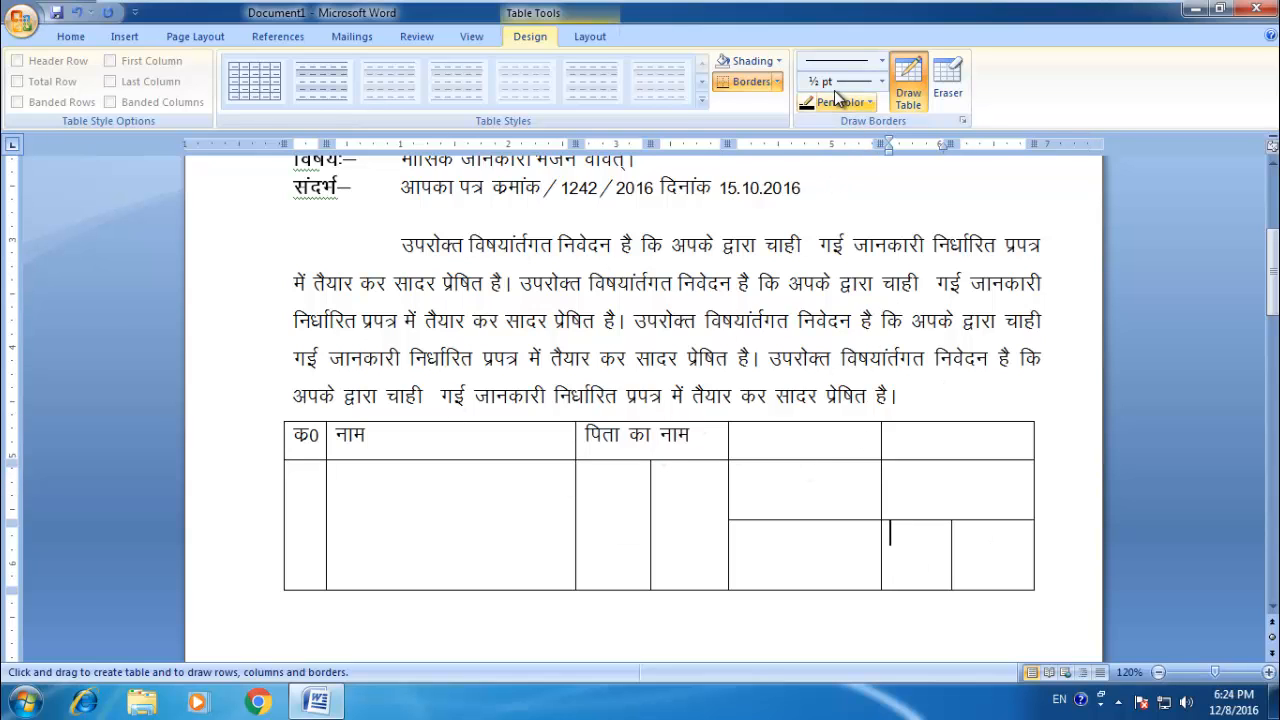
Step: Erase all the dividers drawn in the table's second row: those in the last two columns and the one below पिता का नाम
click(948, 80)
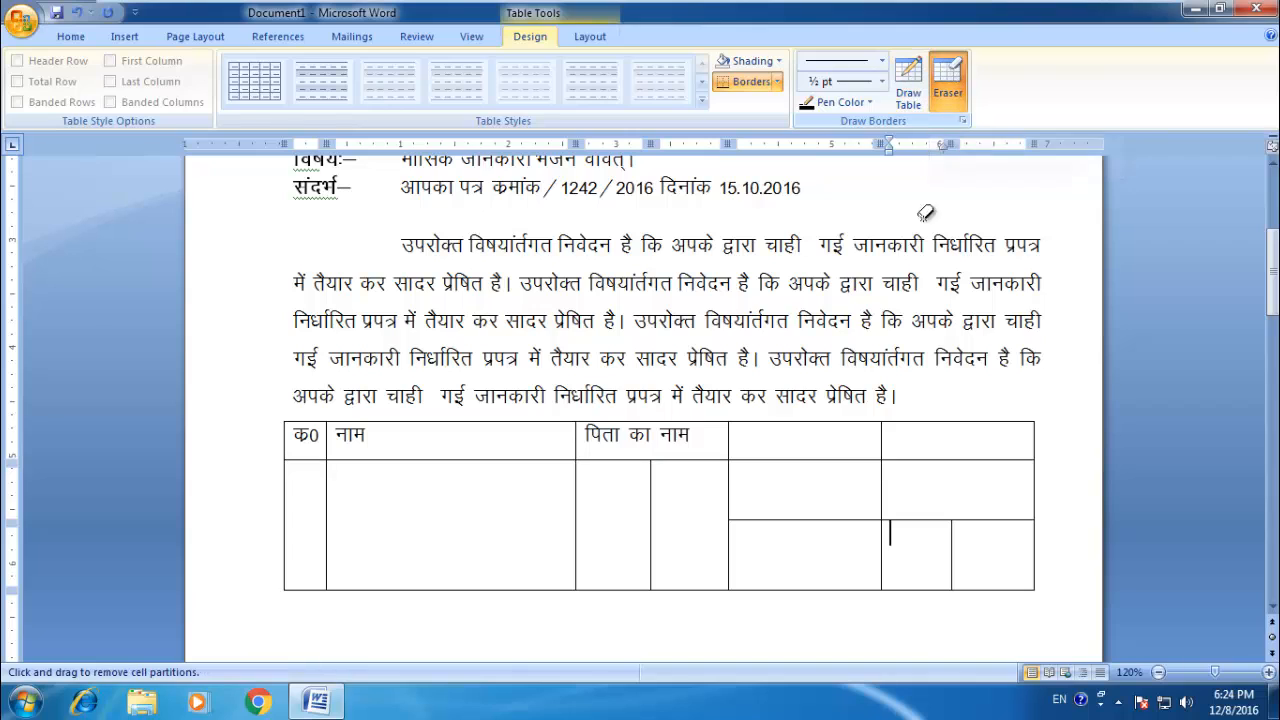
click(954, 540)
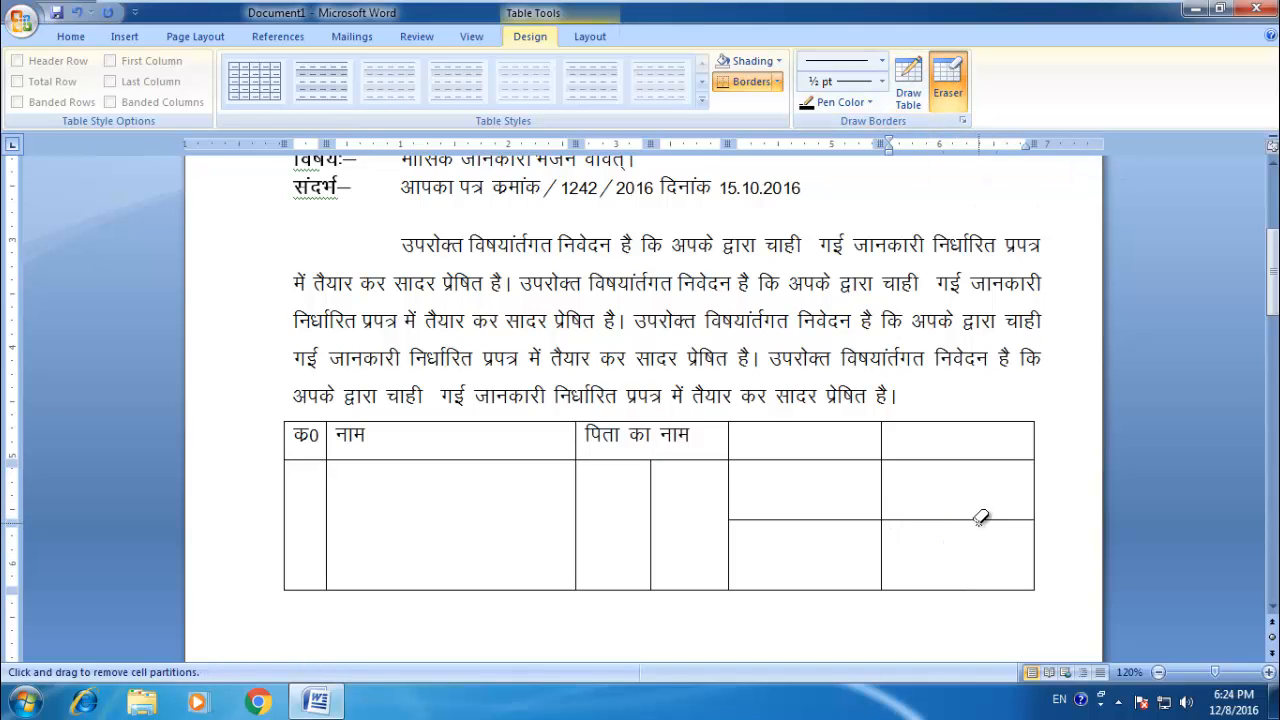
click(980, 519)
click(823, 519)
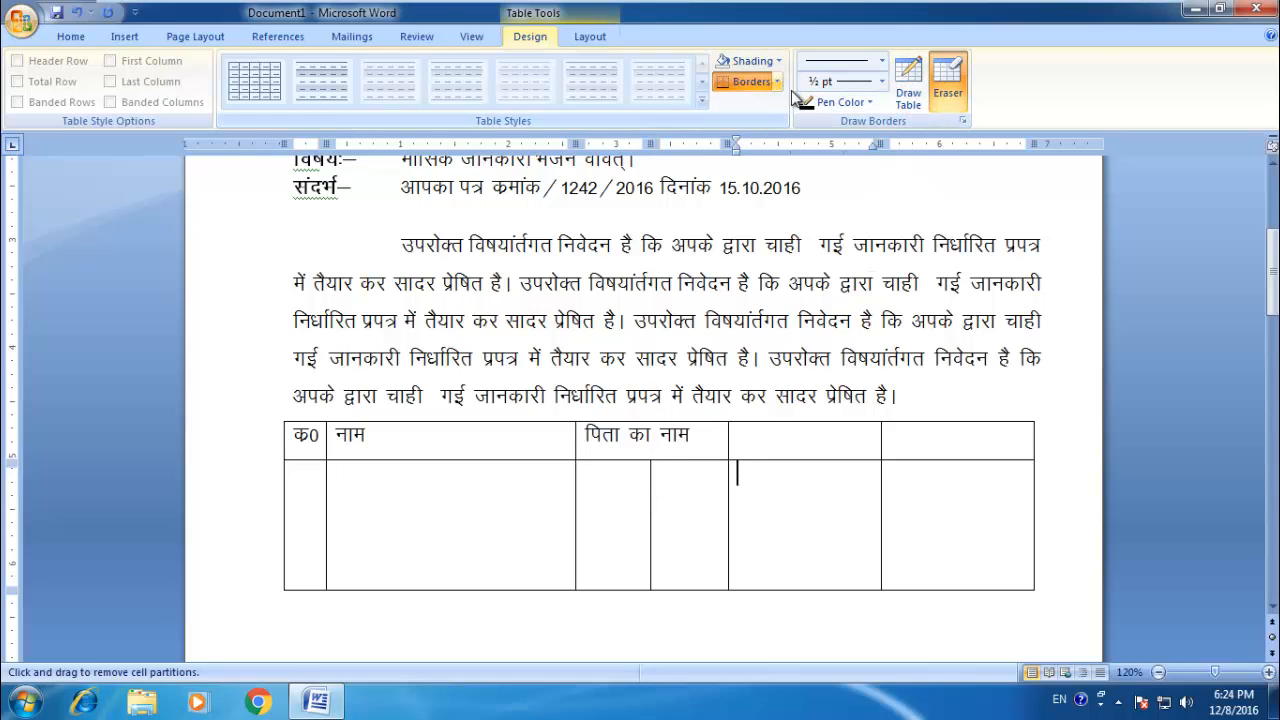
click(872, 101)
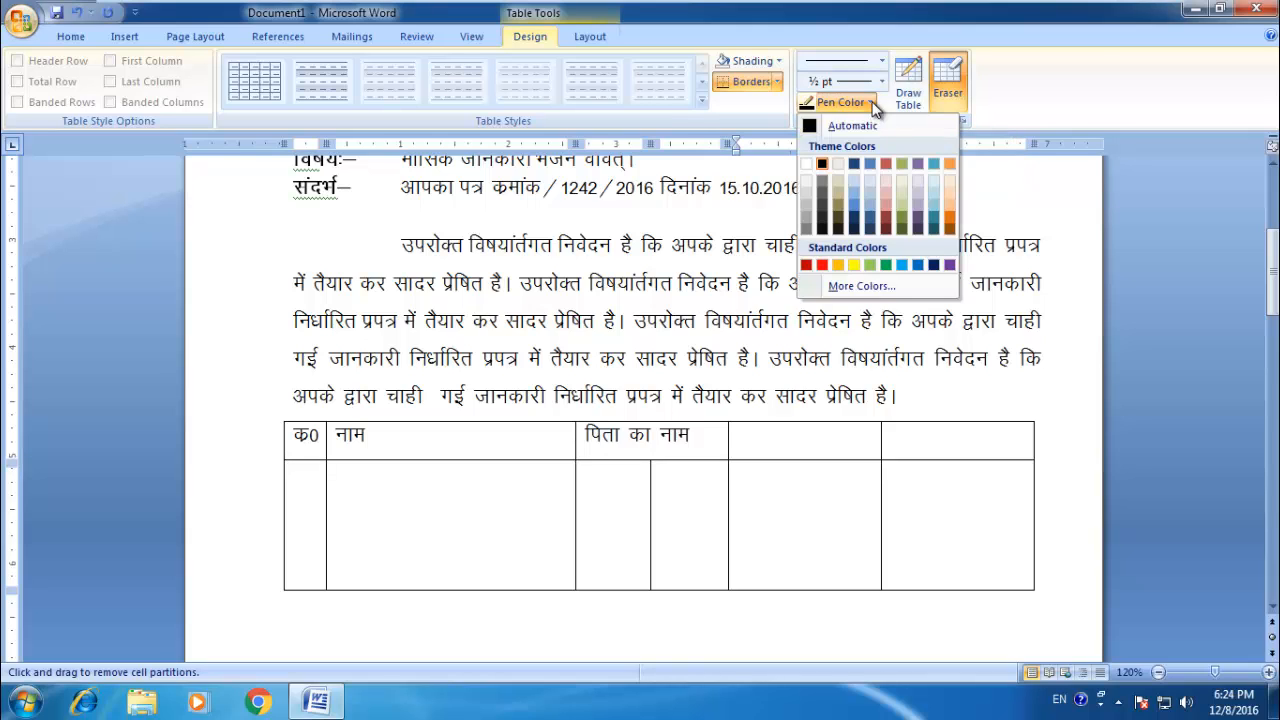
click(911, 40)
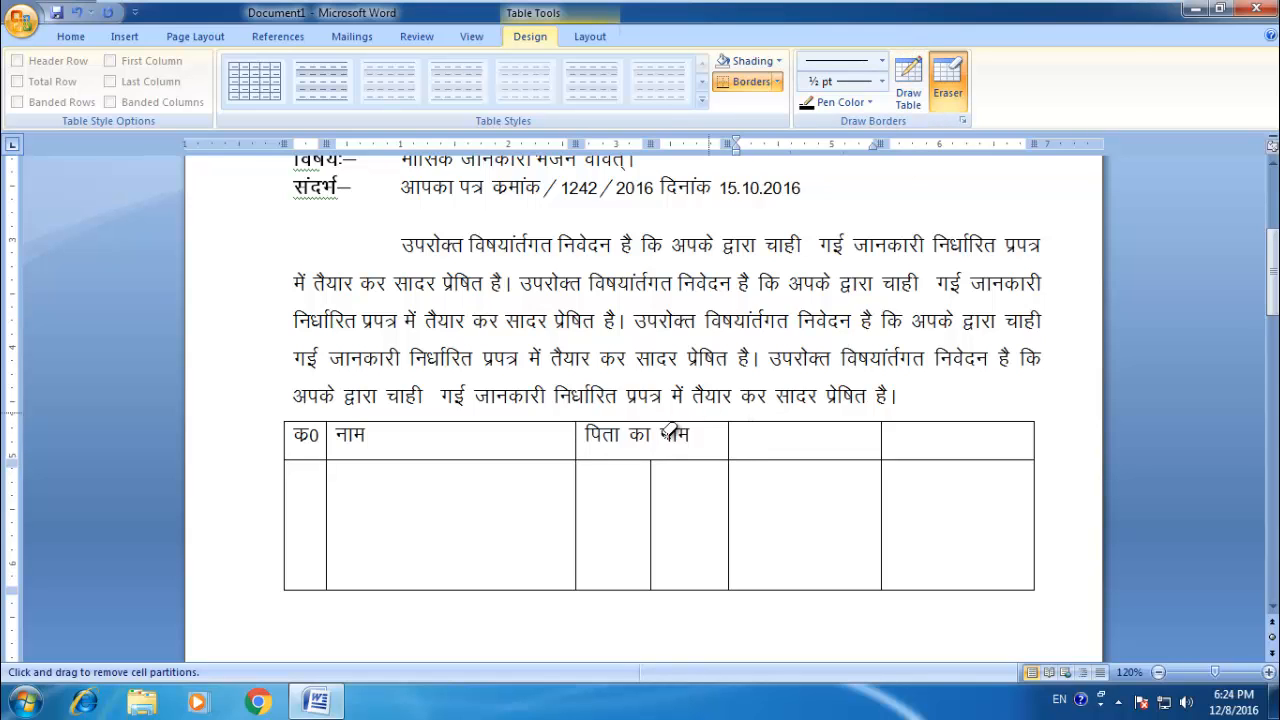
click(651, 506)
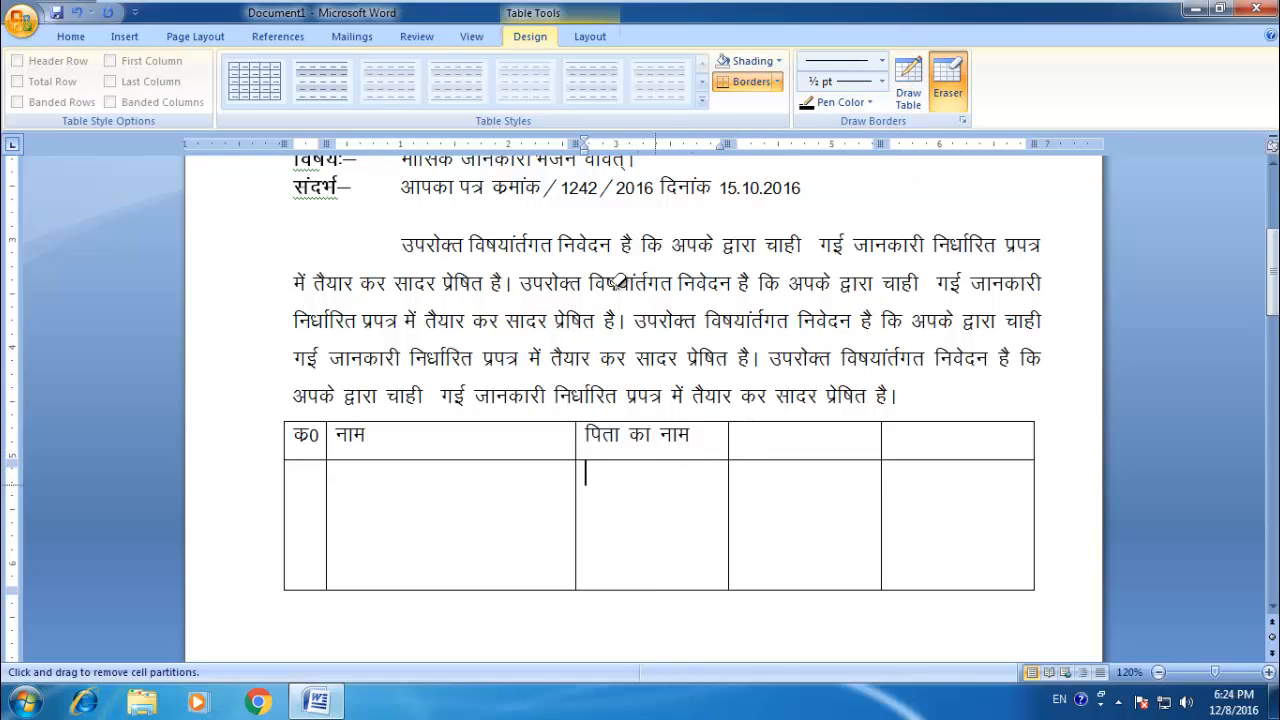
Step: Set the shading of the cell below पिता का नाम to No Color and show the table layout options
click(778, 61)
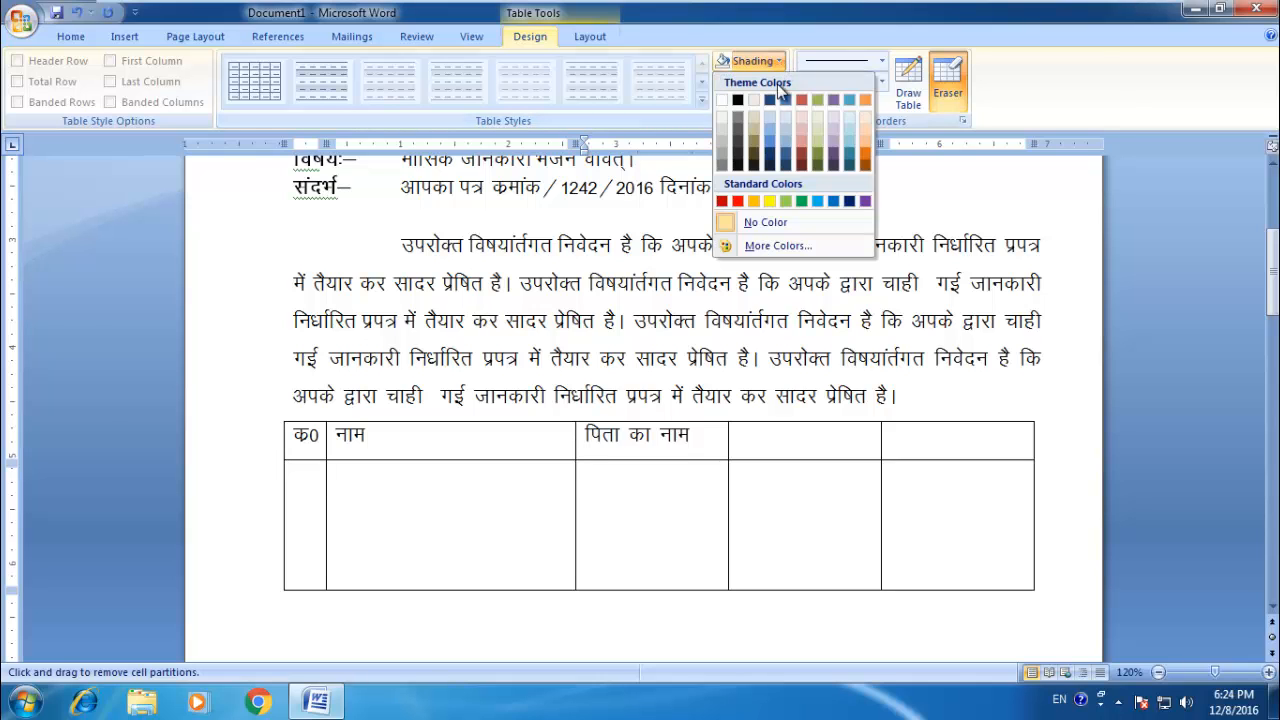
click(752, 224)
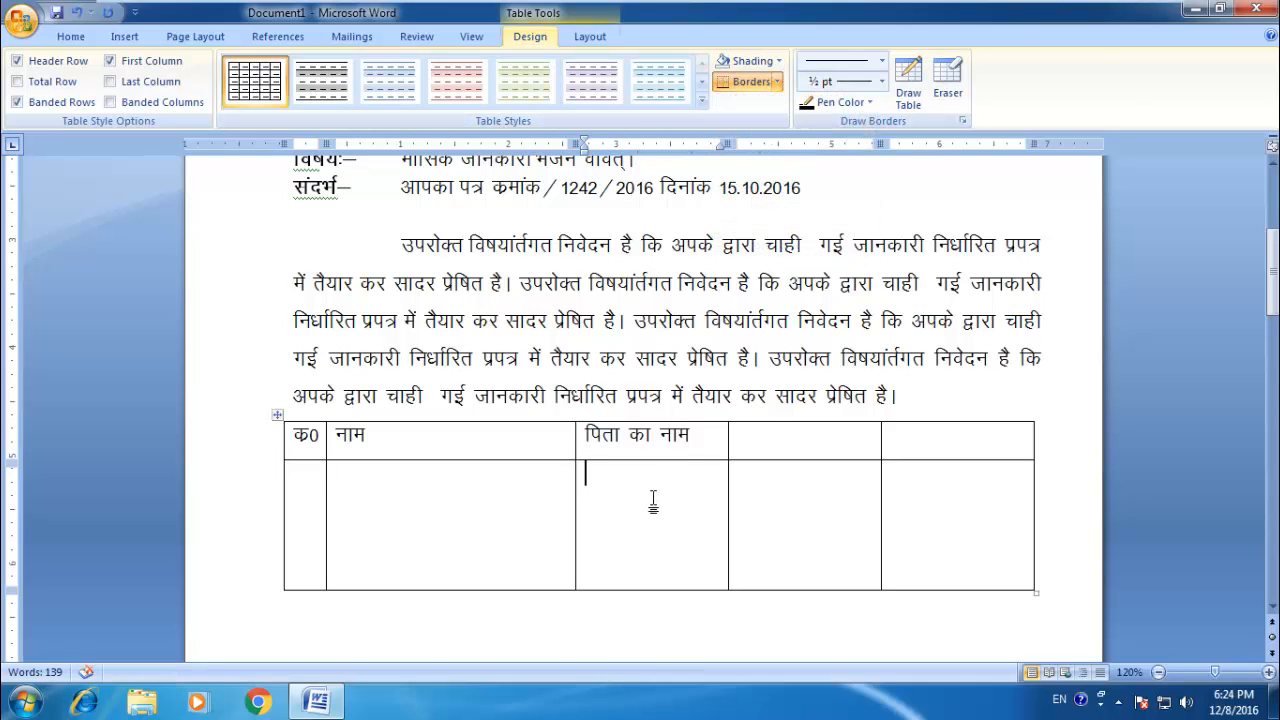
click(778, 61)
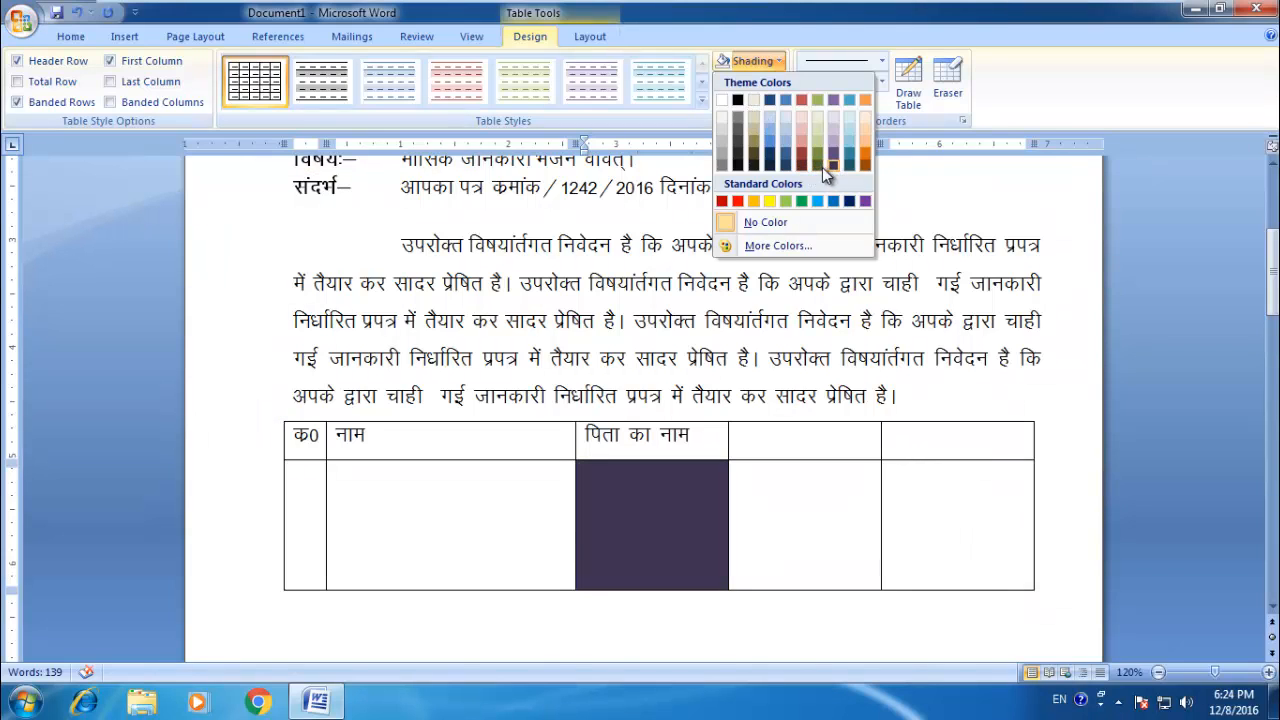
click(767, 223)
click(588, 36)
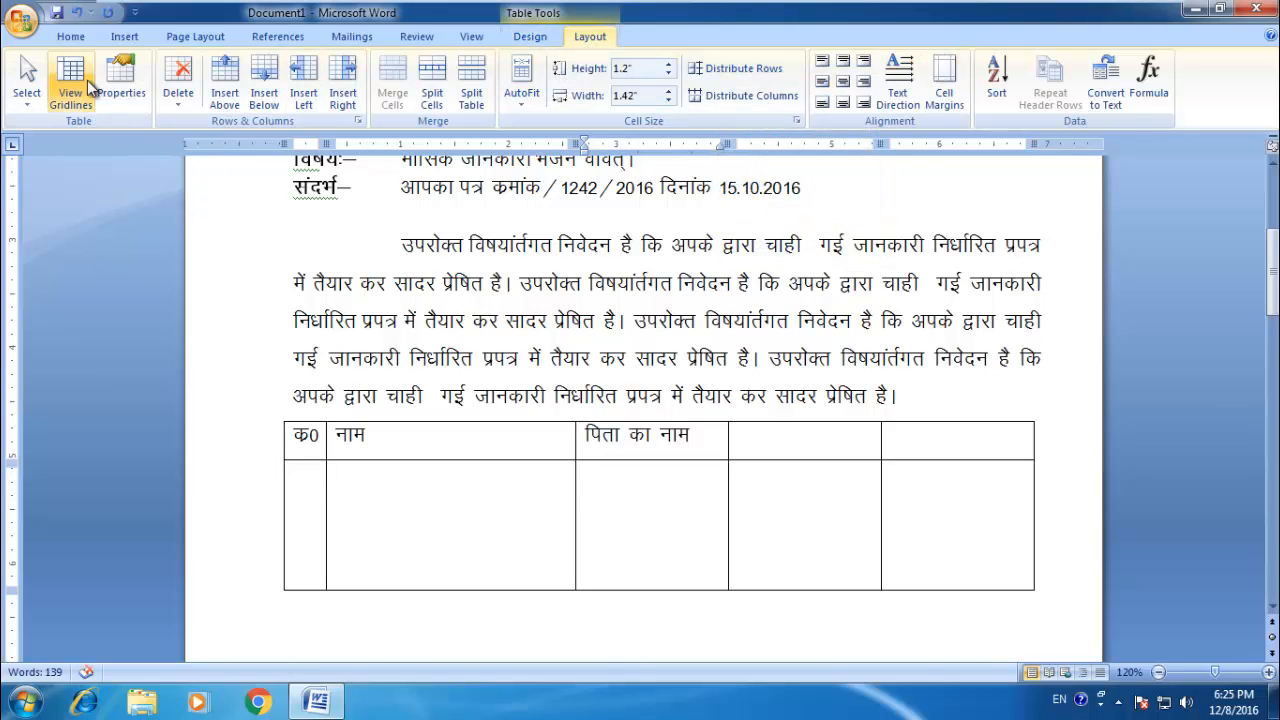
key(Left)
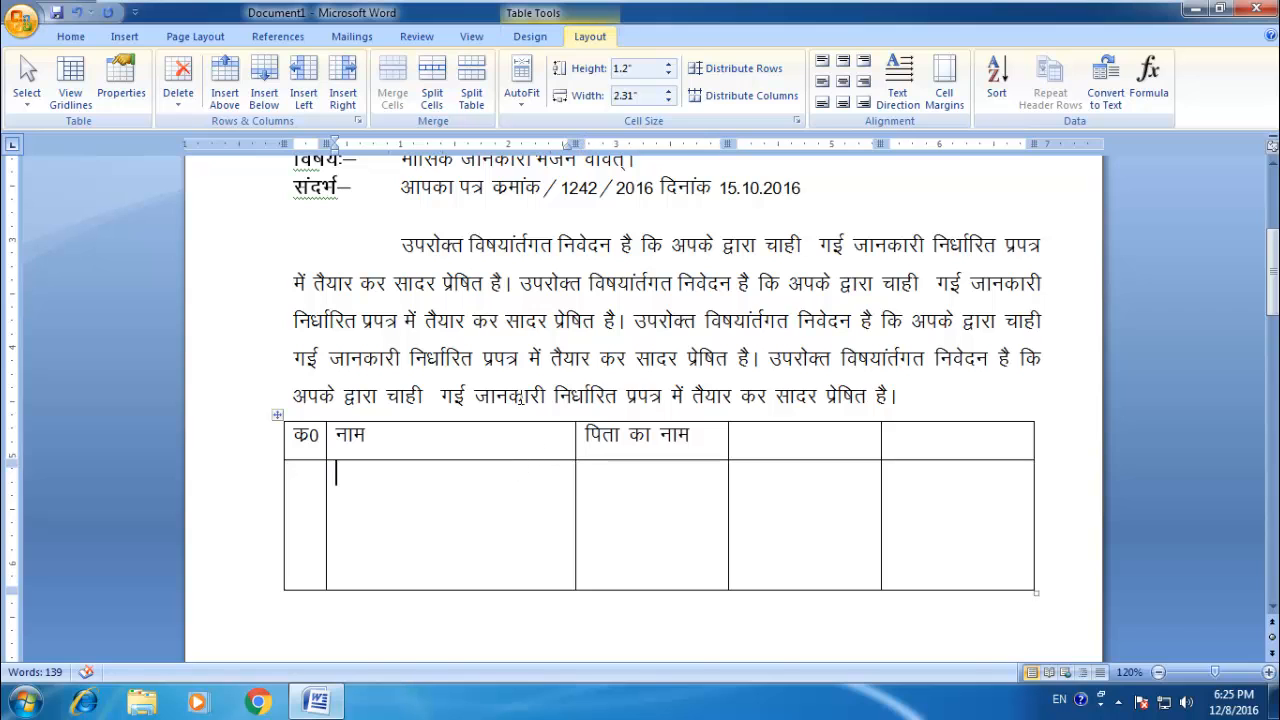
Step: Select the whole table below the main paragraph and cut it from the letter
scroll(391, 280, up, 5)
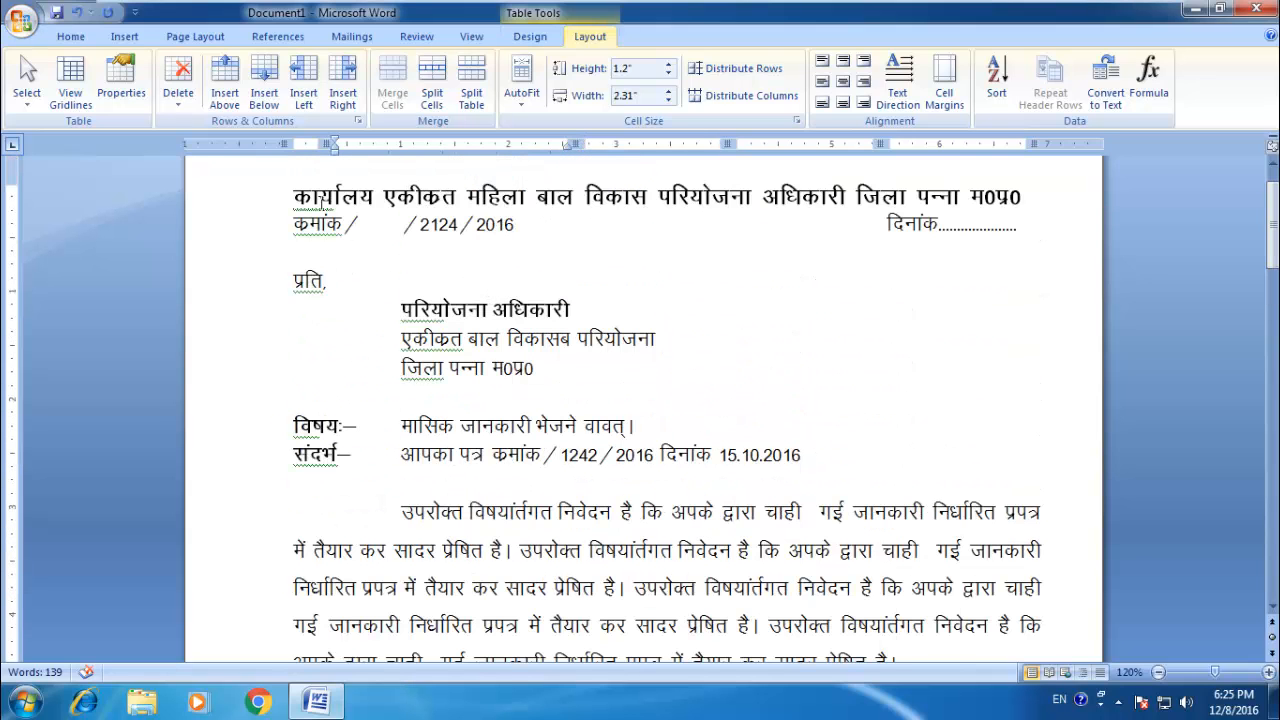
click(70, 36)
click(680, 427)
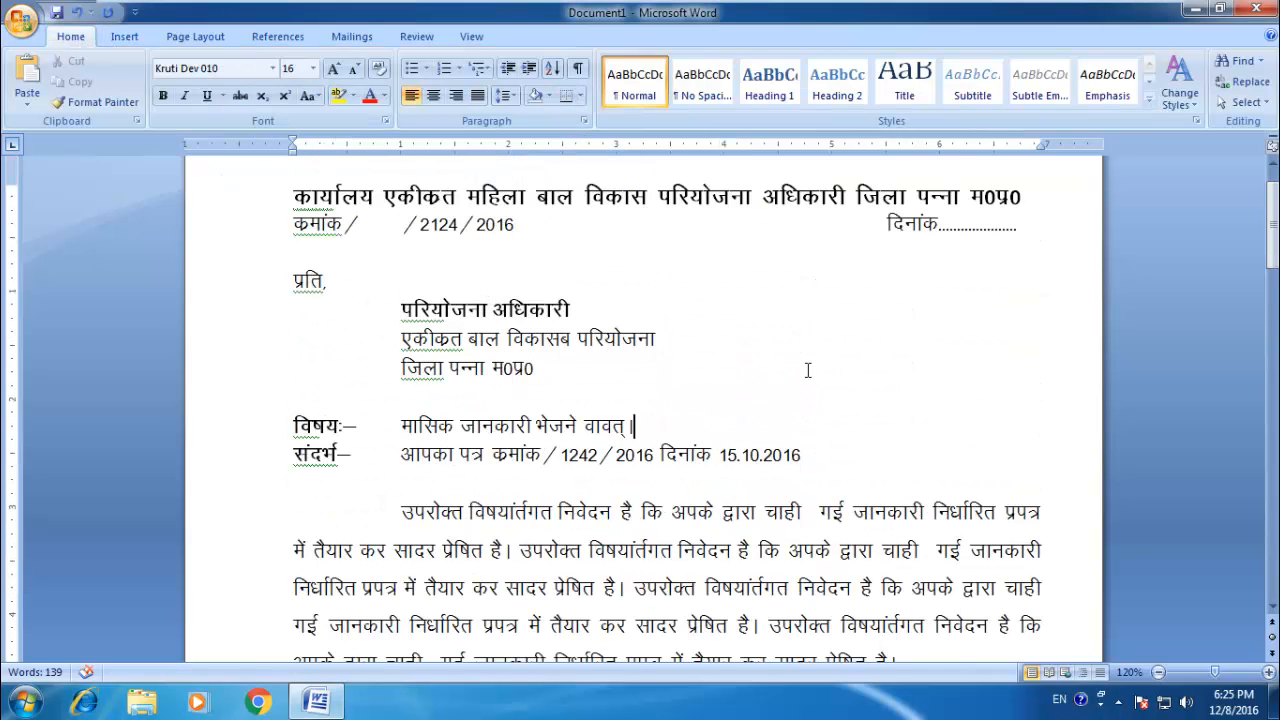
scroll(783, 364, down, 1)
scroll(783, 364, up, 1)
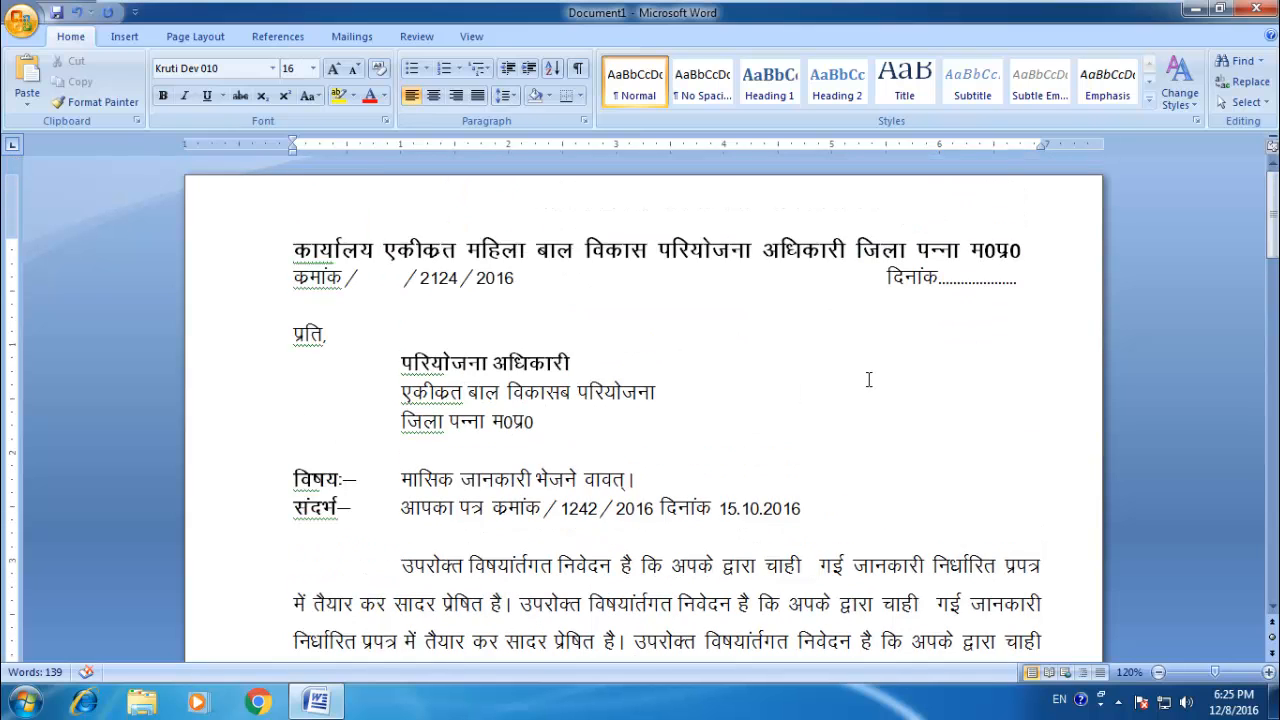
scroll(730, 362, down, 2)
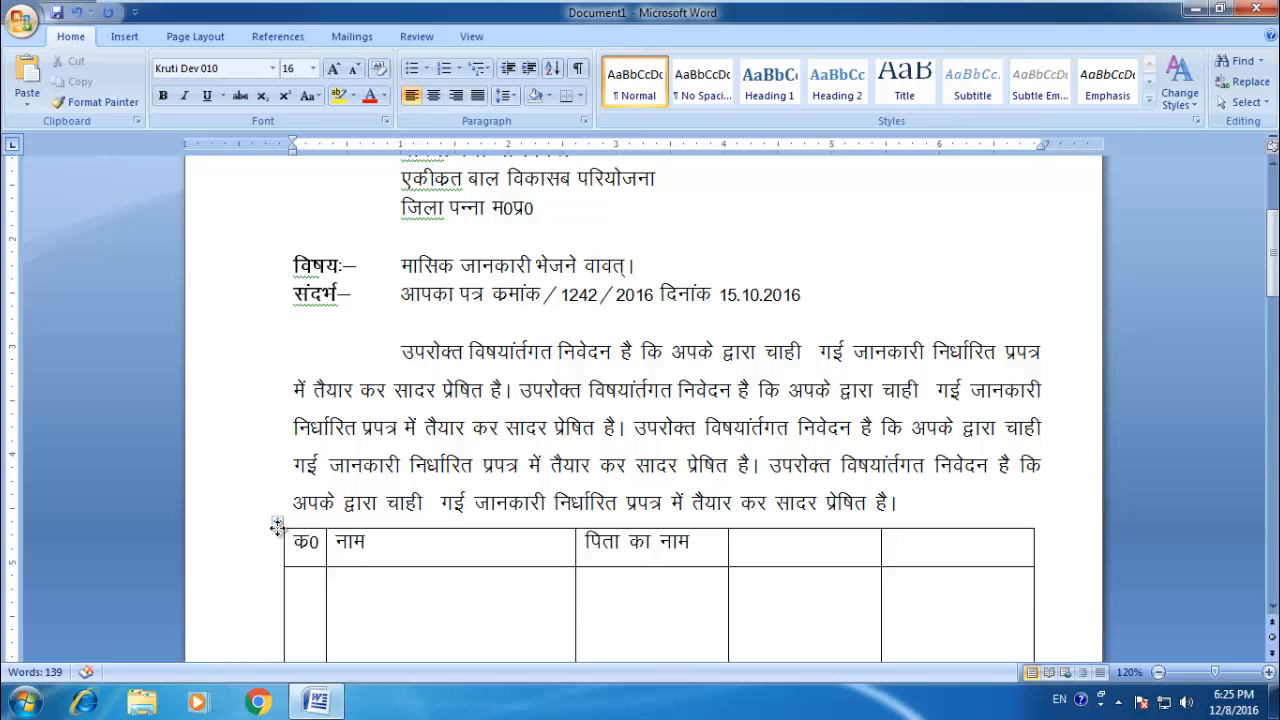
click(278, 522)
right_click(278, 522)
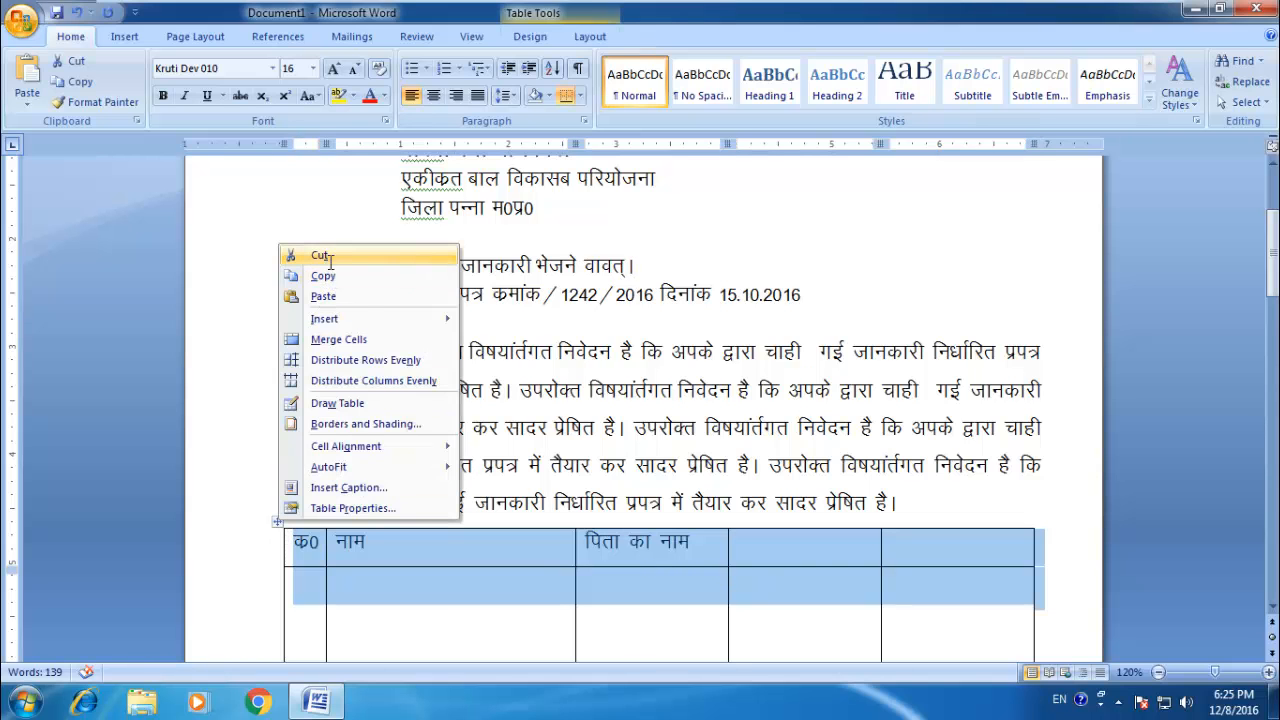
click(330, 258)
Step: Delete the blank lines between the main paragraph and the closing paragraph
scroll(528, 471, down, 2)
scroll(697, 455, up, 2)
scroll(763, 295, up, 2)
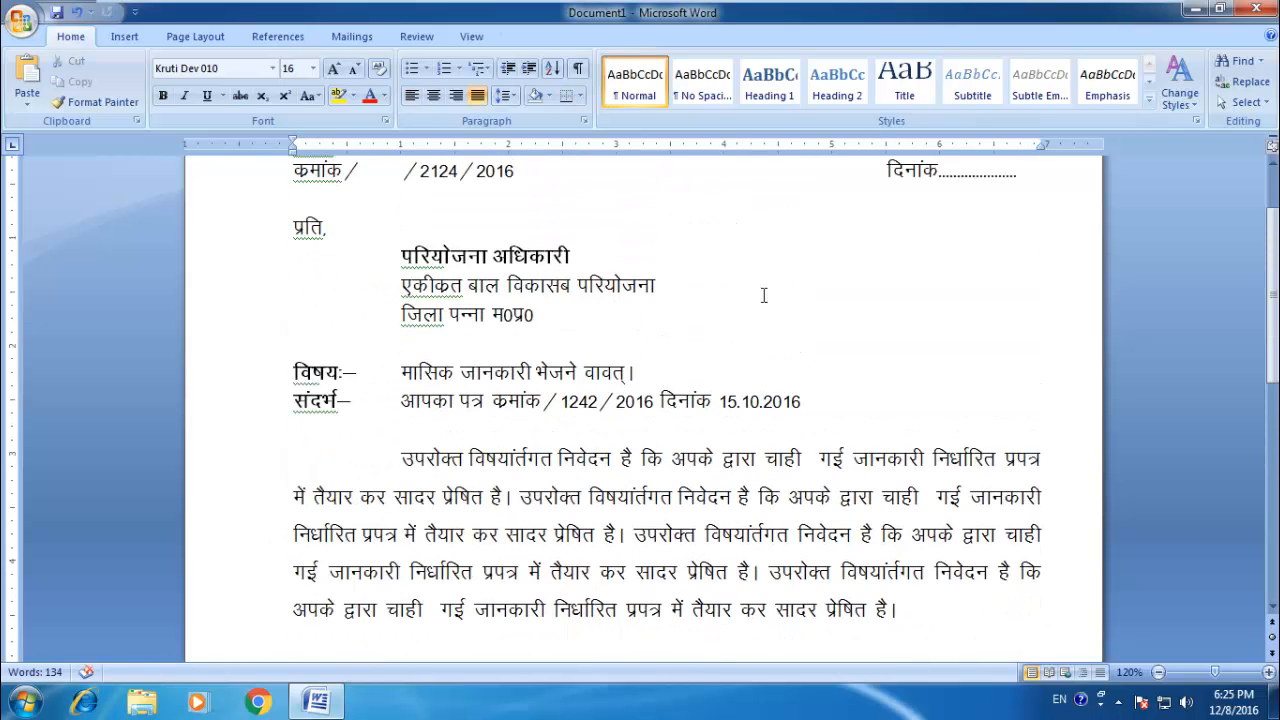
scroll(763, 295, down, 2)
scroll(586, 405, down, 1)
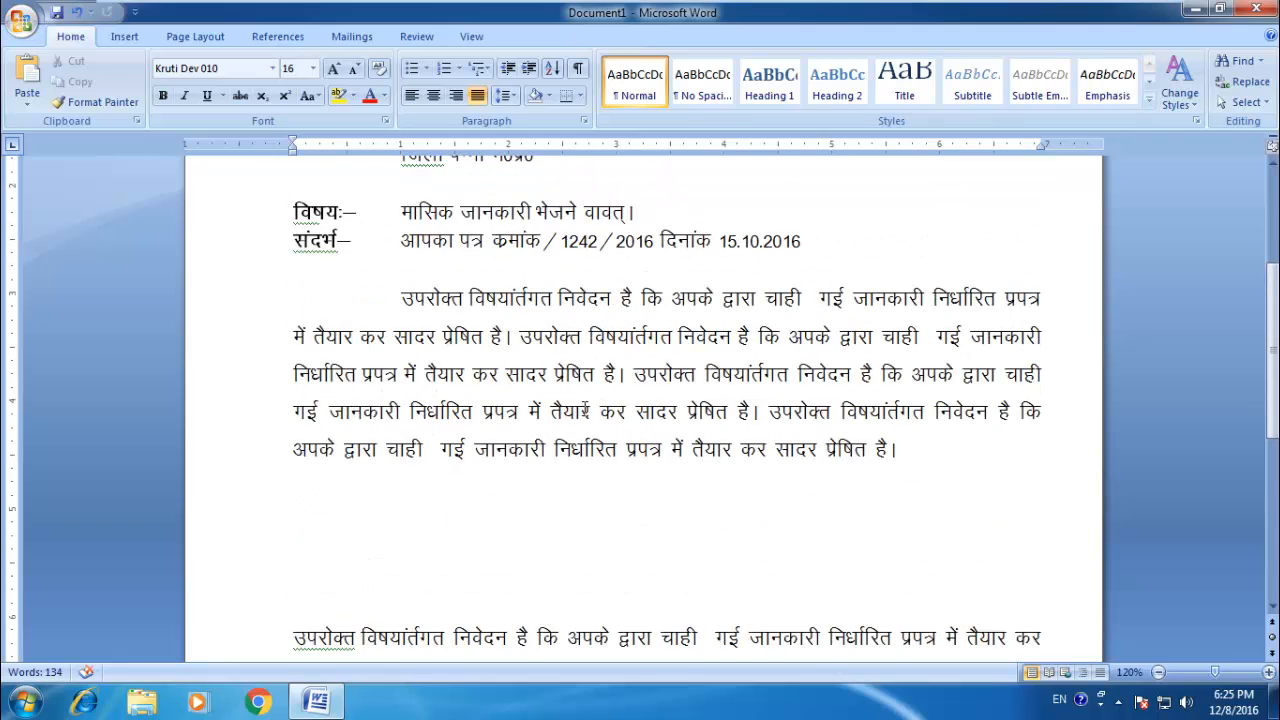
key(Delete)
key(Delete)
key(Delete)
key(Delete)
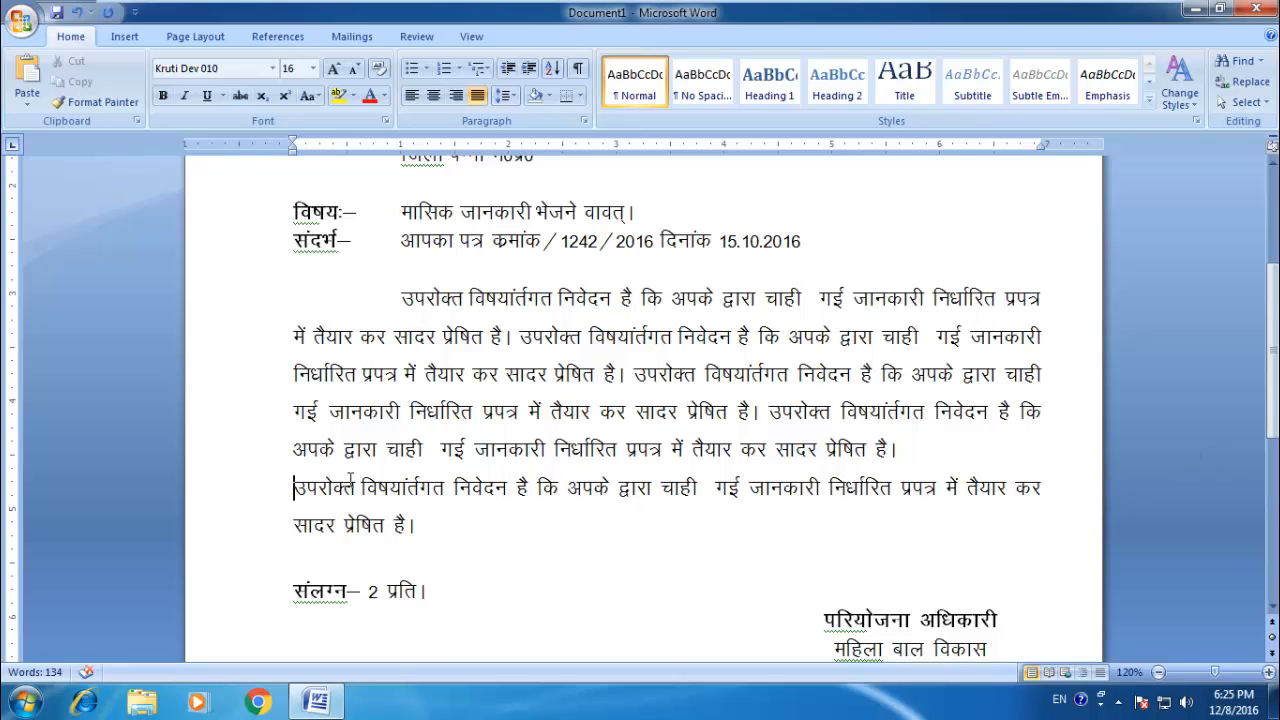
Step: Indent the closing paragraph's first line by 1 inch, keeping its remaining lines at the page margin
key(Tab)
key(Tab)
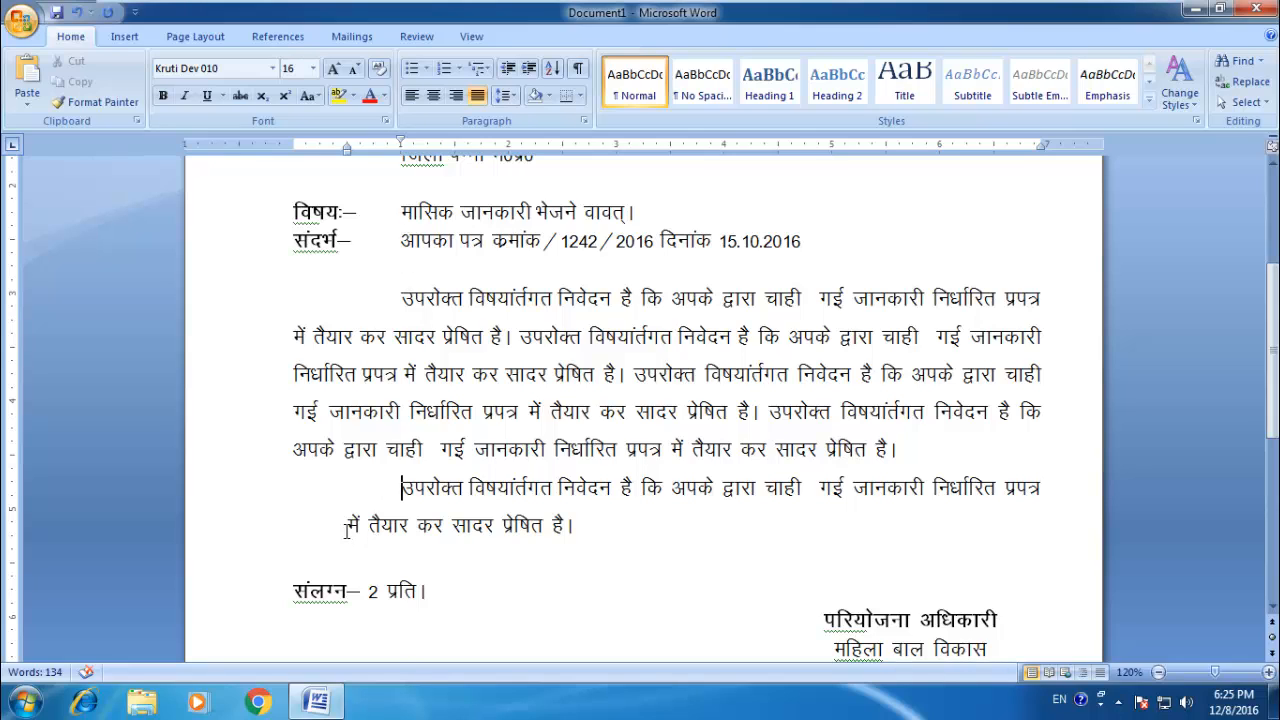
drag(347, 151, 348, 174)
drag(347, 152, 295, 158)
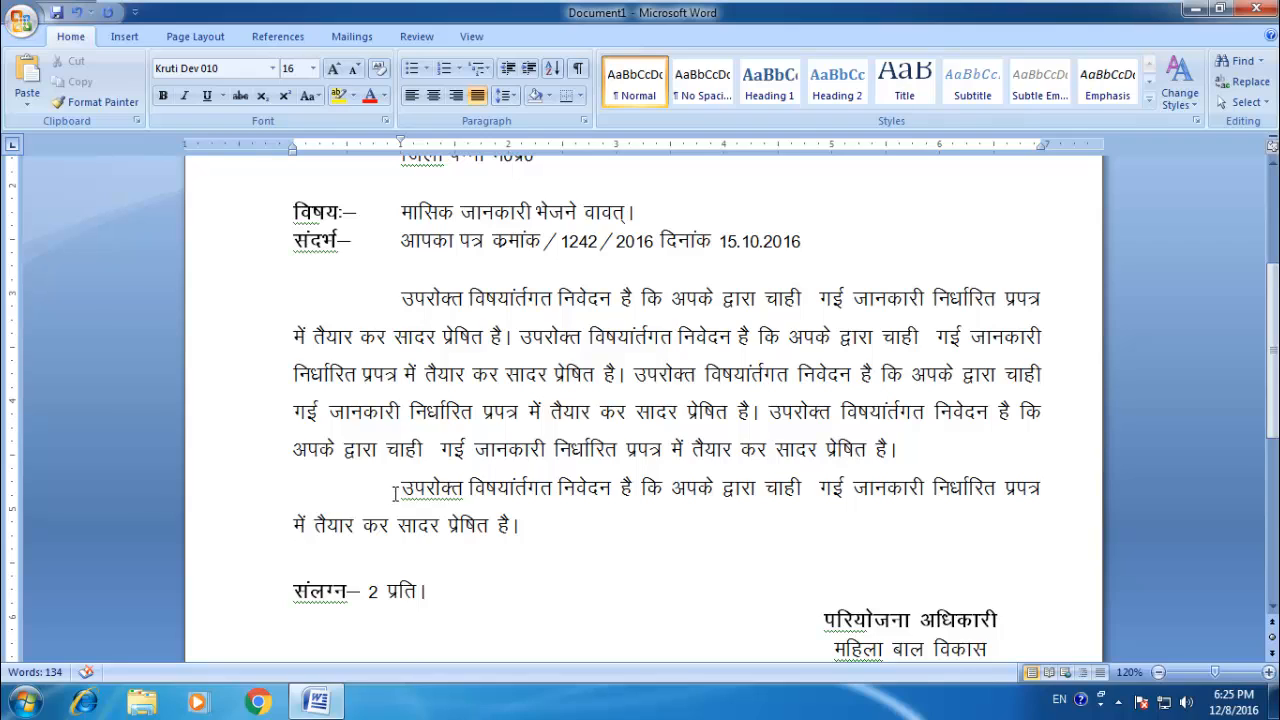
Step: Insert a paragraph break at the end of the main paragraph's second line, after जानकारी, without leaving a blank line
click(572, 374)
click(634, 375)
drag(392, 297, 915, 447)
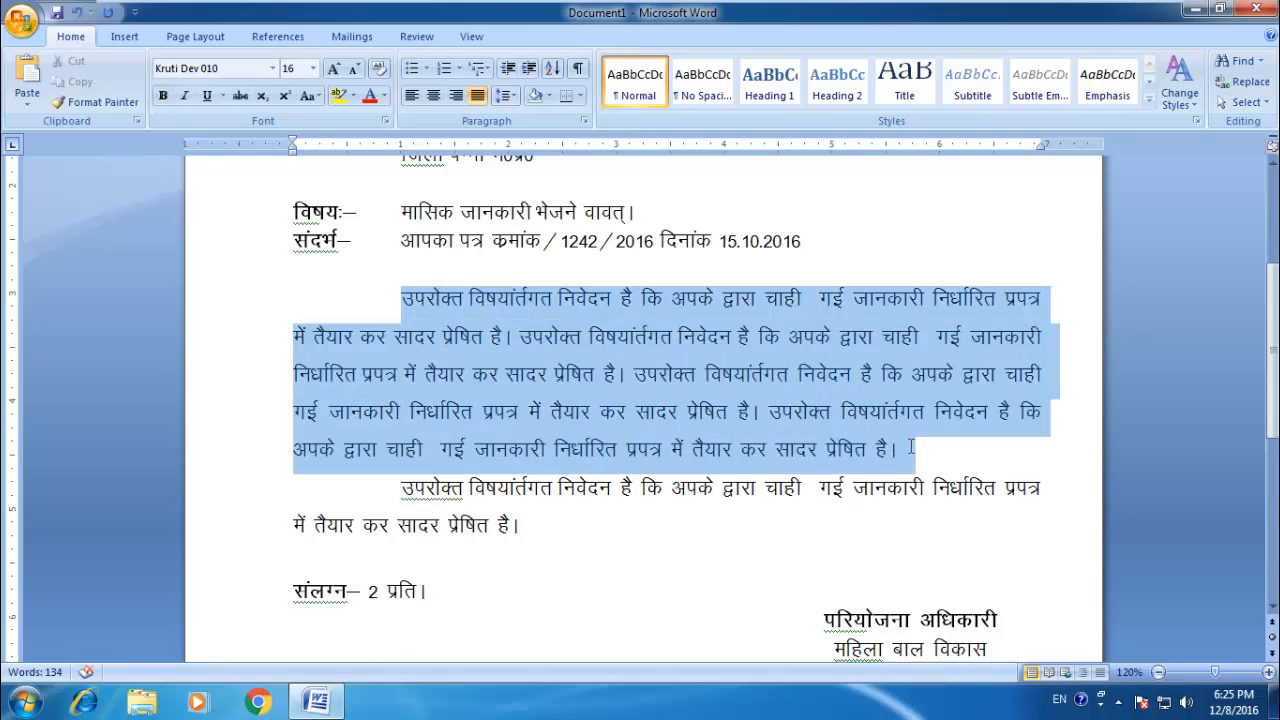
click(1030, 345)
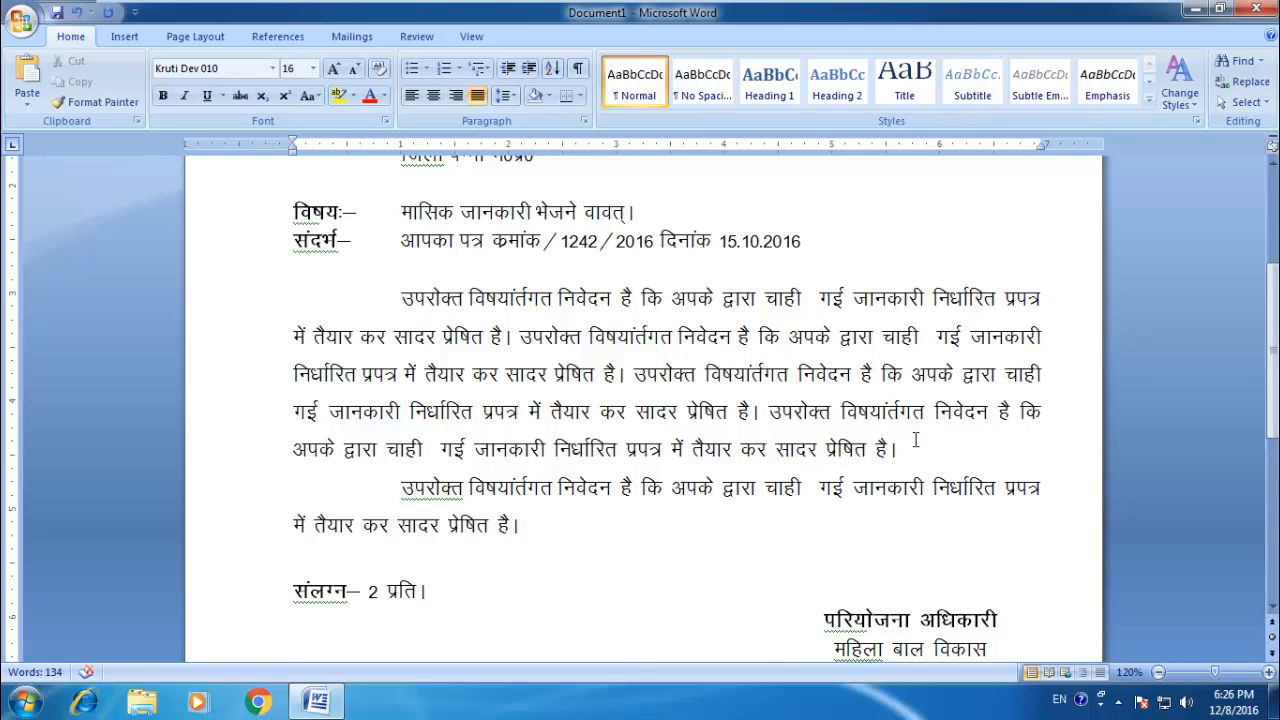
key(Return)
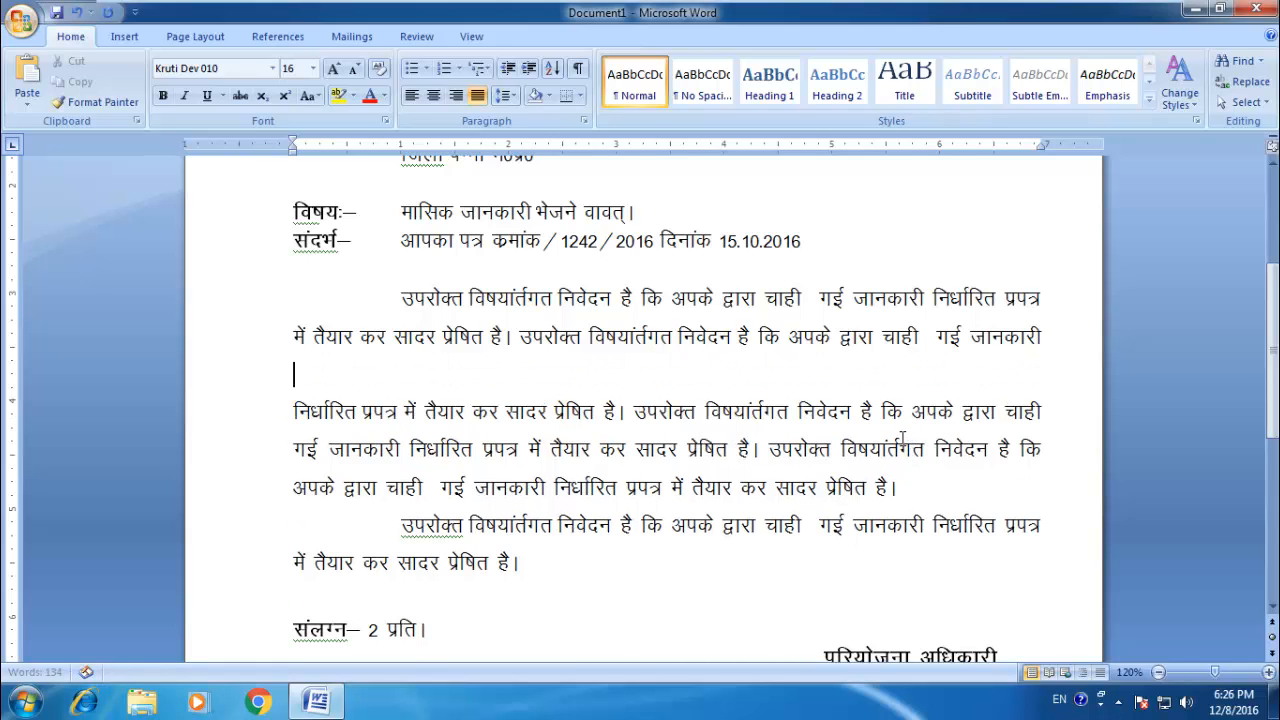
key(BackSpace)
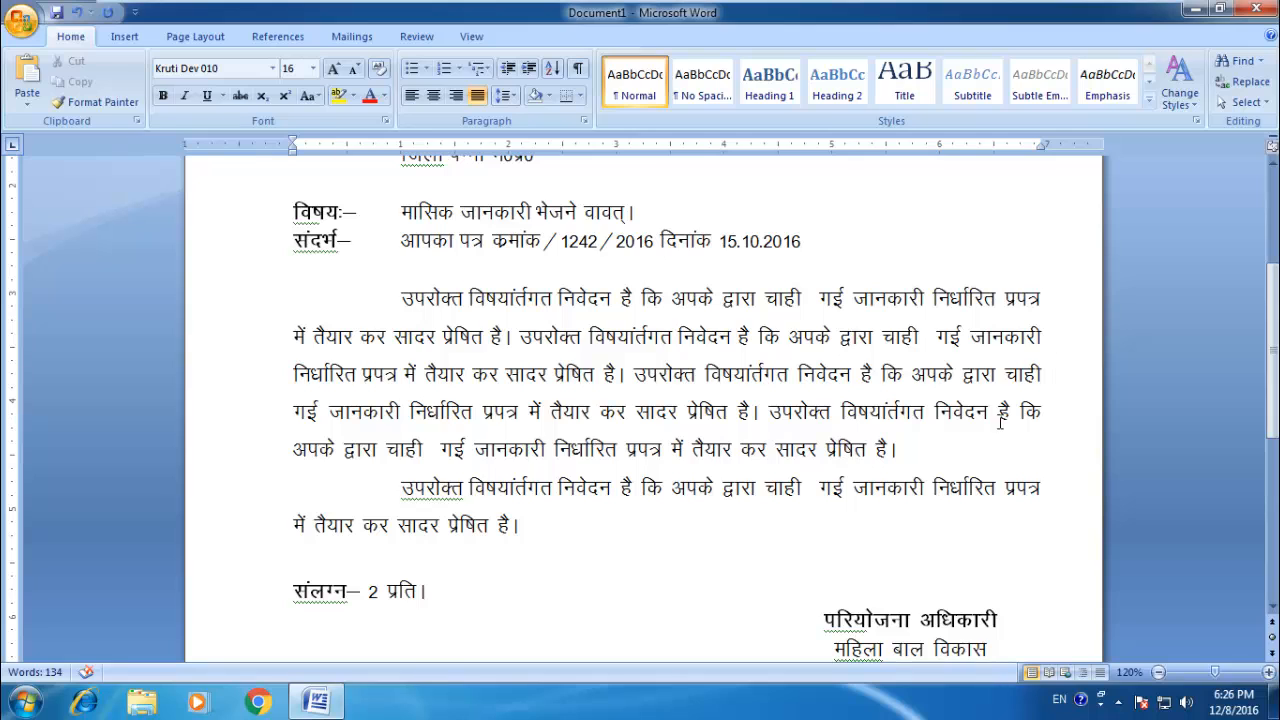
Step: Enlarge the main paragraph's text to 19 pt and remove the paragraph break before निर्धारित
drag(940, 458, 402, 298)
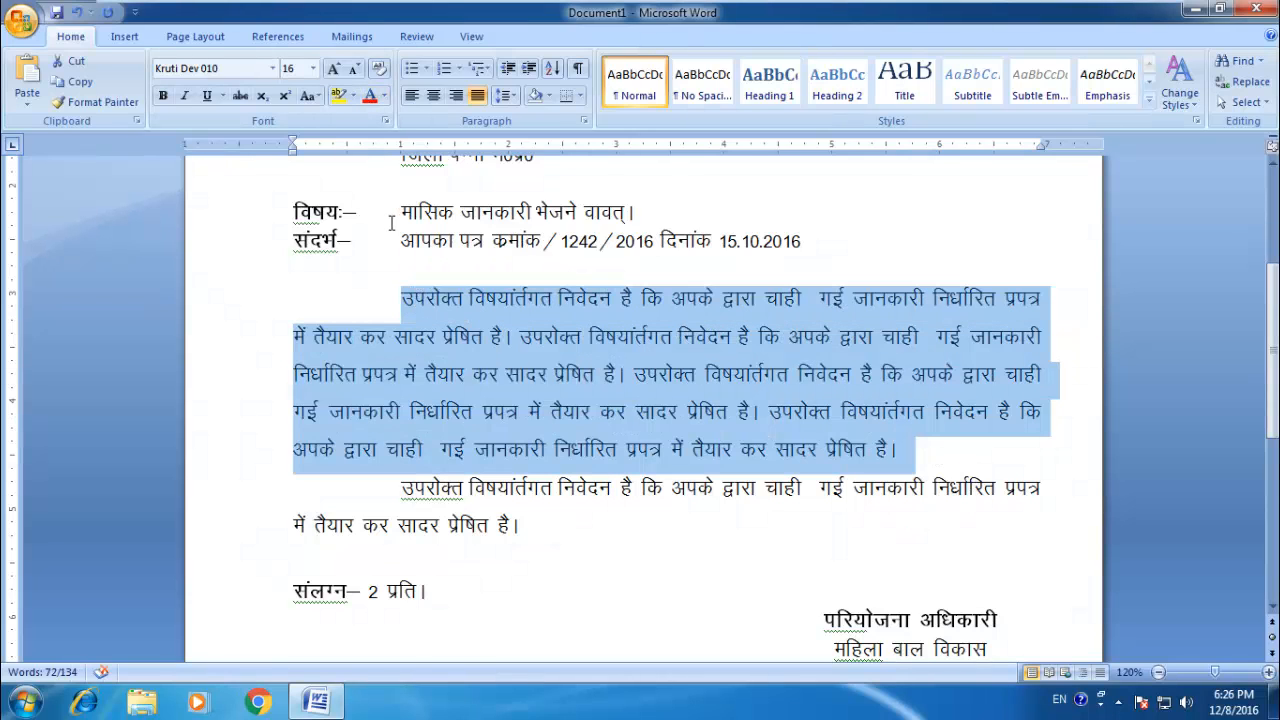
key(ctrl+bracketright)
key(ctrl+bracketright)
key(ctrl+bracketright)
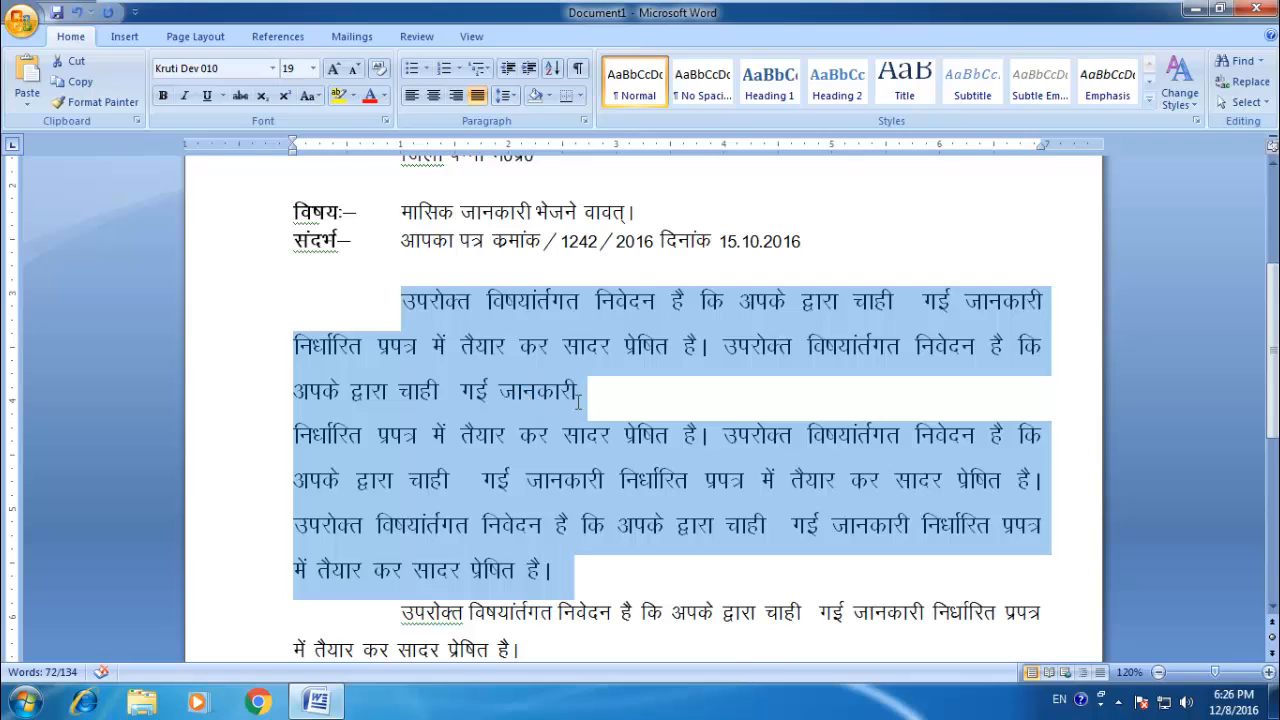
click(554, 425)
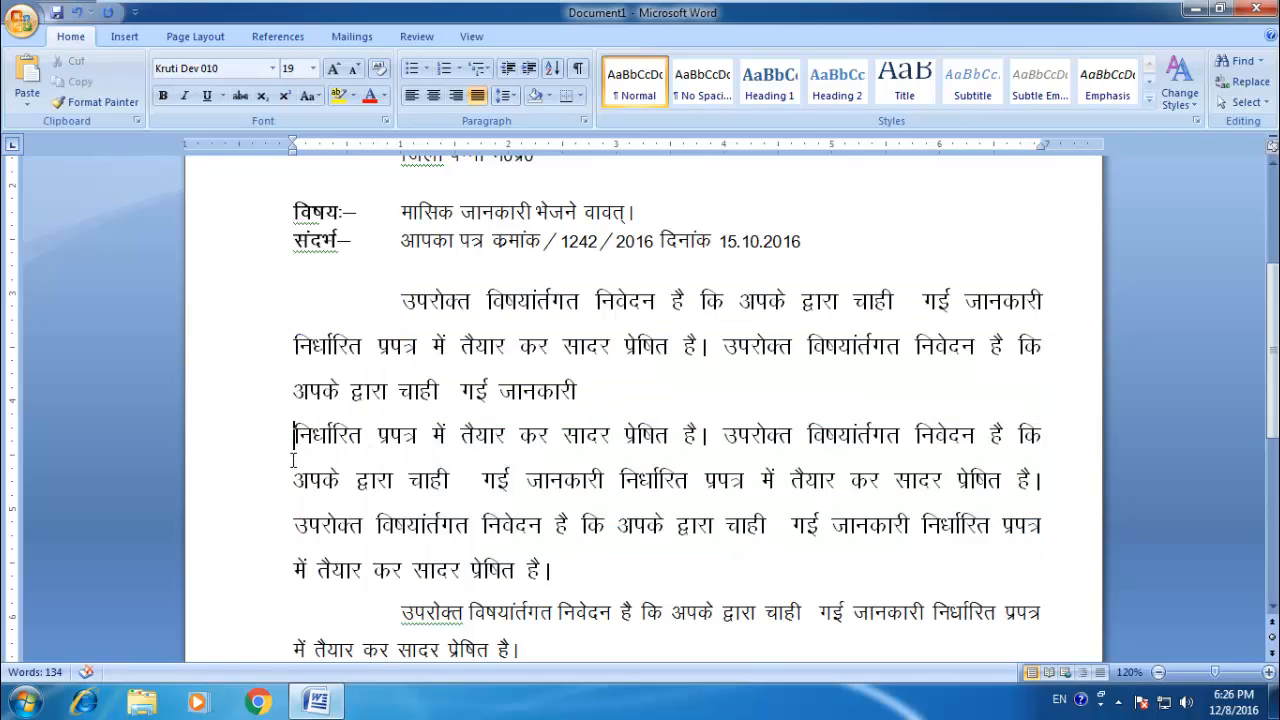
key(BackSpace)
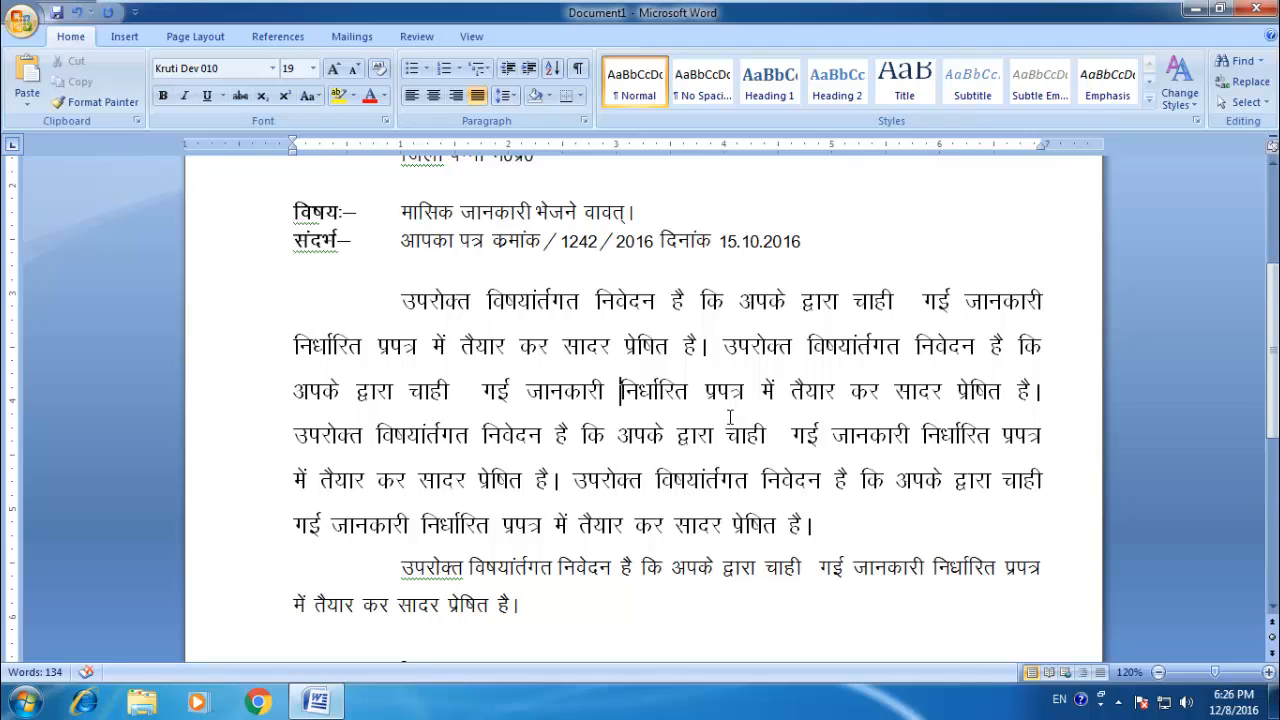
Step: Undo the font enlargement of the main paragraph and remove the break before निर्धारित at the start of its third line
key(ctrl+z)
key(ctrl+z)
key(ctrl+z)
key(ctrl+z)
key(ctrl+z)
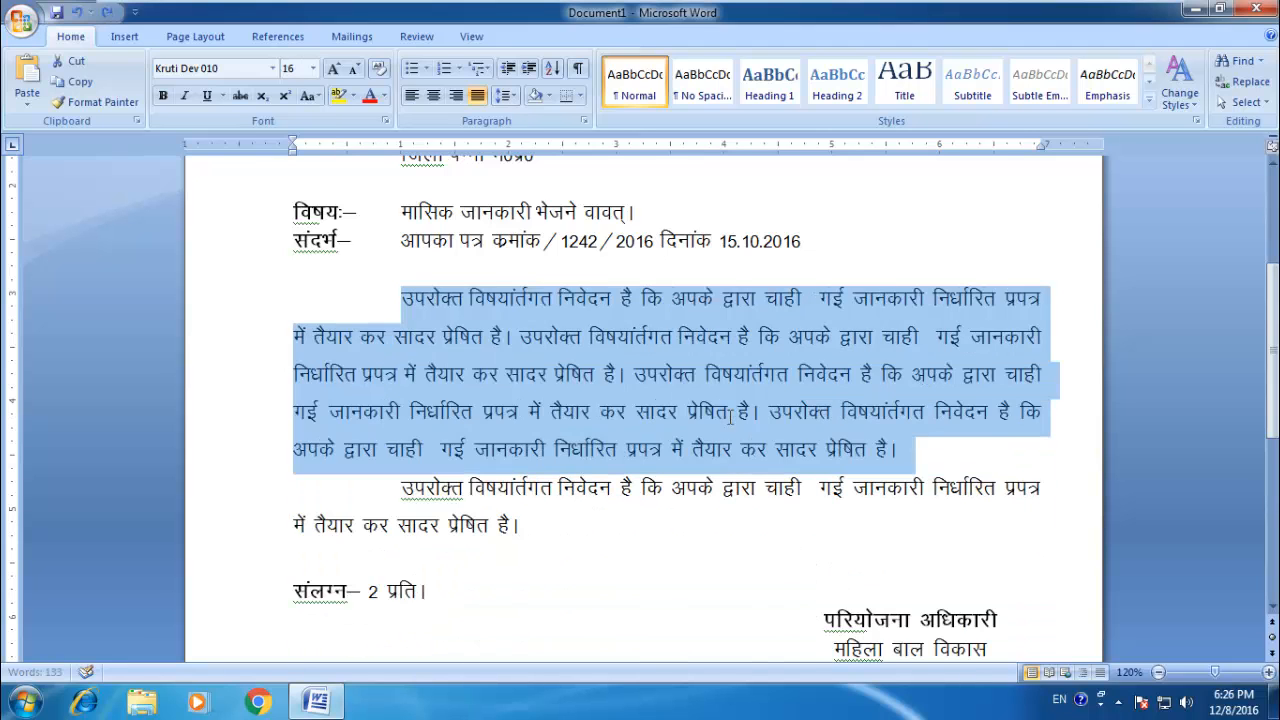
key(Delete)
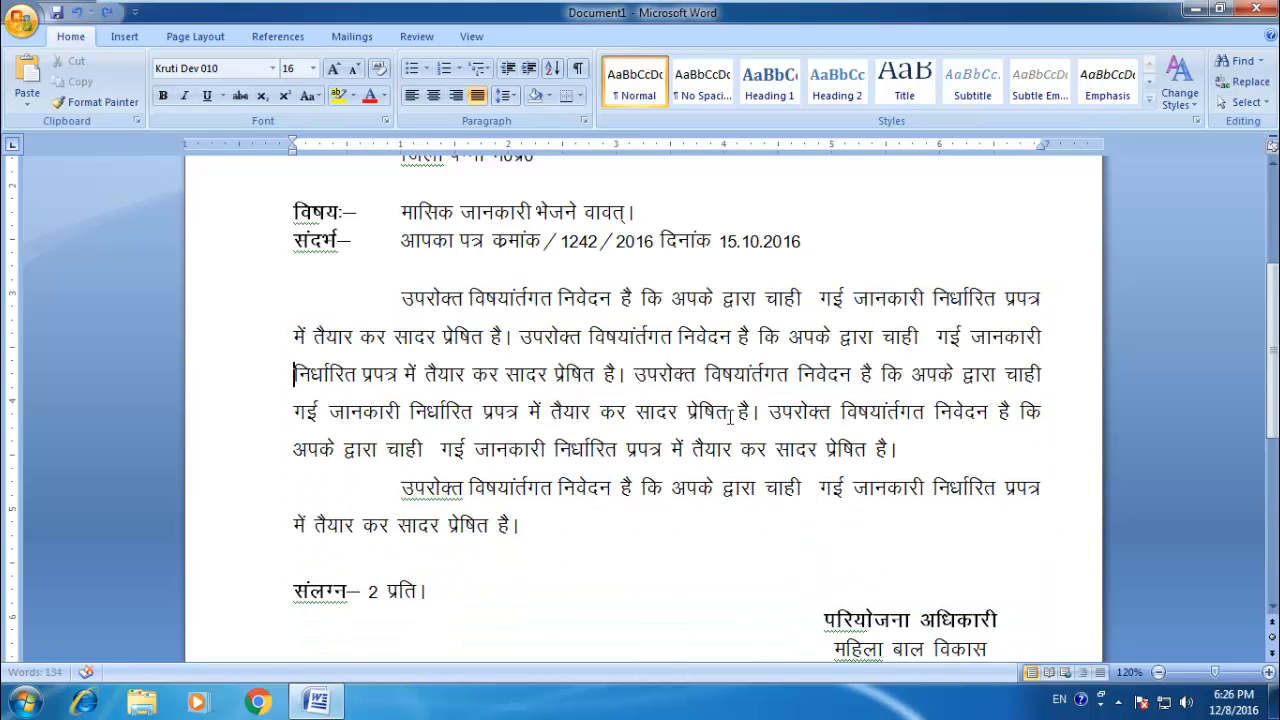
key(BackSpace)
Step: Break the main paragraph into separate paragraphs before the third sentence's उपरोक्त, before its जानकारी, and before गई in the last sentence
click(645, 376)
key(Return)
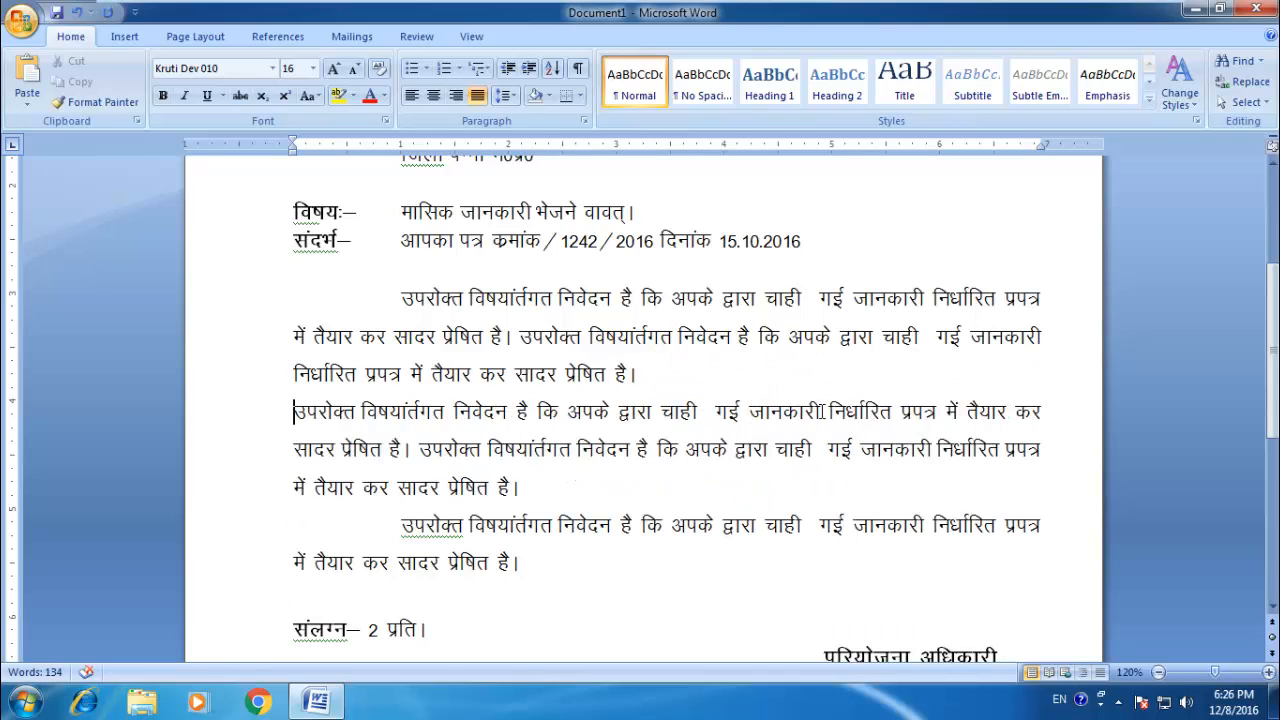
click(822, 449)
key(Return)
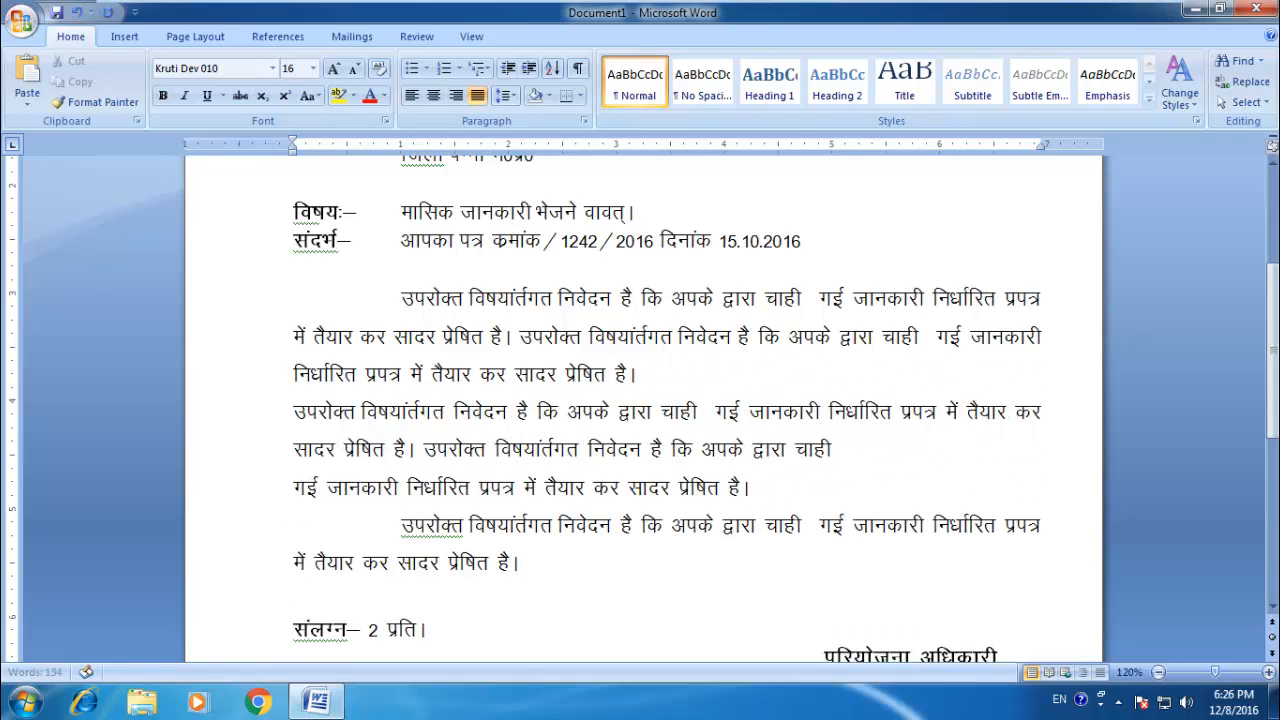
click(750, 411)
key(Return)
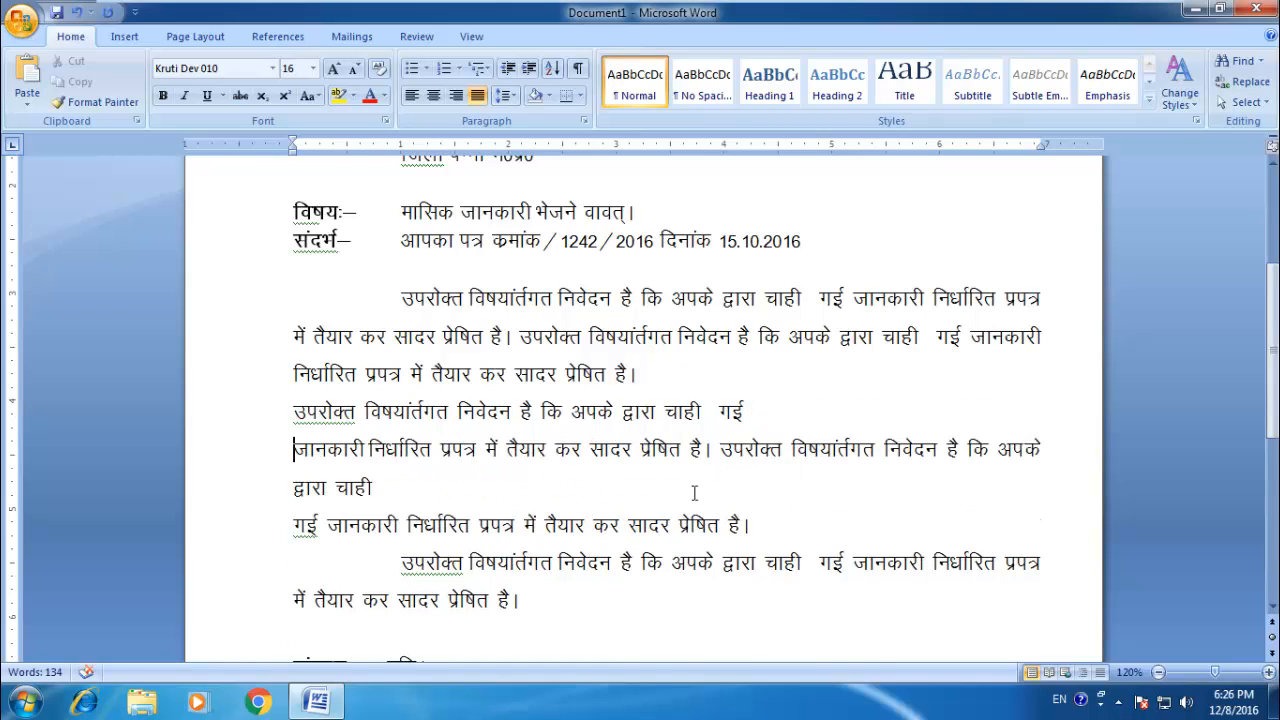
Step: Enlarge the main paragraph's text, with its lines split by manual breaks, to 20 pt
drag(916, 450, 413, 302)
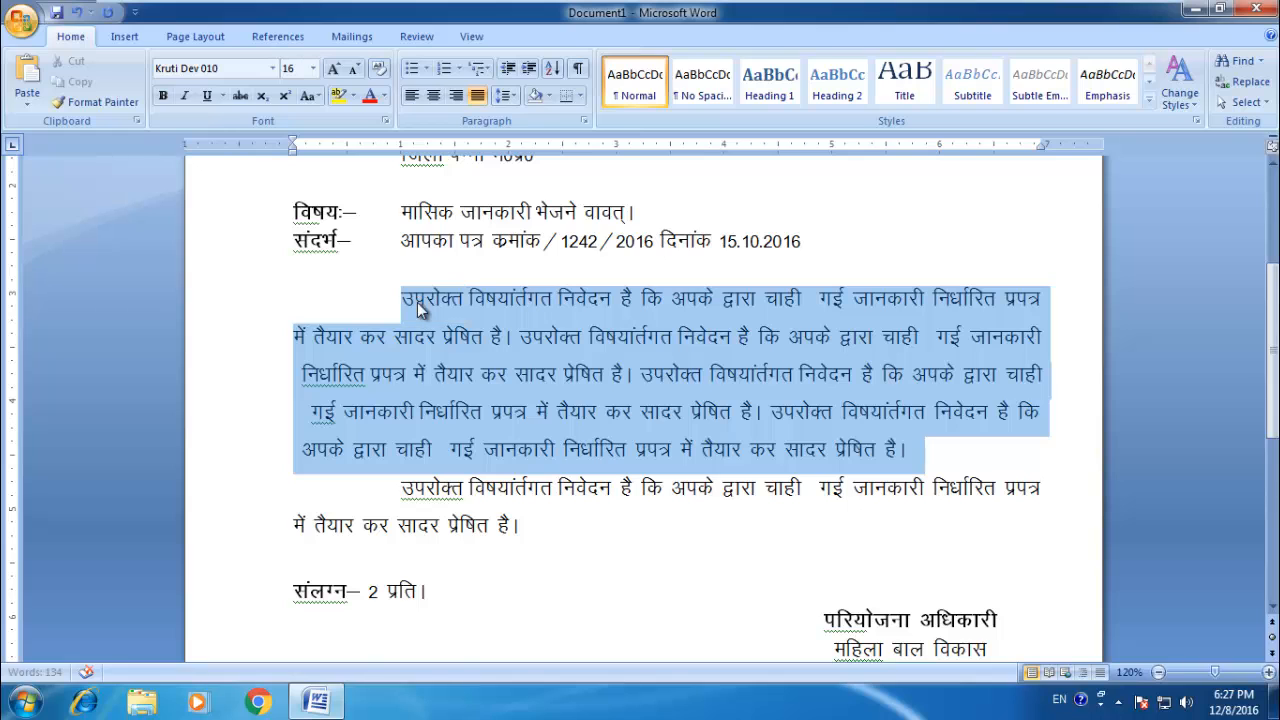
click(335, 70)
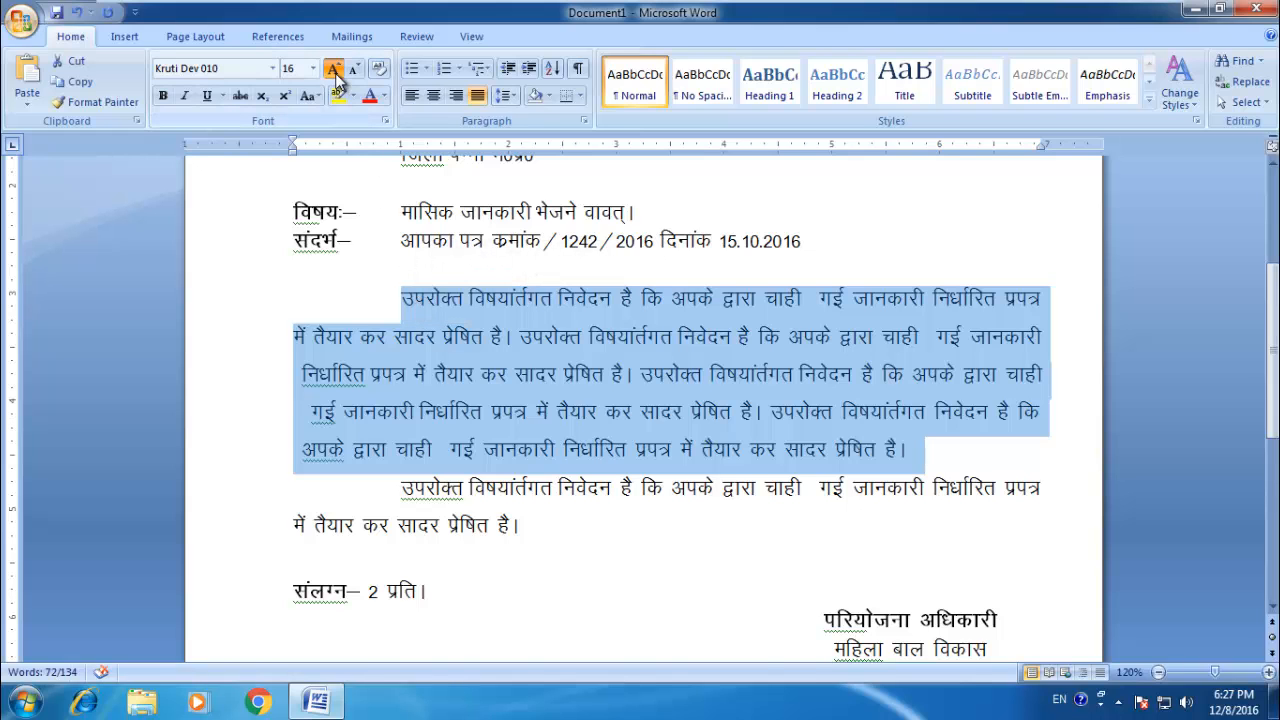
click(335, 70)
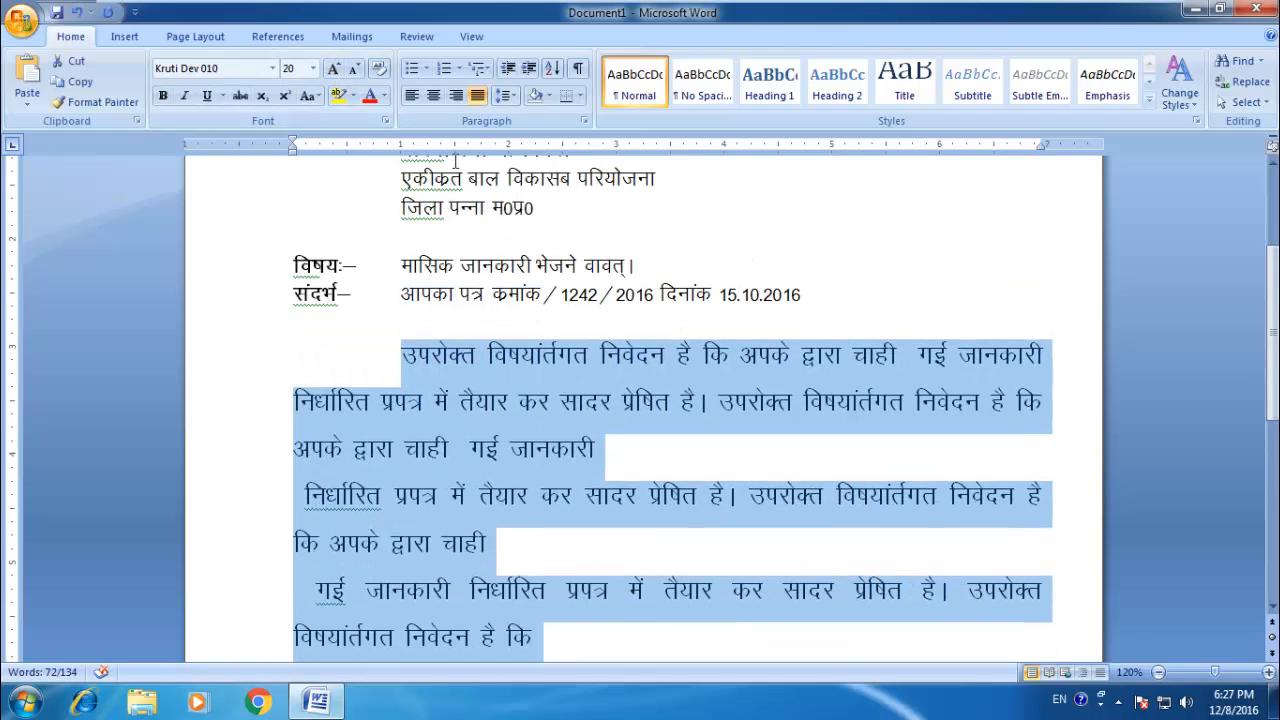
Step: Reduce the main paragraph's font size to 11 pt and deselect the text
click(355, 70)
click(355, 70)
click(355, 70)
click(355, 70)
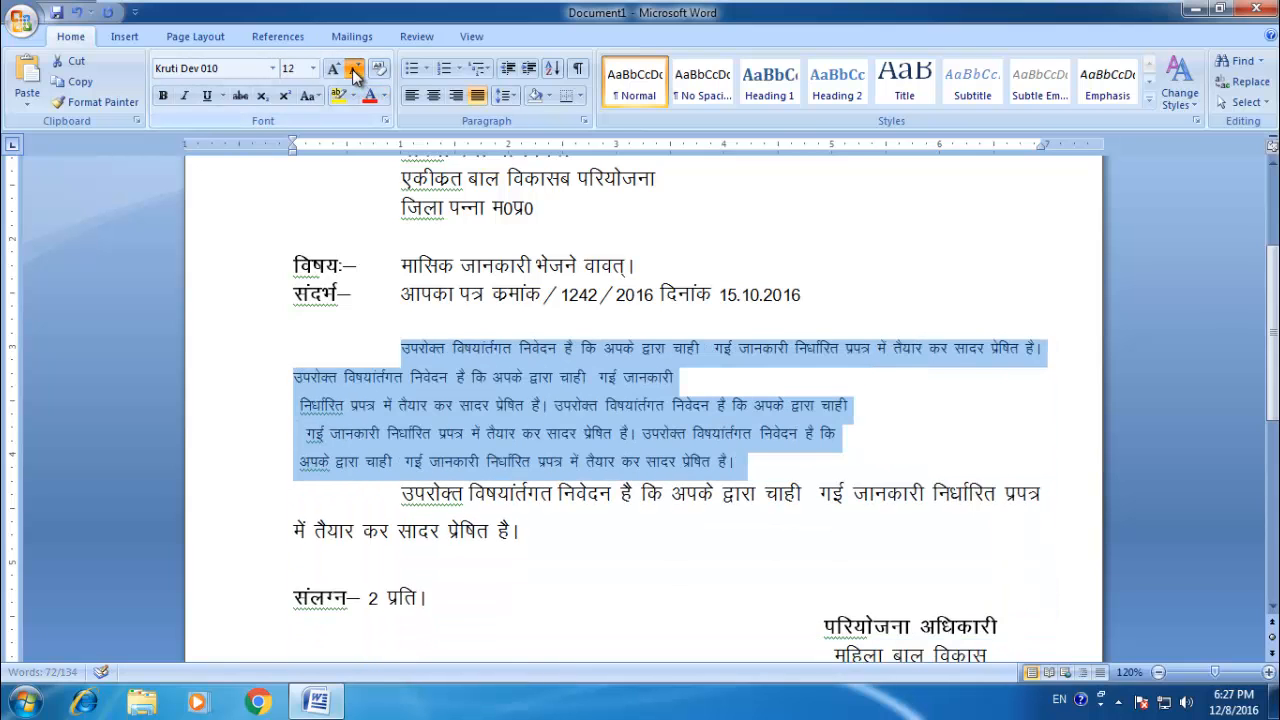
click(355, 70)
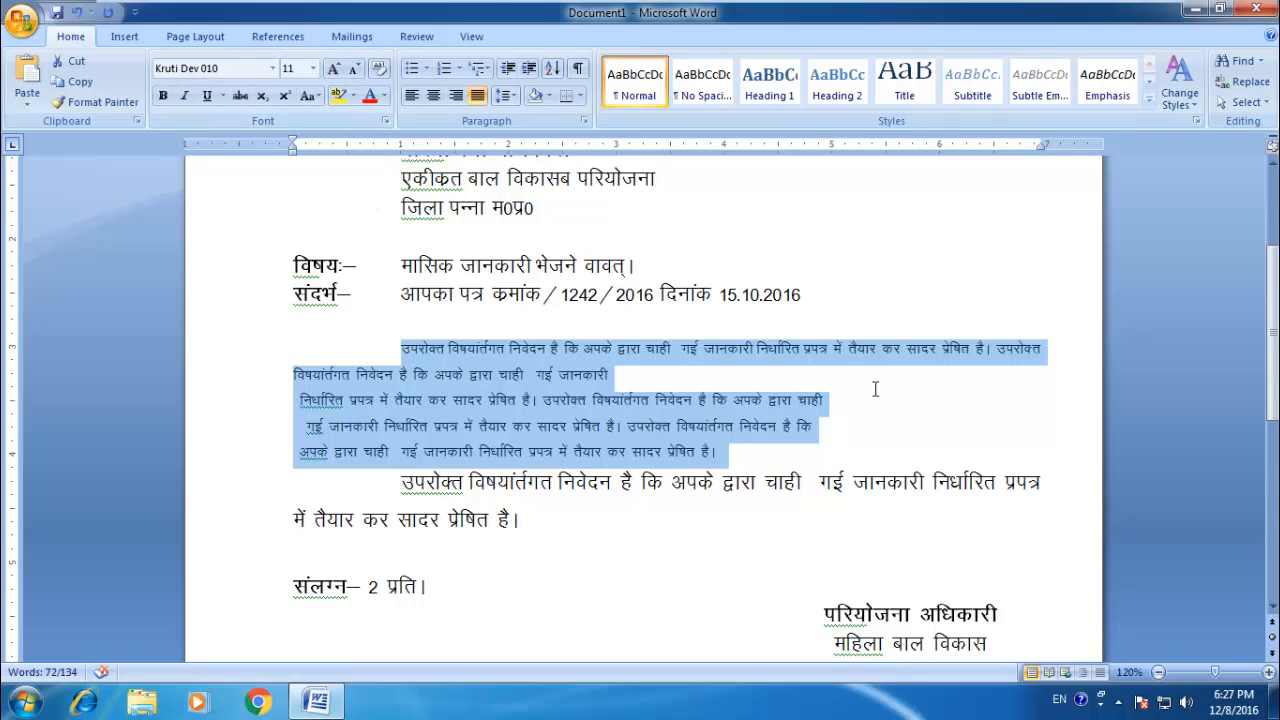
click(835, 378)
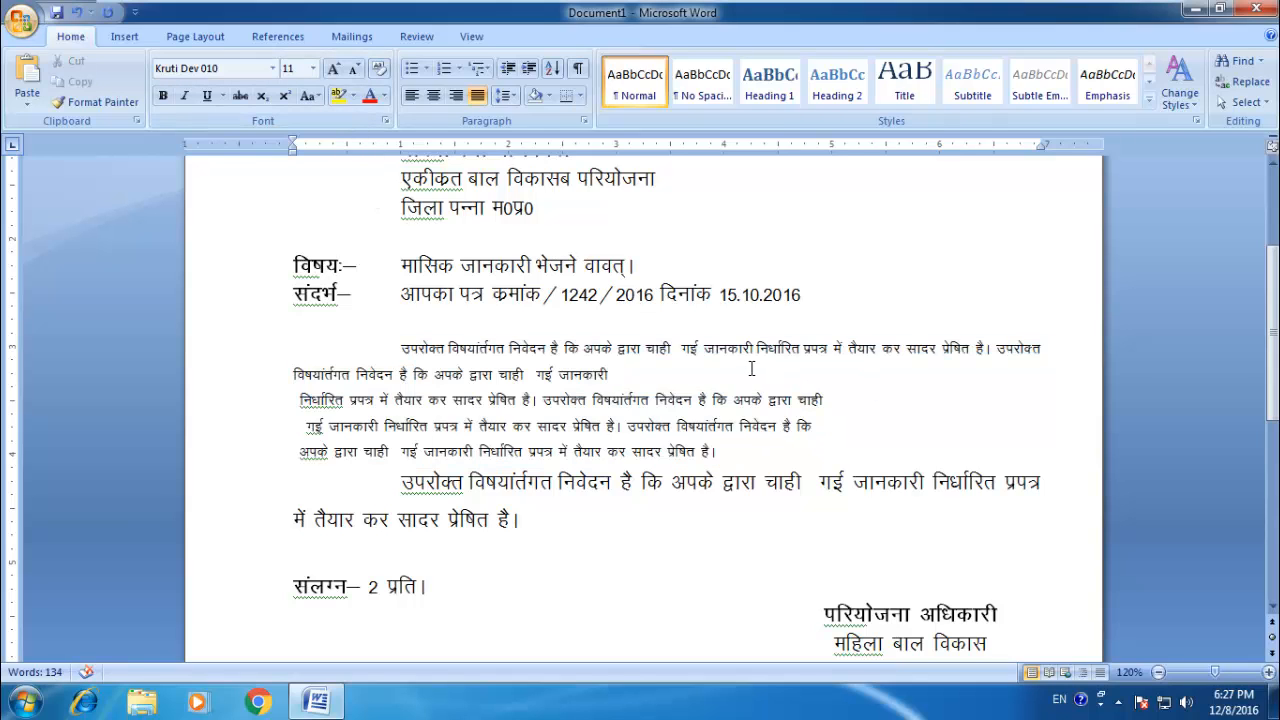
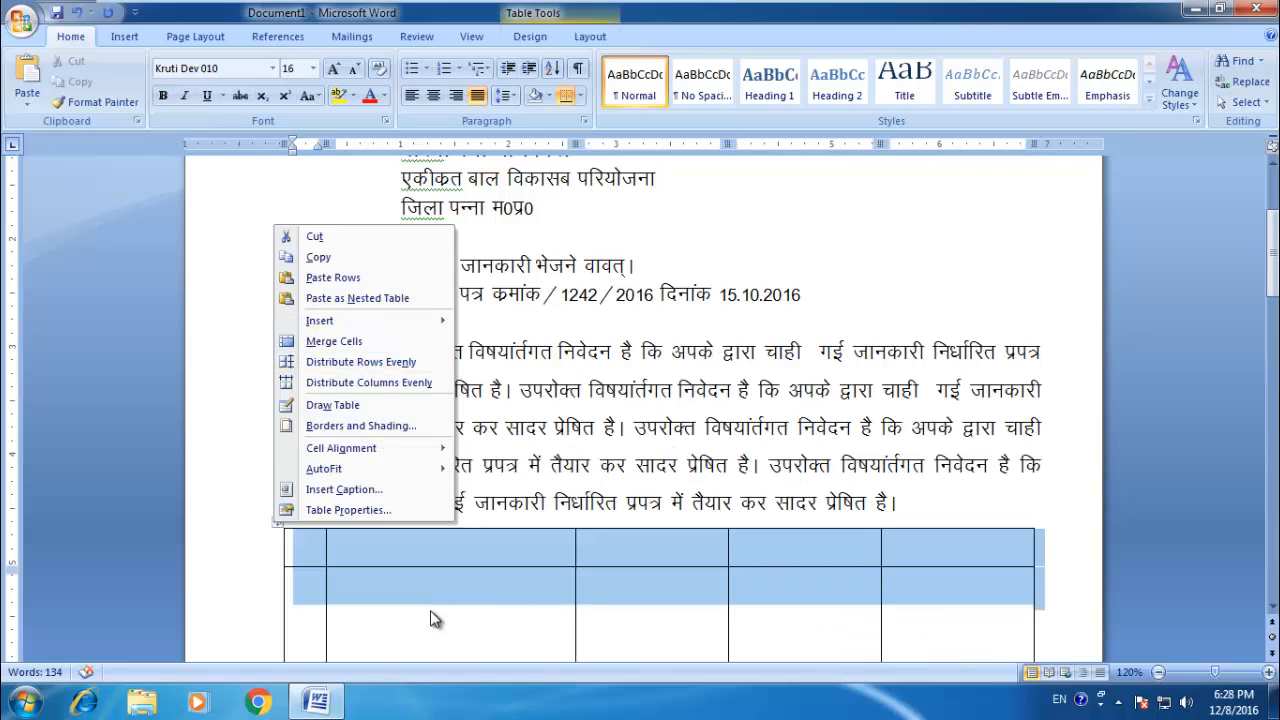
Step: Cut the empty table below the main paragraph and remove the blank space before the closing उपरोक्त paragraph
key(Escape)
click(434, 612)
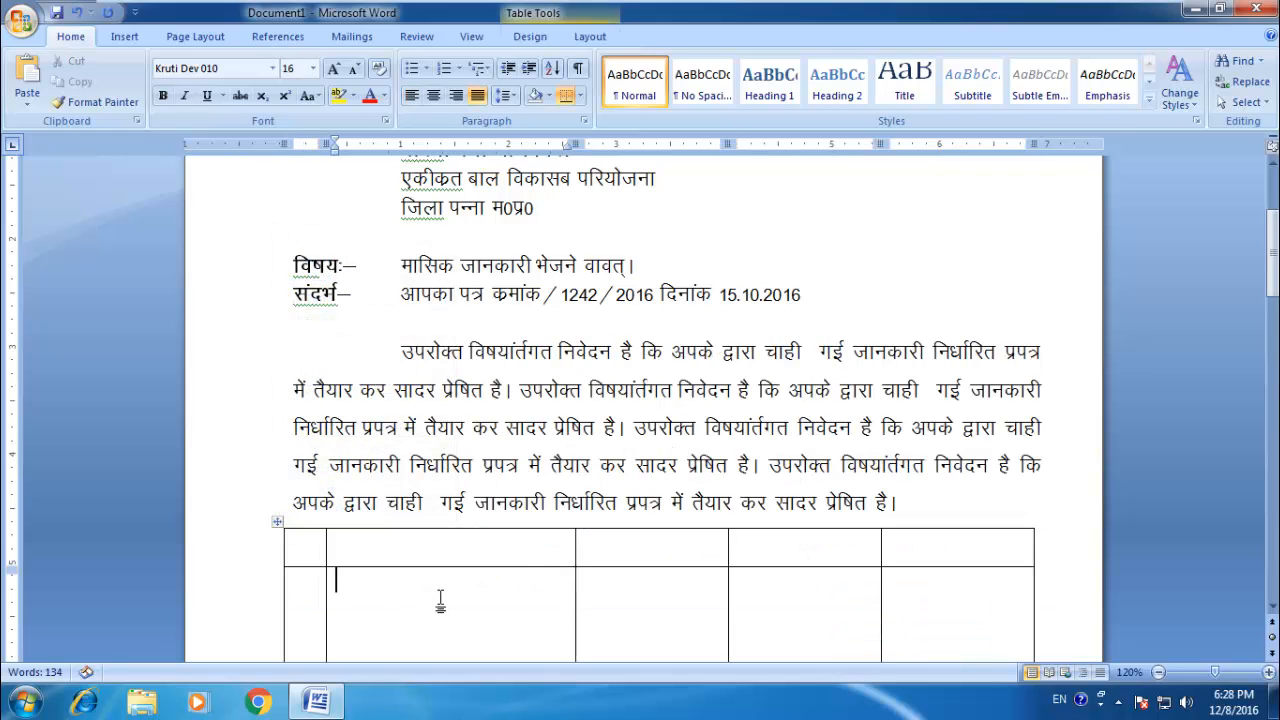
right_click(276, 526)
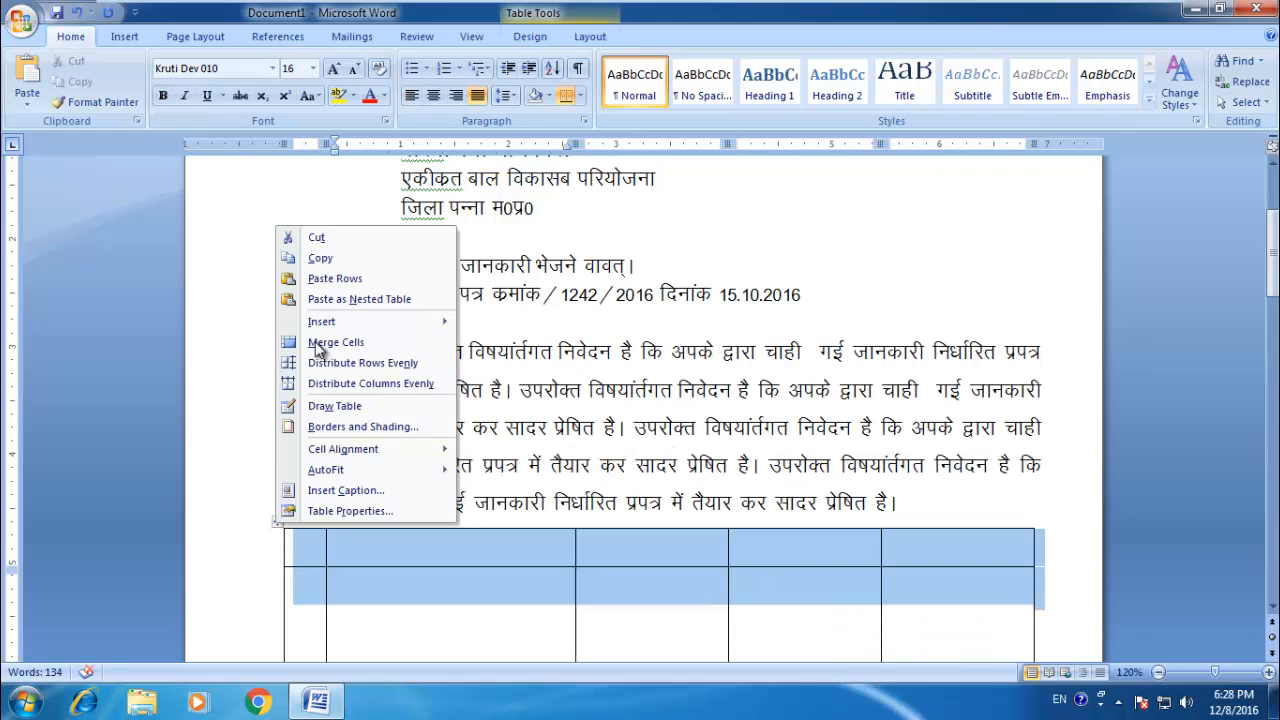
click(318, 237)
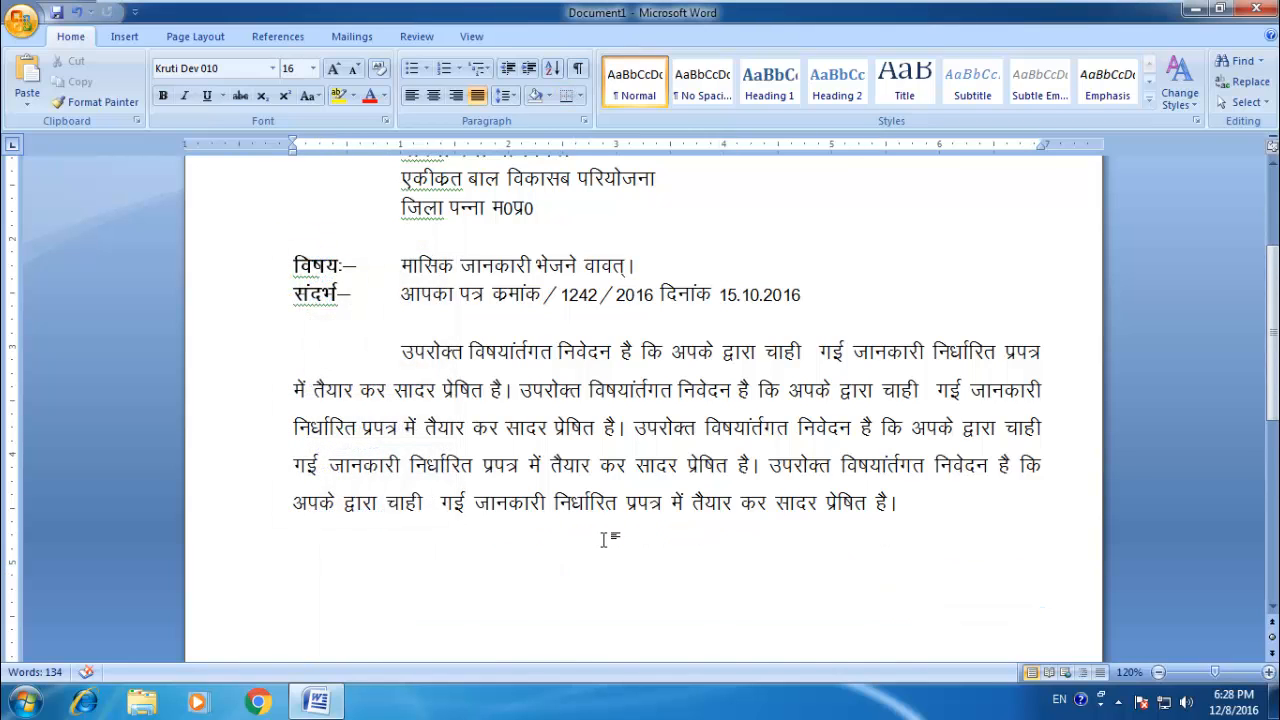
key(Delete)
key(Delete)
key(Delete)
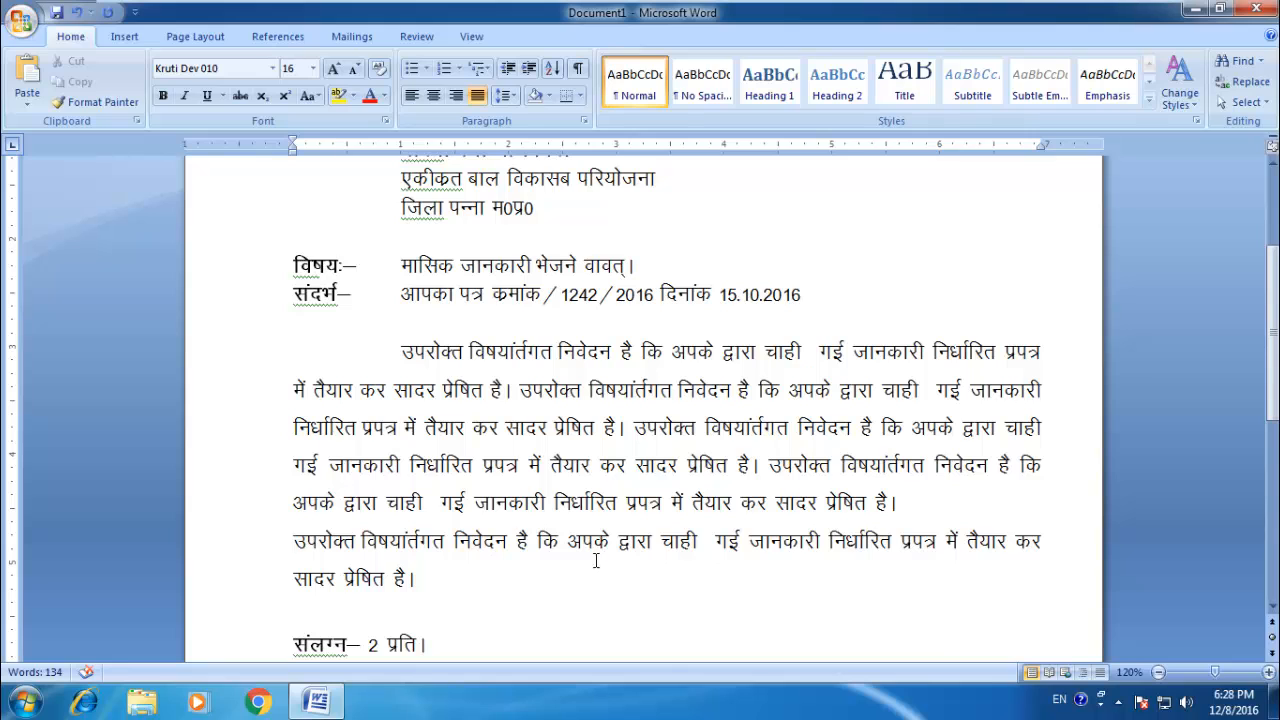
Step: Start an automatically numbered list at 1 on a new line below the main paragraph and enter a filler first item
scroll(621, 389, down, 1)
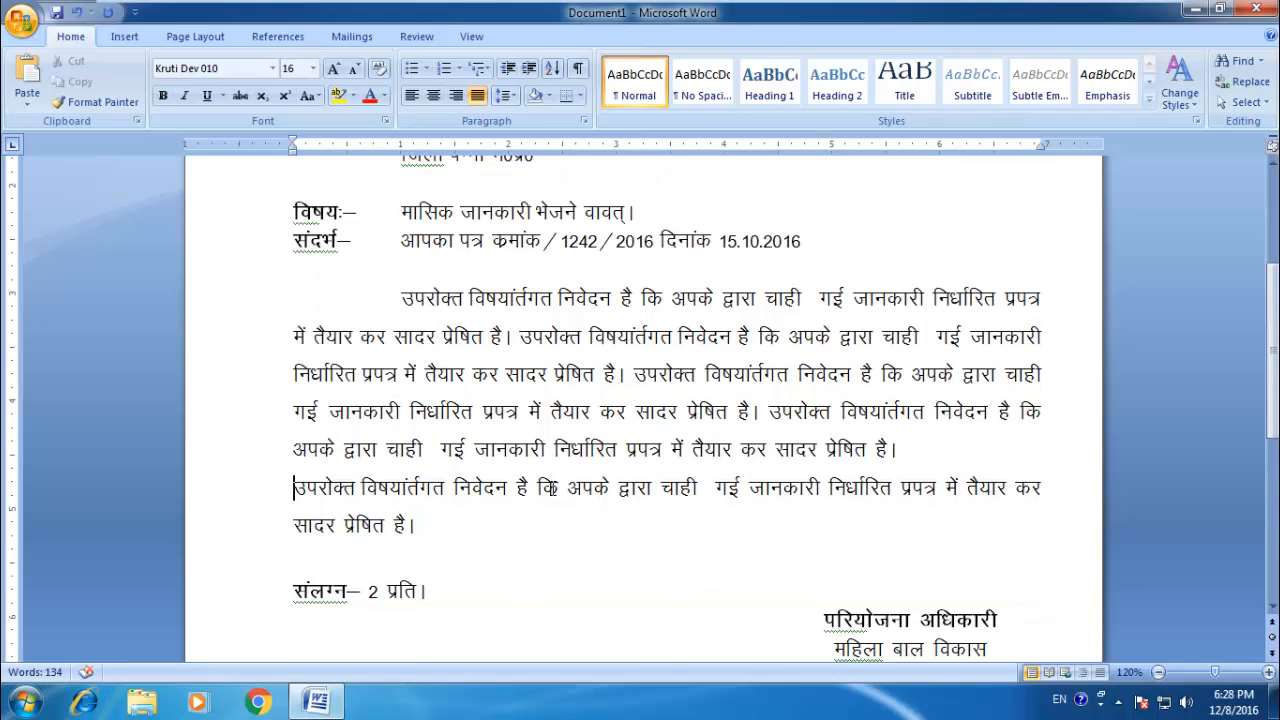
key(Return)
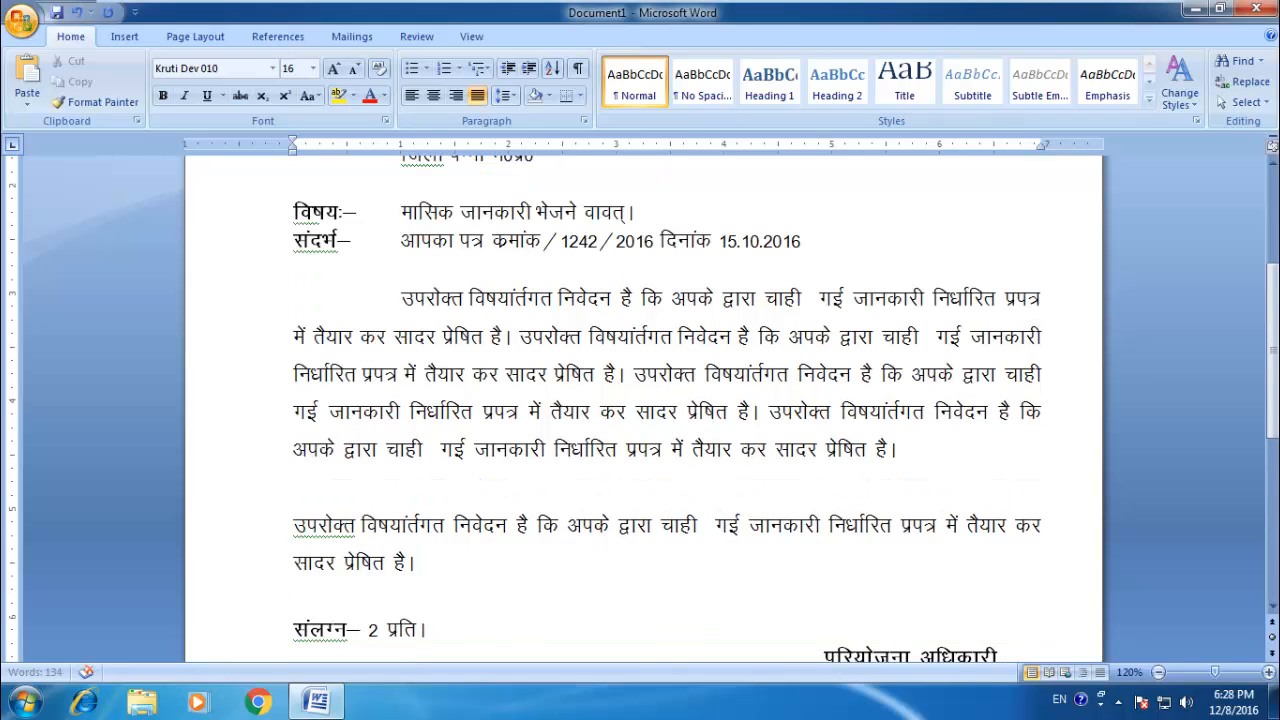
text(1)
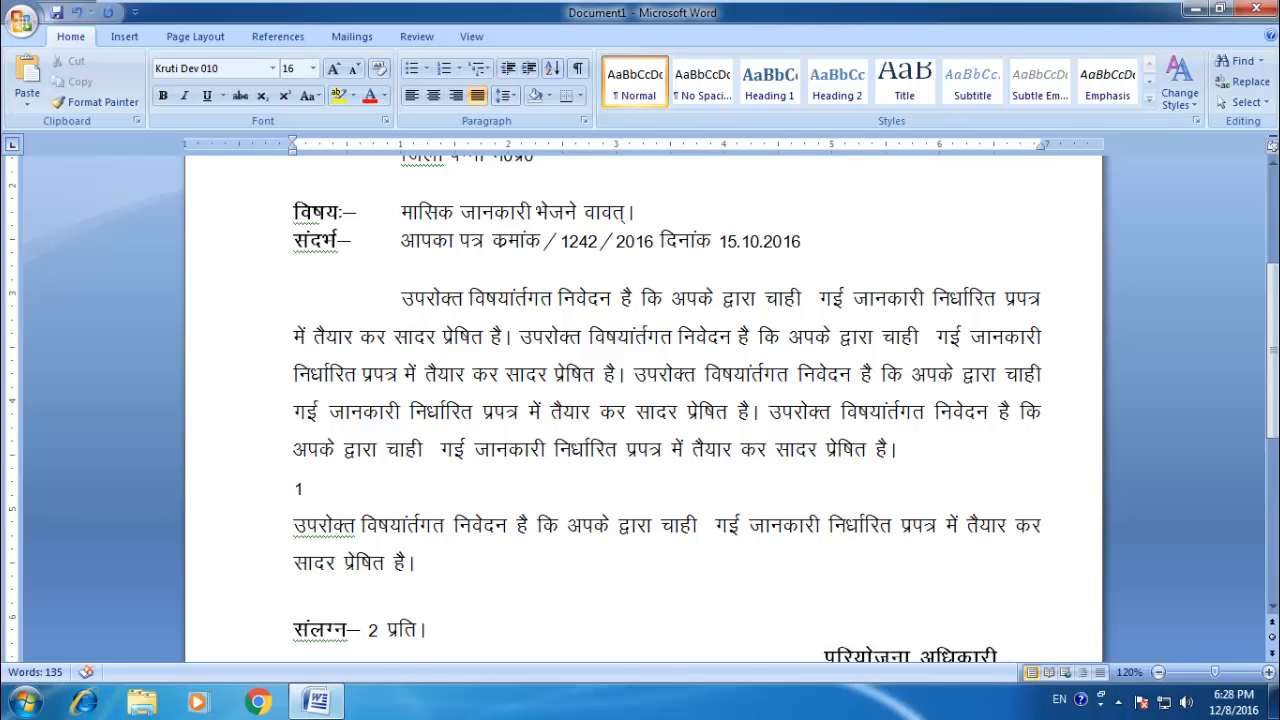
text(. )
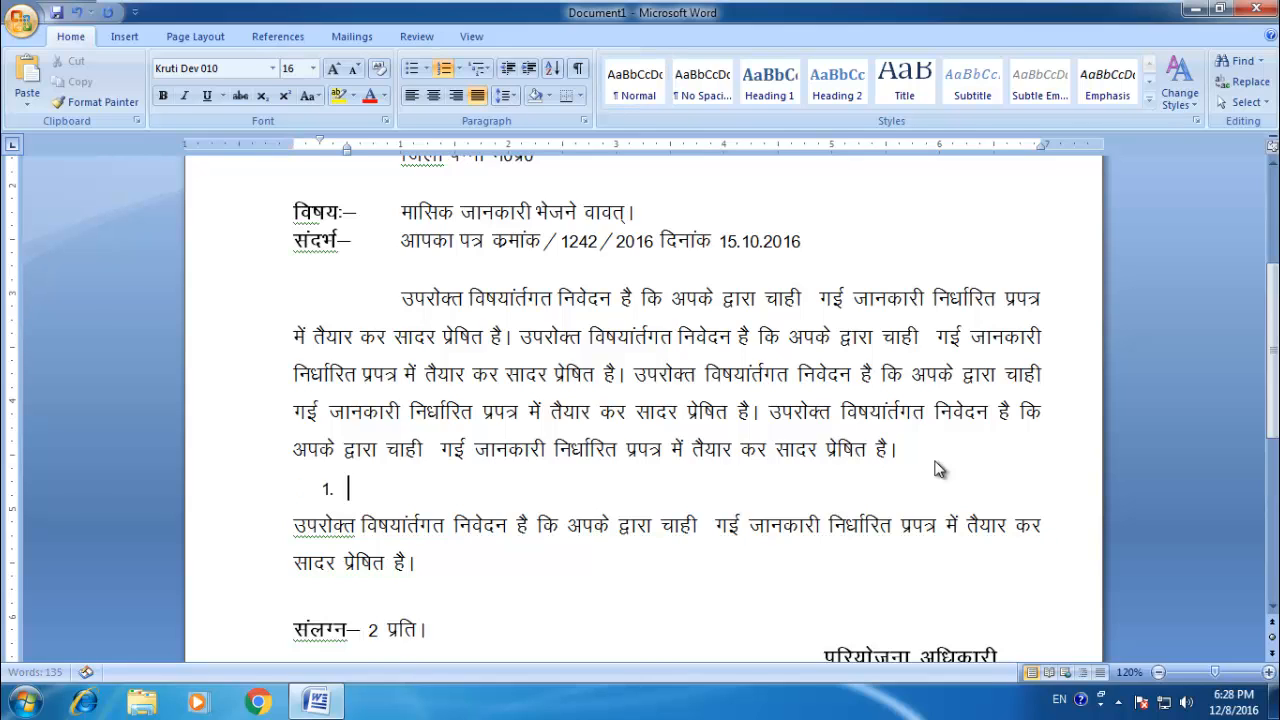
text(रीकरि)
key(Return)
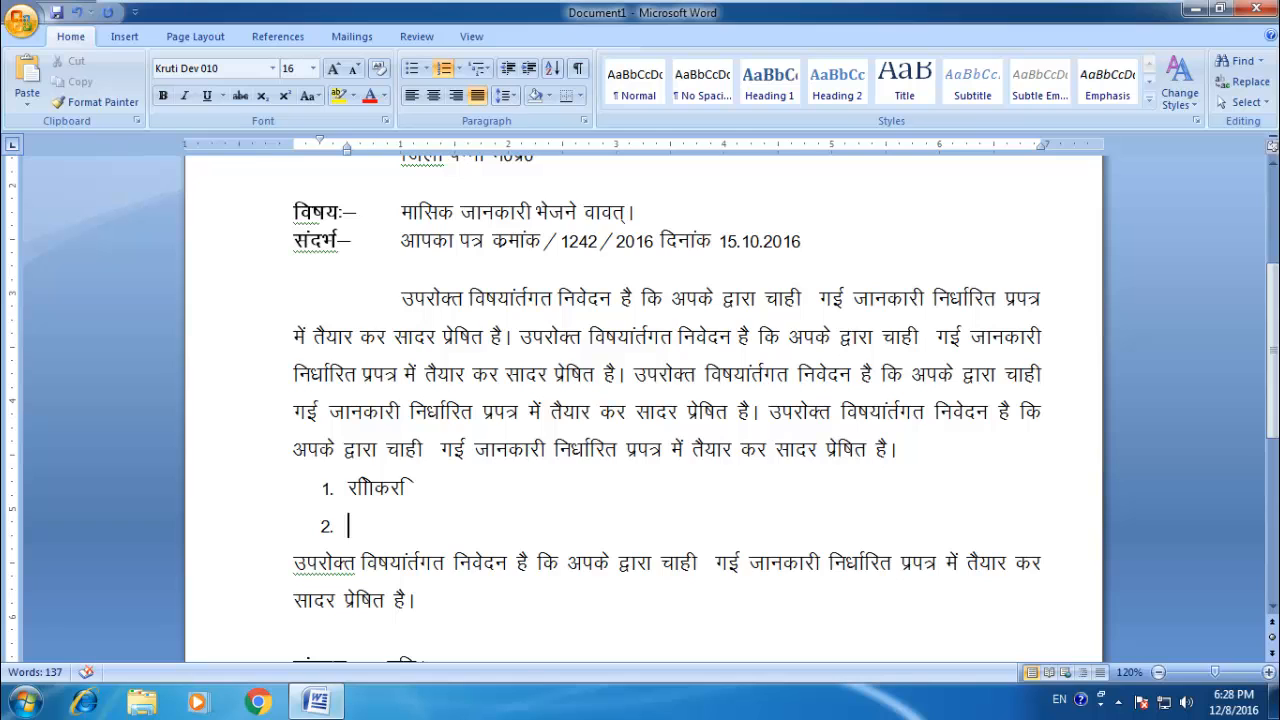
Step: Add three more filler items to the numbered list, the first of them beginning with 2546464
text(2546464कि)
key(Return)
text(कि)
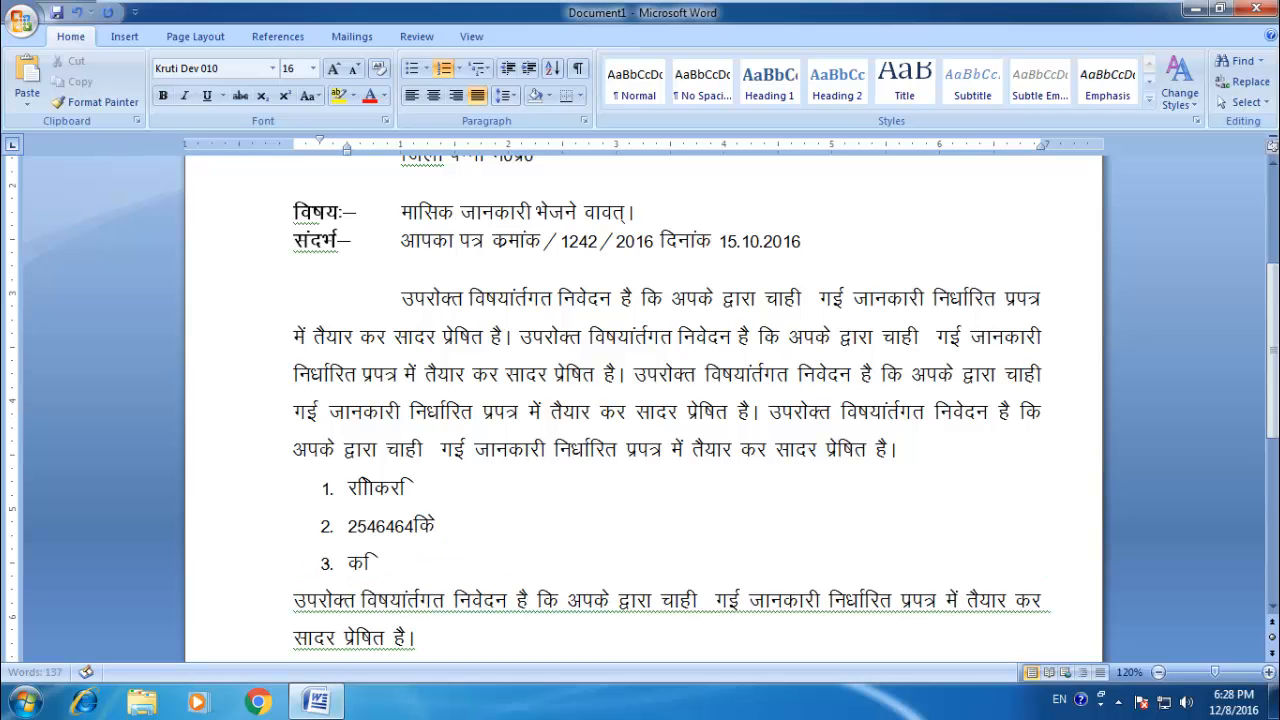
text(ंकिकिकिहिकि)
key(Return)
text(क)
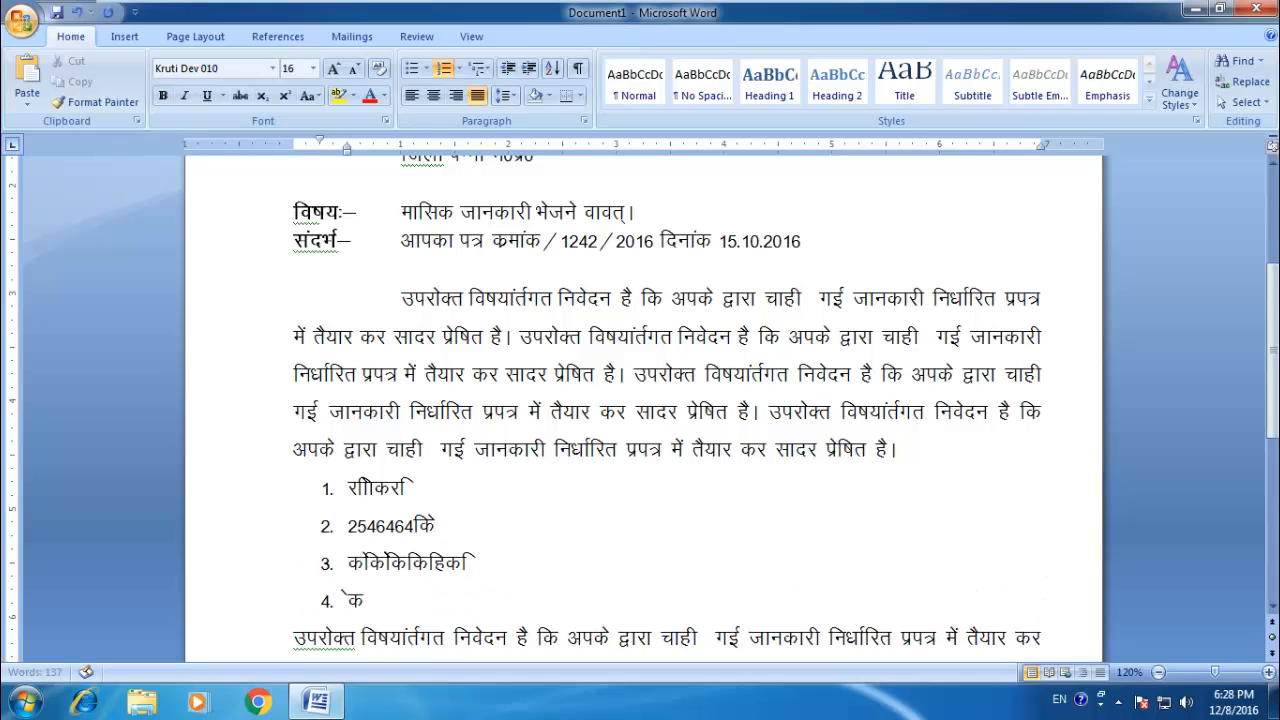
text(हकिहहहकहकि)
key(Return)
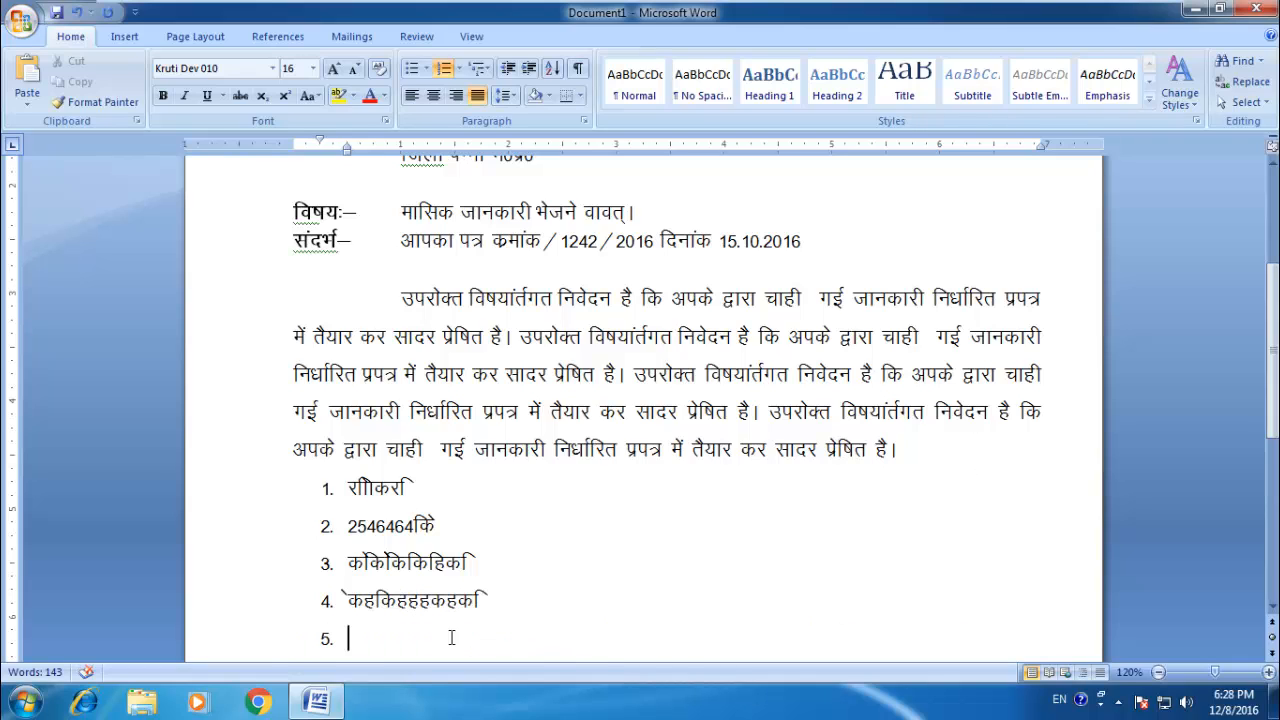
Step: End the numbered list by removing its empty fifth number, and delete the four filler items
key(BackSpace)
key(BackSpace)
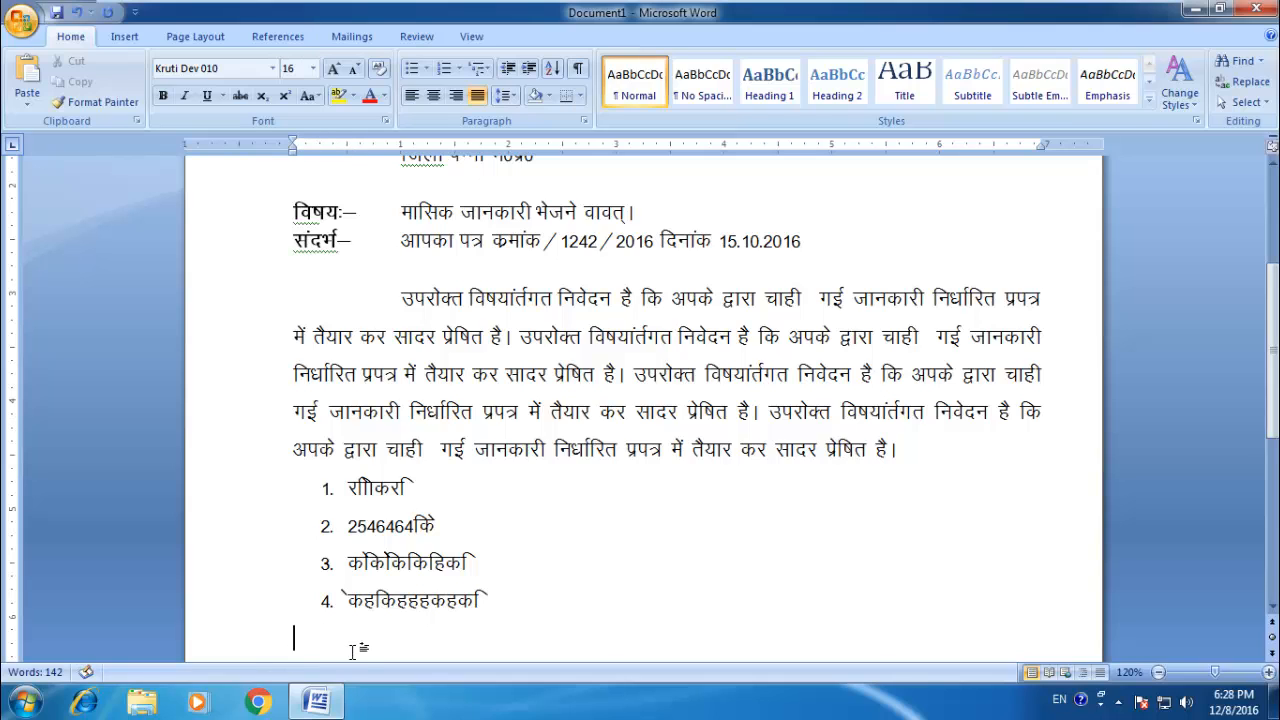
key(ctrl+v)
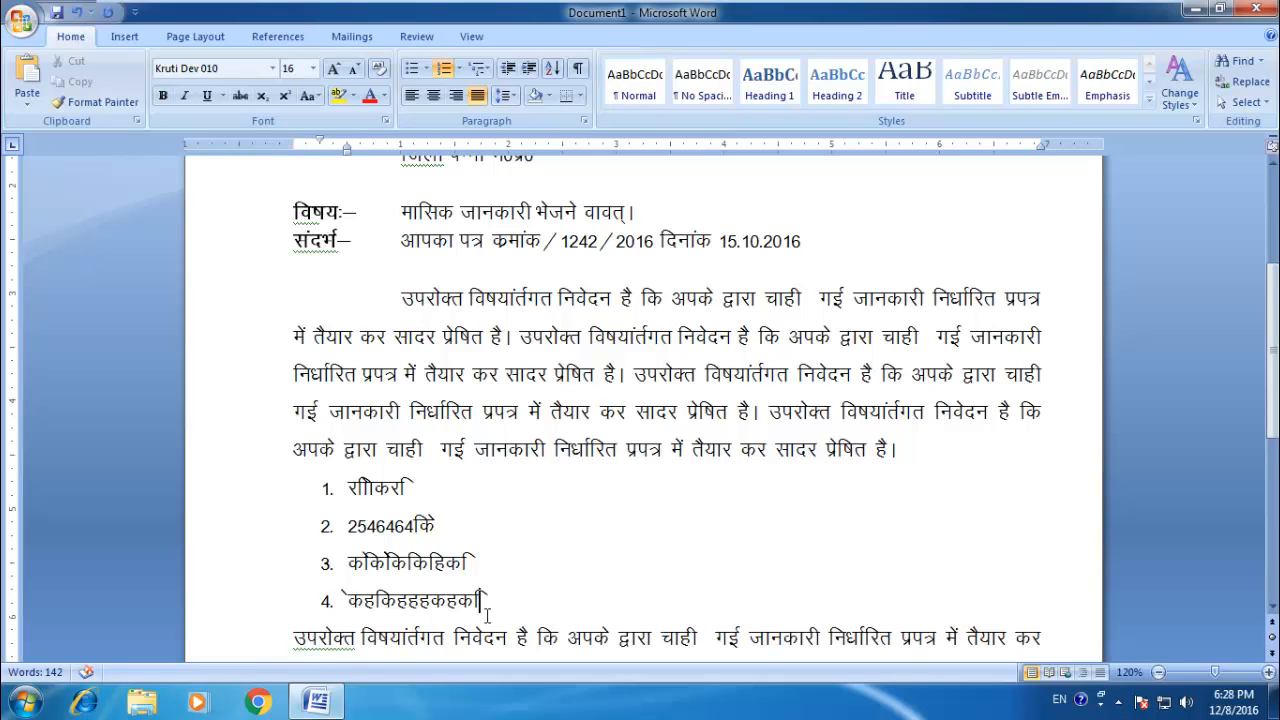
drag(489, 600, 304, 482)
key(Delete)
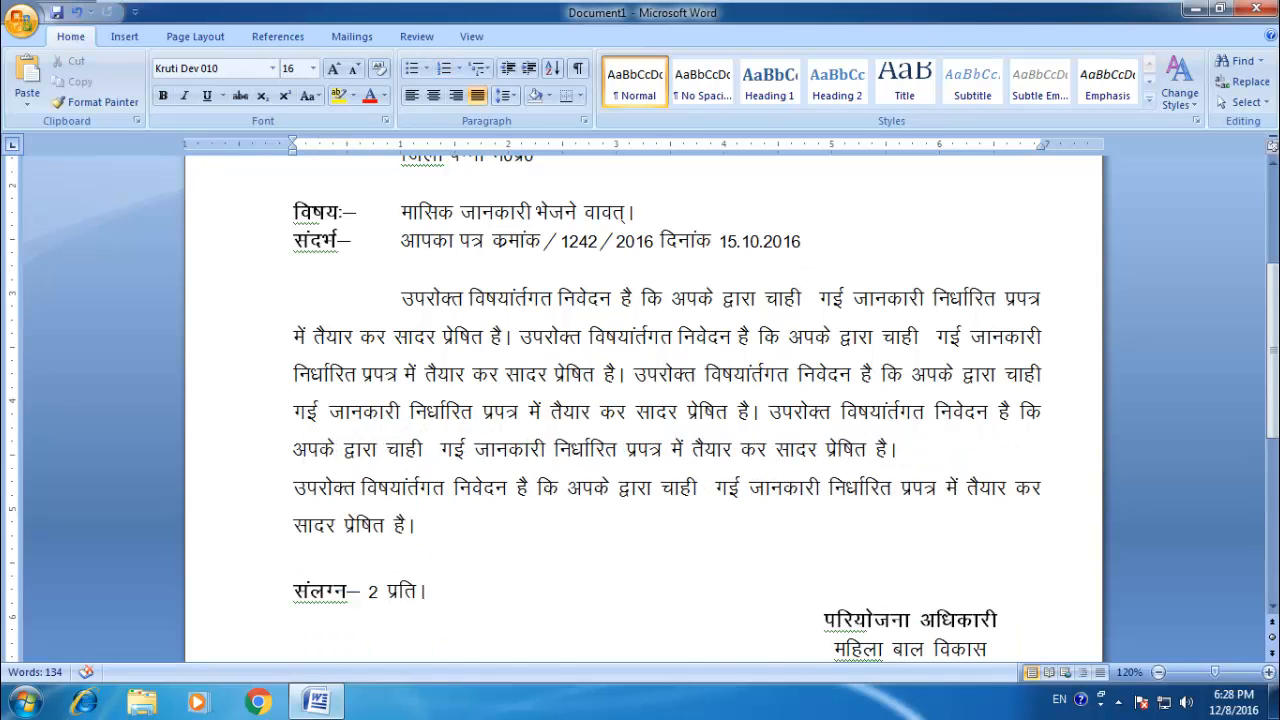
Step: Enter four lines of filler text below the main paragraph, starting the first with a plain 1 and a space instead of automatic numbering
key(Return)
key(Up)
text(1)
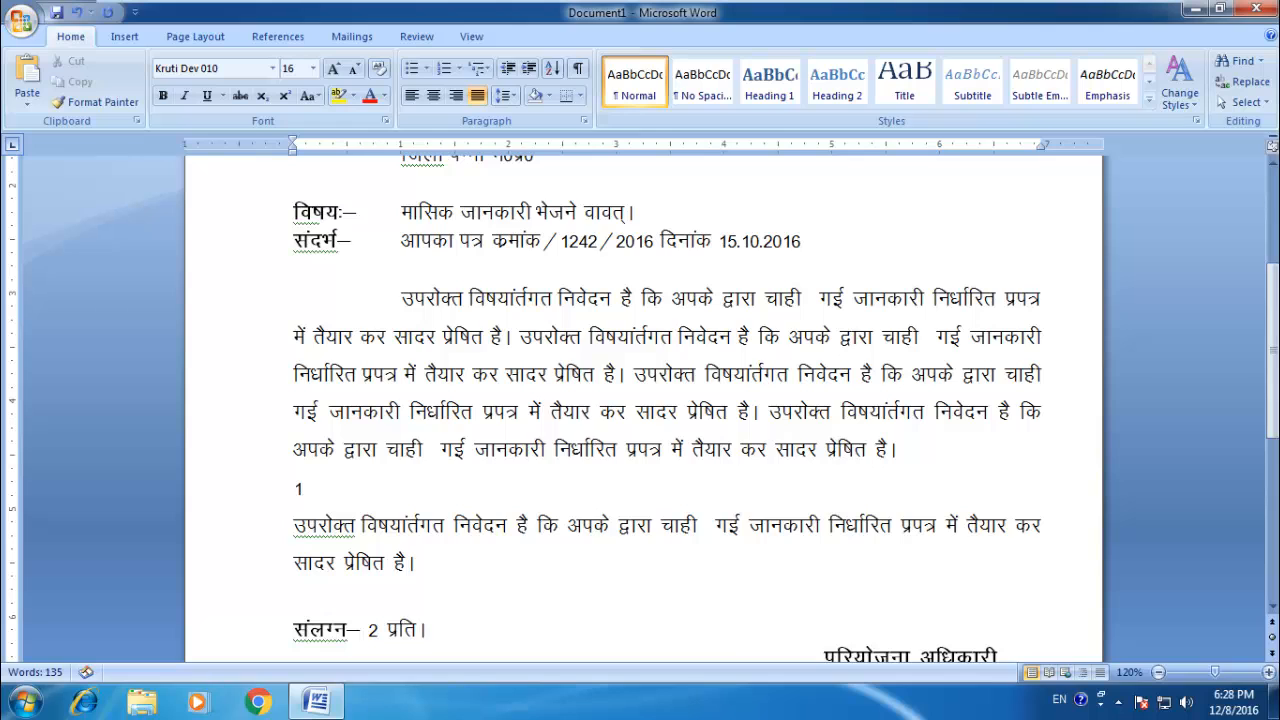
text( sdkfksdfjkf)
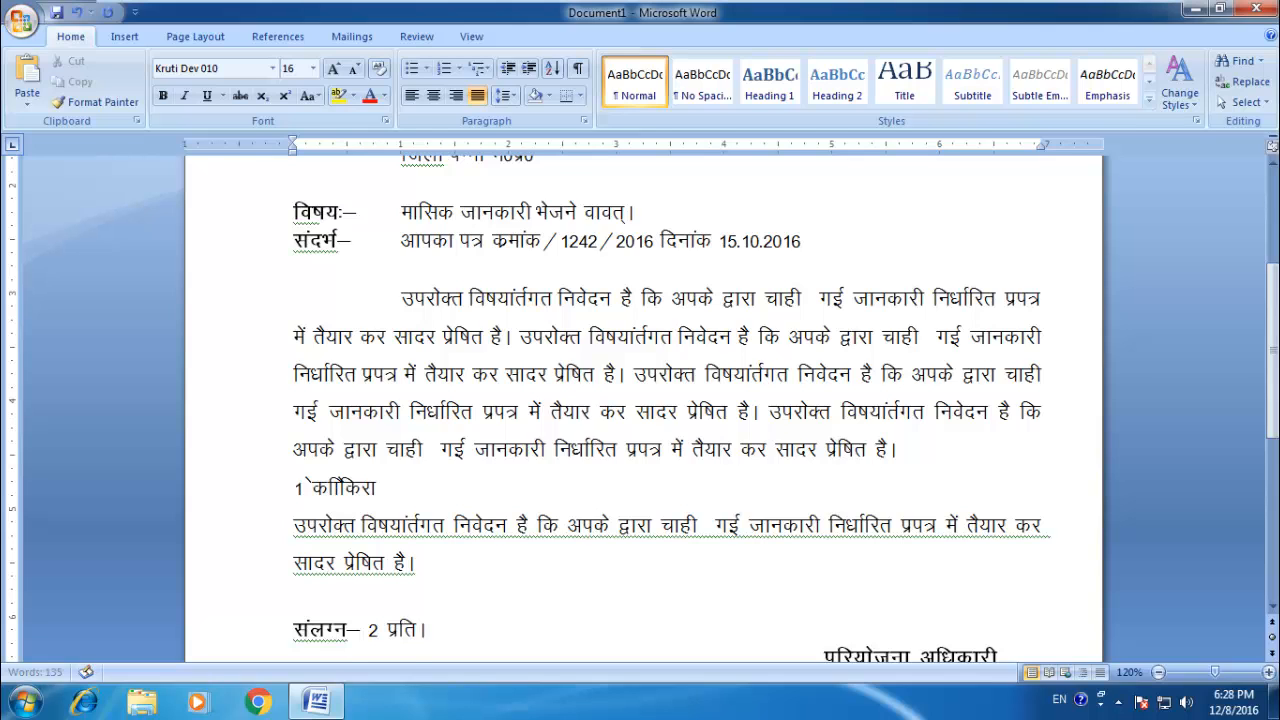
key(Return)
text(jksdhfd)
key(Return)
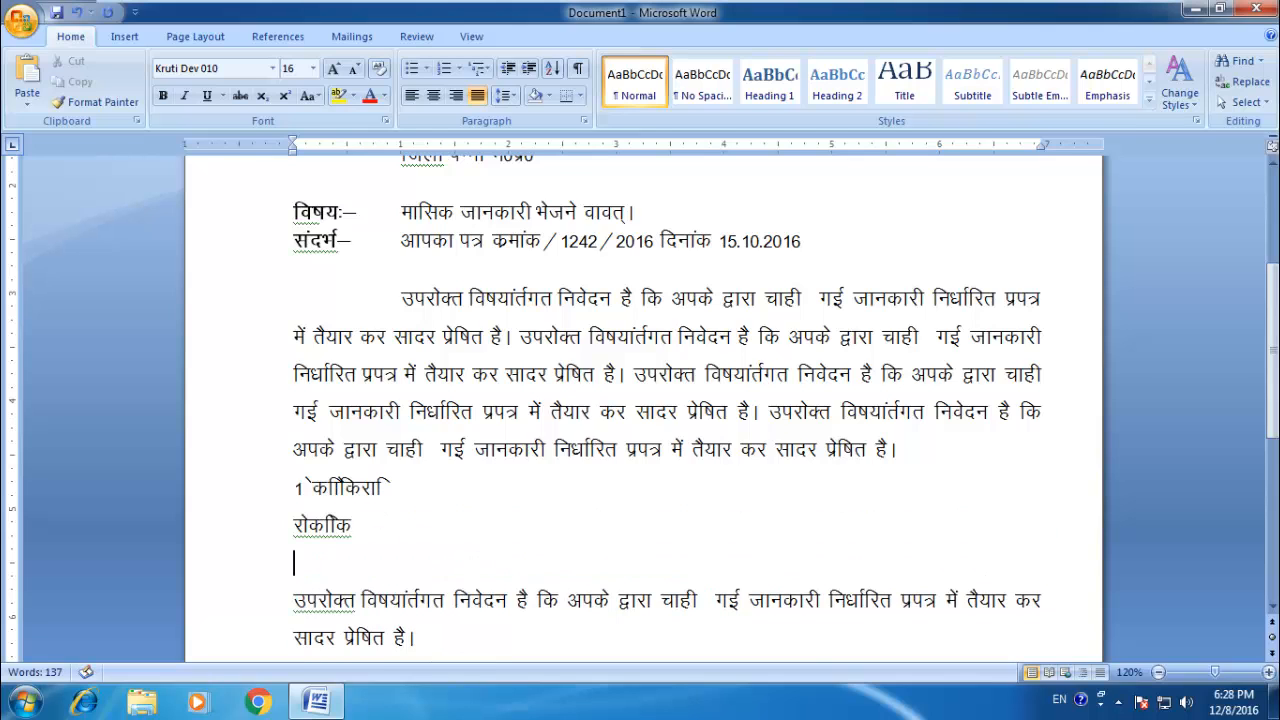
text(fdjkdjkfl)
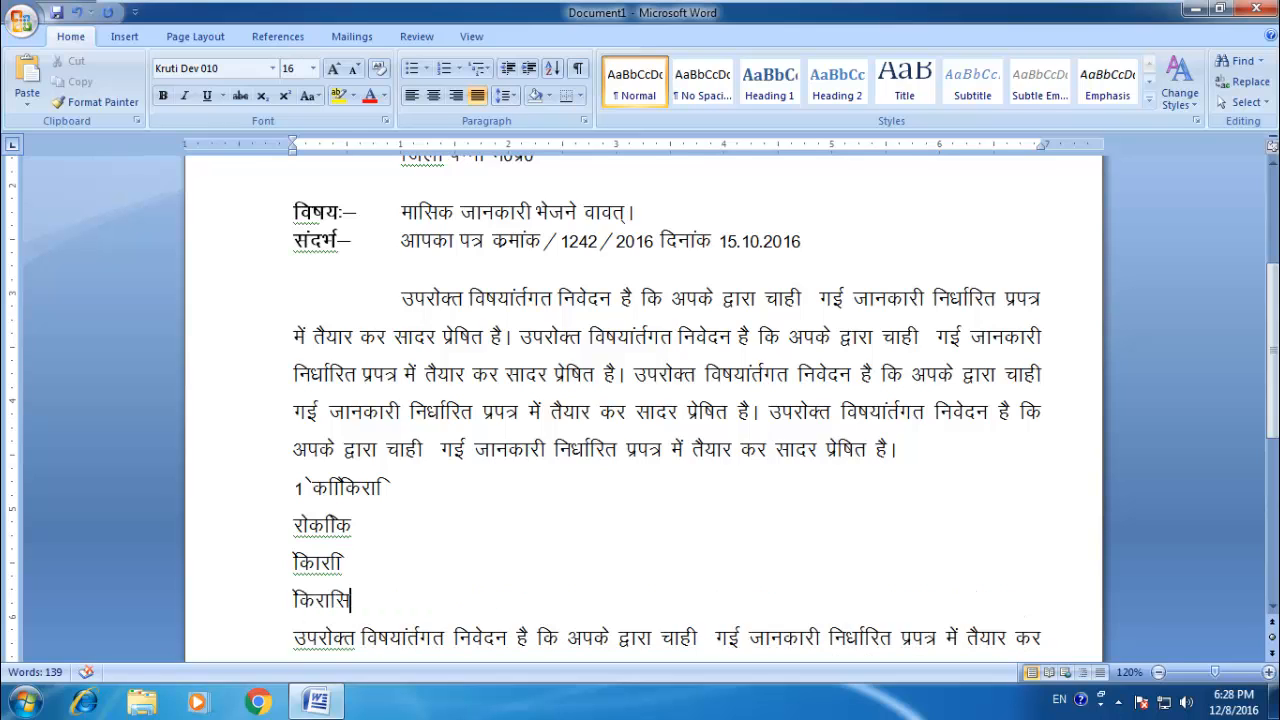
Step: Delete the four filler lines and insert an empty line between the main and closing paragraphs
drag(352, 600, 283, 492)
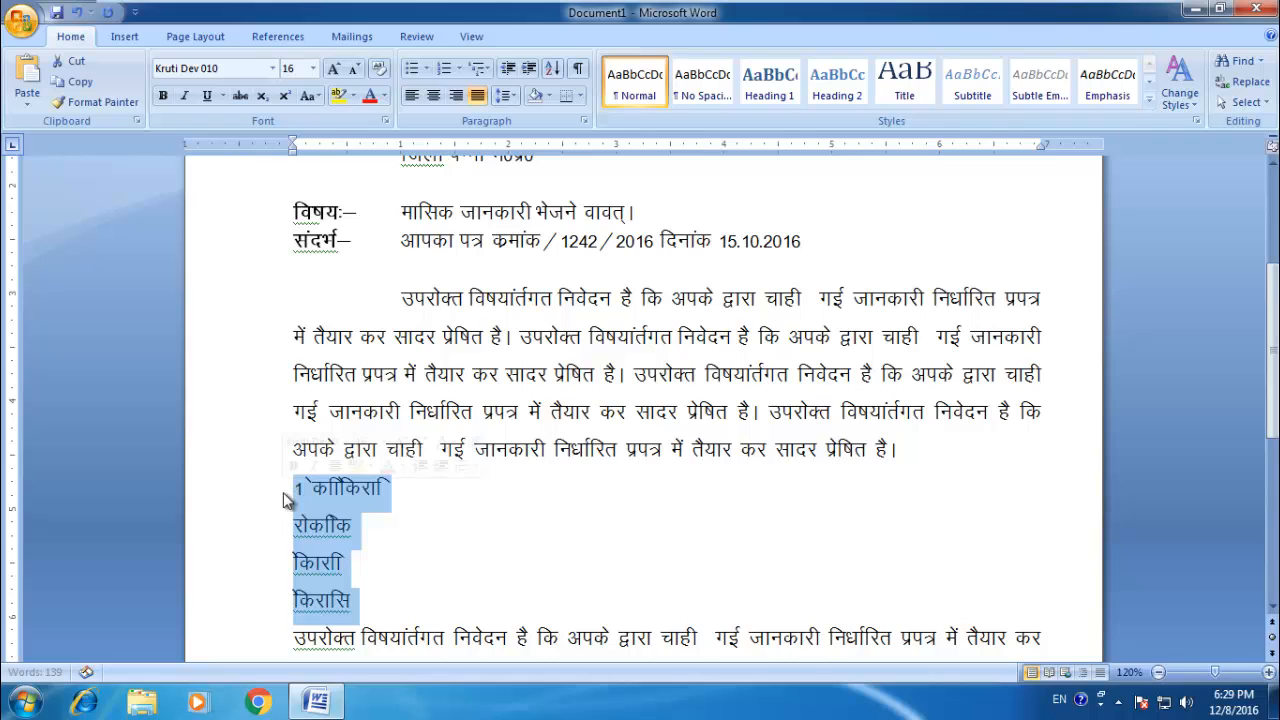
key(BackSpace)
key(Return)
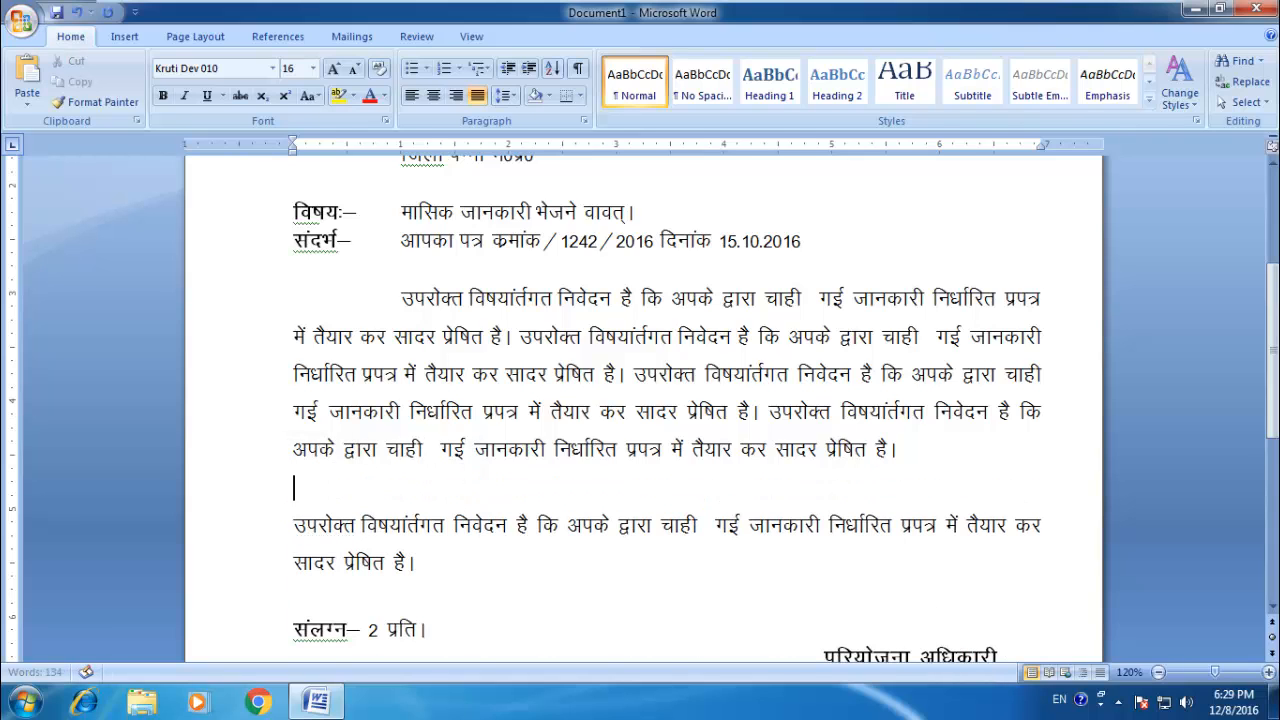
Step: Start an automatically numbered list at 1 on the empty line, enter राज as its first item and open a second item
text(1.)
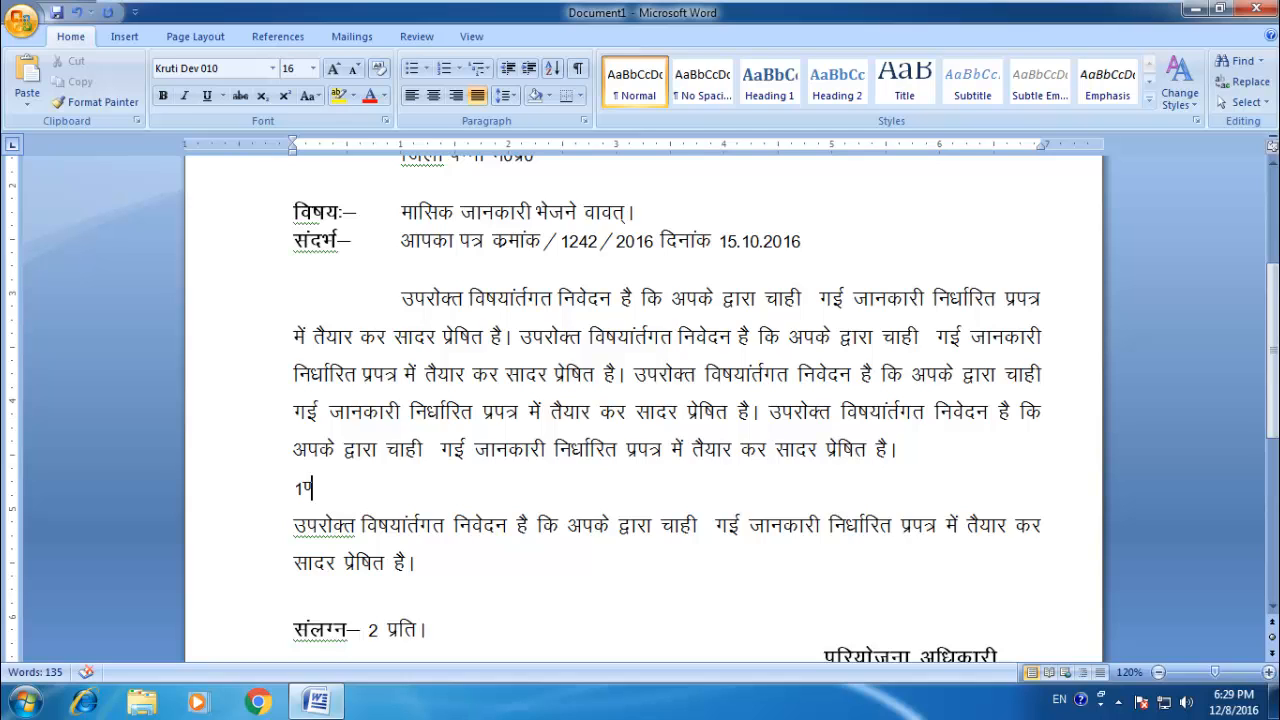
key(BackSpace)
text(-)
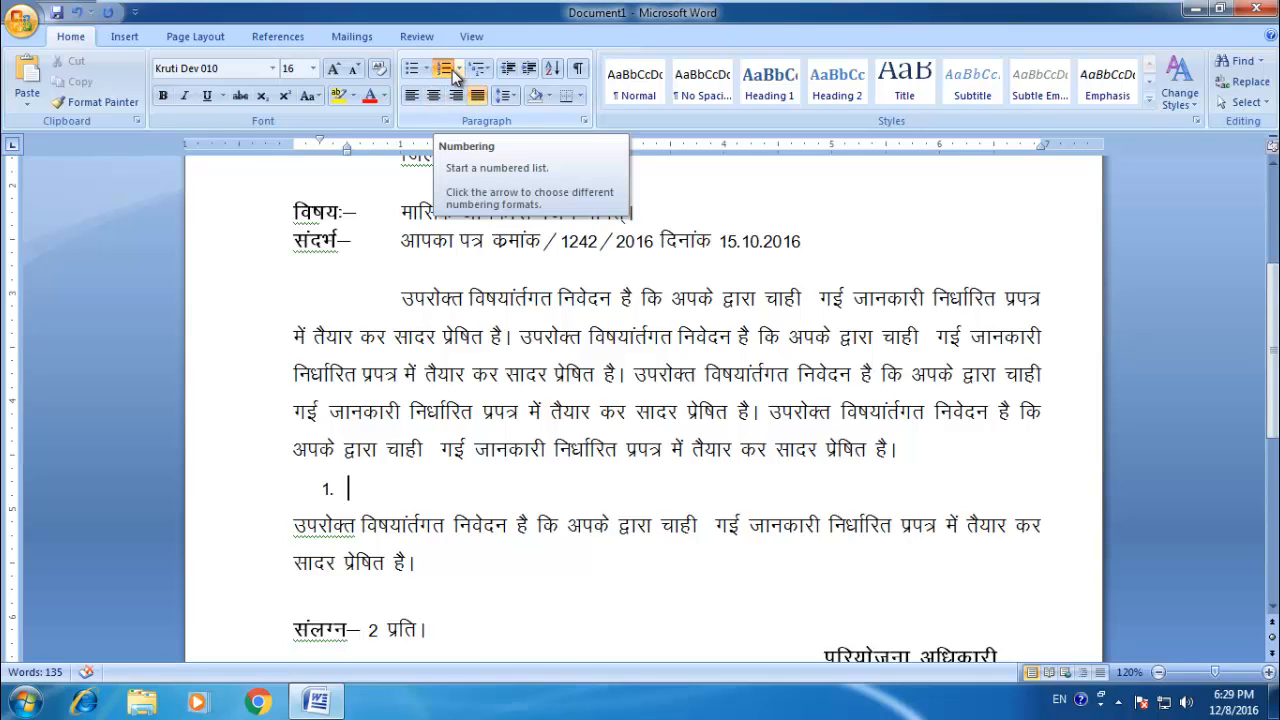
text(jkt)
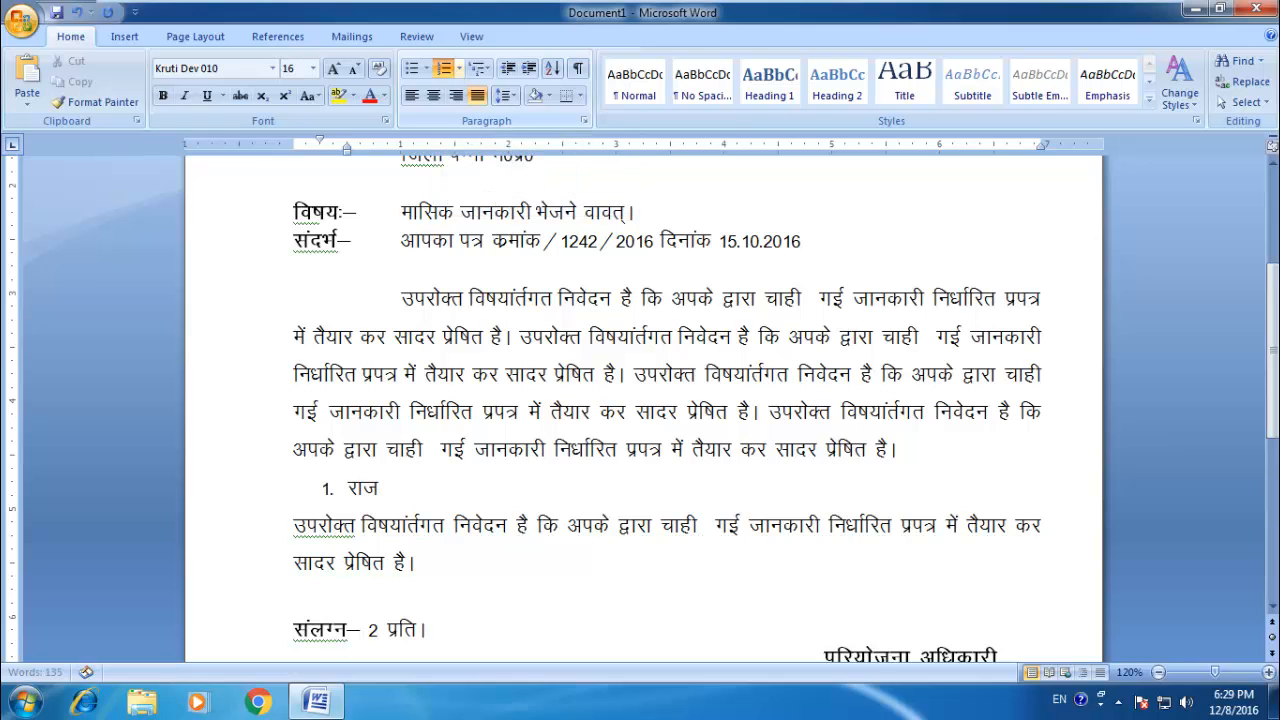
key(Return)
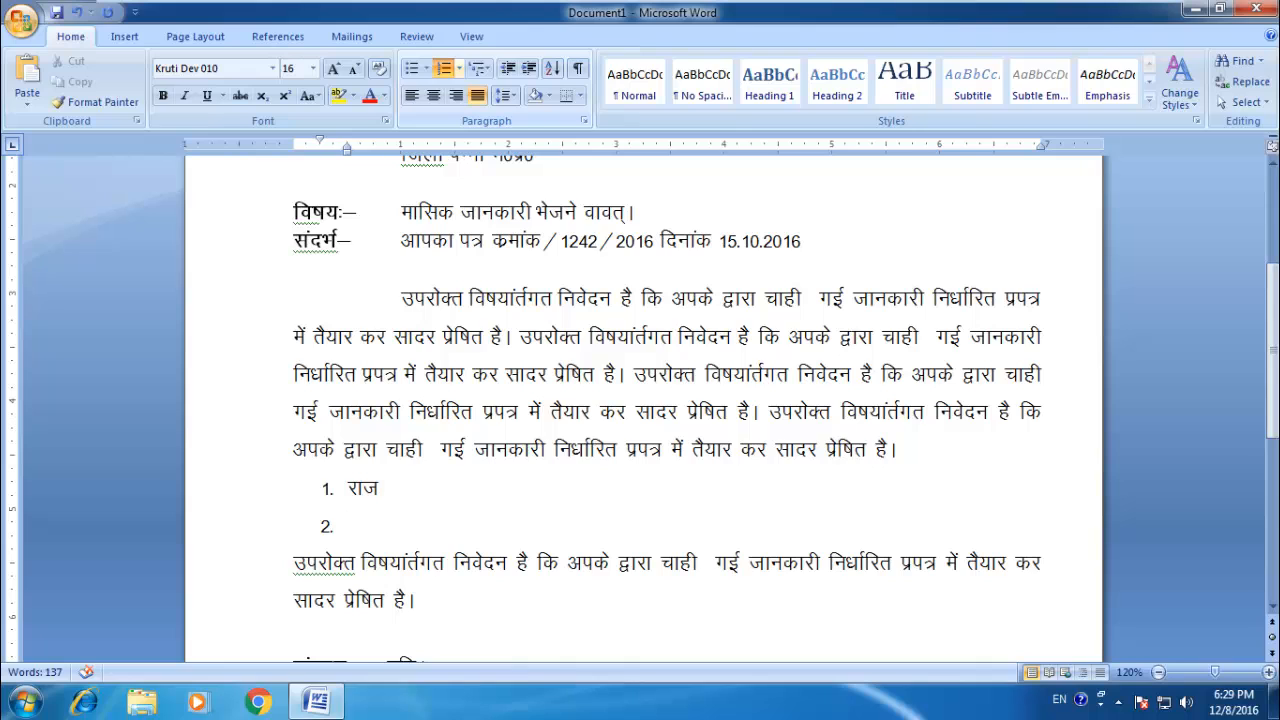
Step: Undo the automatic numbering and enter three filler lines, the first following the plain 1. and the others without numbers
key(ctrl+z)
key(ctrl+z)
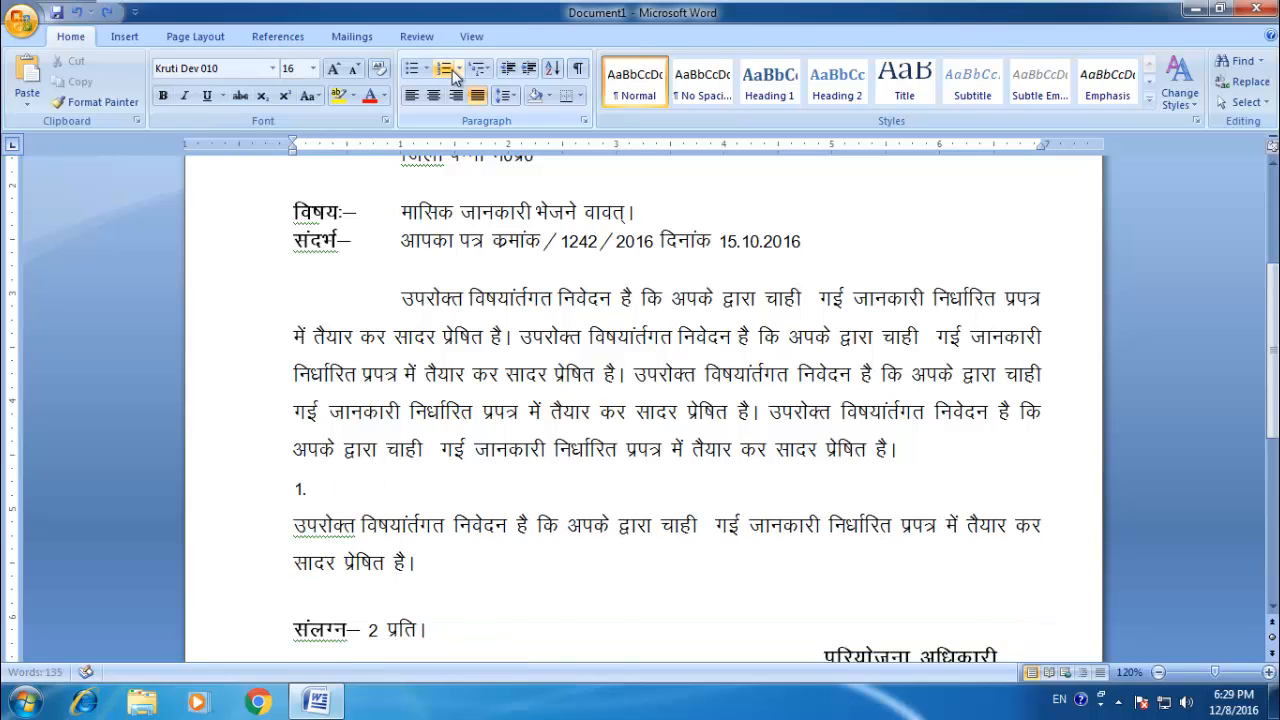
text(ककसरिस)
key(Return)
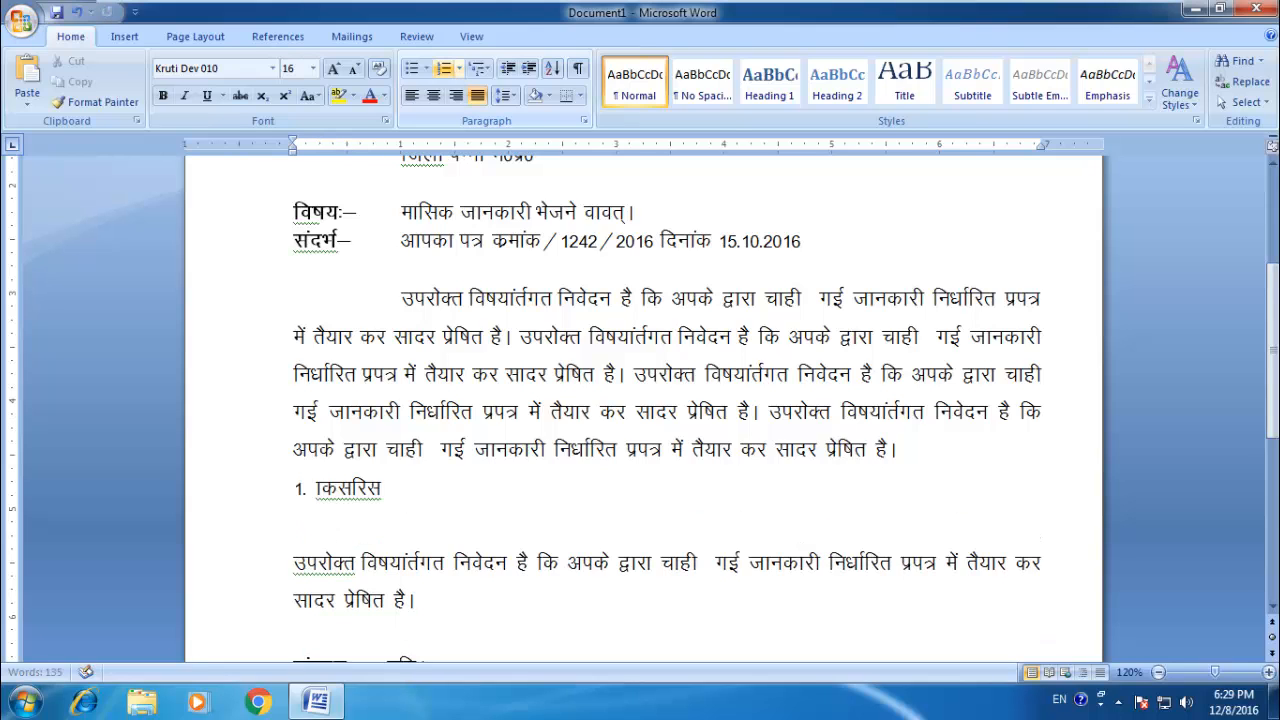
text(रेककोरि)
key(Return)
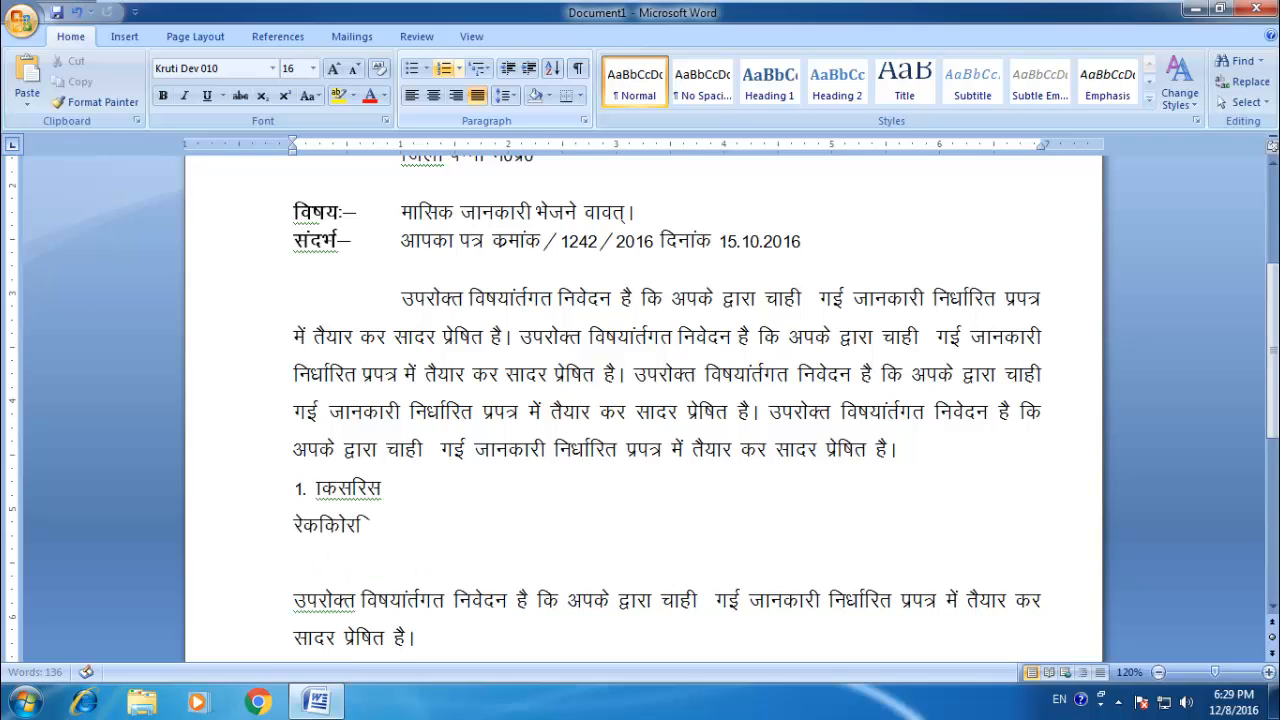
text(किरोकि)
key(Return)
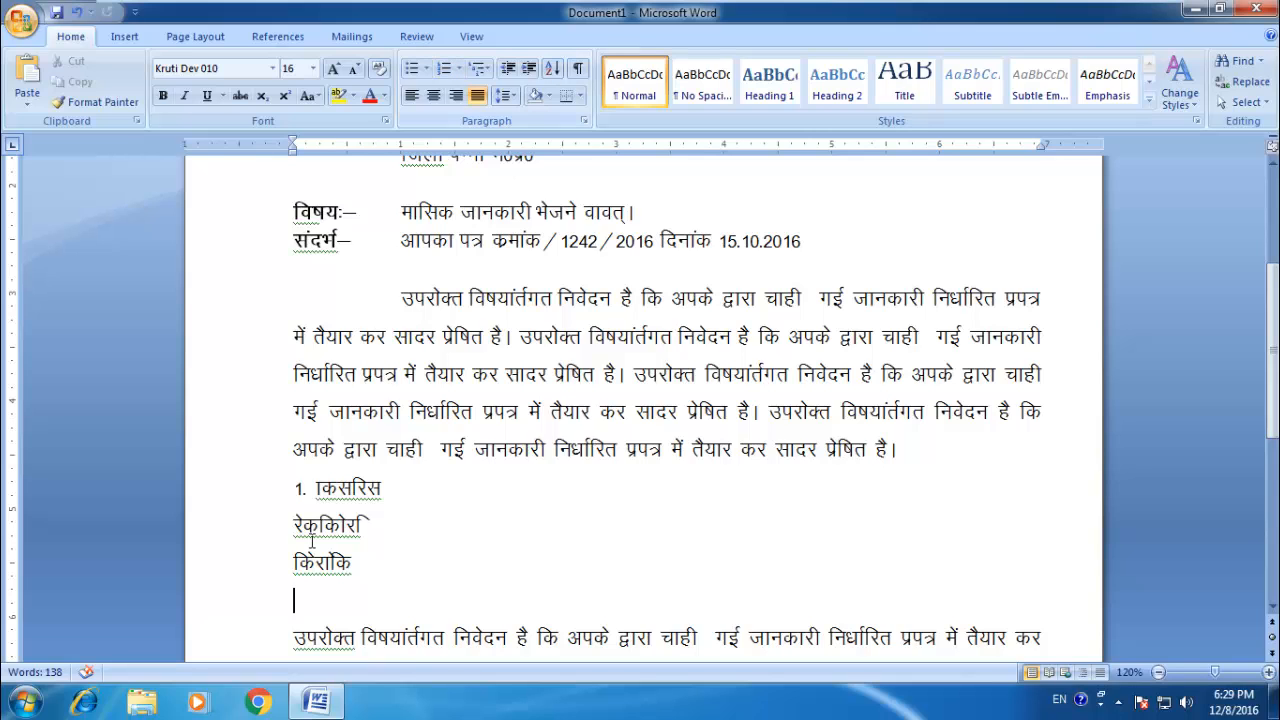
Step: Delete the three filler lines and start an automatically numbered list at 1 on the empty line
drag(366, 571, 243, 492)
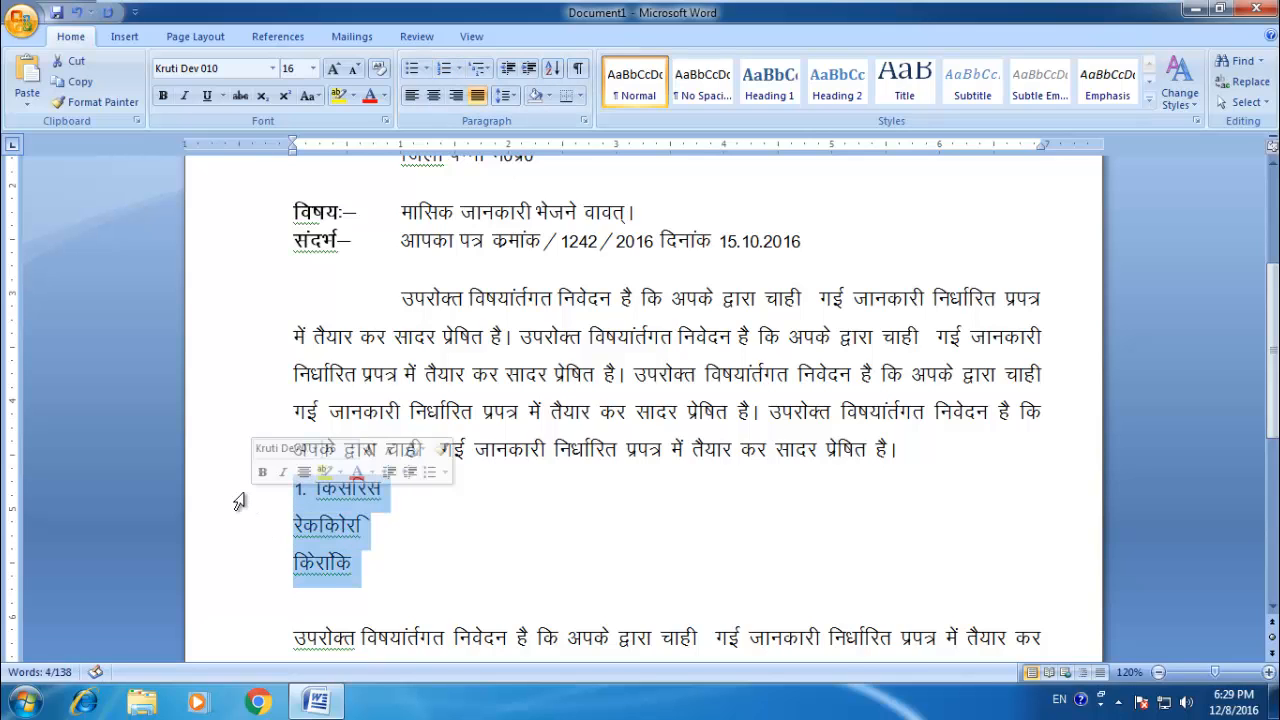
key(Delete)
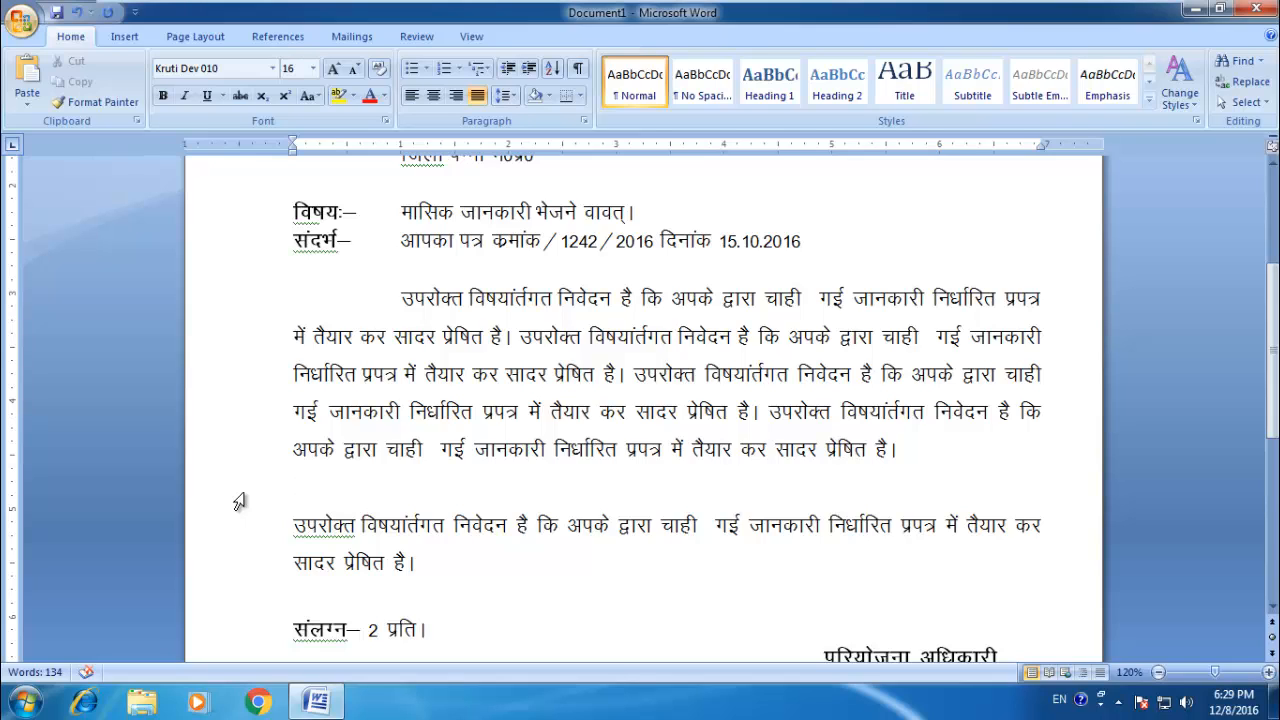
text(1.)
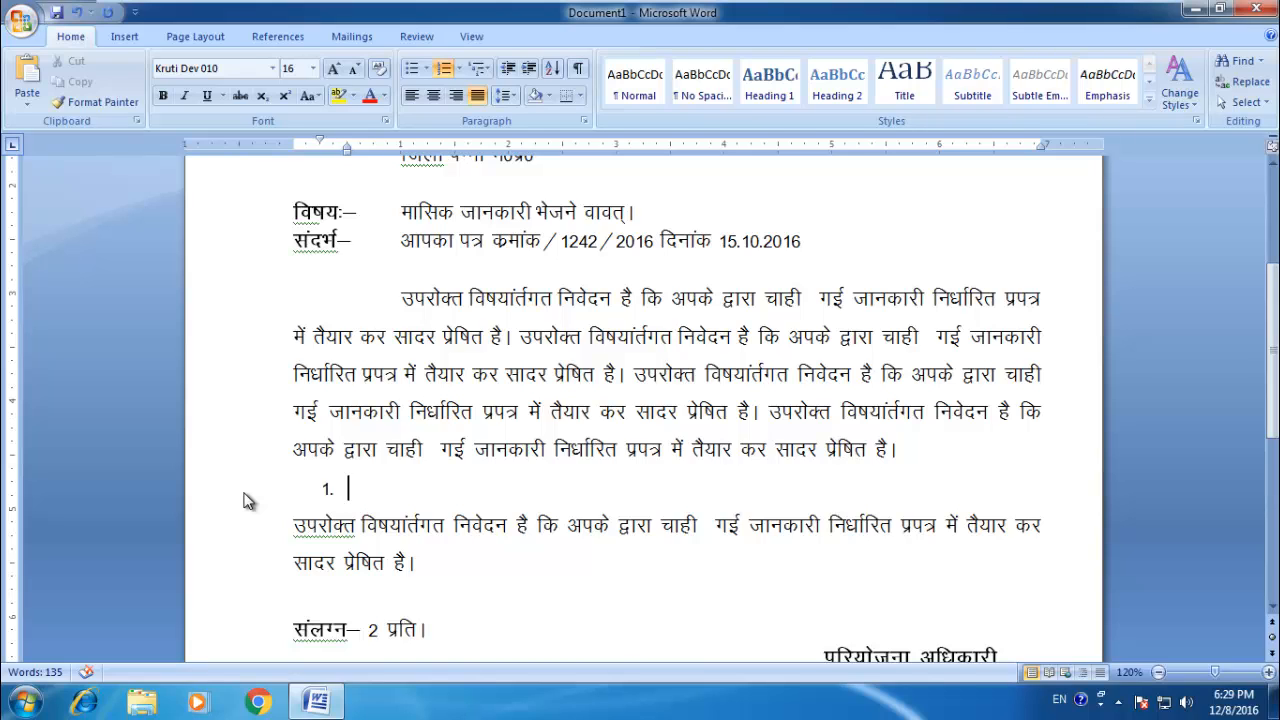
Step: Change the list's numbering format to i., ii., iii., enter a filler first item and open a second item
click(458, 68)
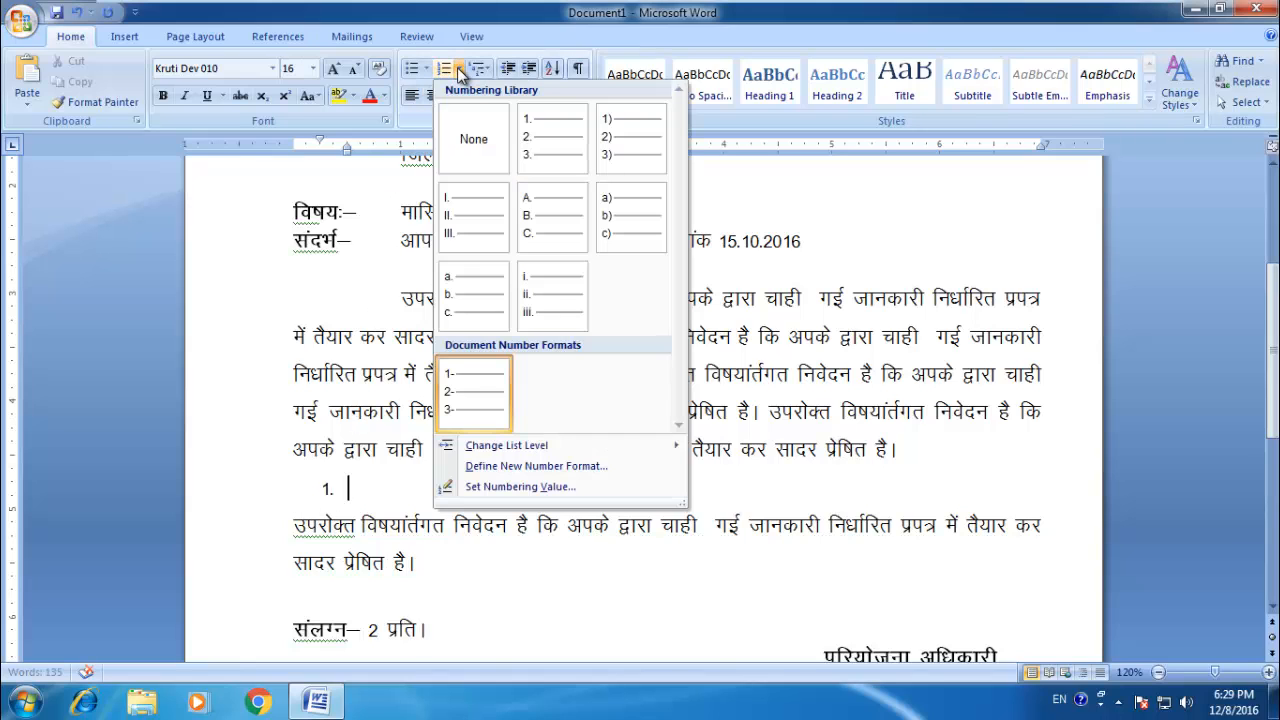
click(549, 279)
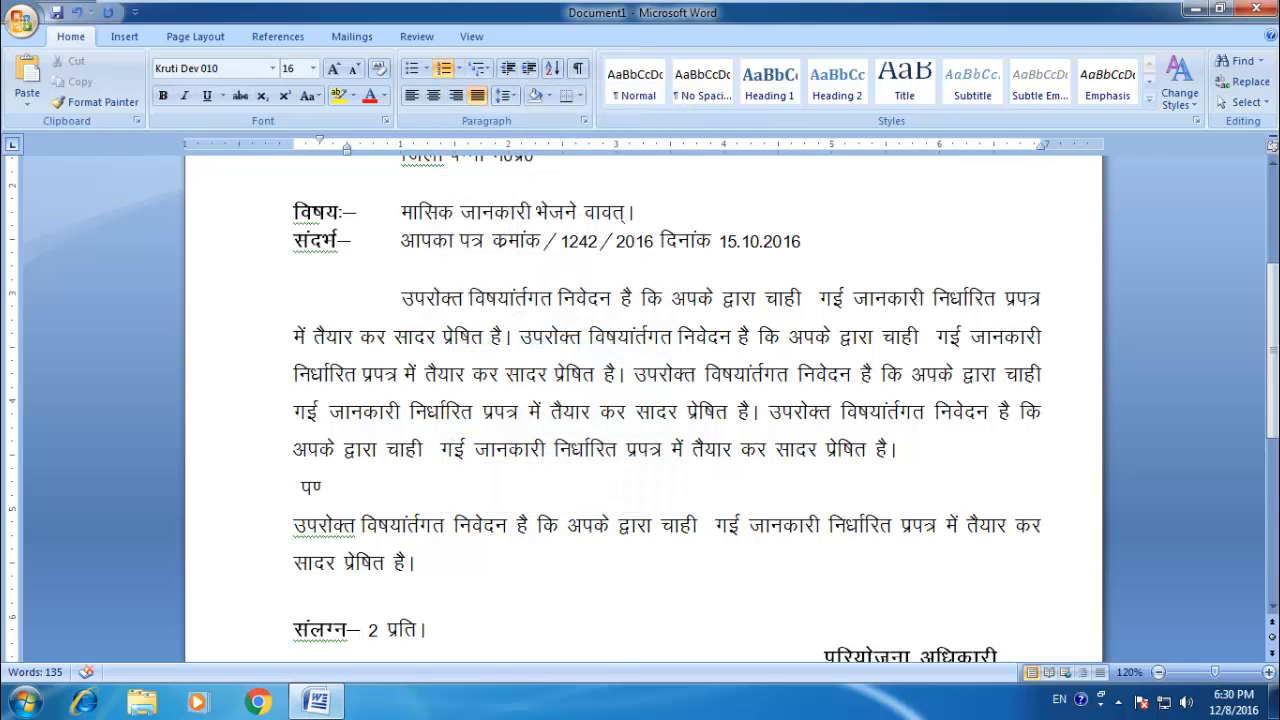
text(Wdsad)
key(Return)
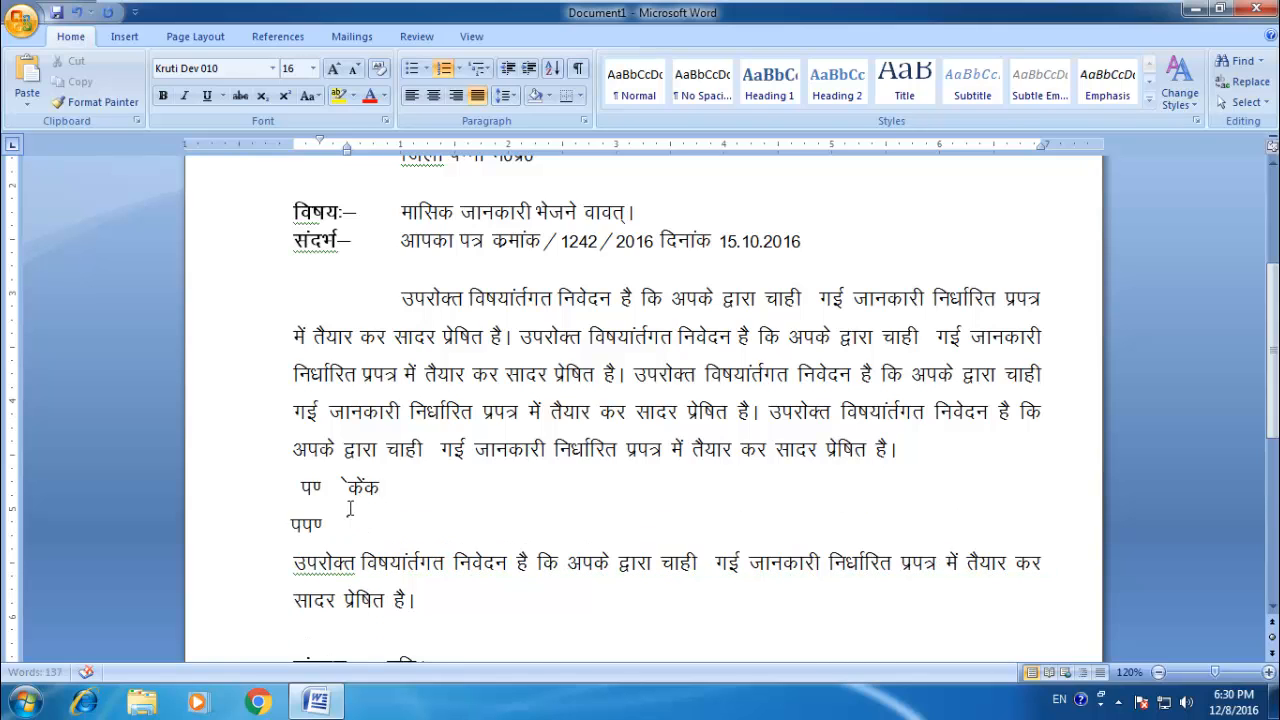
Step: Enter a filler second list item and open a new number format definition for both items
text(f)
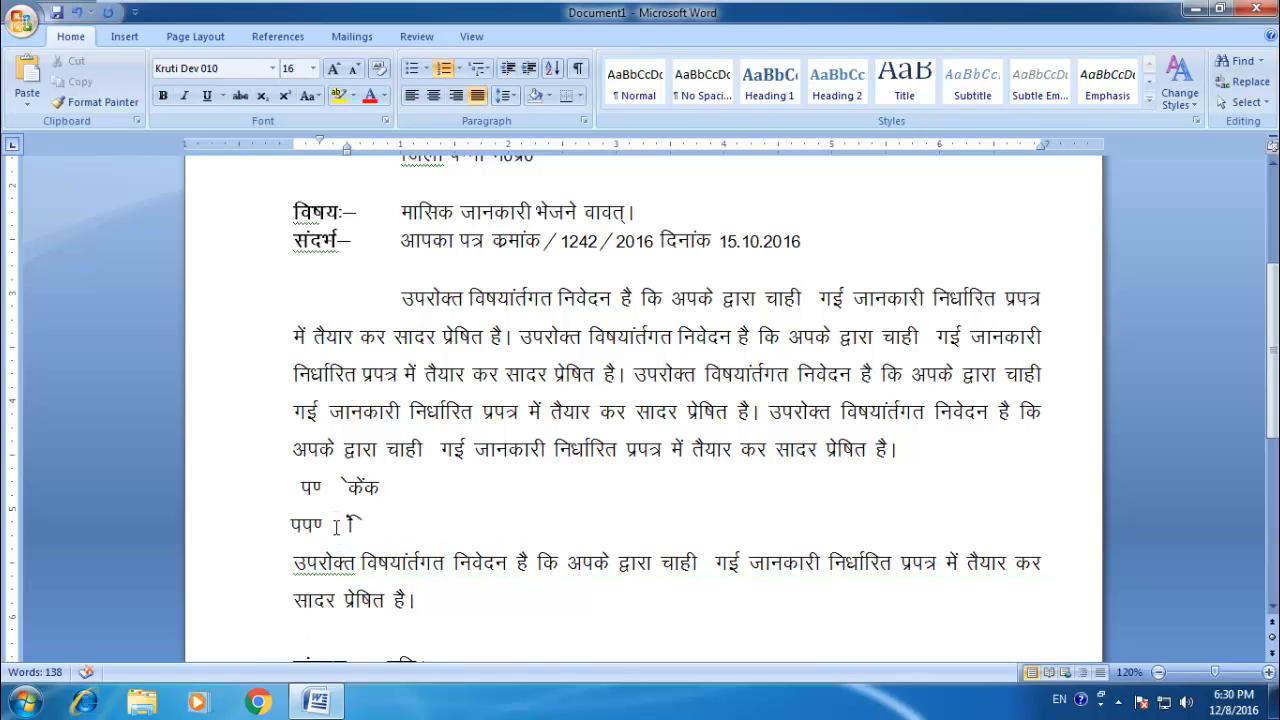
drag(362, 524, 326, 527)
mouse_move(297, 490)
mouse_down()
mouse_move(330, 492)
mouse_move(330, 540)
mouse_move(334, 505)
mouse_move(314, 489)
mouse_up()
click(352, 528)
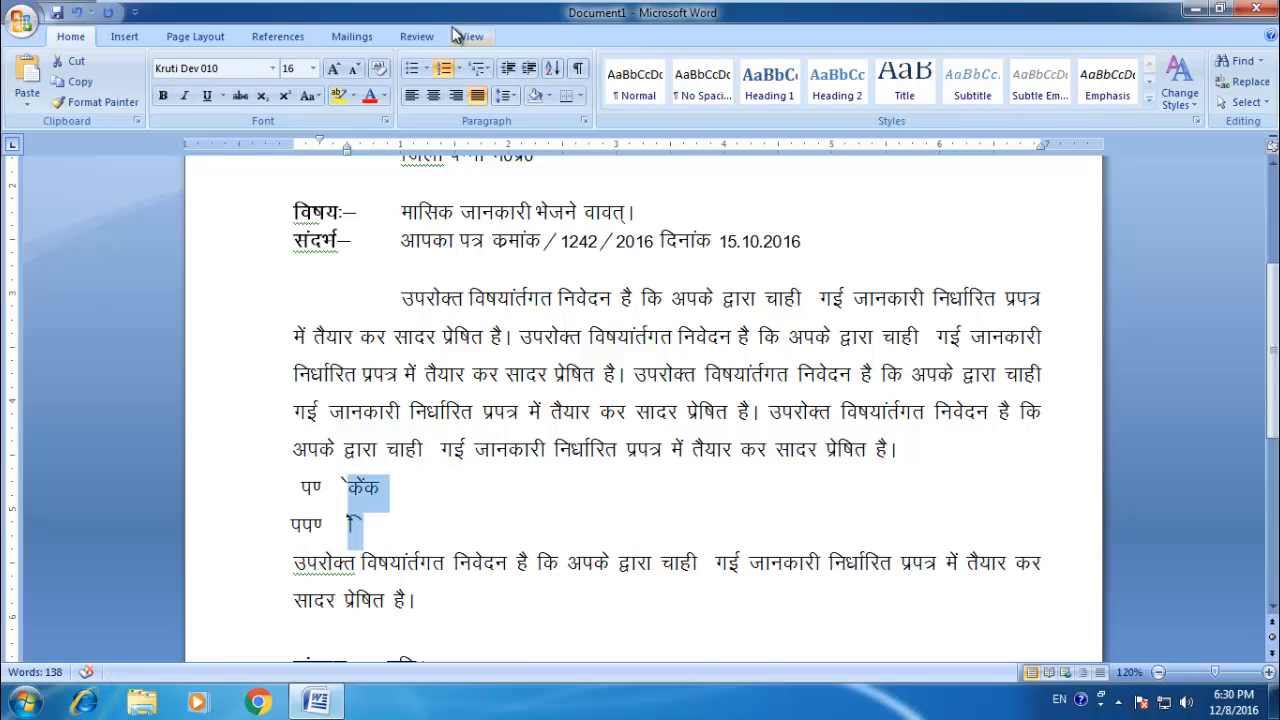
click(458, 68)
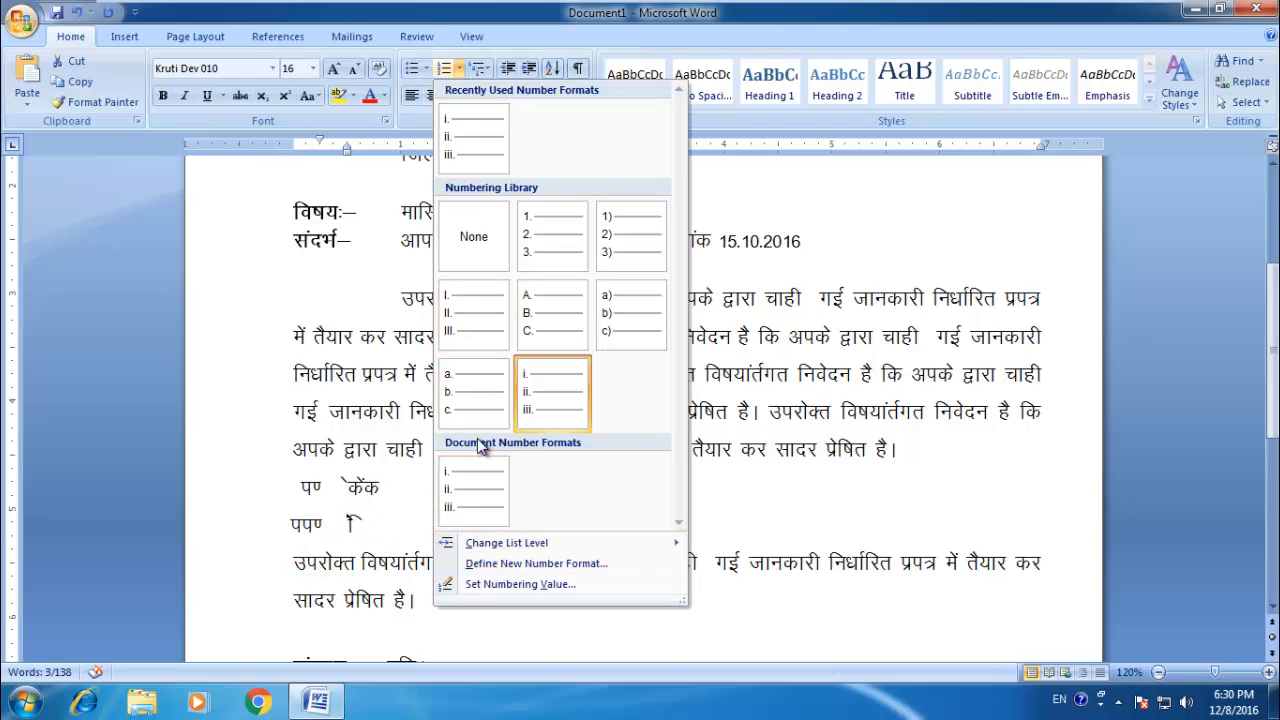
mouse_move(643, 545)
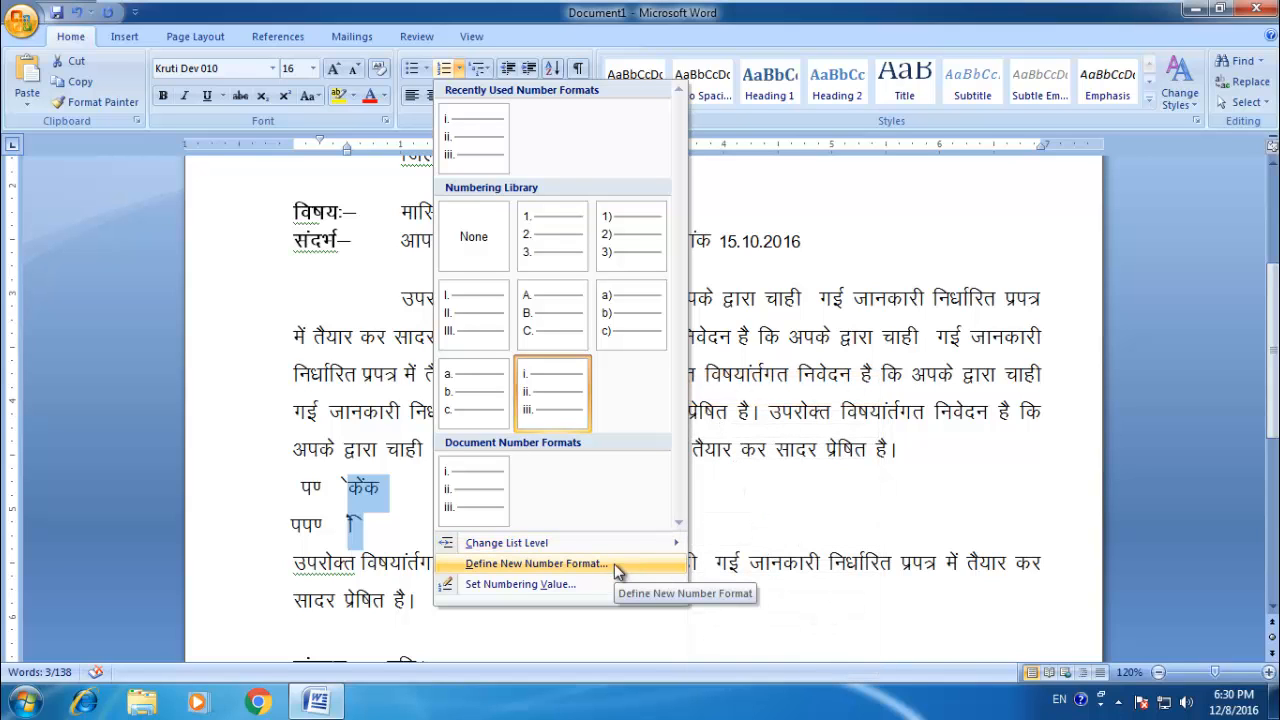
click(614, 563)
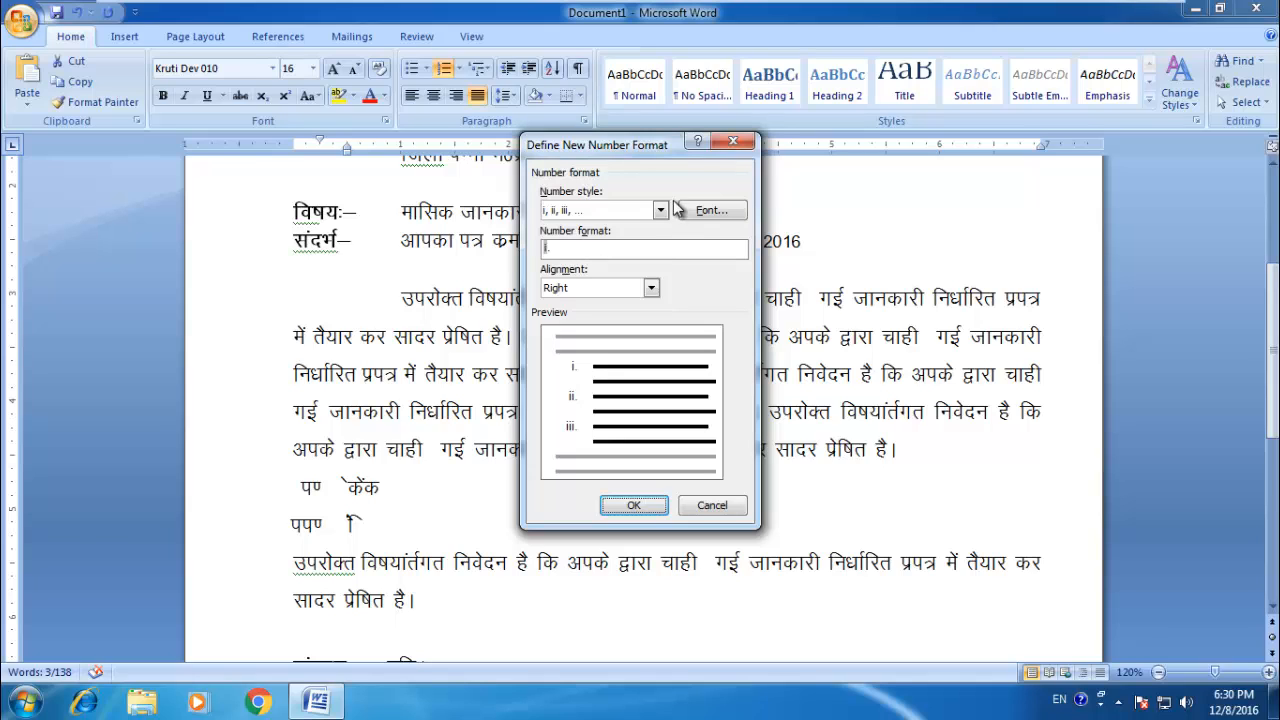
Step: Set the complex-scripts font of the list numbers to Kokila
click(708, 212)
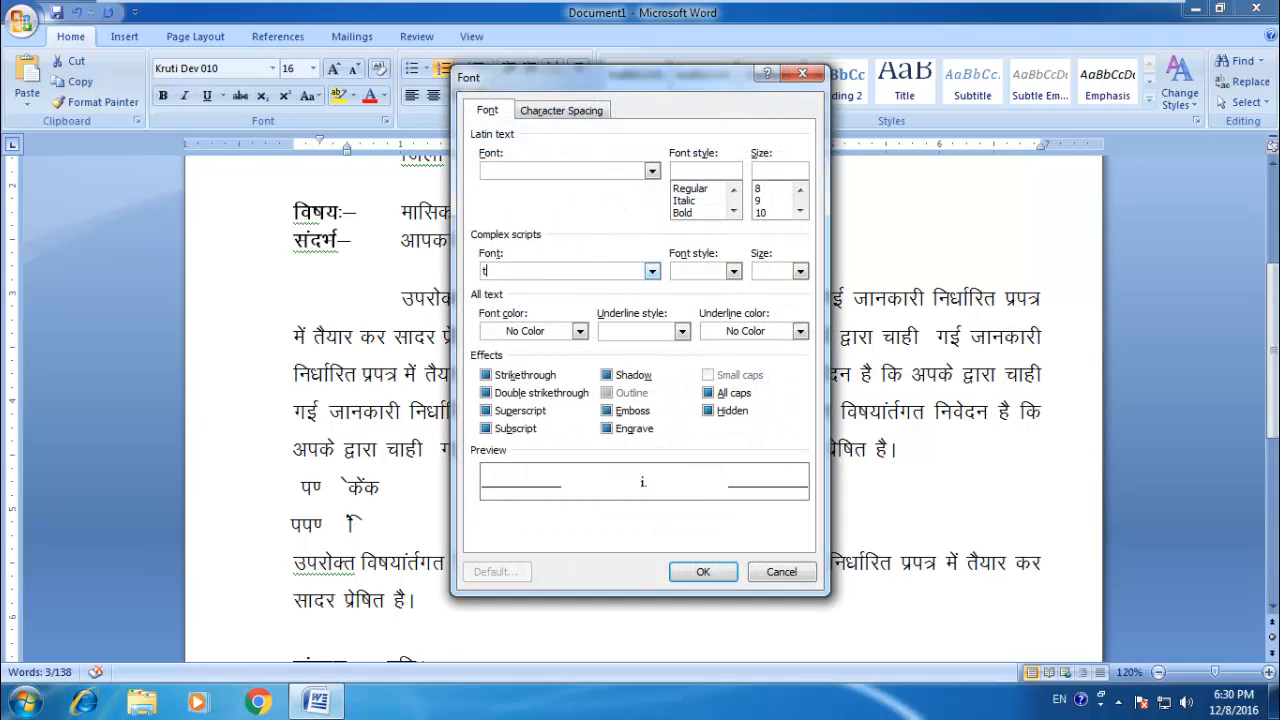
text(time)
click(652, 271)
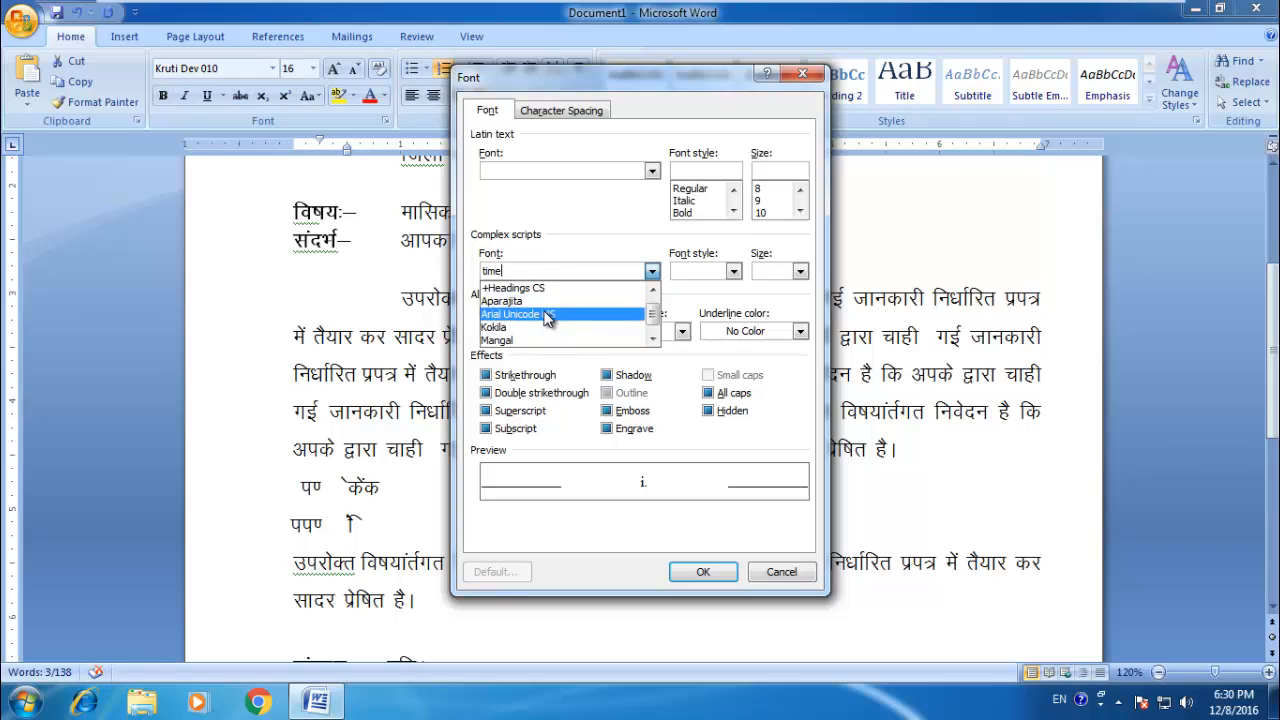
click(547, 316)
click(652, 273)
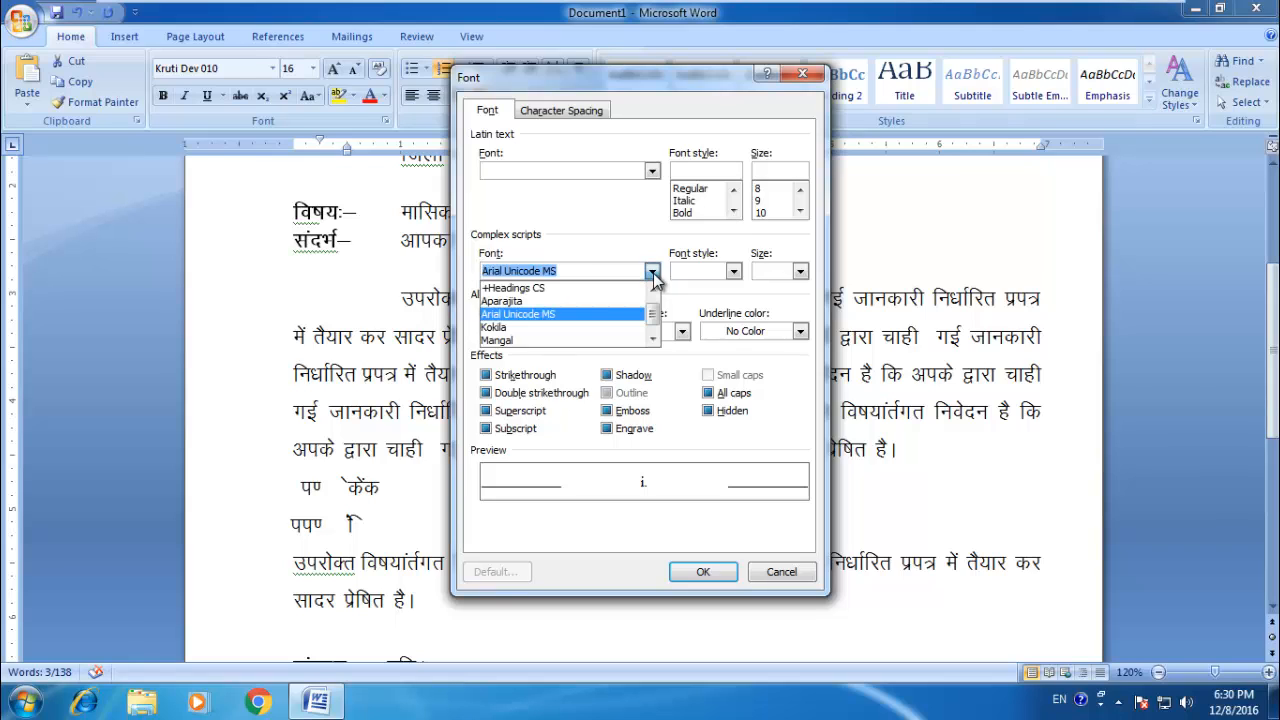
click(590, 336)
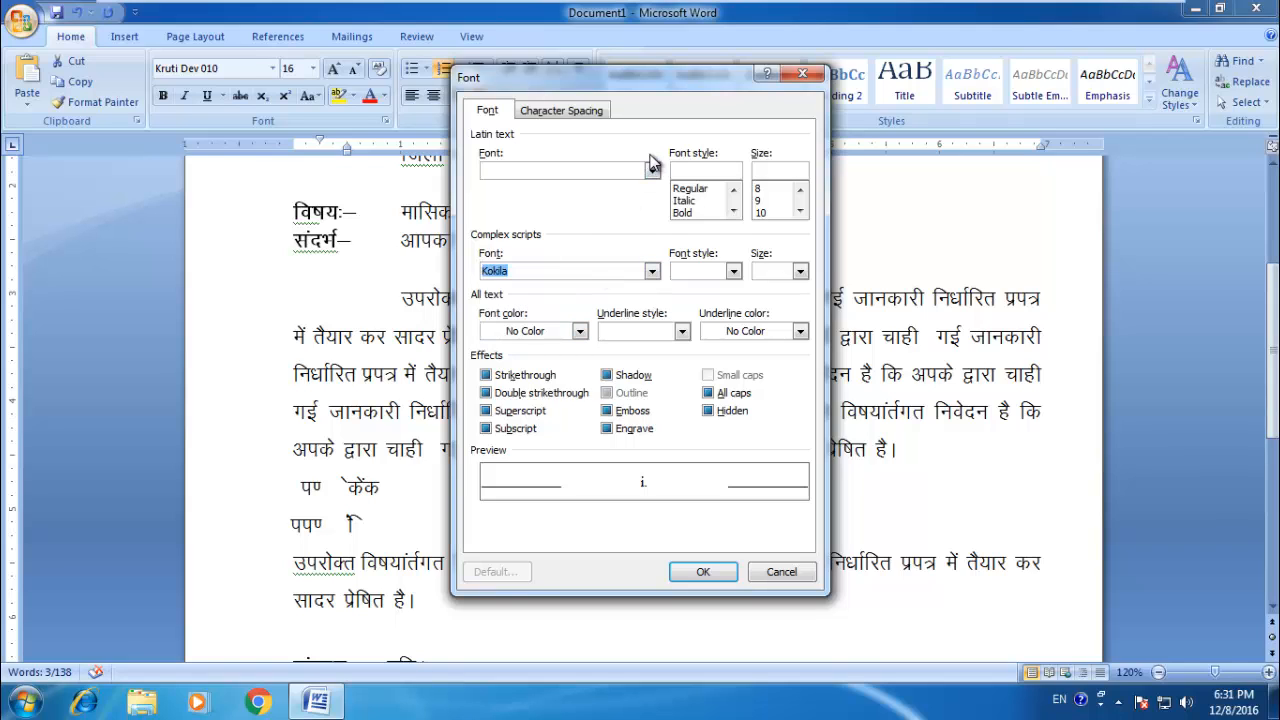
Step: Set the Latin font of the list numbers to Times New Roman and apply the new number format
click(652, 171)
text(ti)
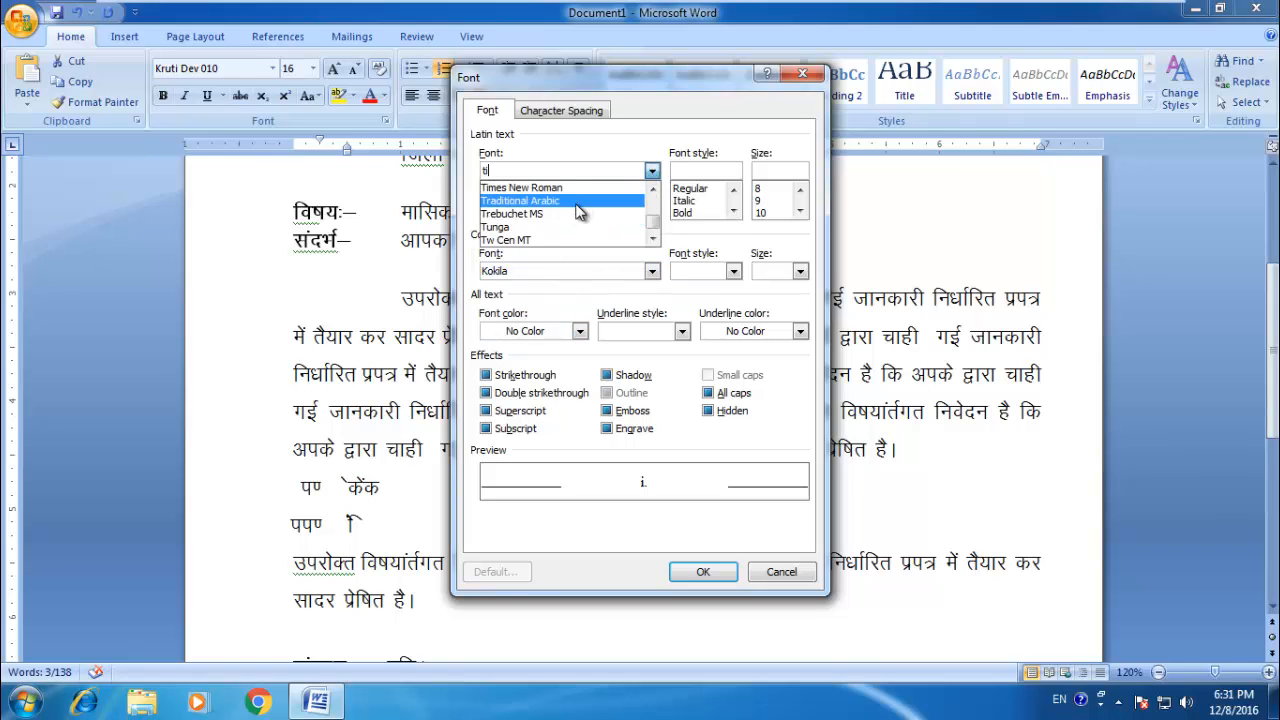
click(567, 190)
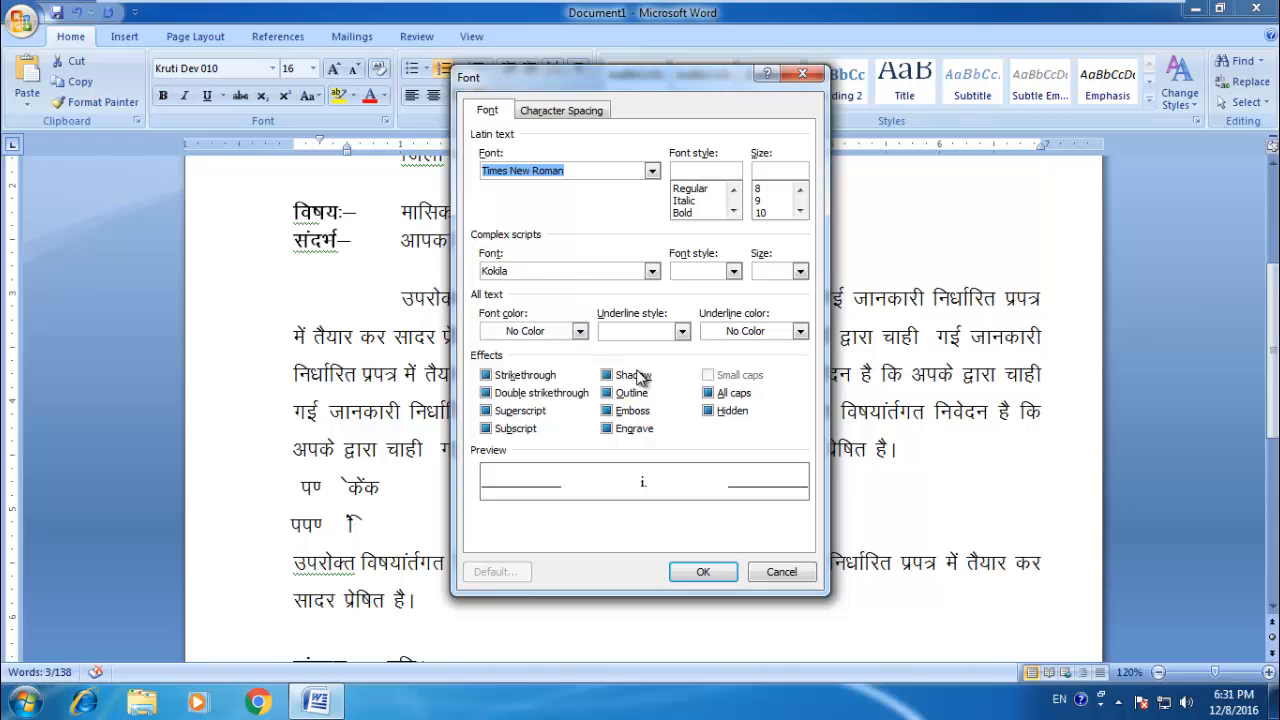
click(703, 571)
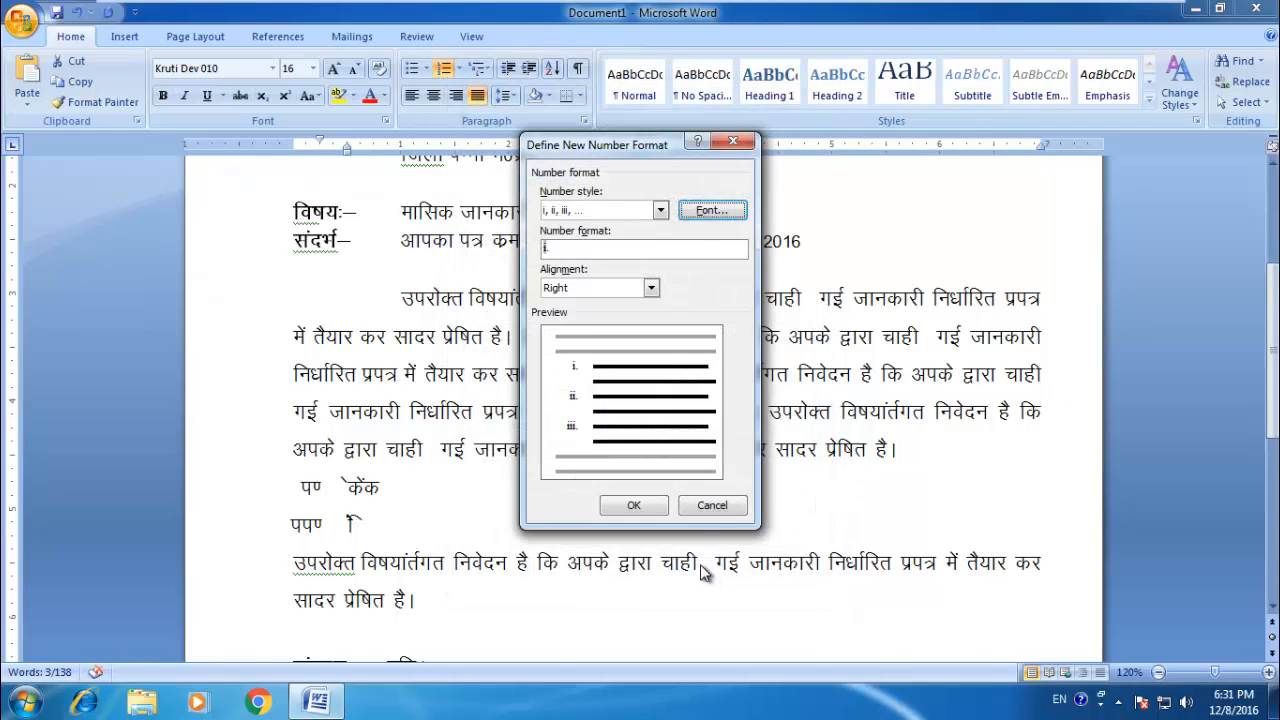
click(646, 505)
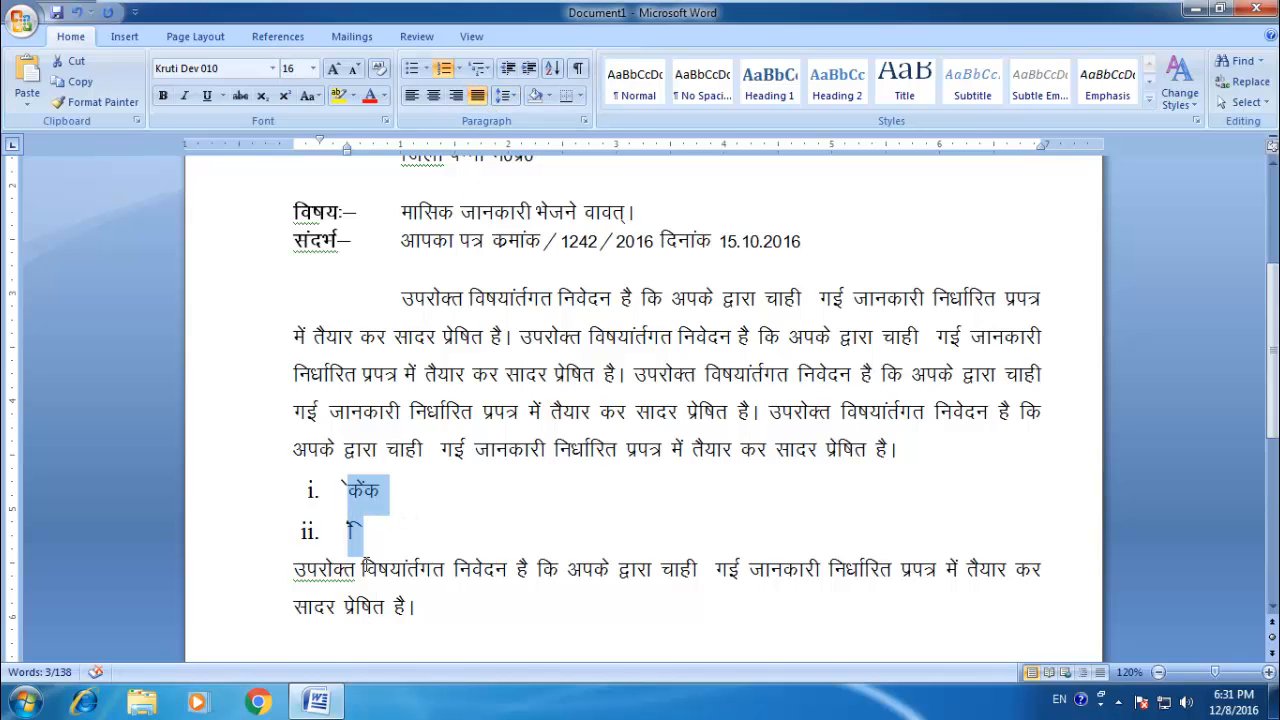
Step: Add filler third and fourth items to the list and open a fifth item
click(386, 536)
key(Return)
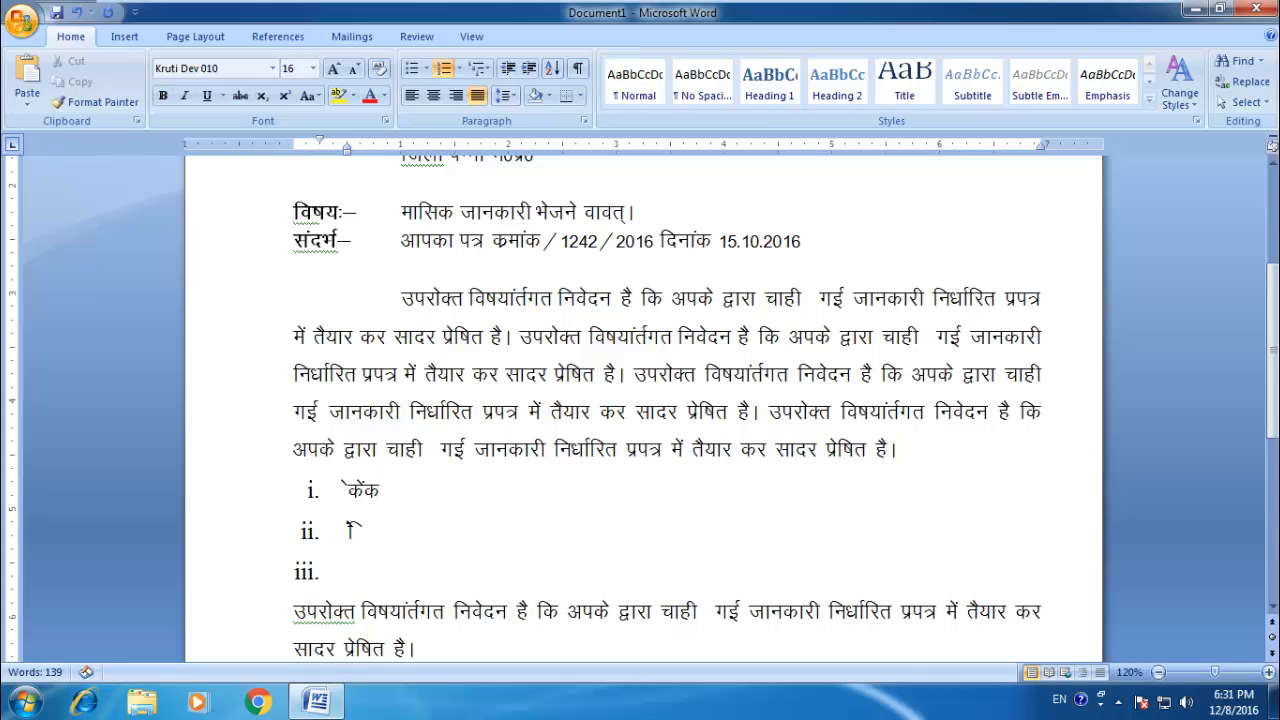
text(dad)
key(Return)
text(fd)
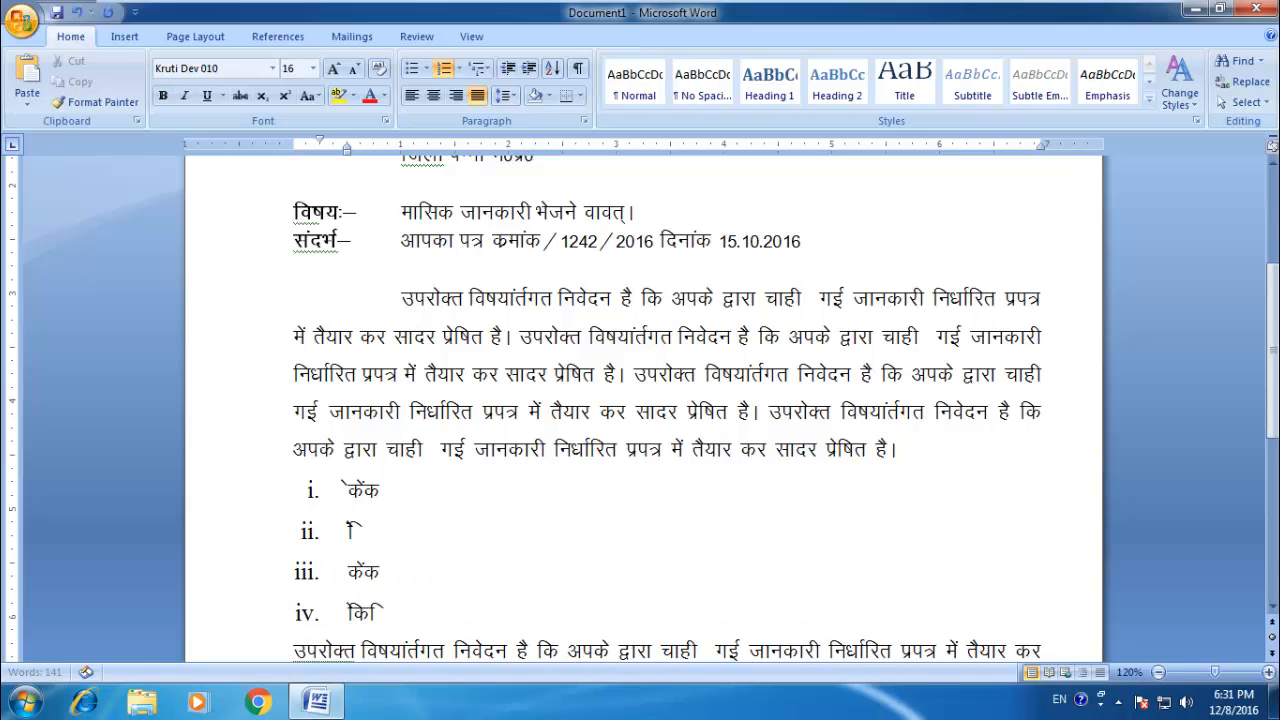
text(fd)
key(Return)
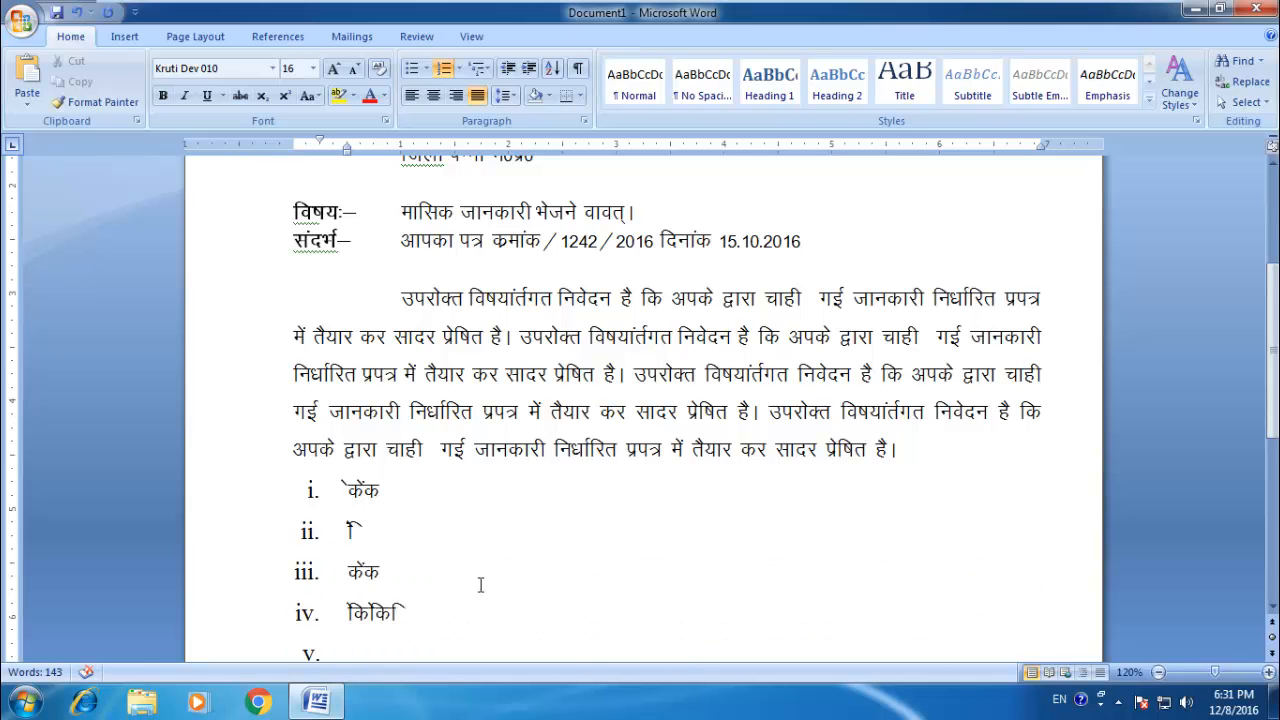
Step: Remove the numbering from the four filler list items
scroll(480, 585, down, 1)
drag(406, 562, 330, 427)
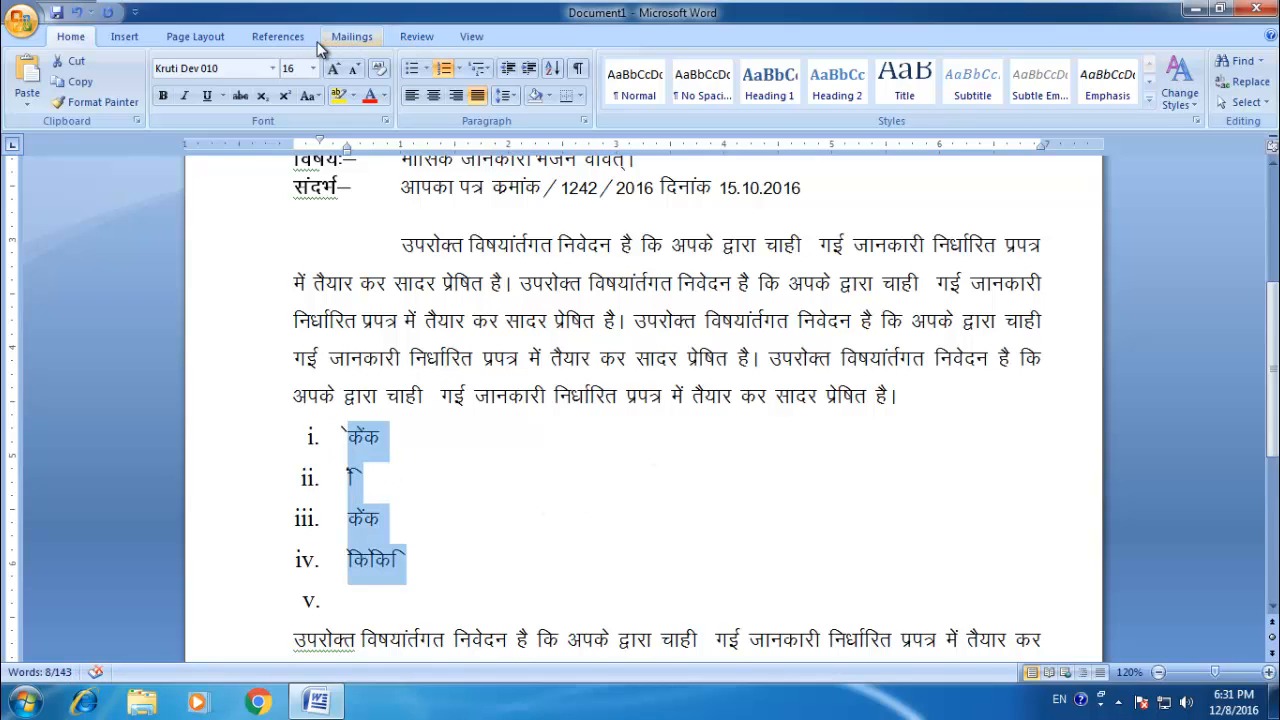
click(446, 72)
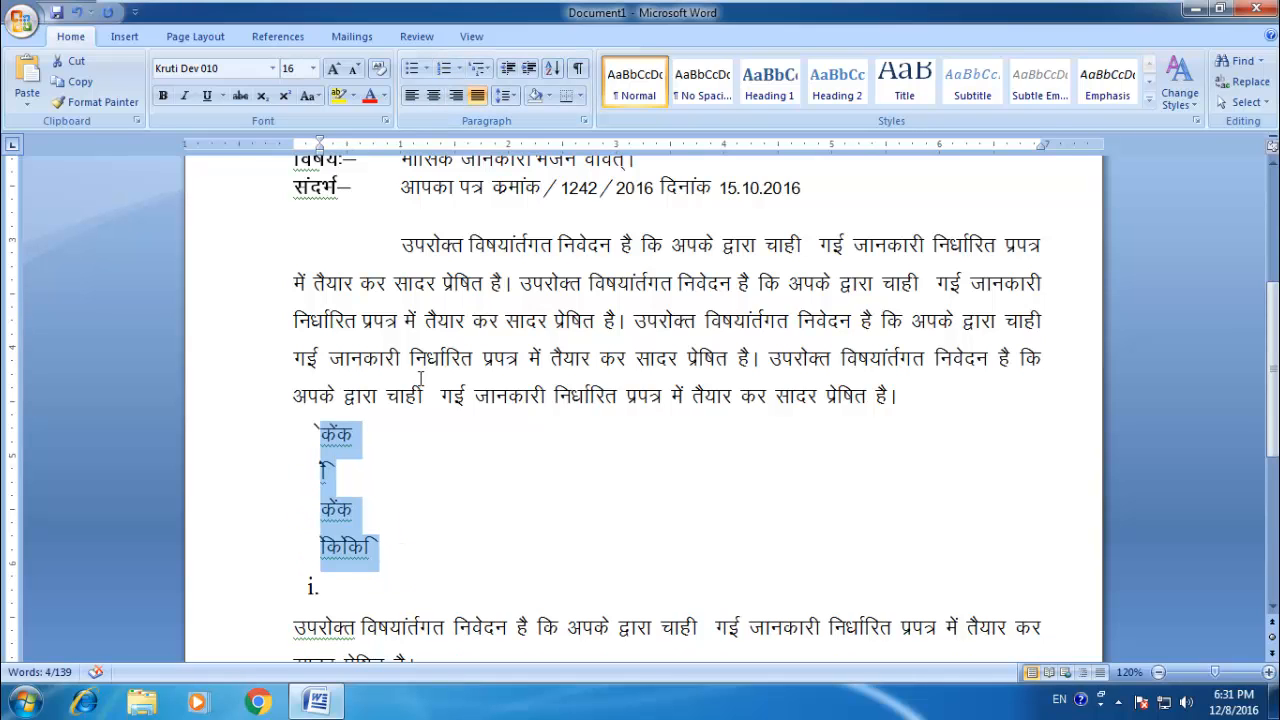
Step: Delete the four filler lines and the empty numbered line below them
click(485, 485)
drag(392, 590, 225, 437)
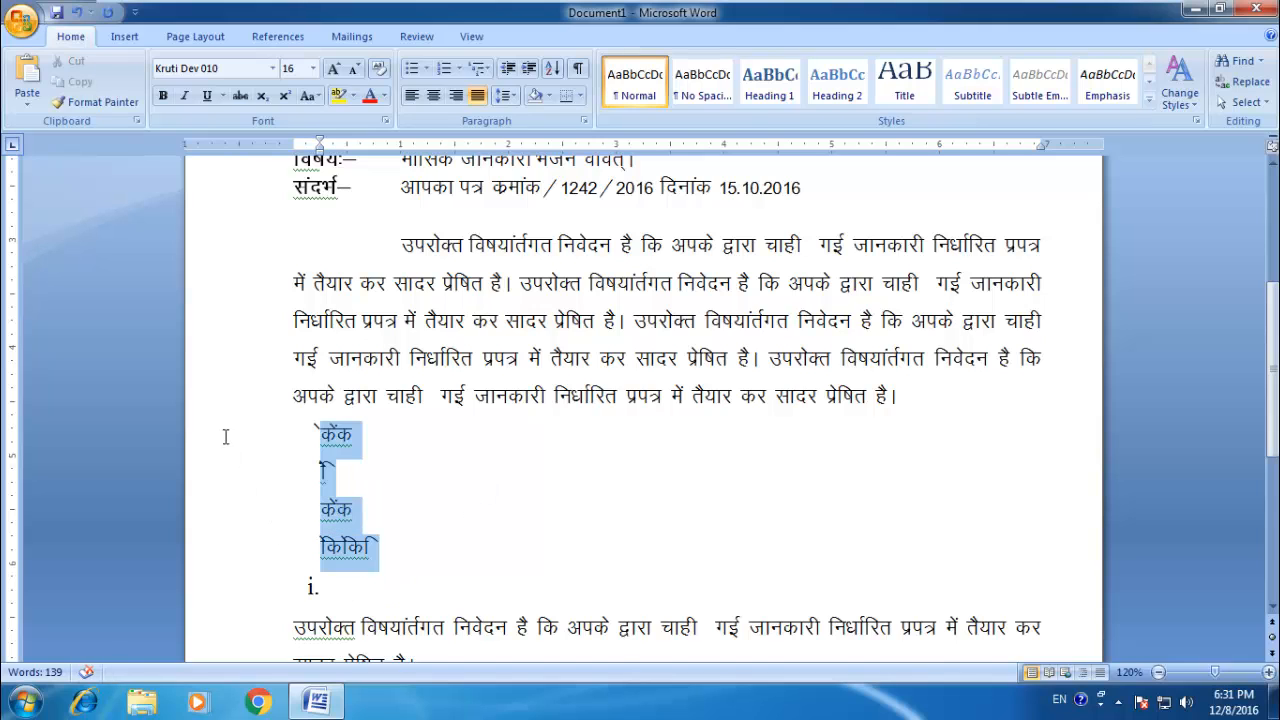
key(Delete)
key(Delete)
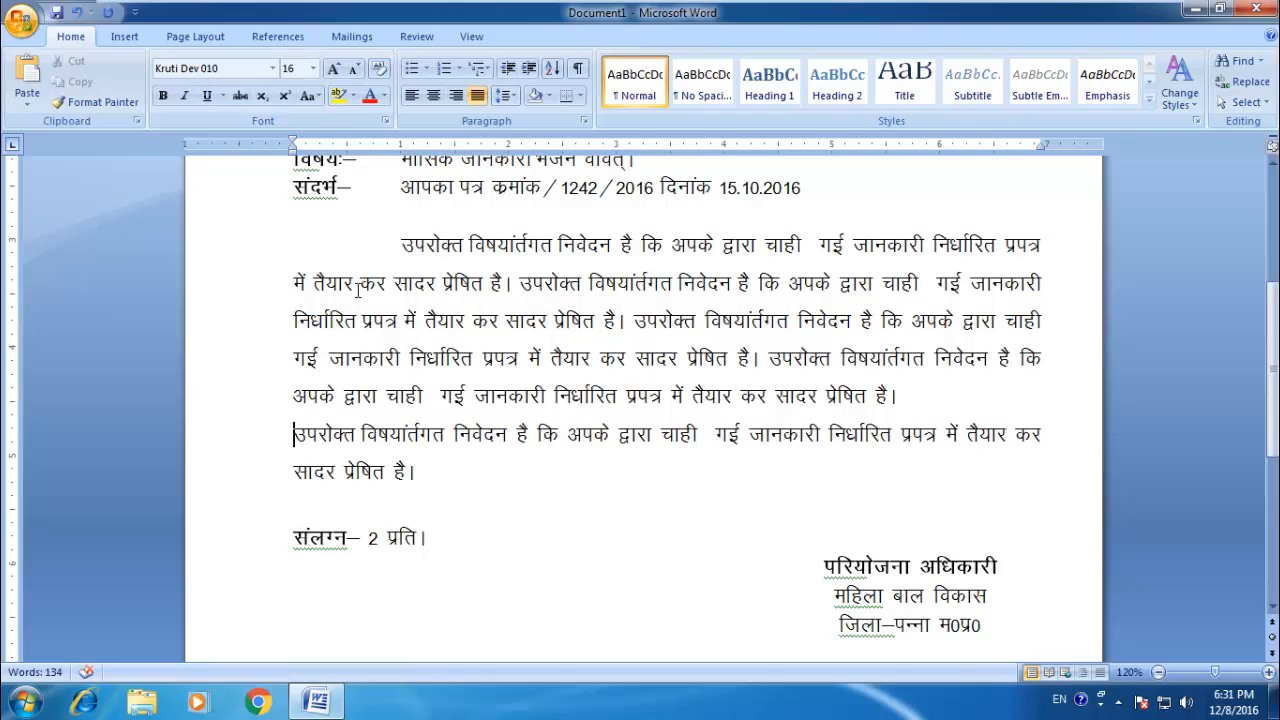
Step: Open the print preview of the letter
click(507, 512)
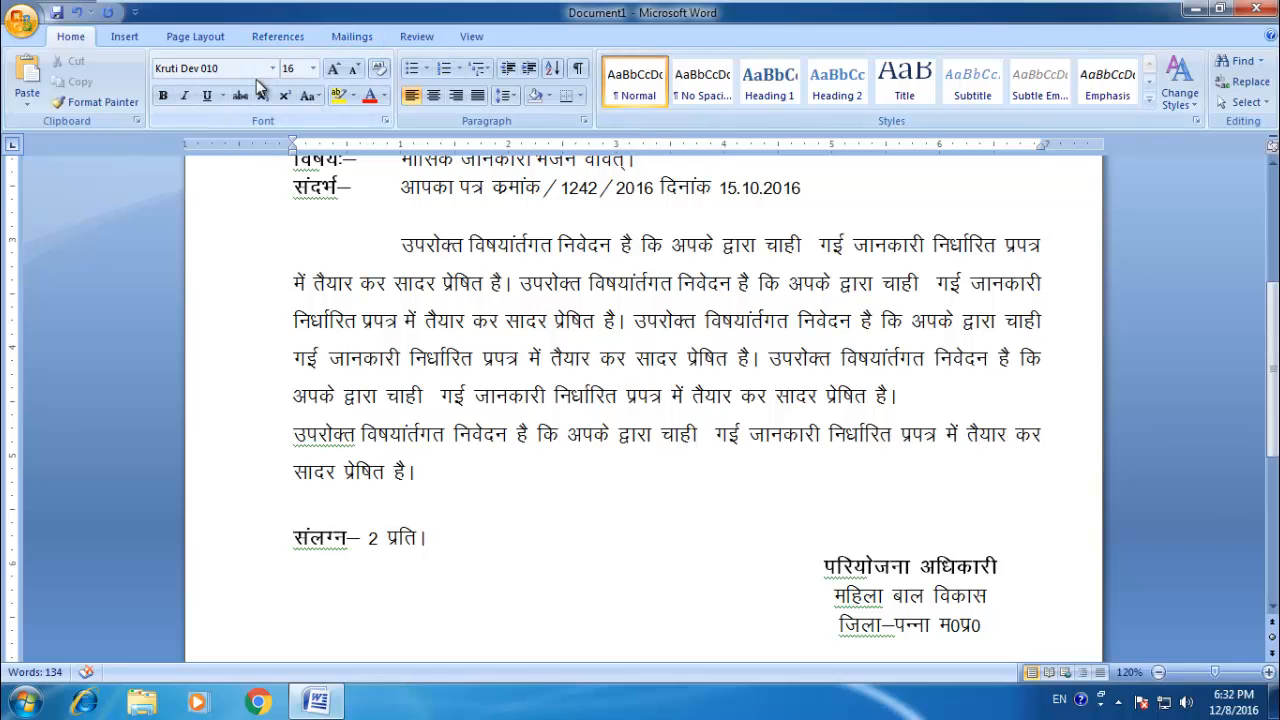
click(30, 30)
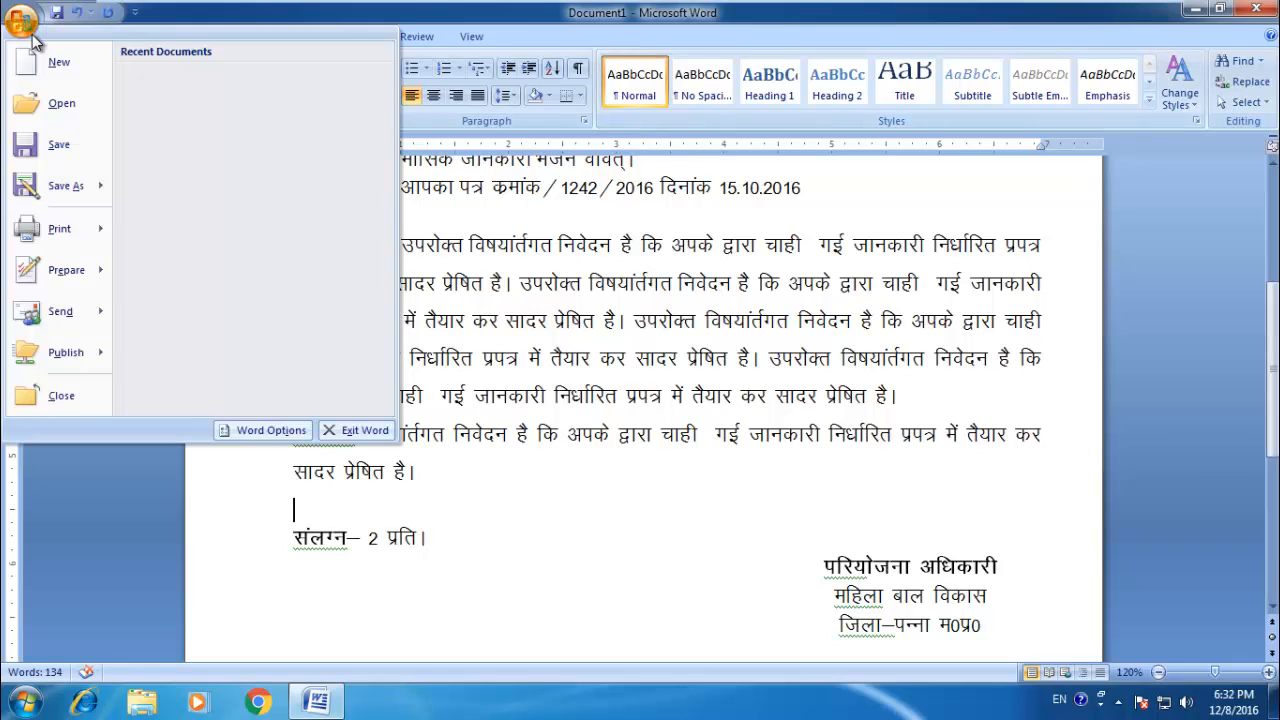
click(712, 248)
scroll(687, 262, up, 2)
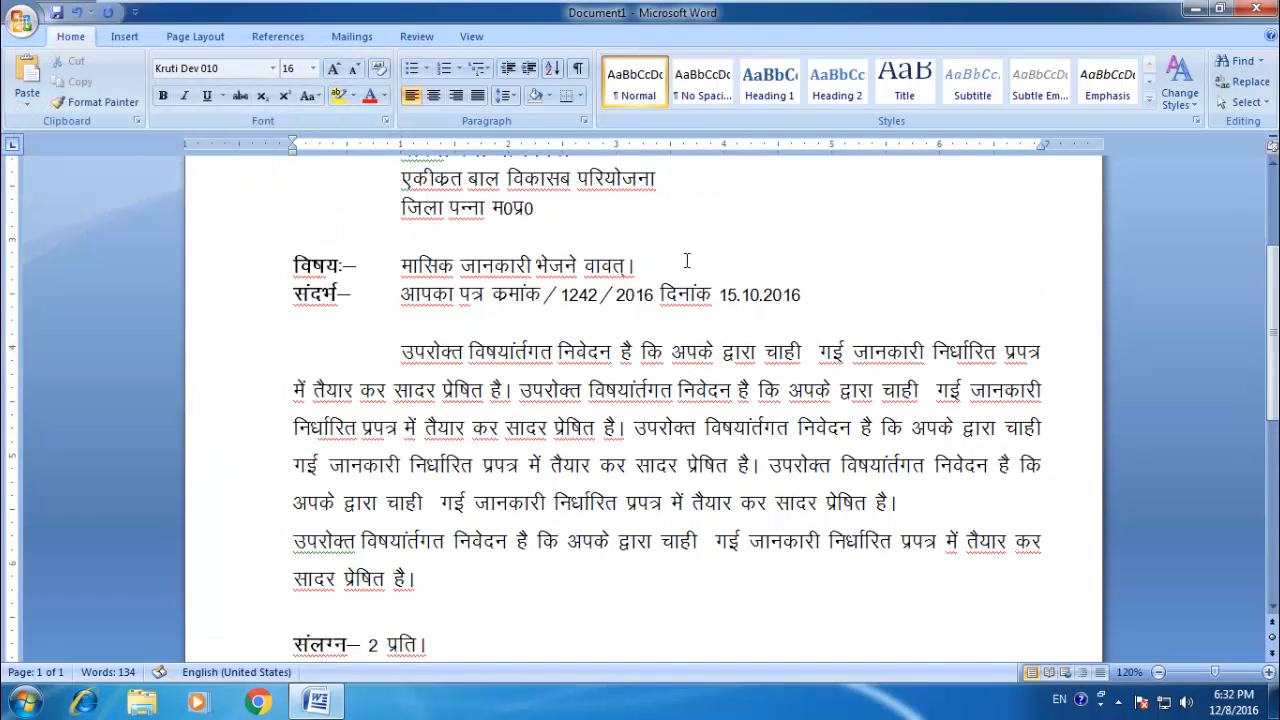
scroll(687, 262, up, 3)
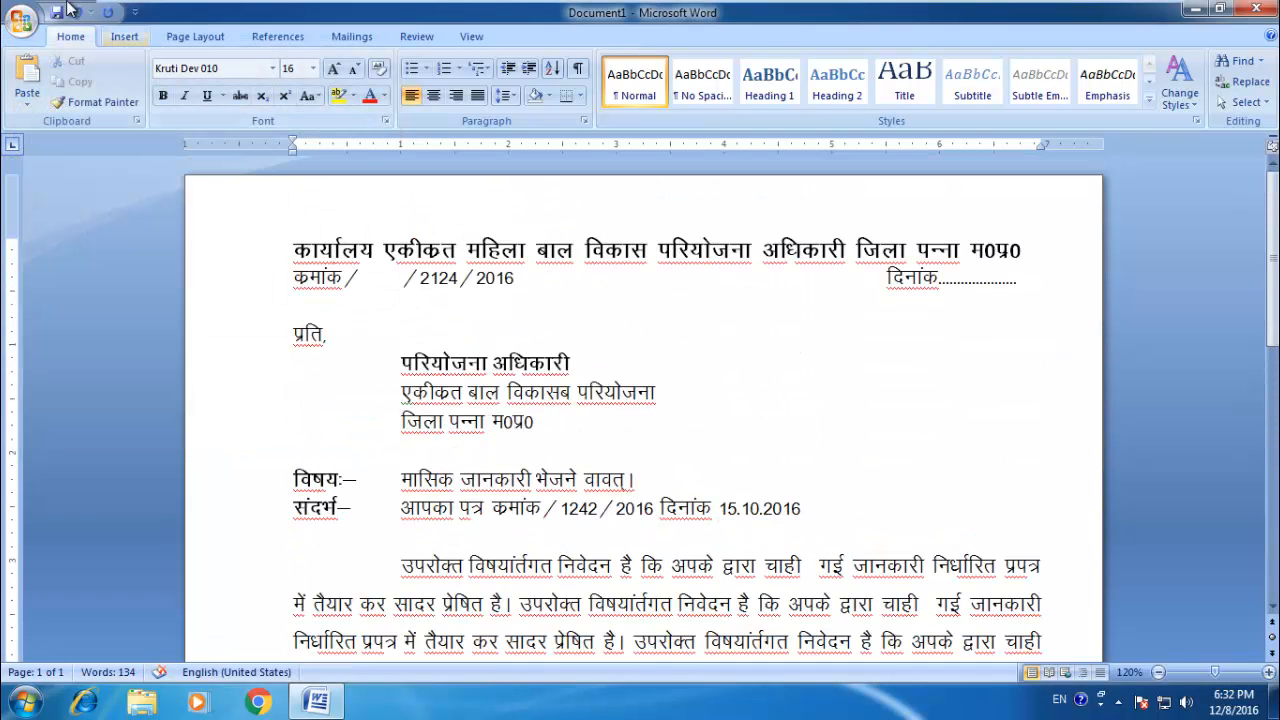
click(33, 20)
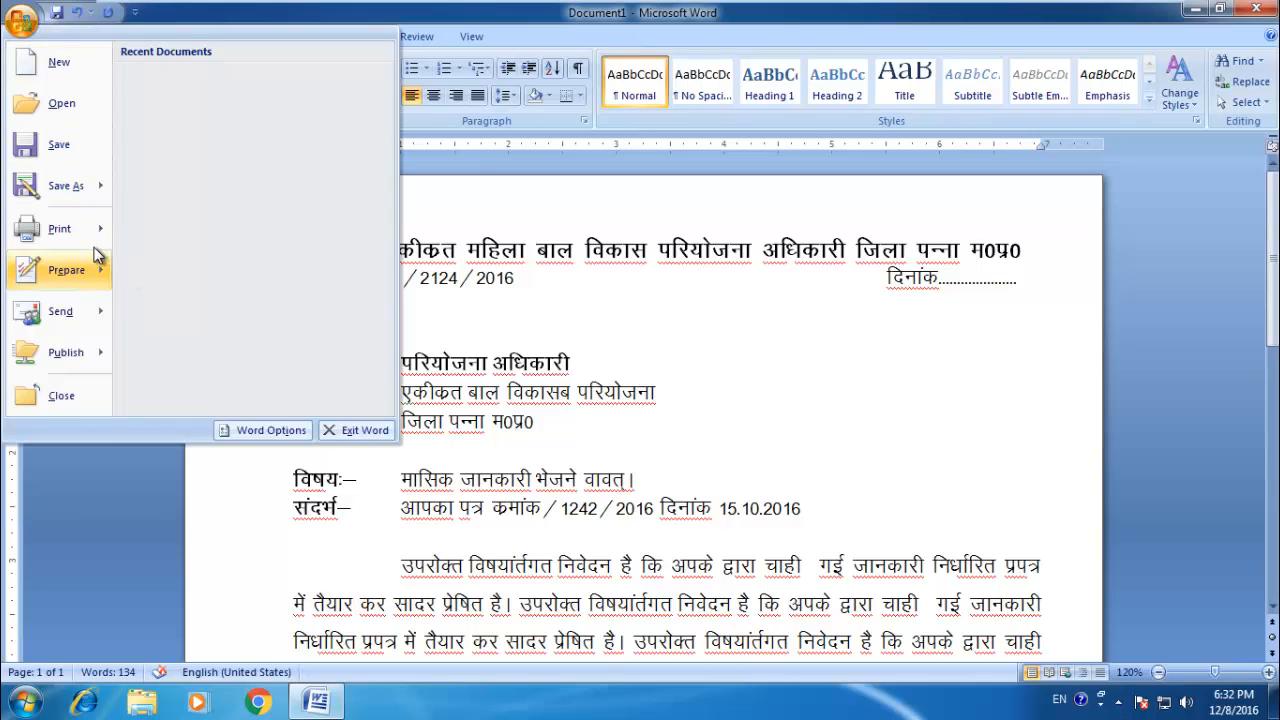
mouse_move(100, 233)
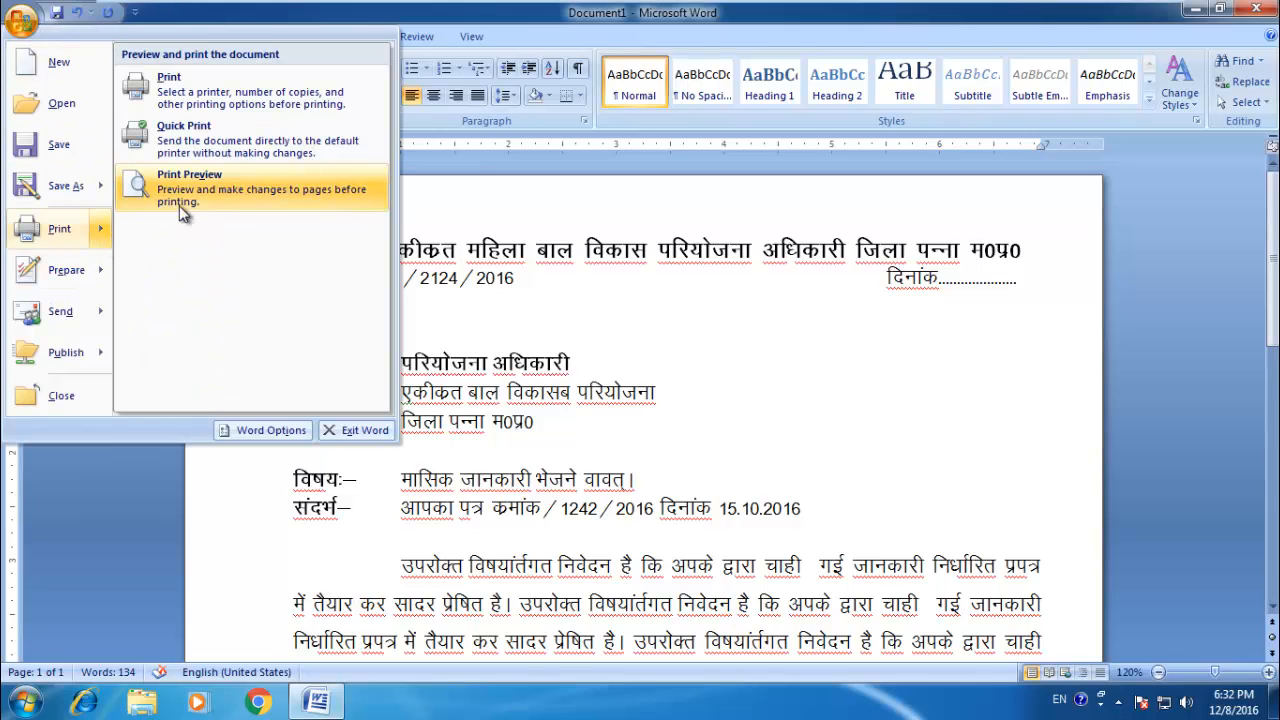
click(285, 183)
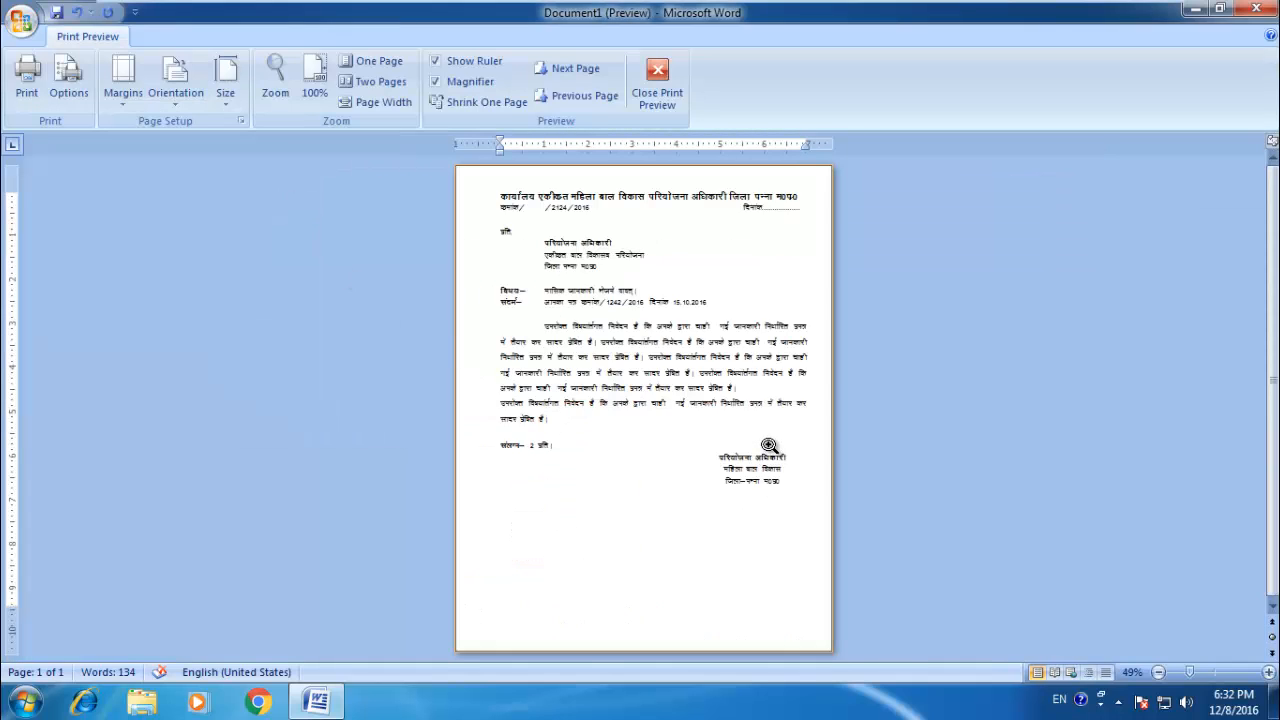
Step: Magnify the previewed letter to 100% to check its text and return to the whole-page view
click(768, 445)
scroll(766, 443, up, 3)
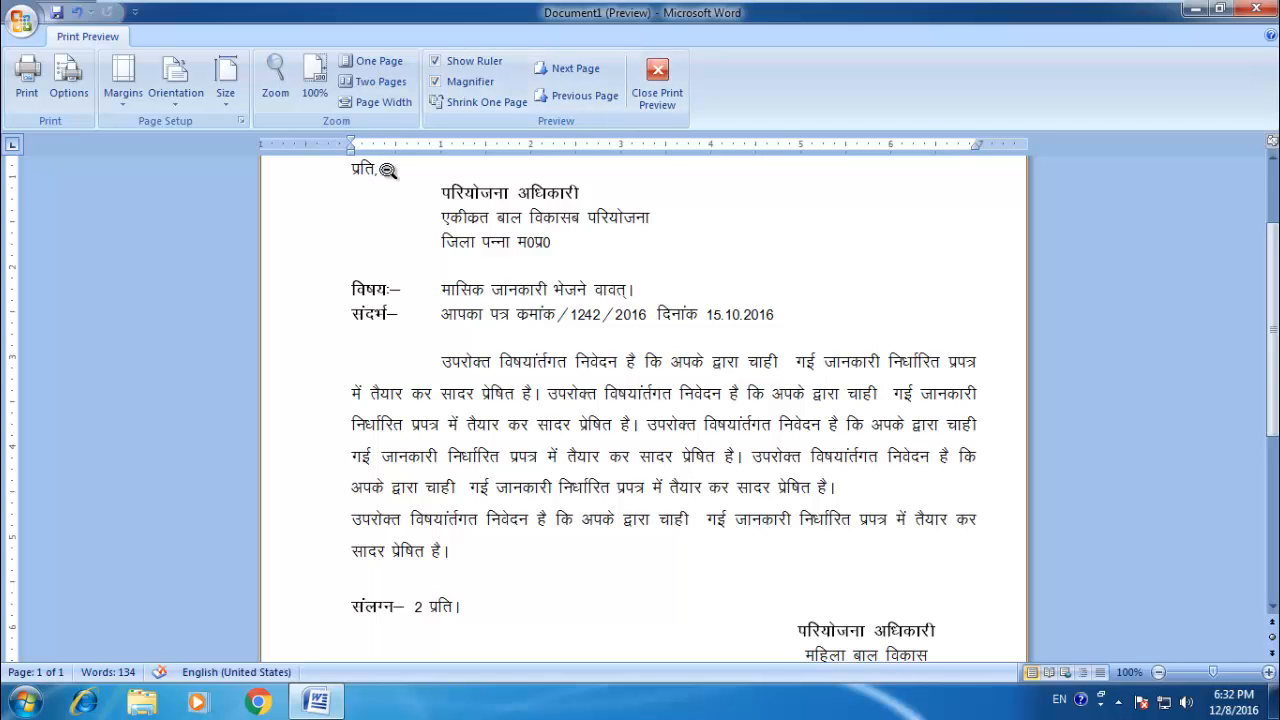
click(404, 165)
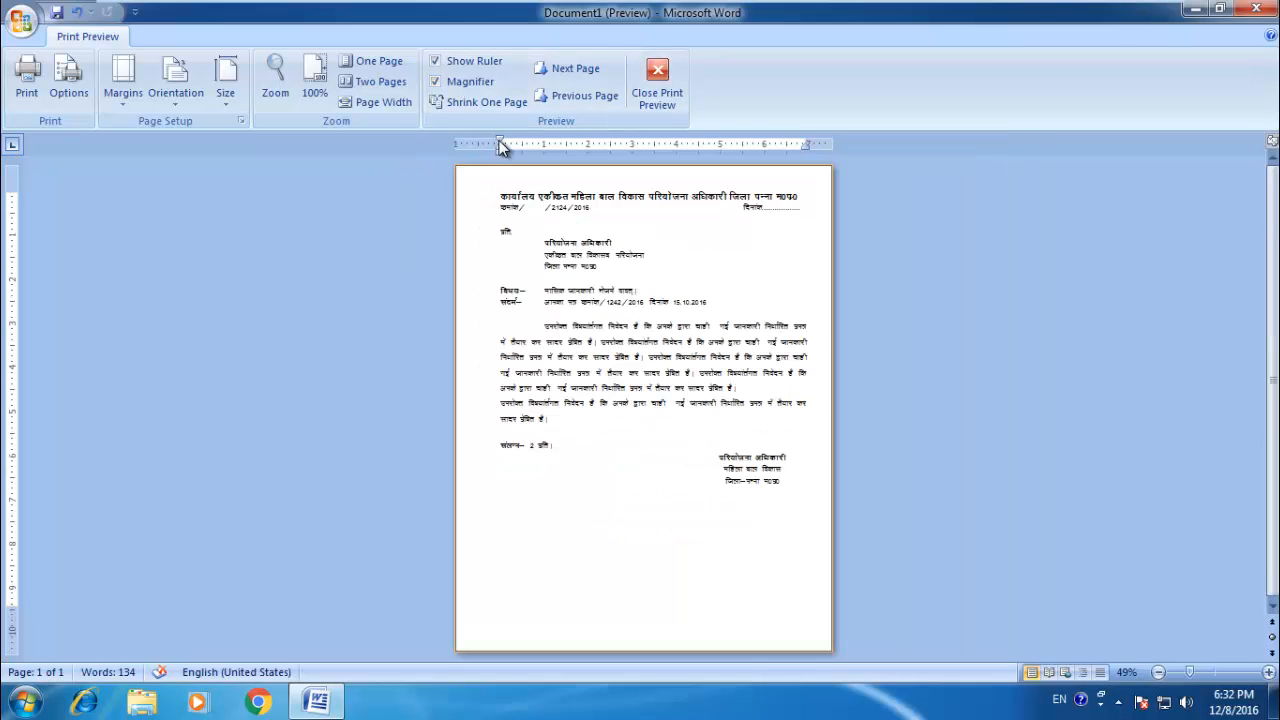
Step: Hide the ruler in the print preview and show it again
click(437, 62)
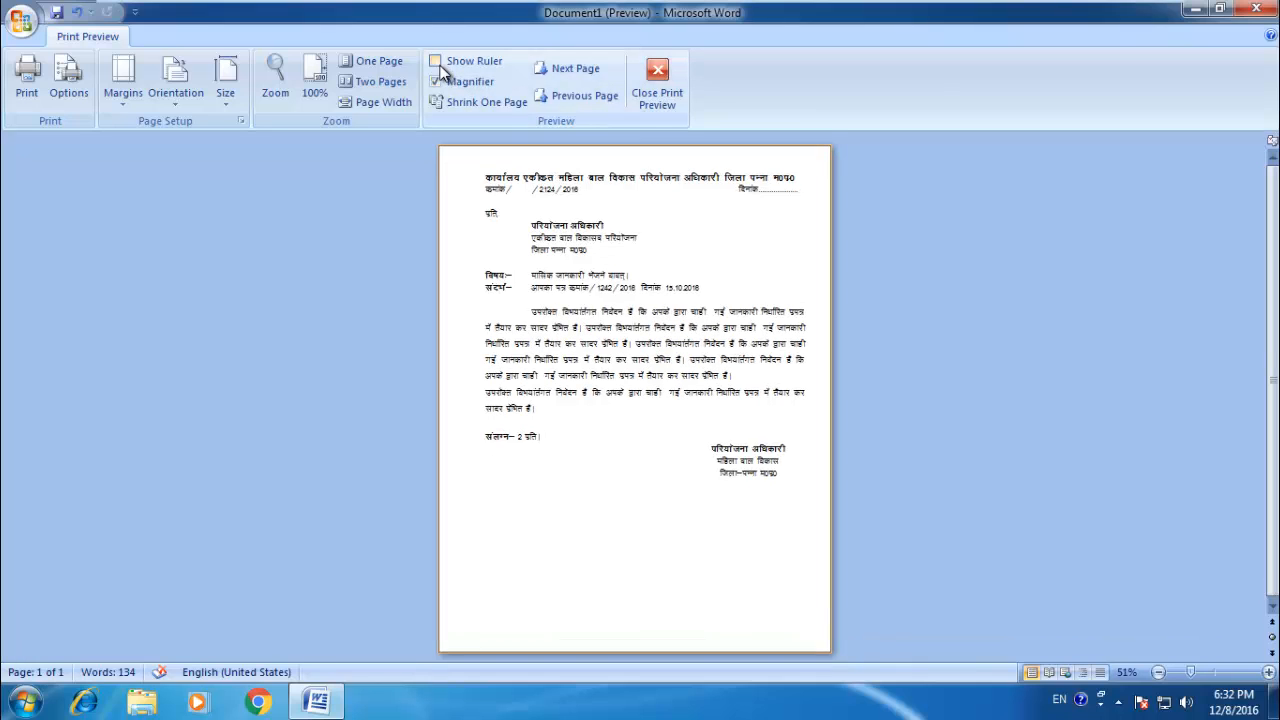
click(437, 62)
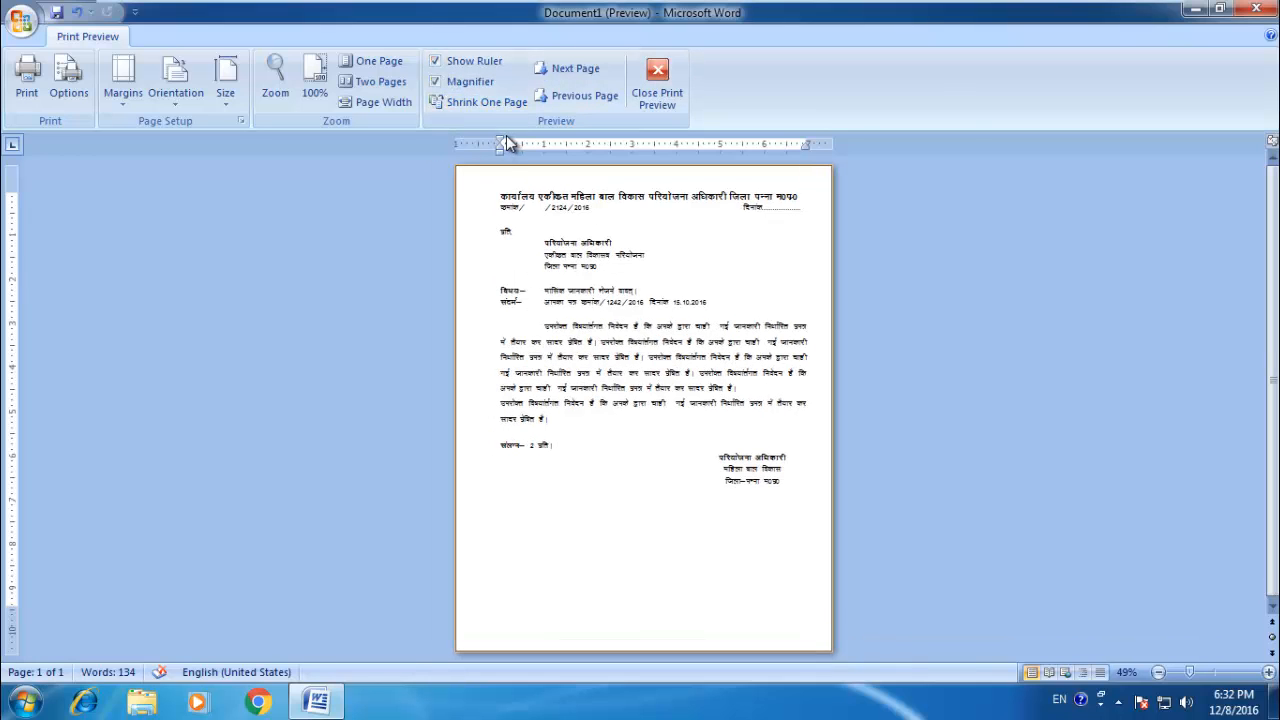
Step: Magnify the previewed page to 100% and widen its left margin to about 1.9 inches
drag(503, 138, 501, 144)
click(551, 295)
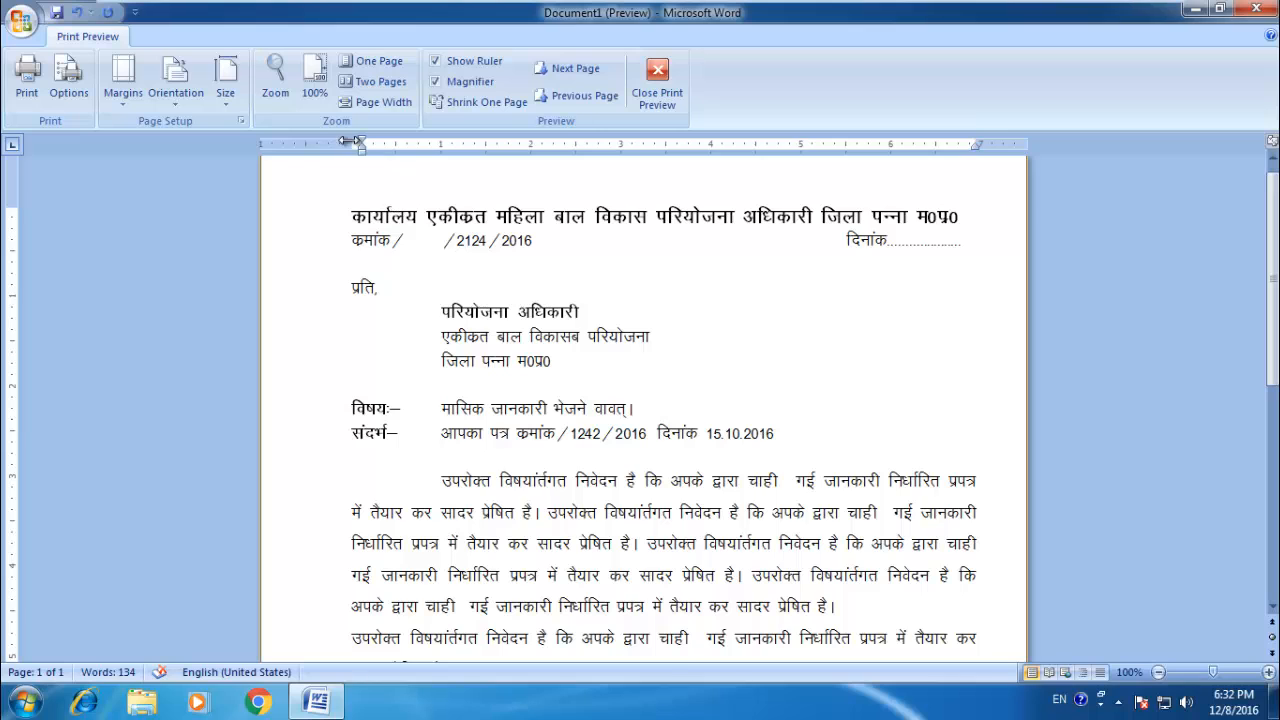
drag(351, 140, 435, 140)
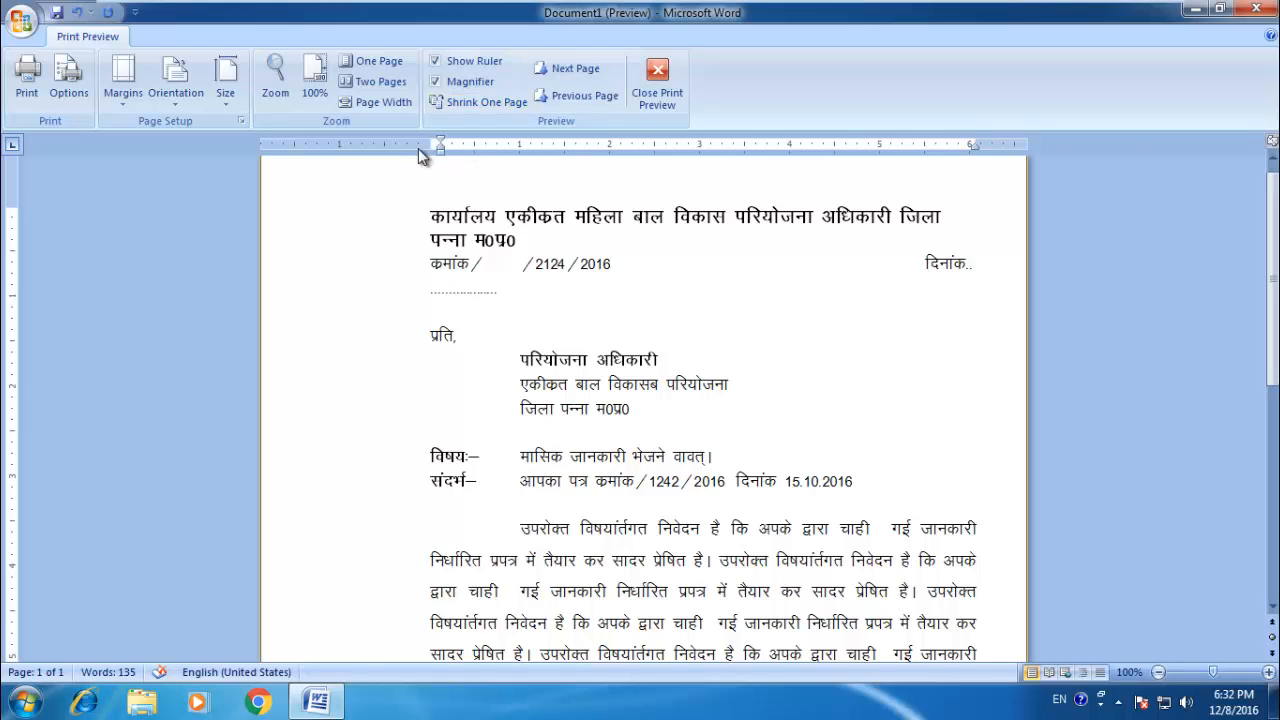
Step: Narrow the page's left margin to slightly under 1 inch and check the rest of the letter
drag(435, 143, 343, 140)
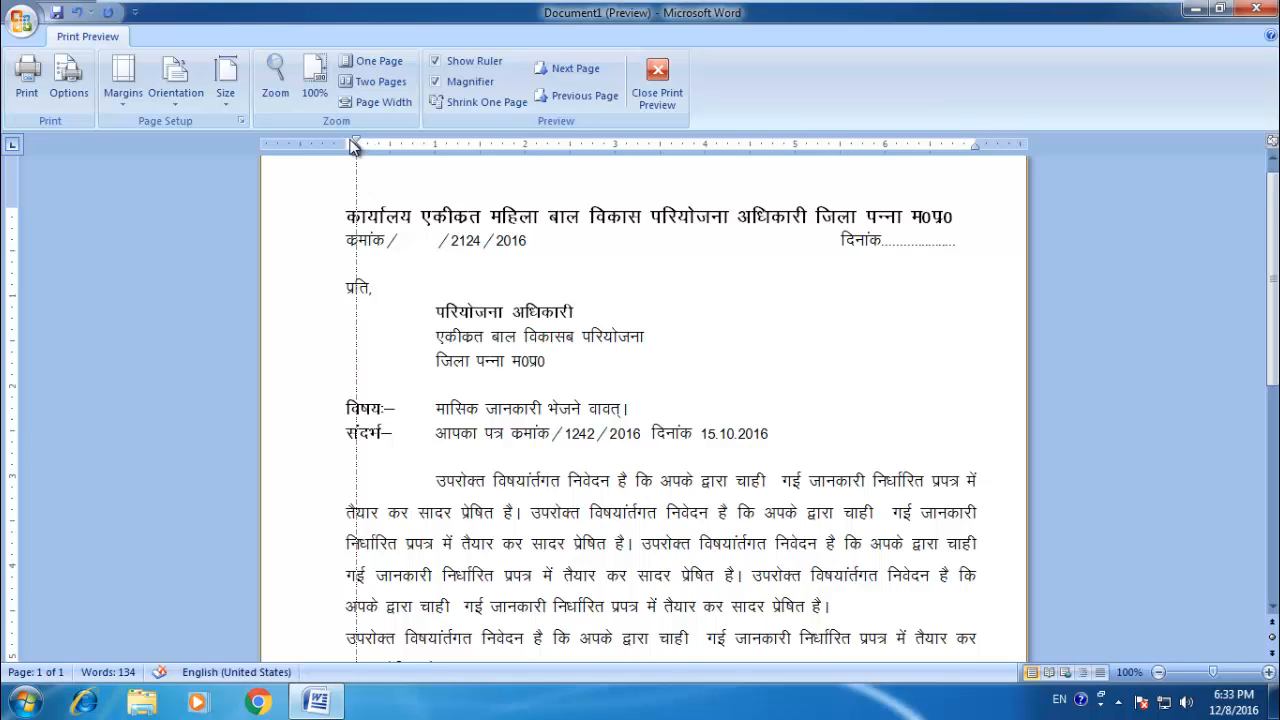
drag(353, 144, 344, 147)
scroll(625, 315, down, 5)
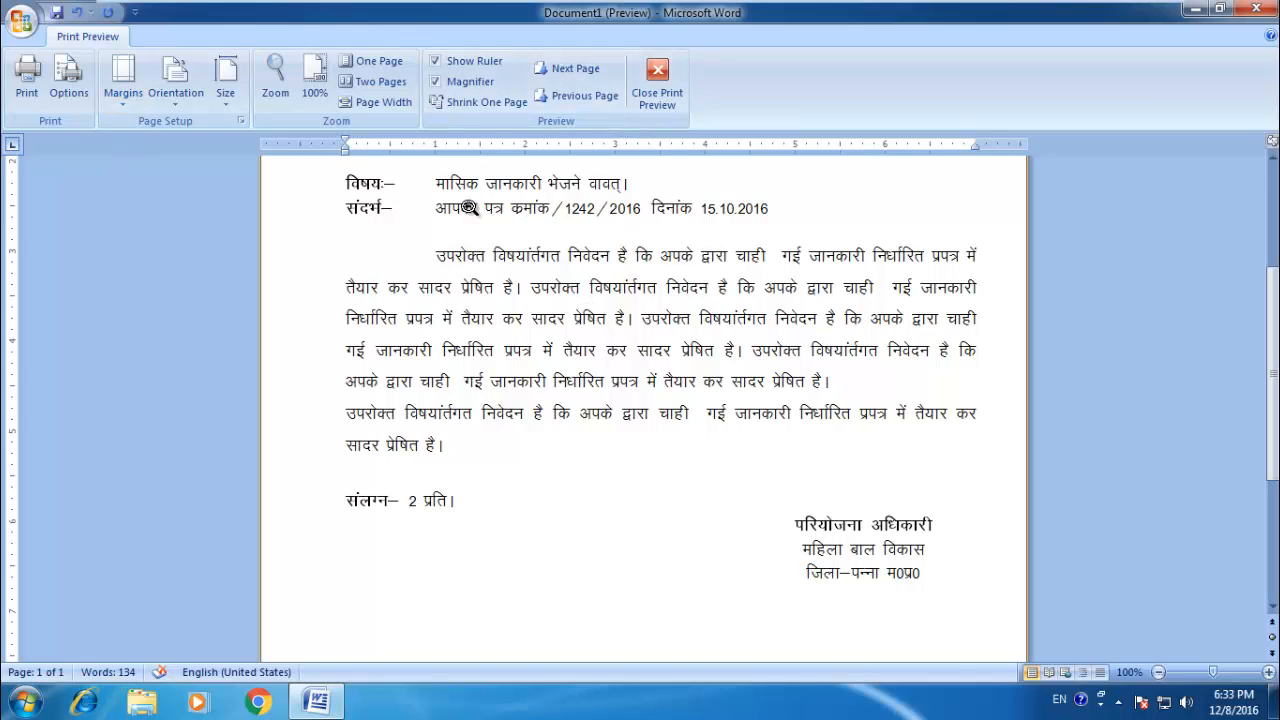
Step: Set the previewed letter's paper size to A4, check the page, and close the print preview
click(176, 97)
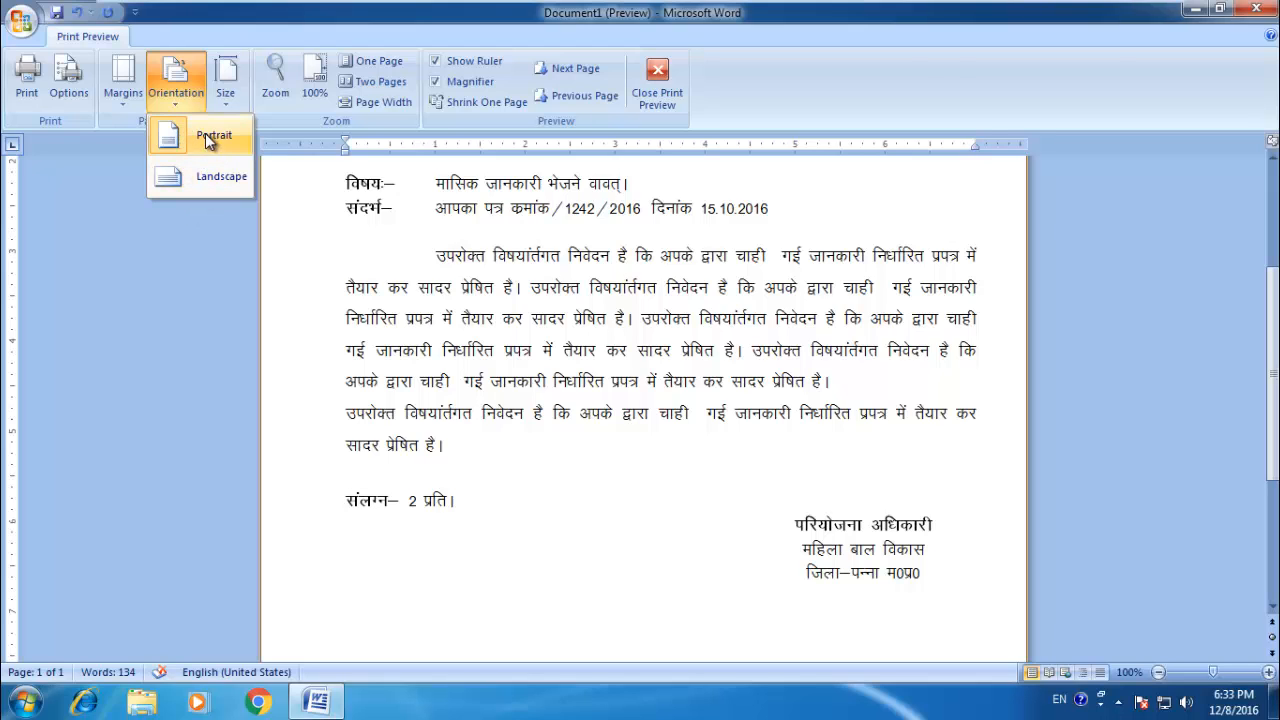
click(233, 100)
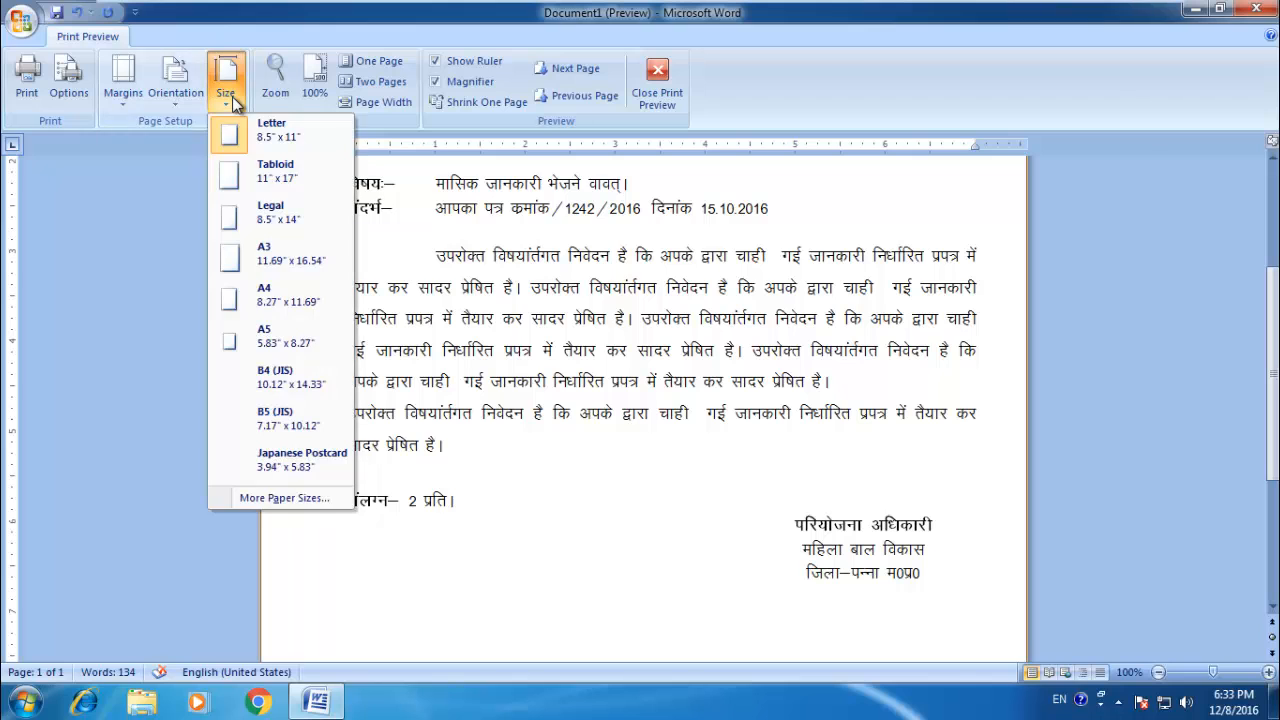
click(278, 291)
scroll(638, 310, down, 2)
scroll(638, 310, up, 1)
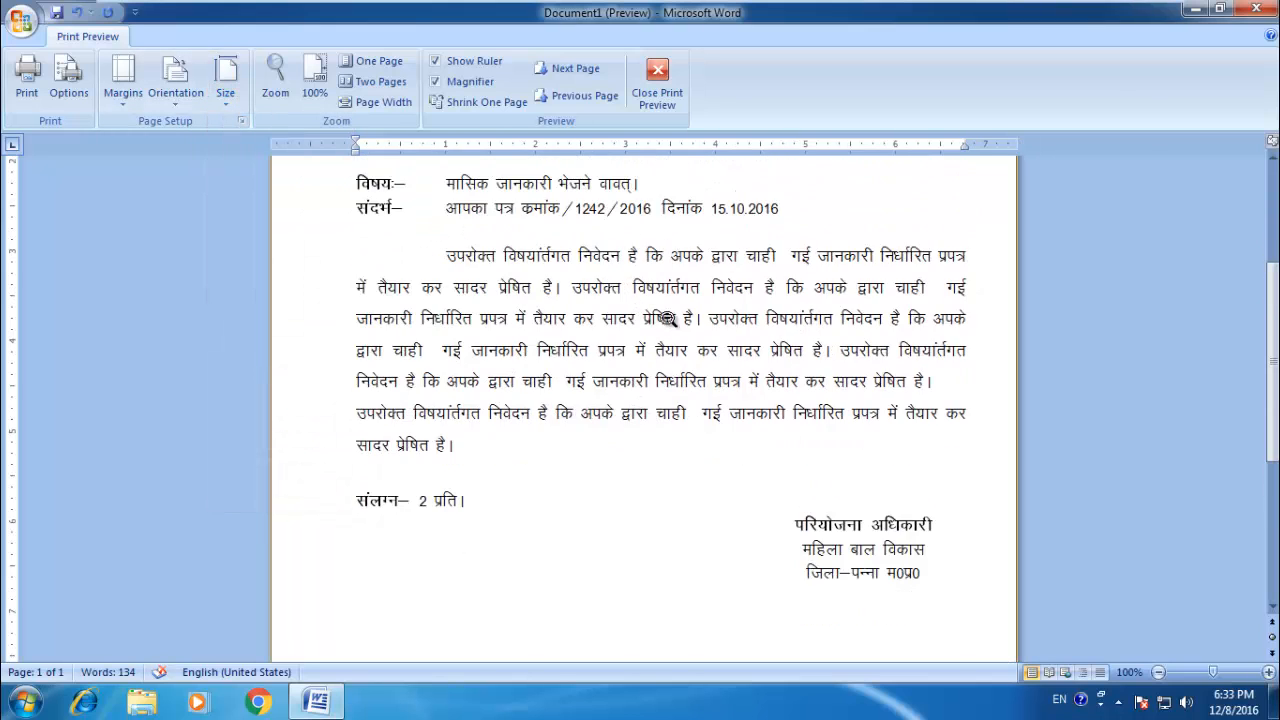
drag(1275, 315, 1275, 217)
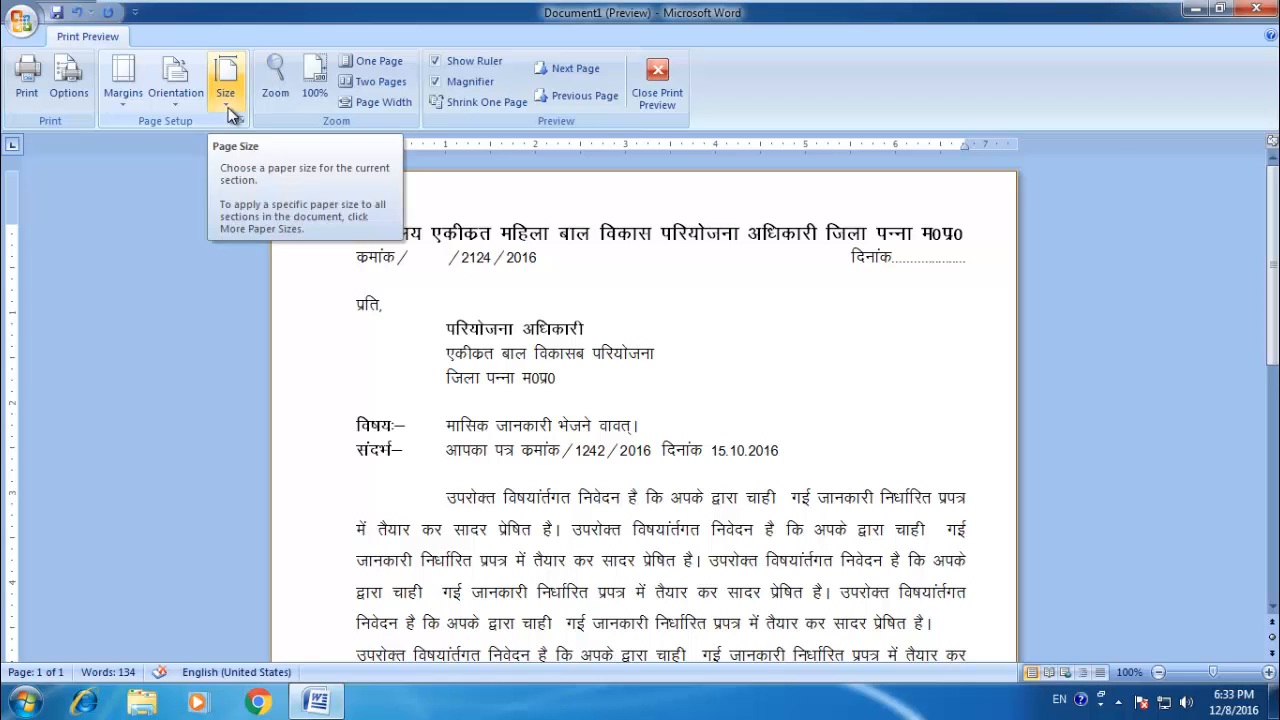
click(657, 85)
scroll(520, 245, up, 1)
scroll(525, 243, up, 10)
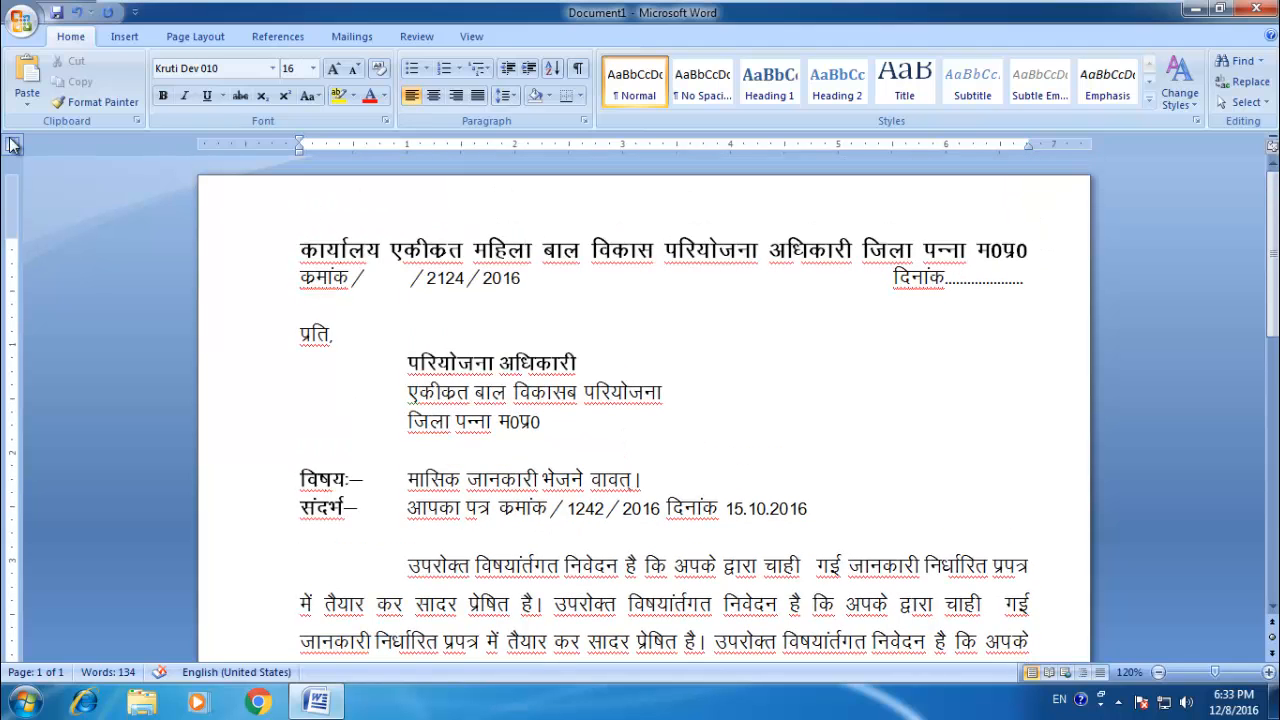
Step: Open the print settings for the letter and choose Send To OneNote 2007 as the printer
click(21, 21)
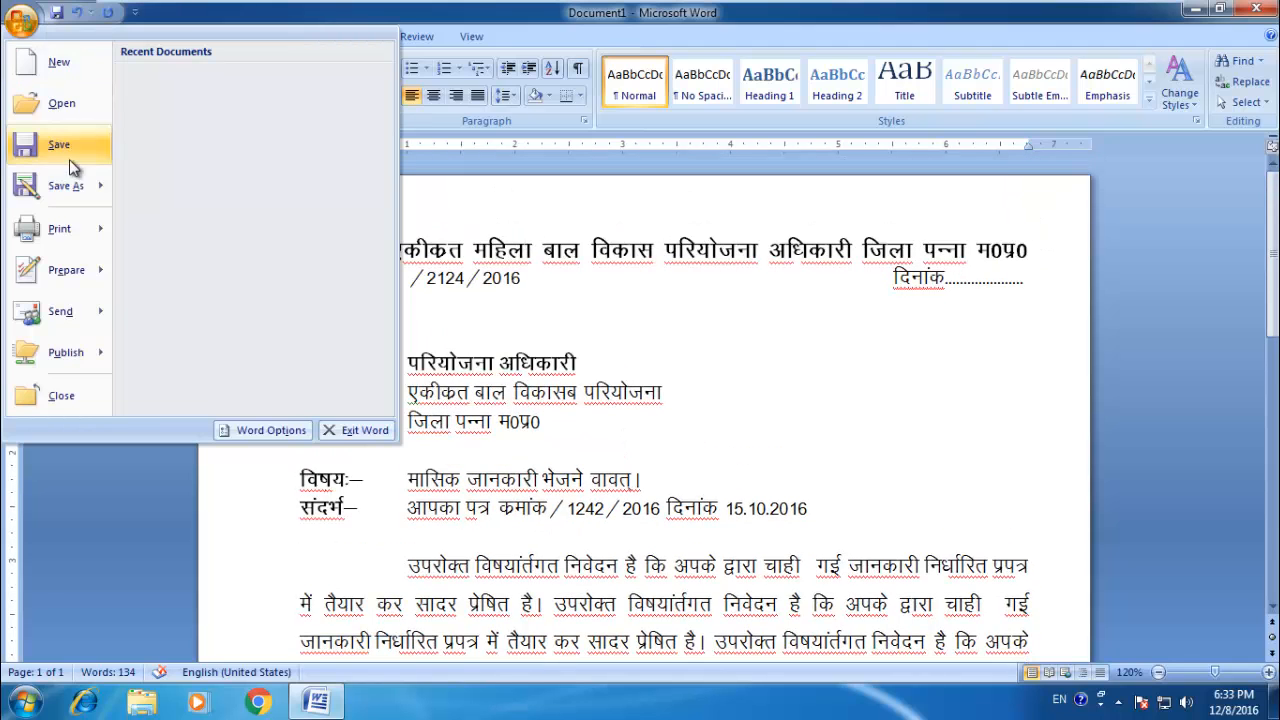
click(58, 240)
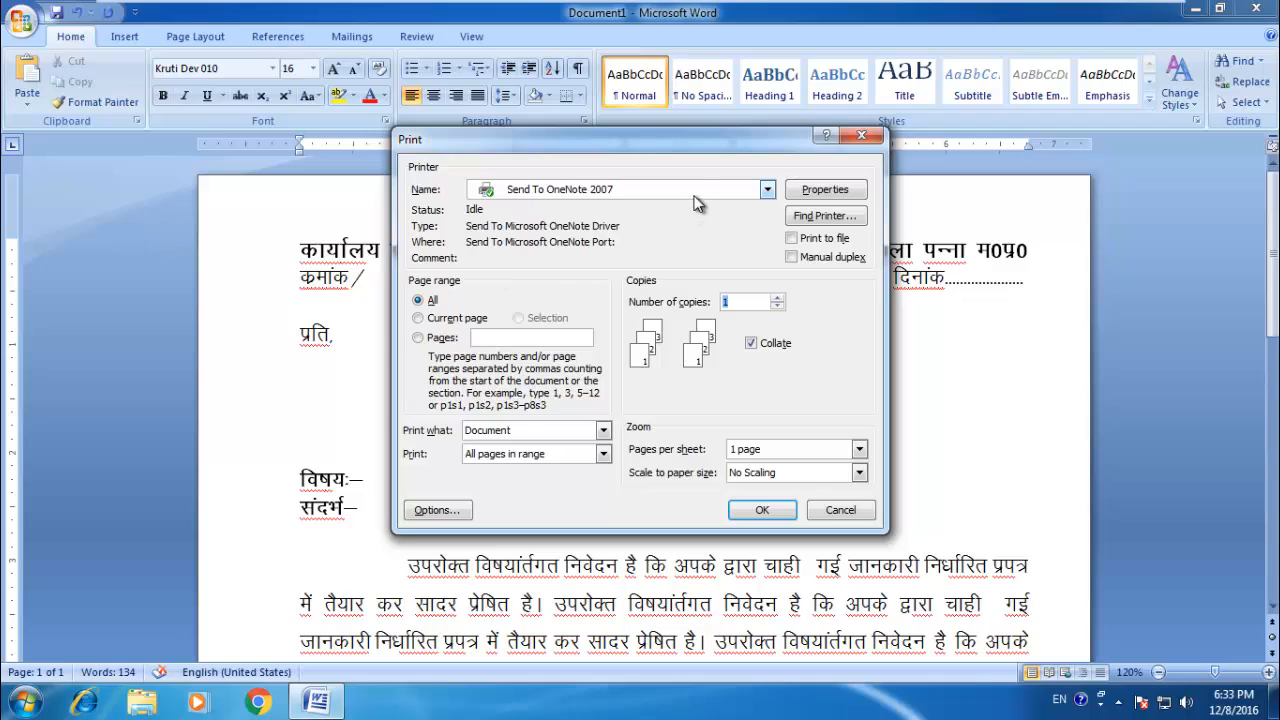
click(537, 189)
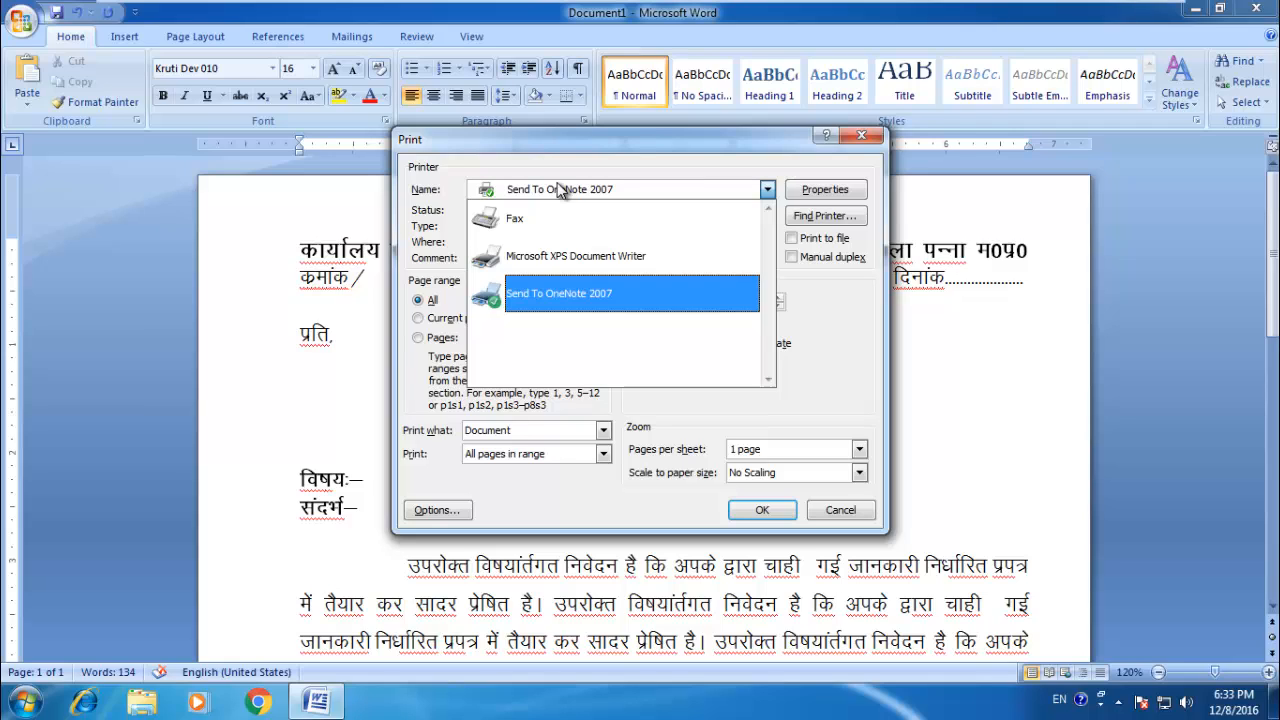
click(622, 293)
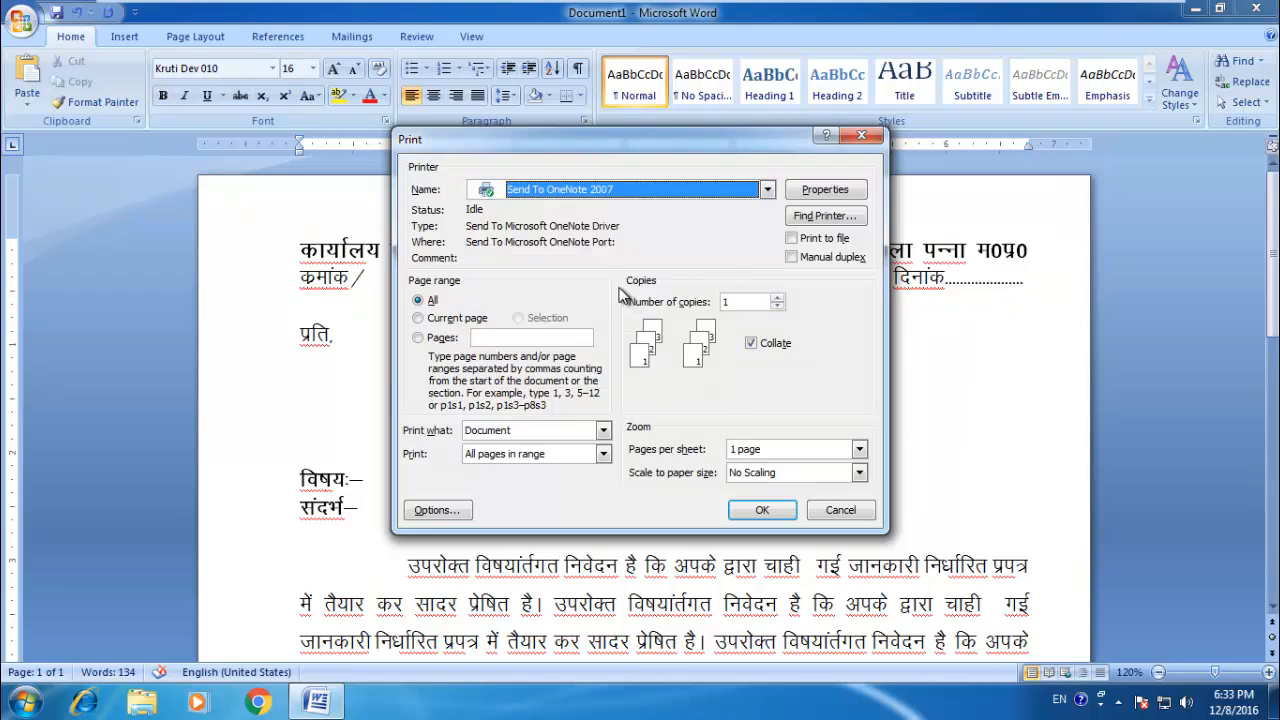
Step: Set the print range to pages 1-5,10-12 with 2 copies, switch collation off and on, and cancel the print job
click(435, 339)
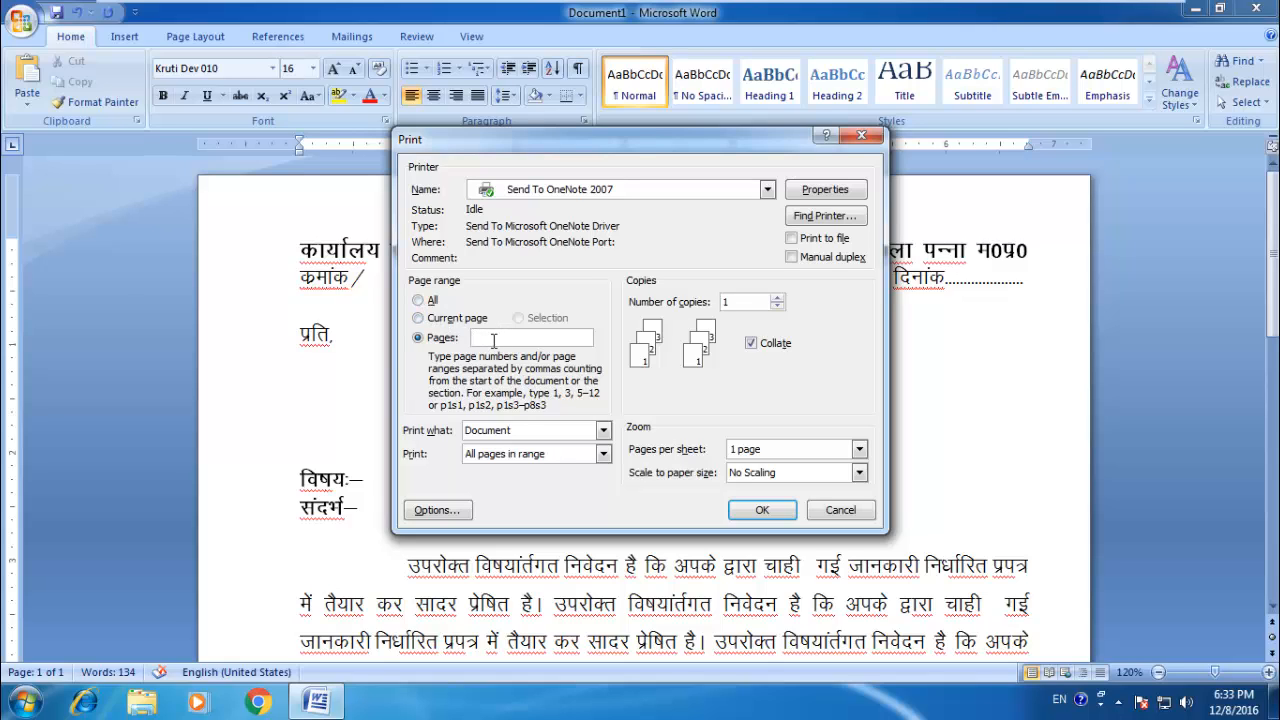
text(1-5,10-12)
click(777, 298)
click(751, 344)
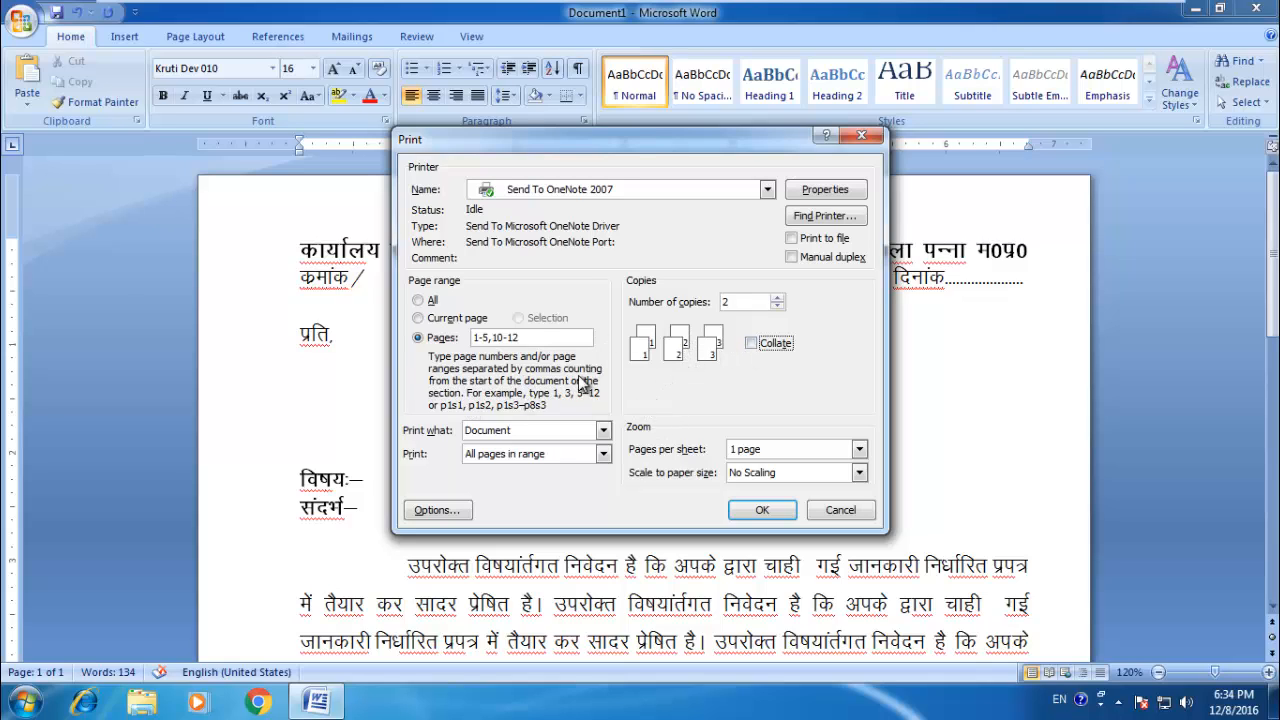
click(751, 344)
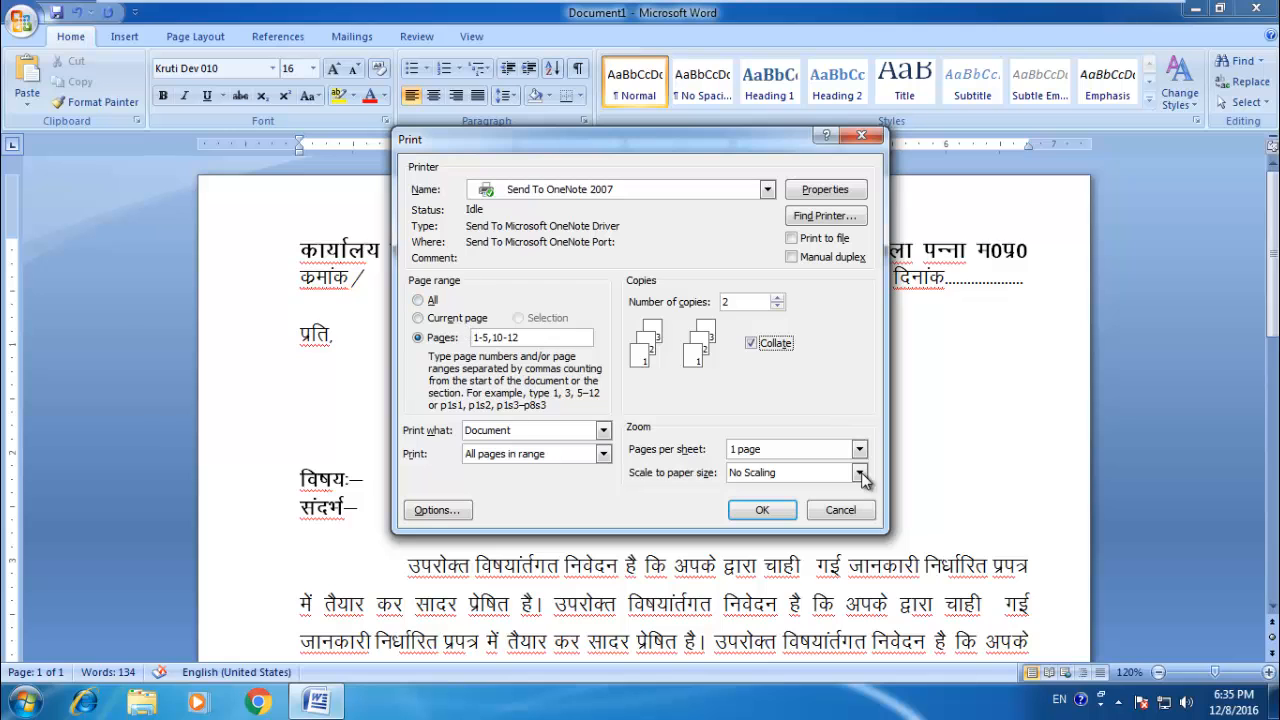
click(852, 507)
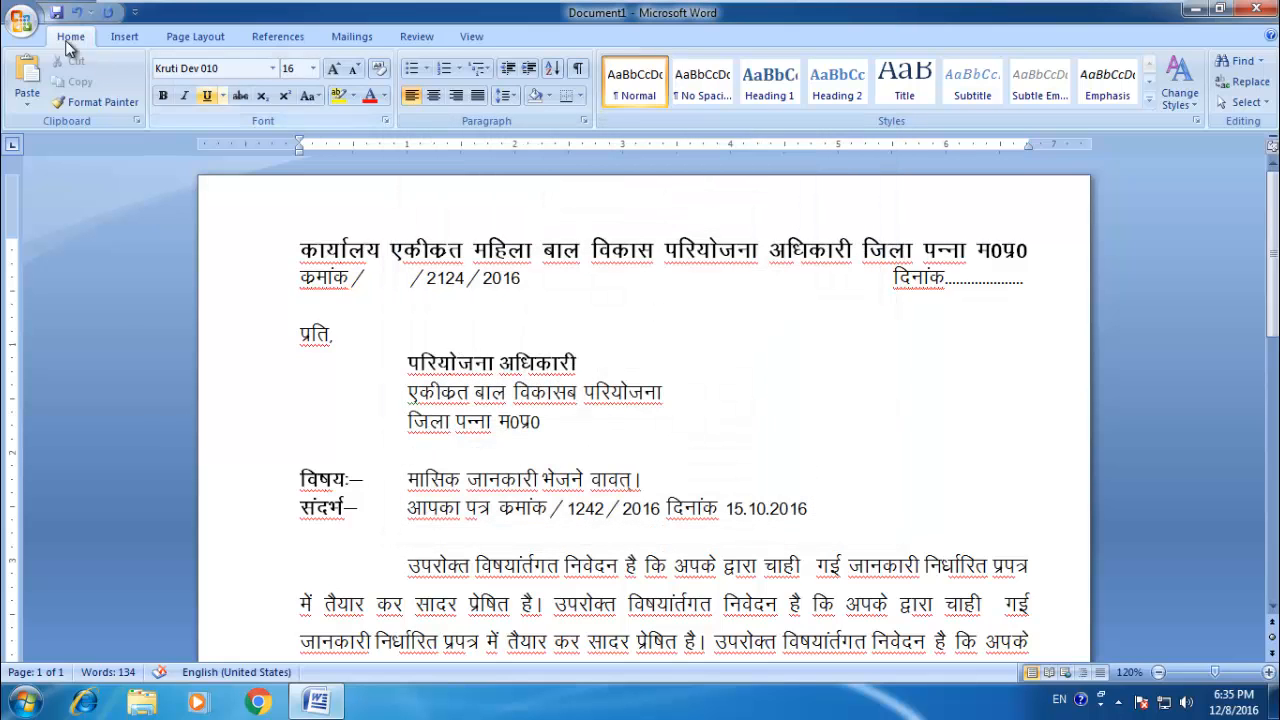
Step: Open the Save As dialog for other formats, review the available file types, and close it without saving
click(29, 22)
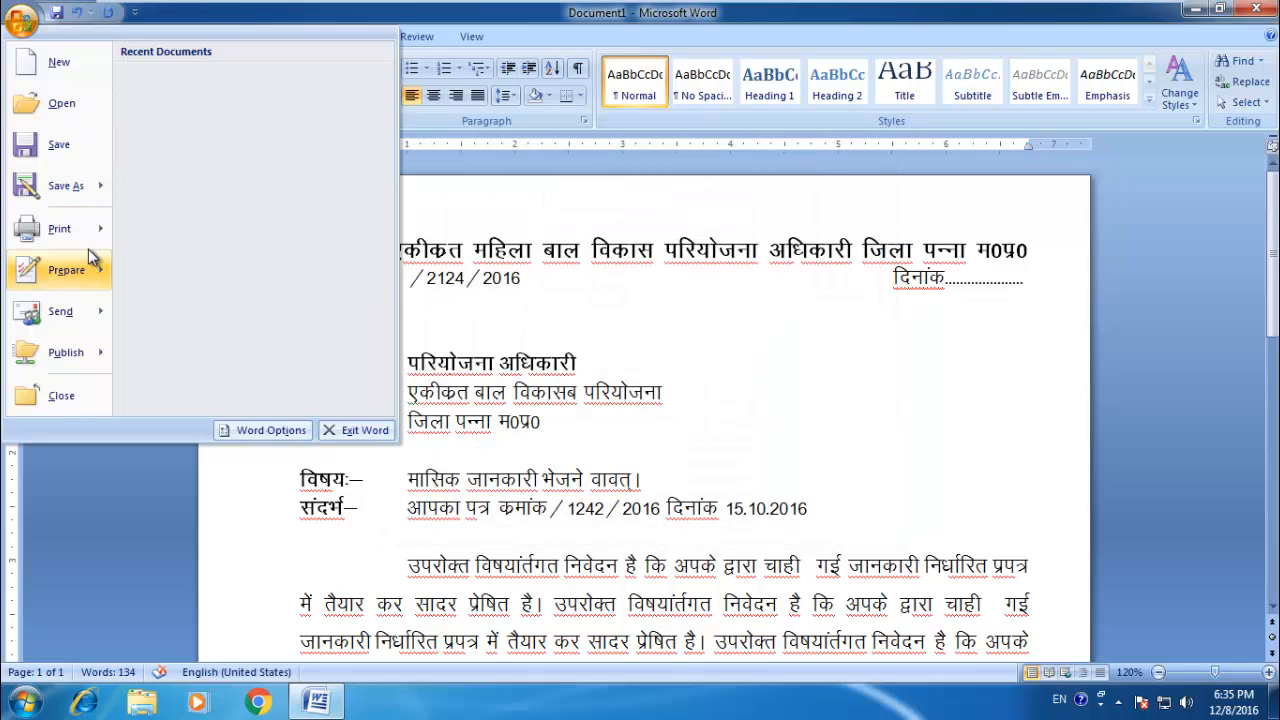
mouse_move(88, 245)
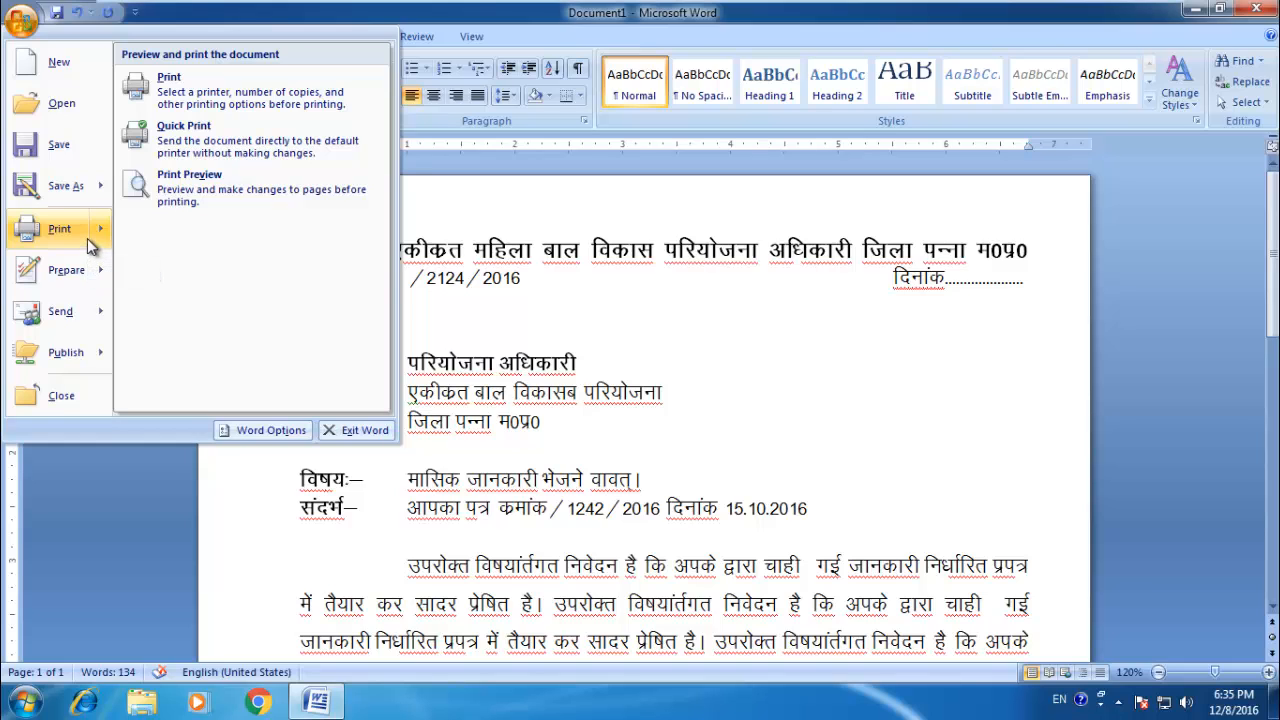
mouse_move(88, 190)
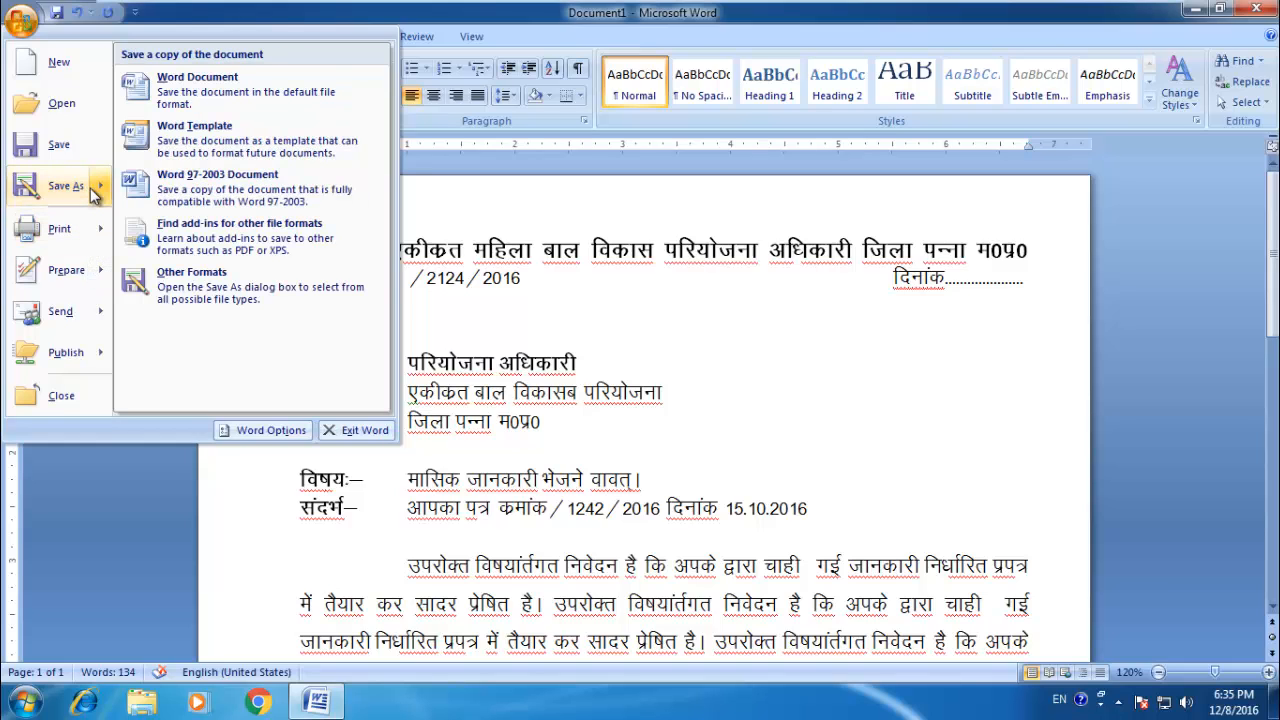
click(229, 296)
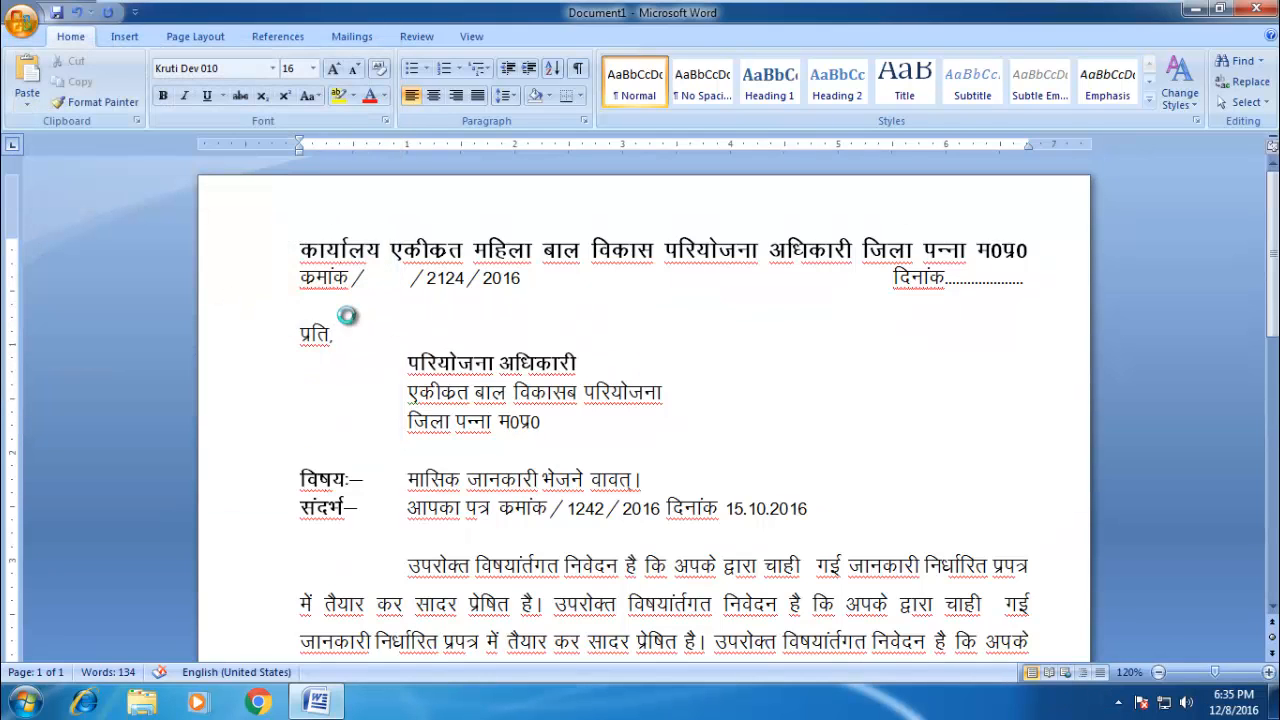
click(398, 345)
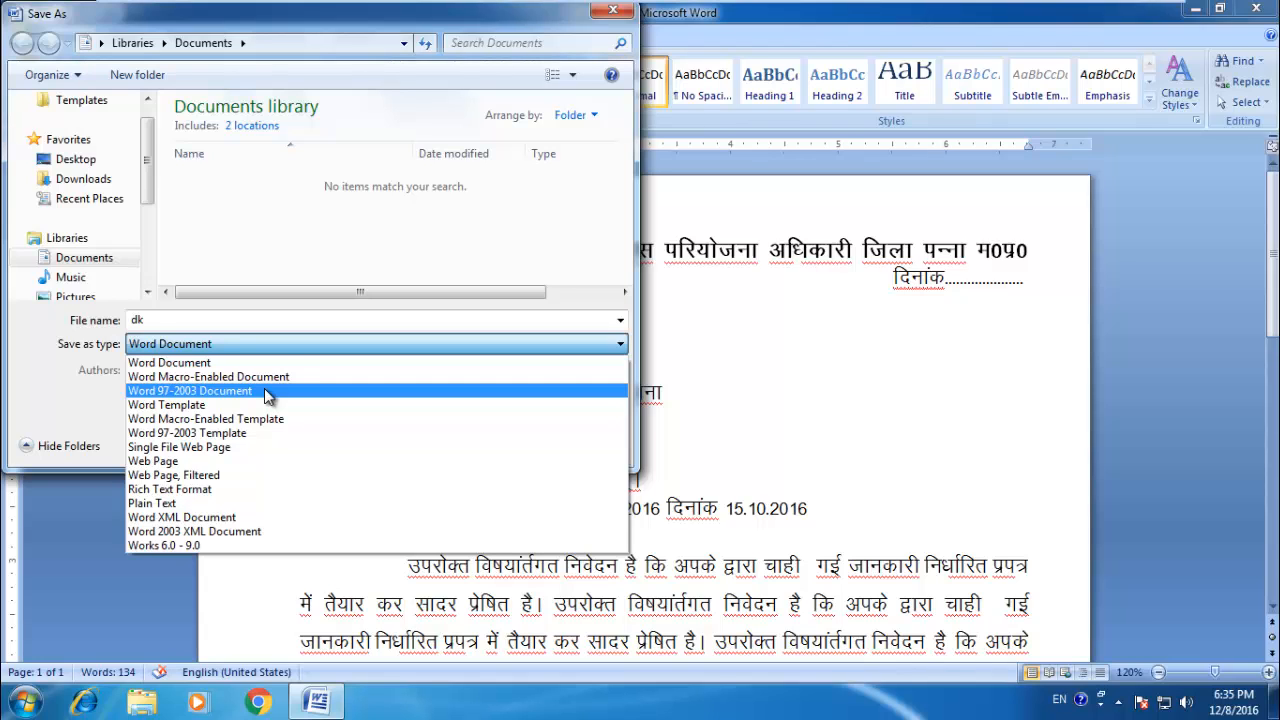
click(394, 21)
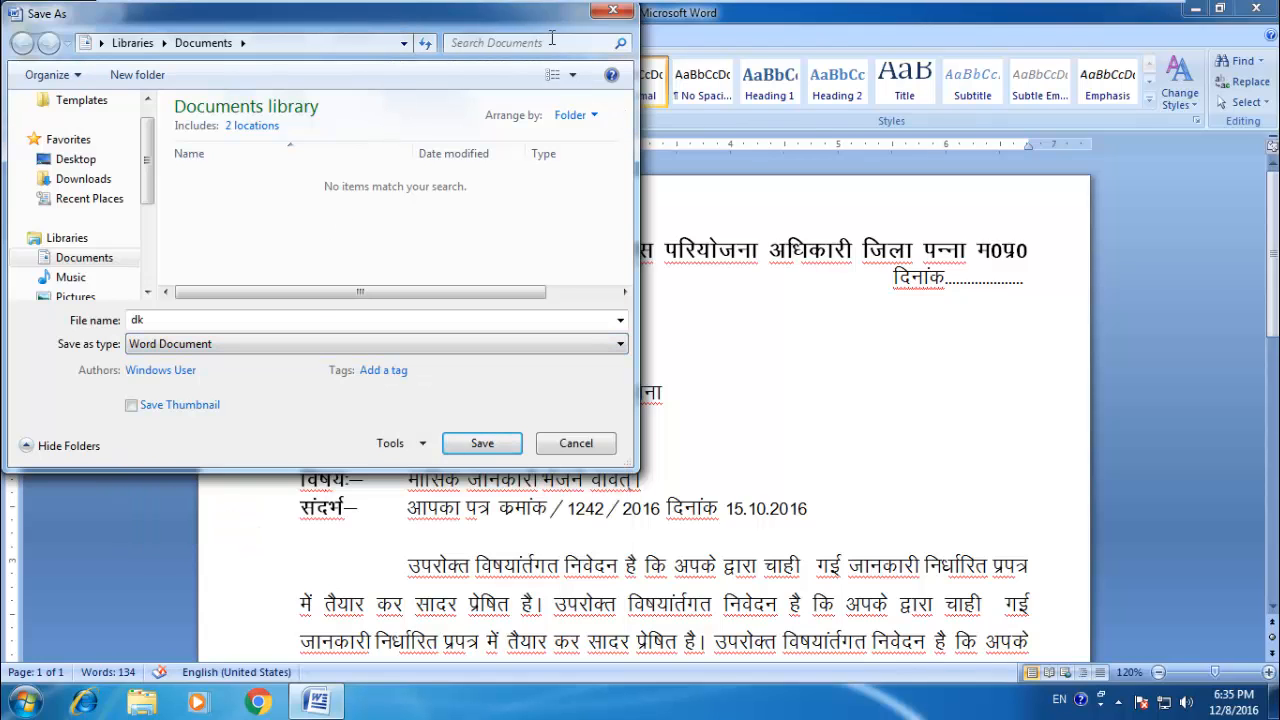
drag(551, 38, 720, 164)
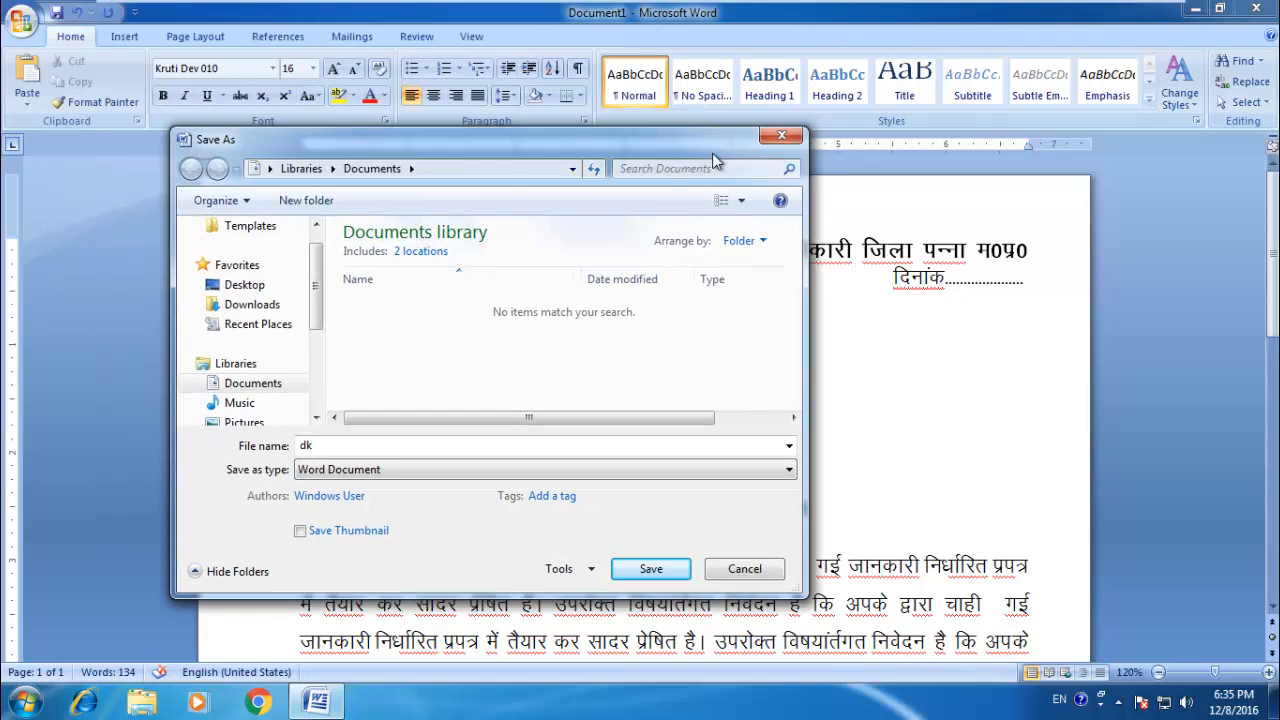
click(781, 137)
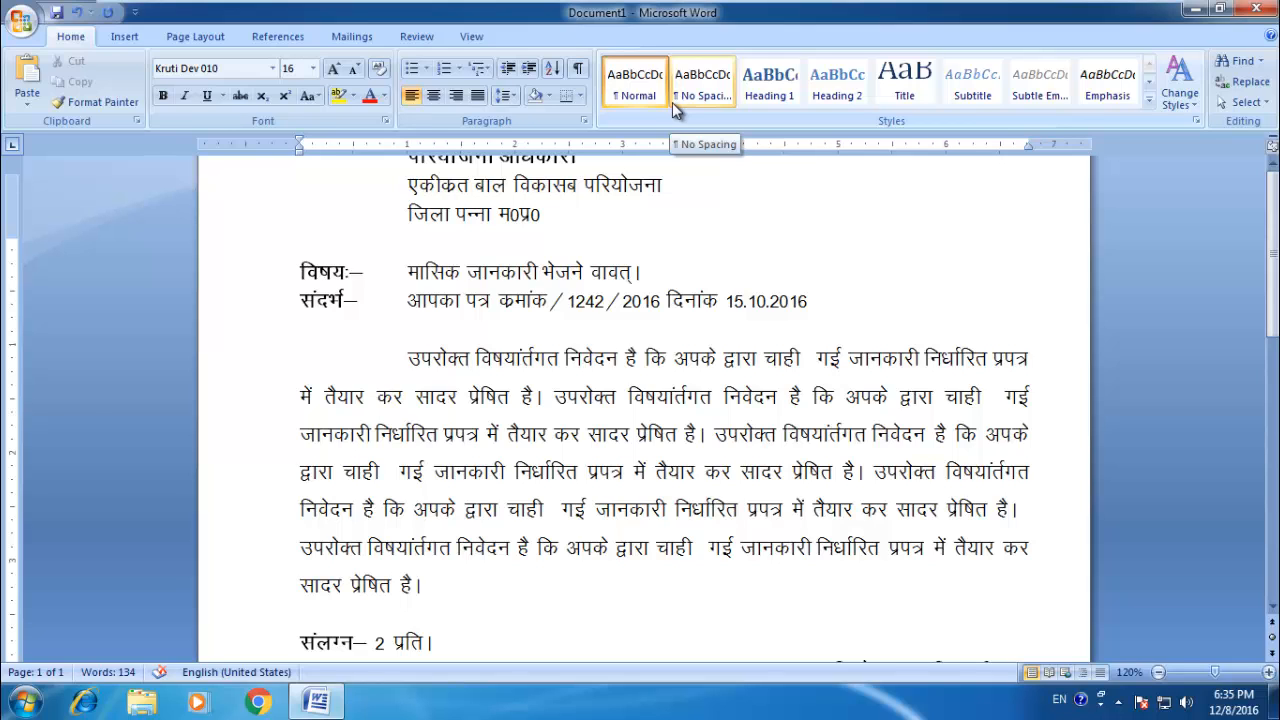
scroll(1218, 624, up, 3)
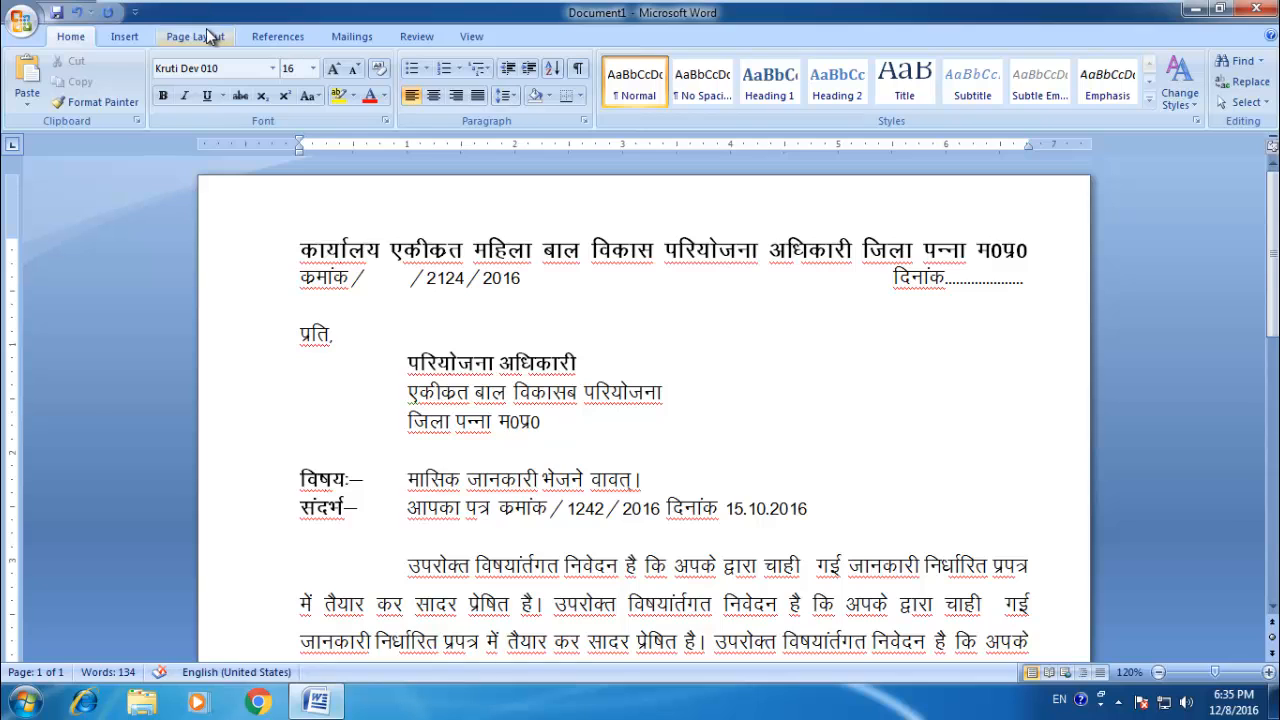
Step: Open the help on add-ins for other file formats such as PDF or XPS and close it
click(22, 20)
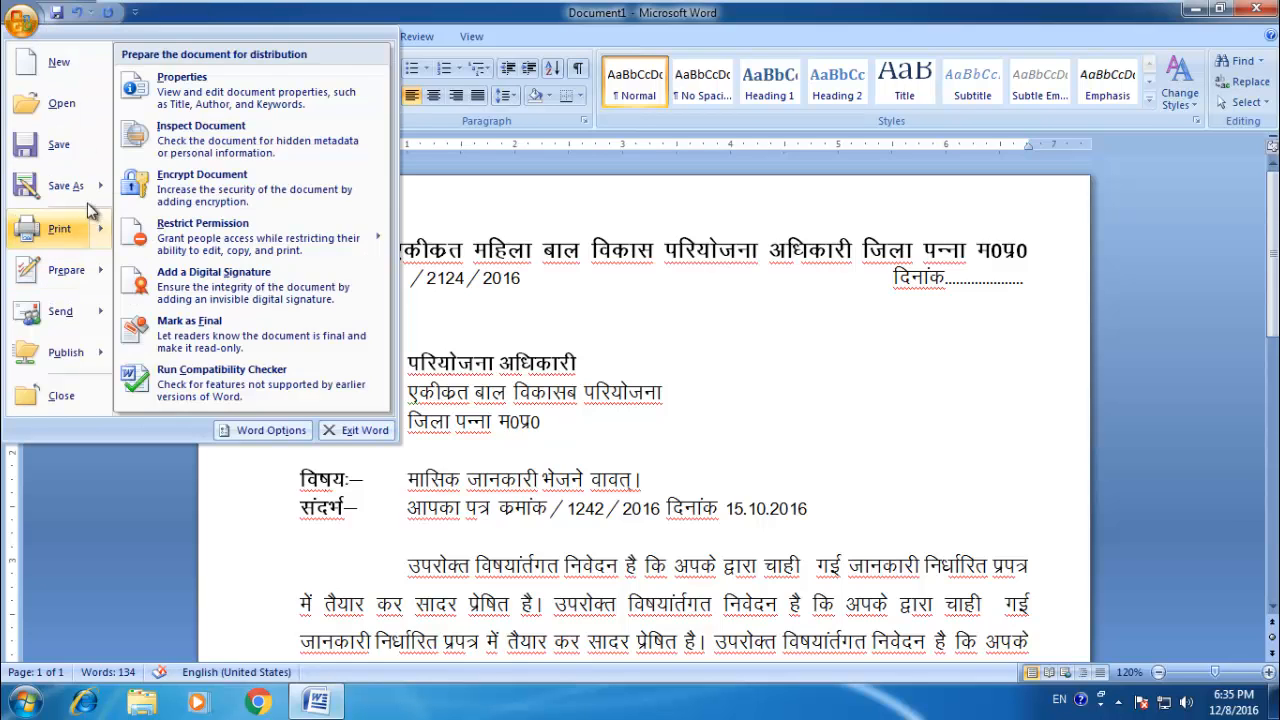
mouse_move(100, 190)
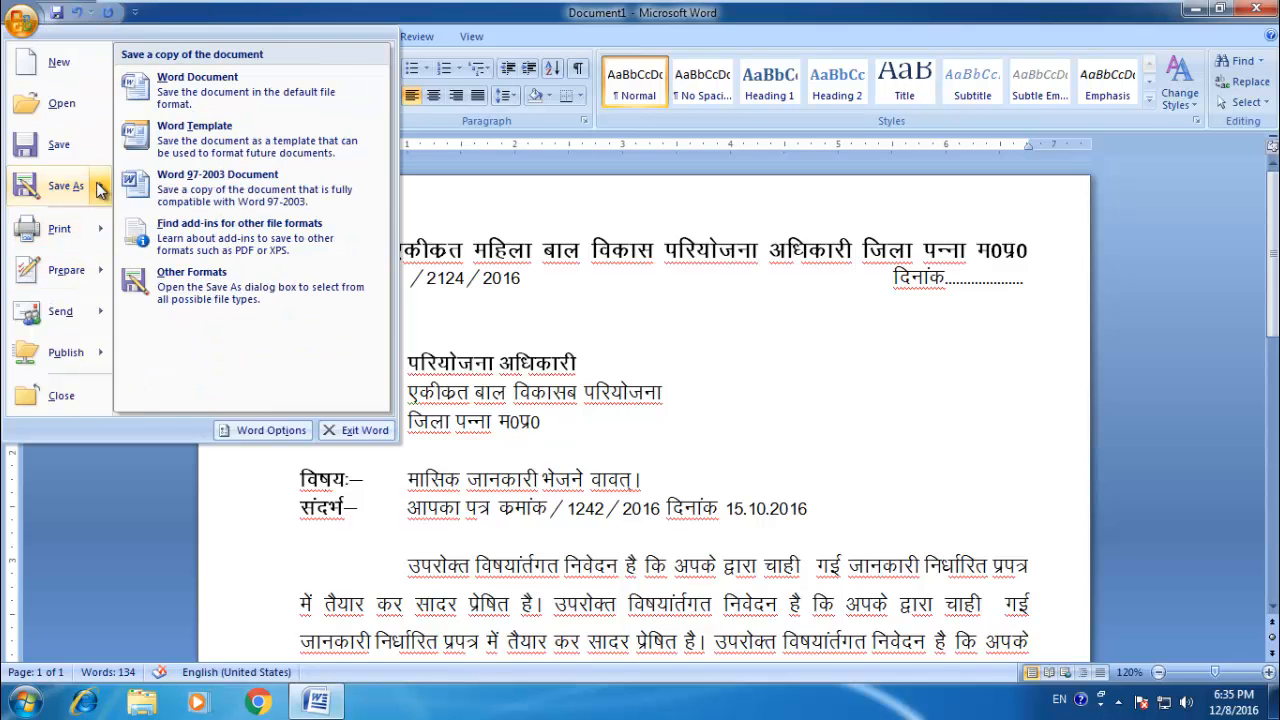
click(236, 241)
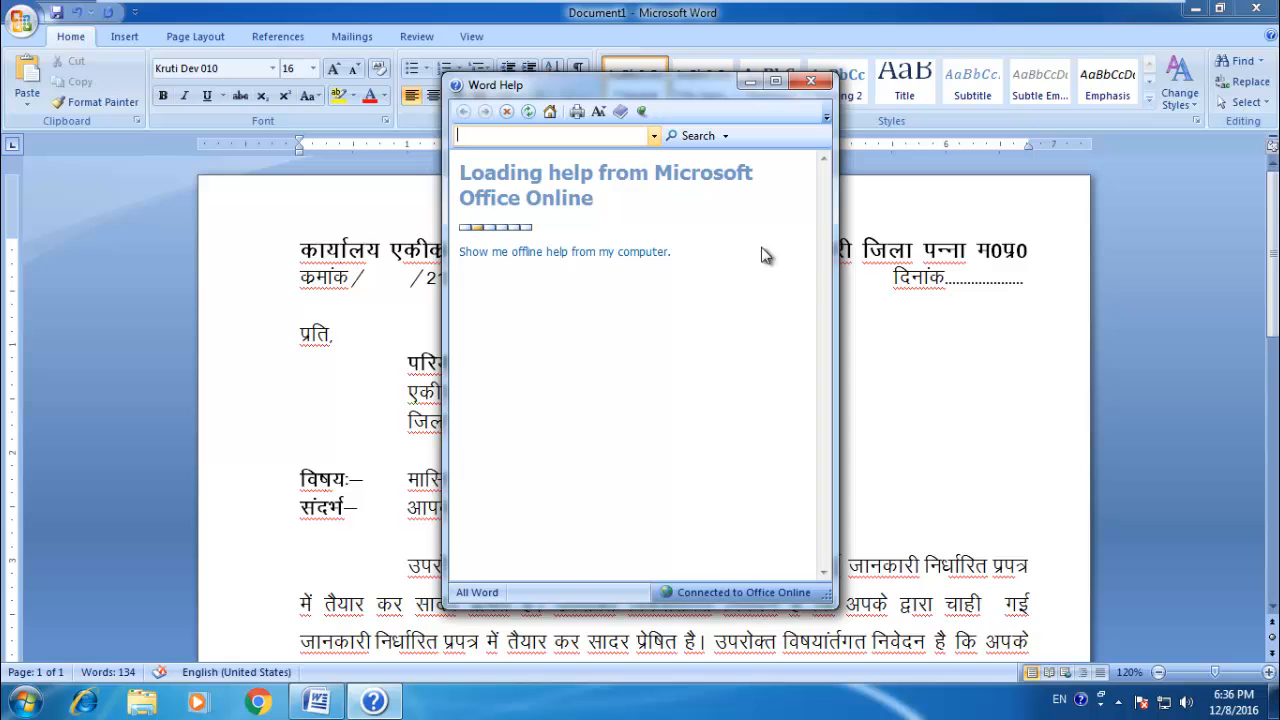
click(811, 81)
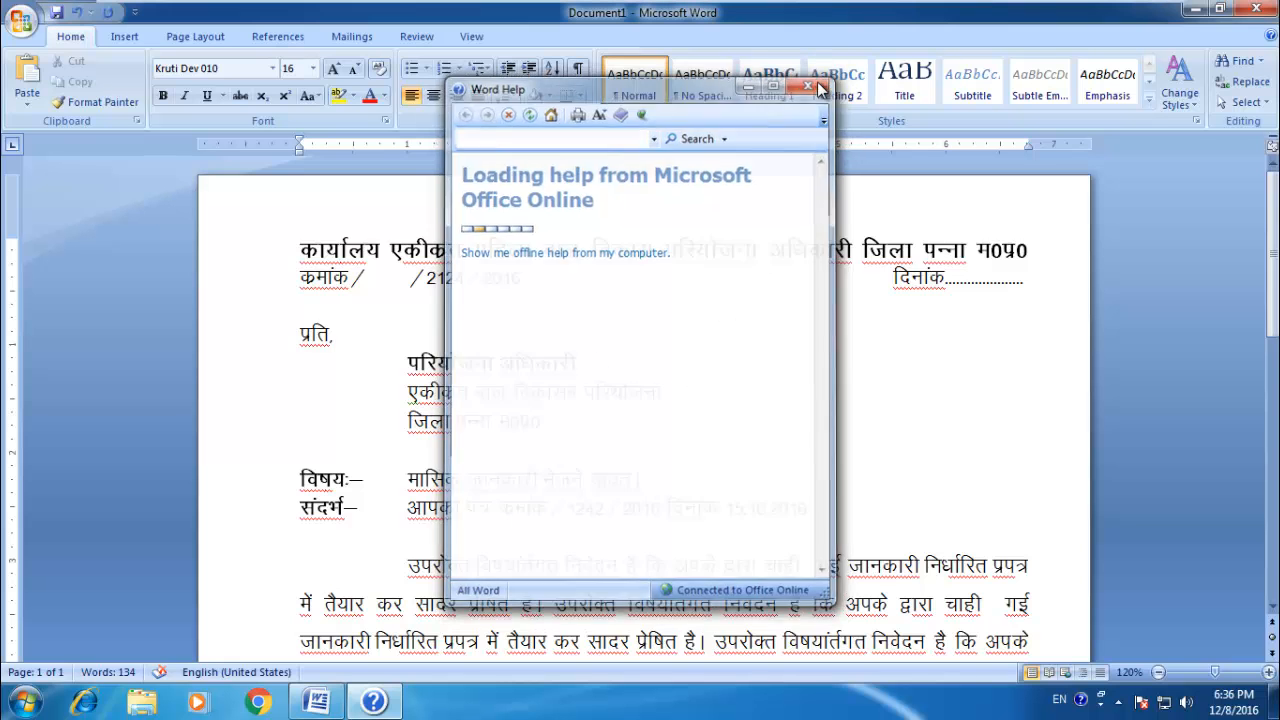
Step: Minimize the document and run the SaveAsPDFandXPS installer from the Downloads folder
click(1190, 9)
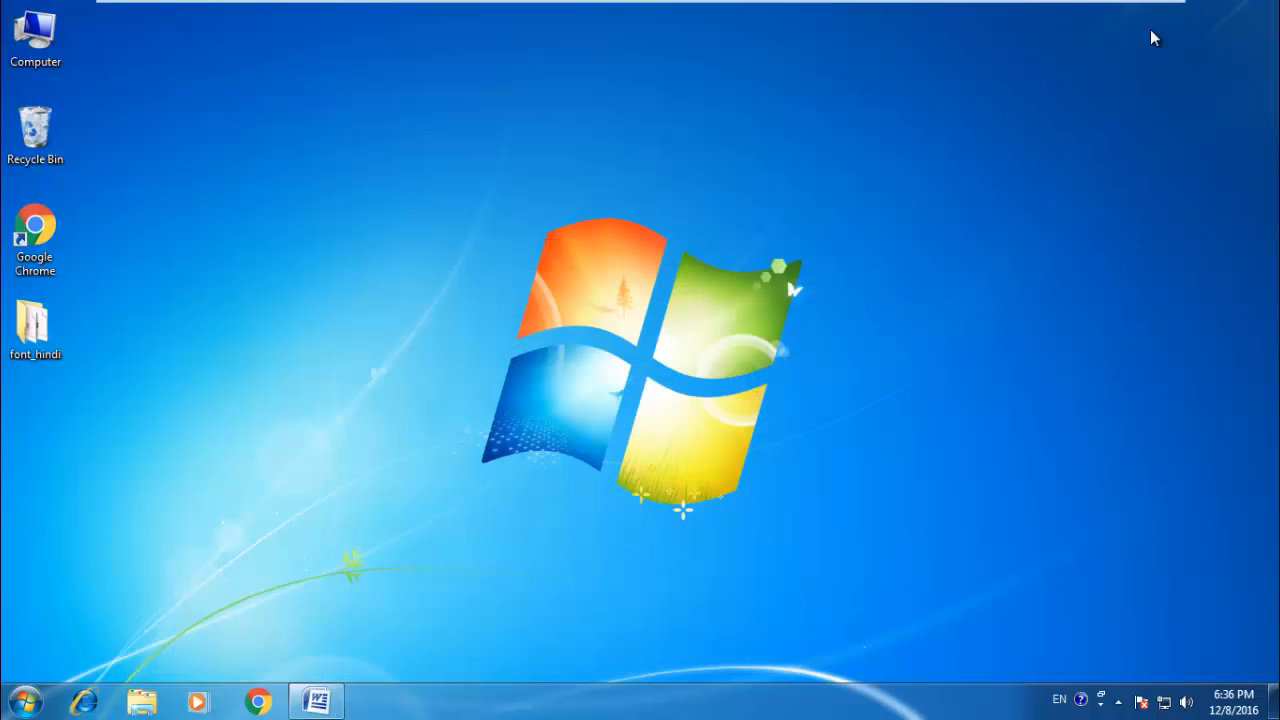
double_click(42, 236)
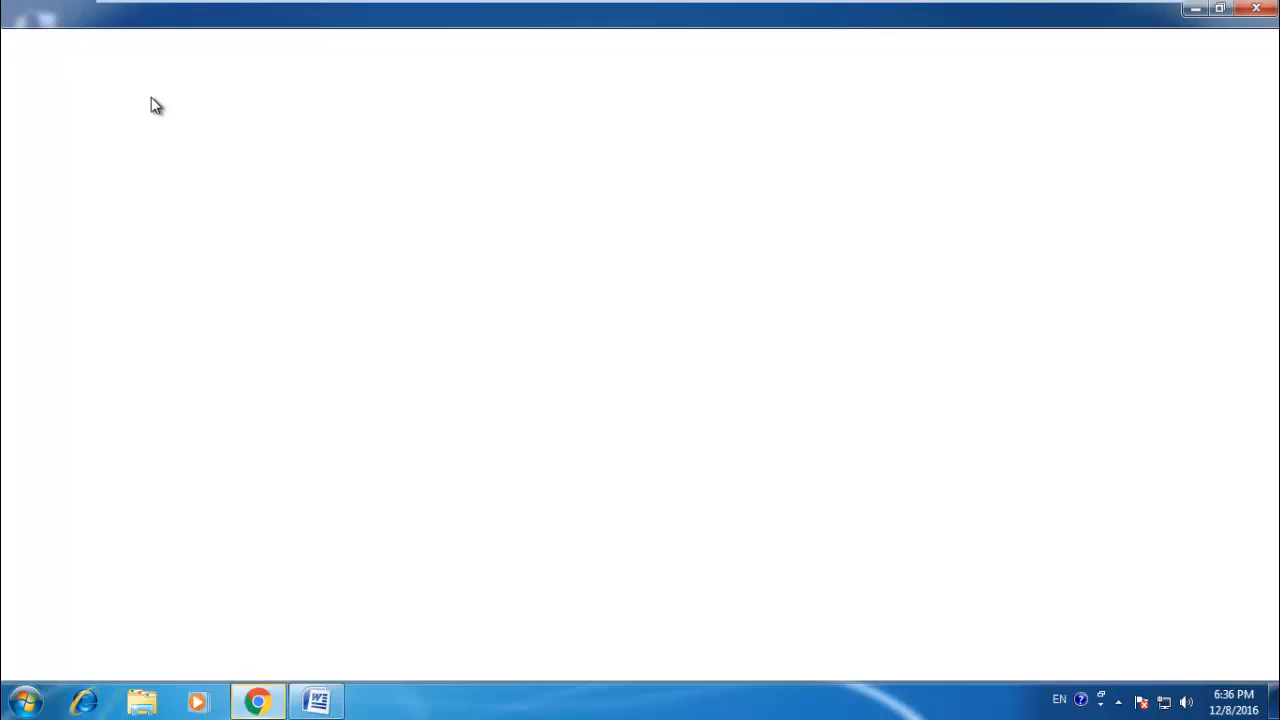
double_click(49, 37)
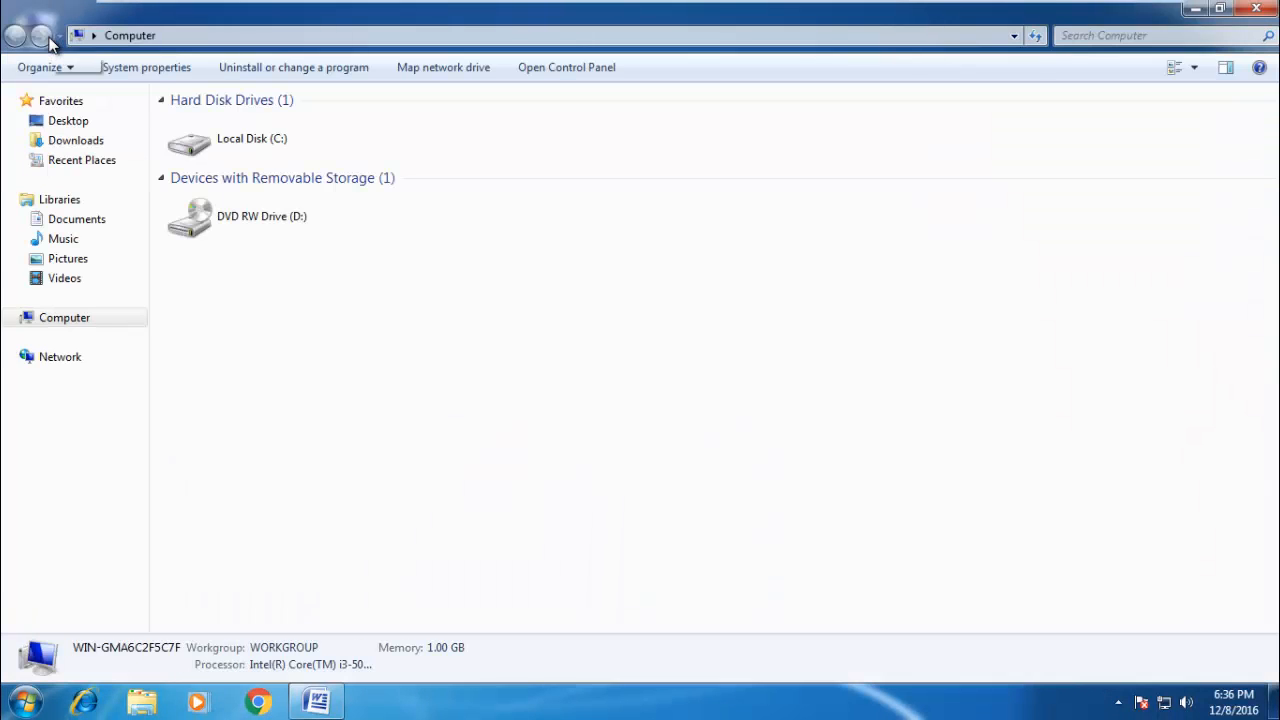
click(100, 148)
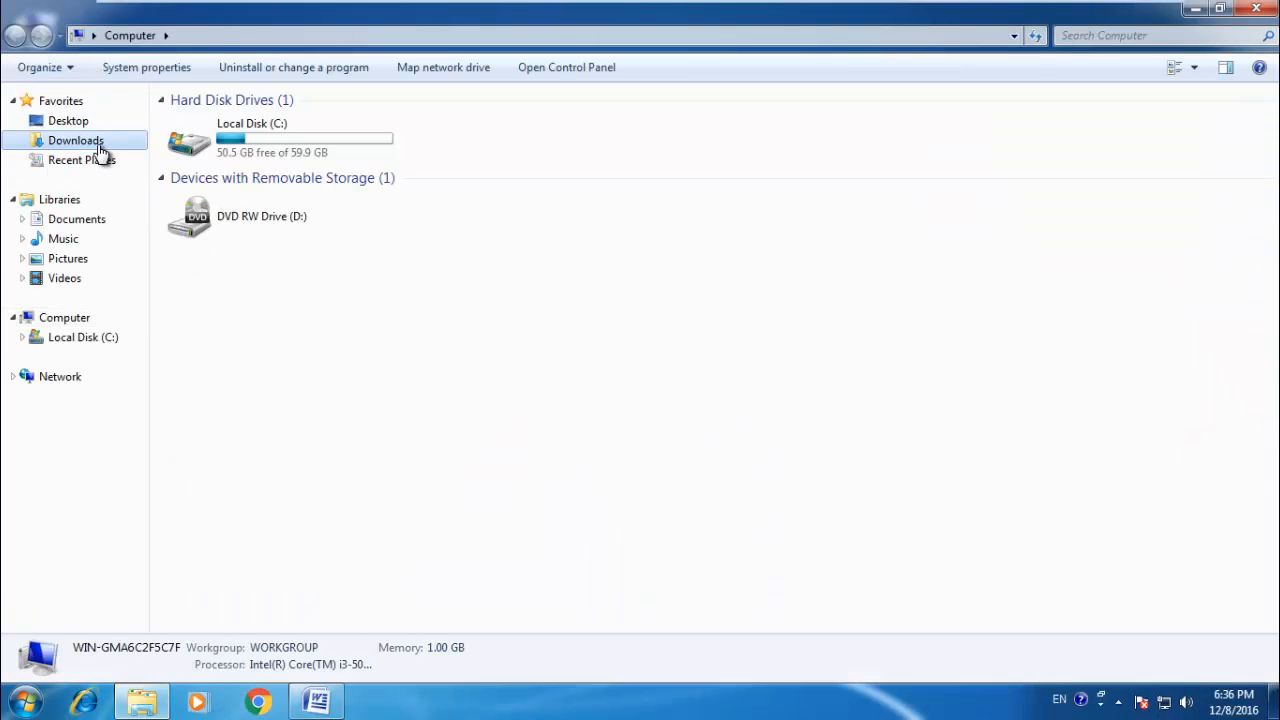
click(221, 136)
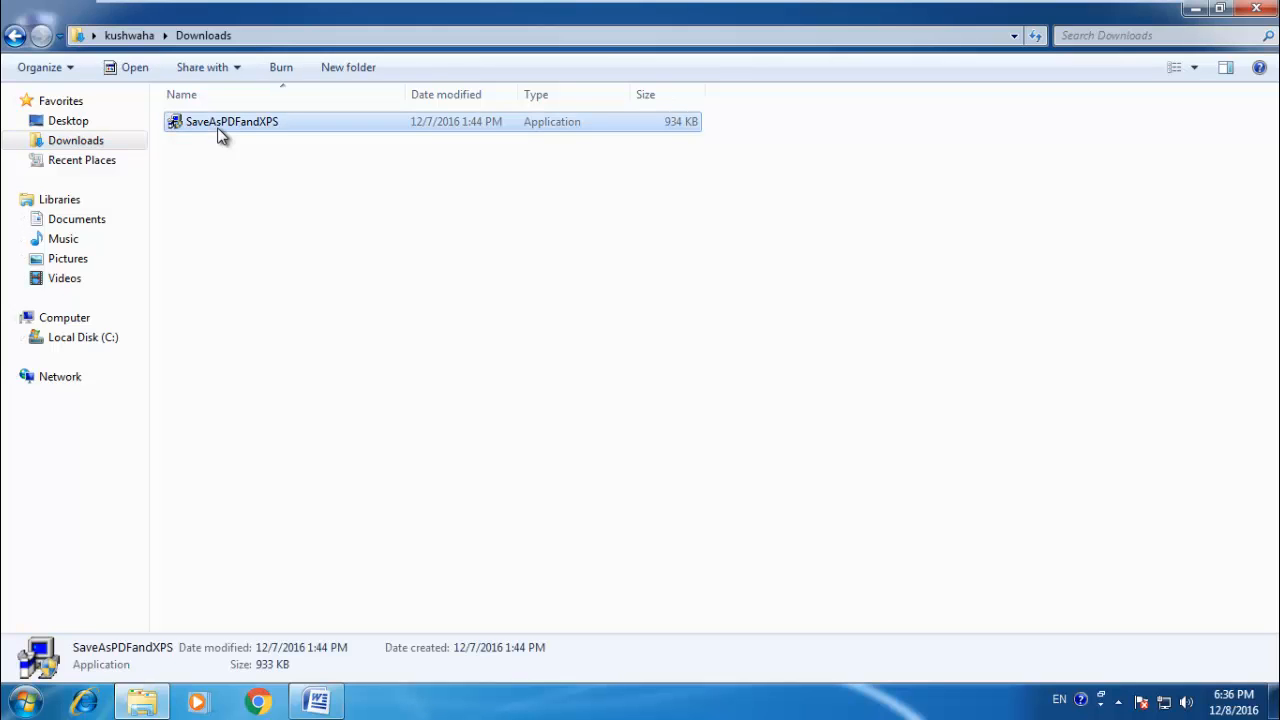
double_click(221, 136)
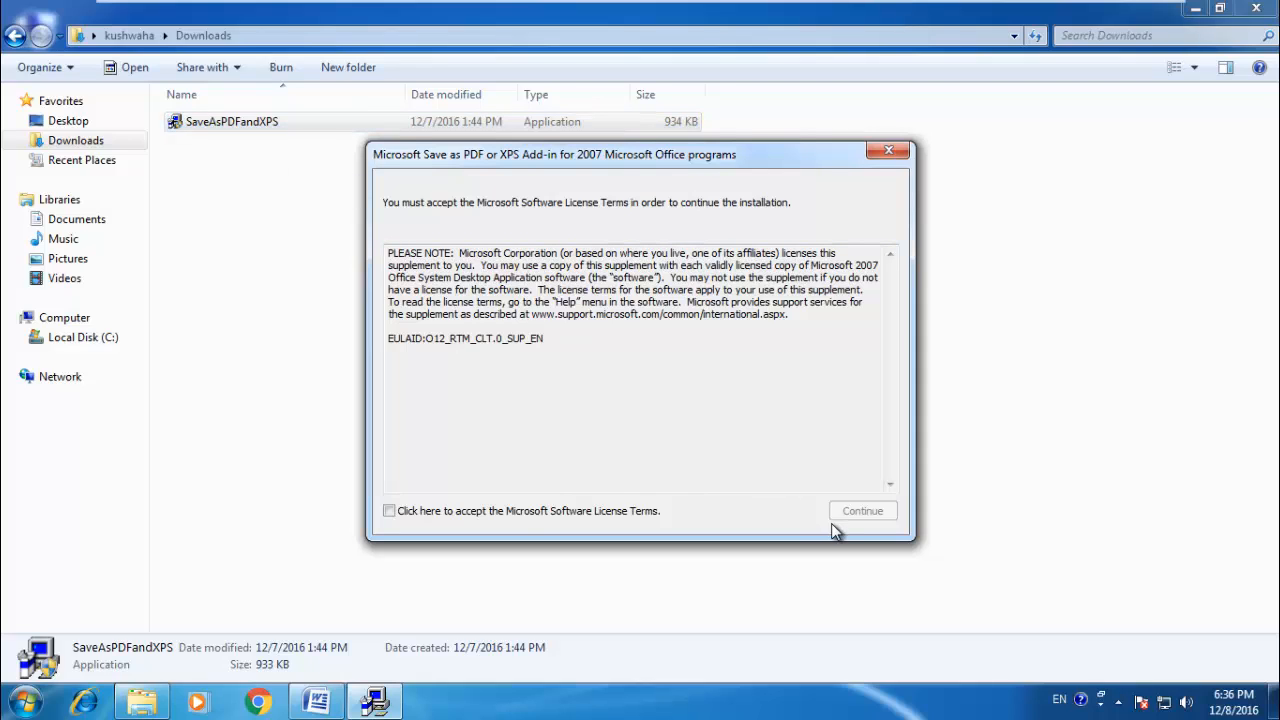
Step: Accept the Microsoft Software License Terms, install the Save as PDF or XPS add-in, and close the Downloads folder
click(389, 510)
click(857, 512)
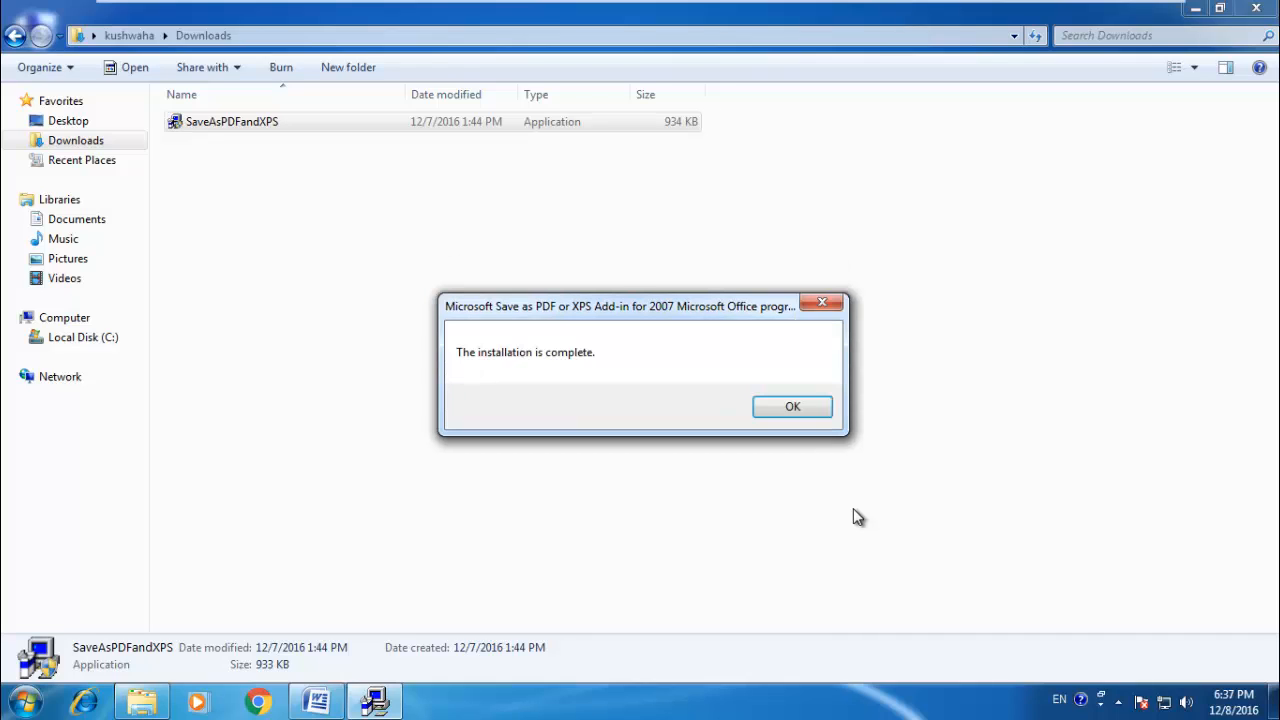
click(785, 410)
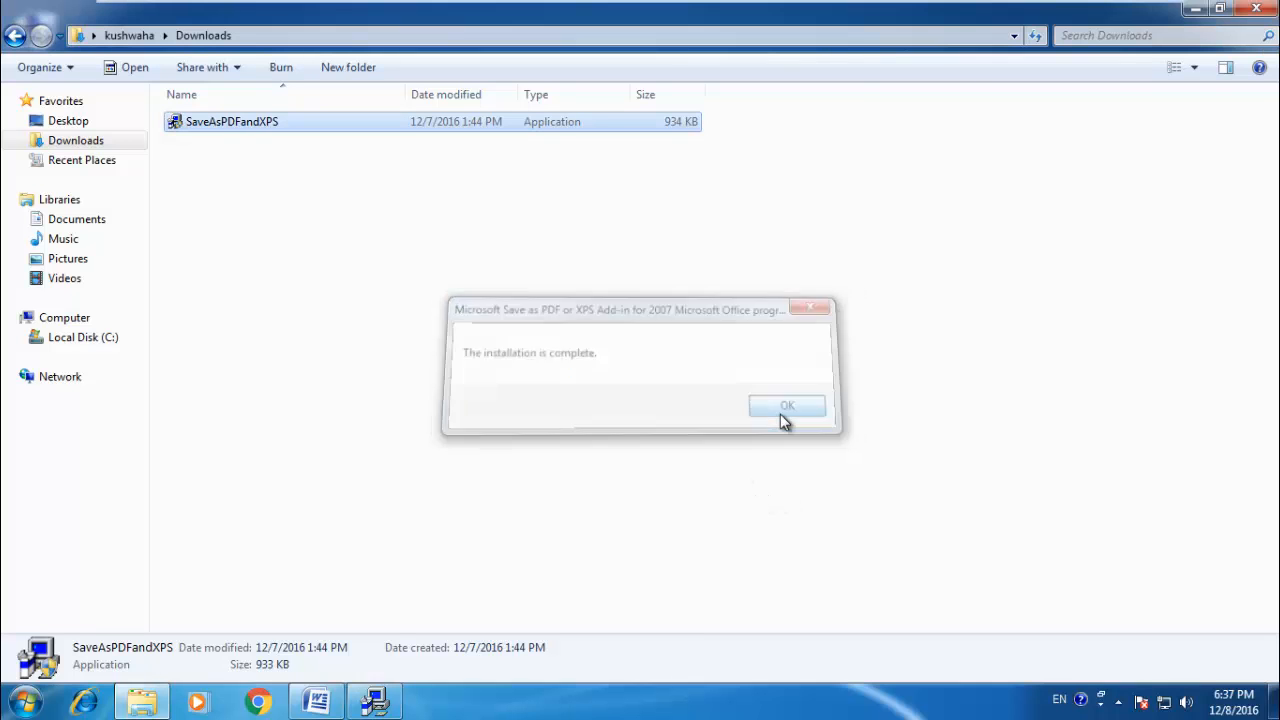
click(1250, 9)
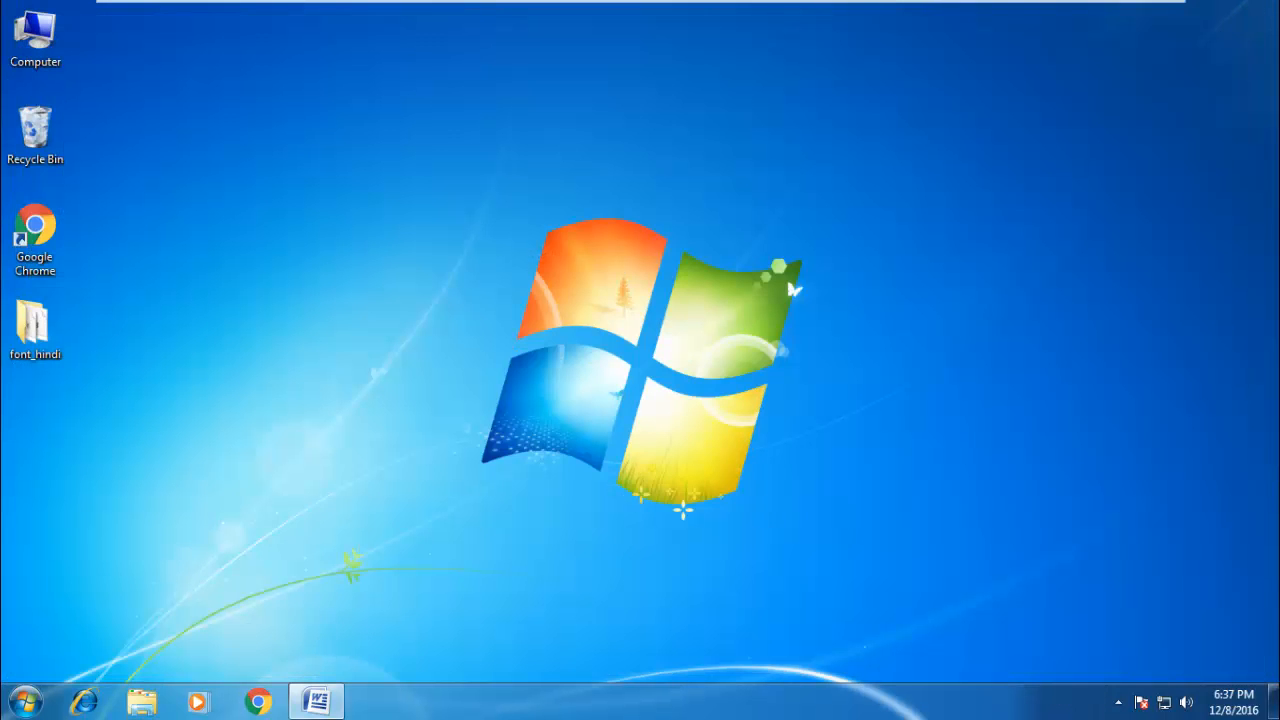
Step: Switch back to the Word letter and publish it as a standard-optimized PDF named dk on the Desktop
click(316, 697)
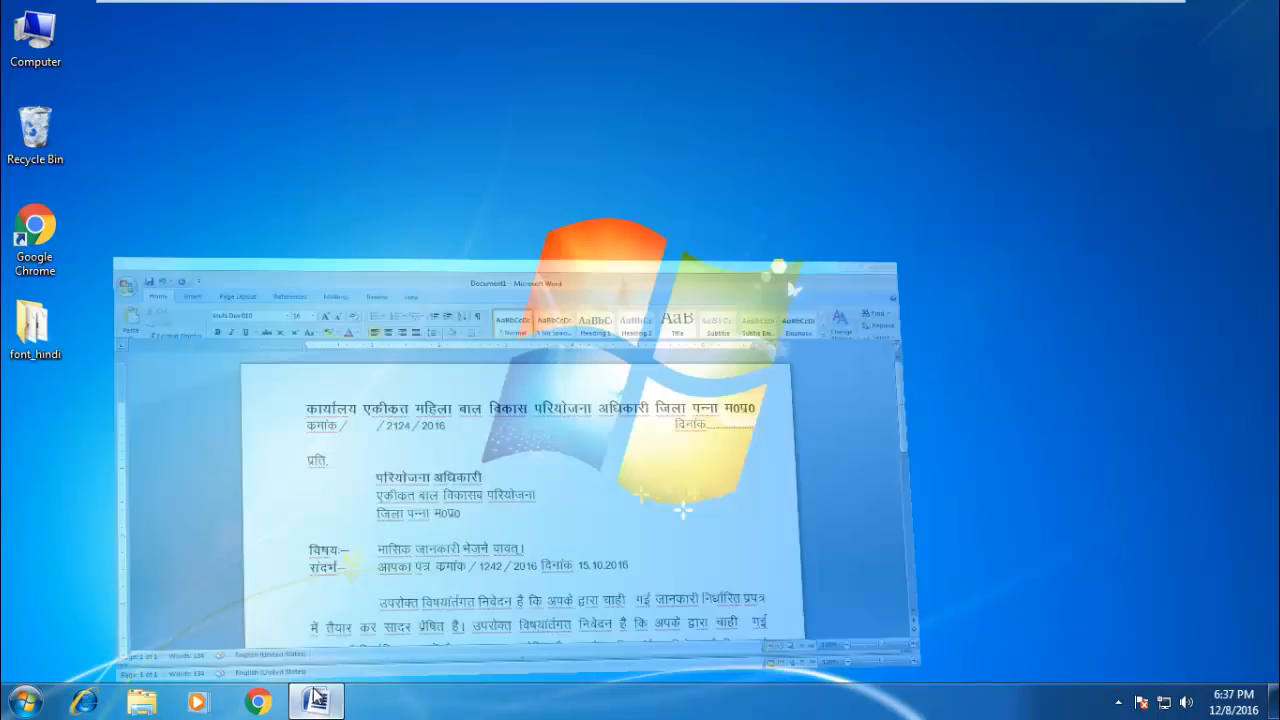
click(14, 34)
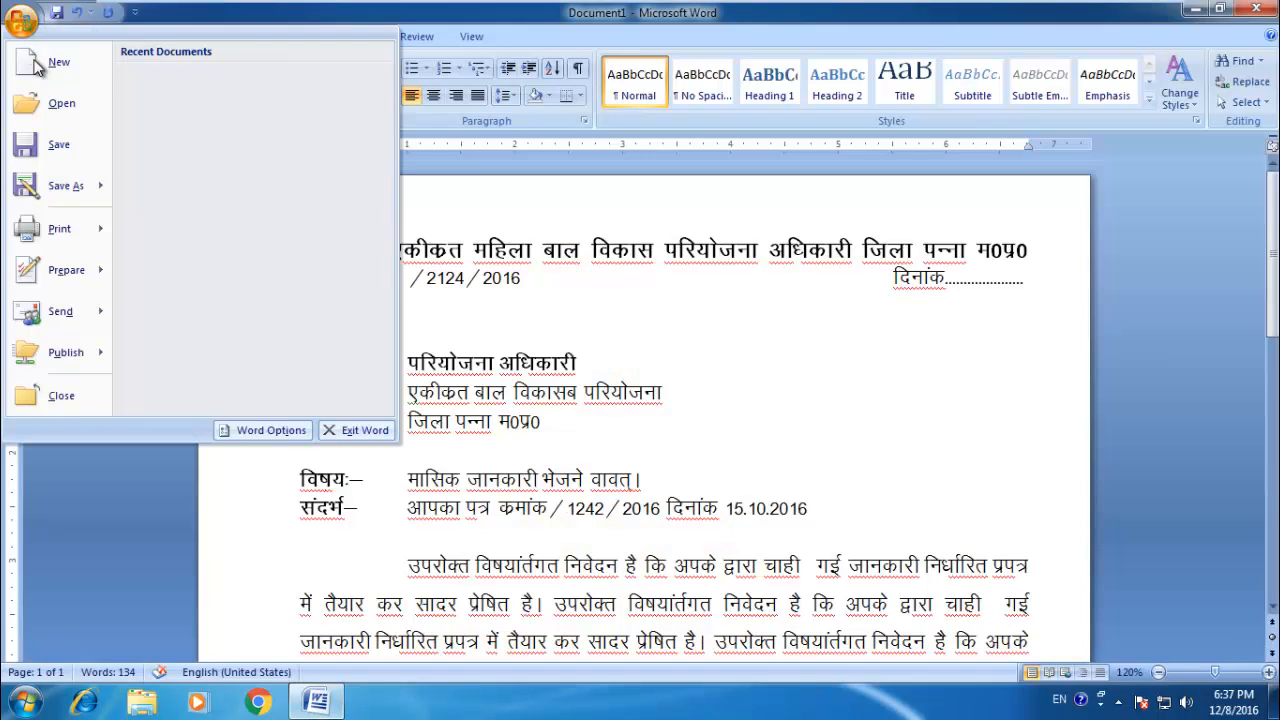
mouse_move(104, 178)
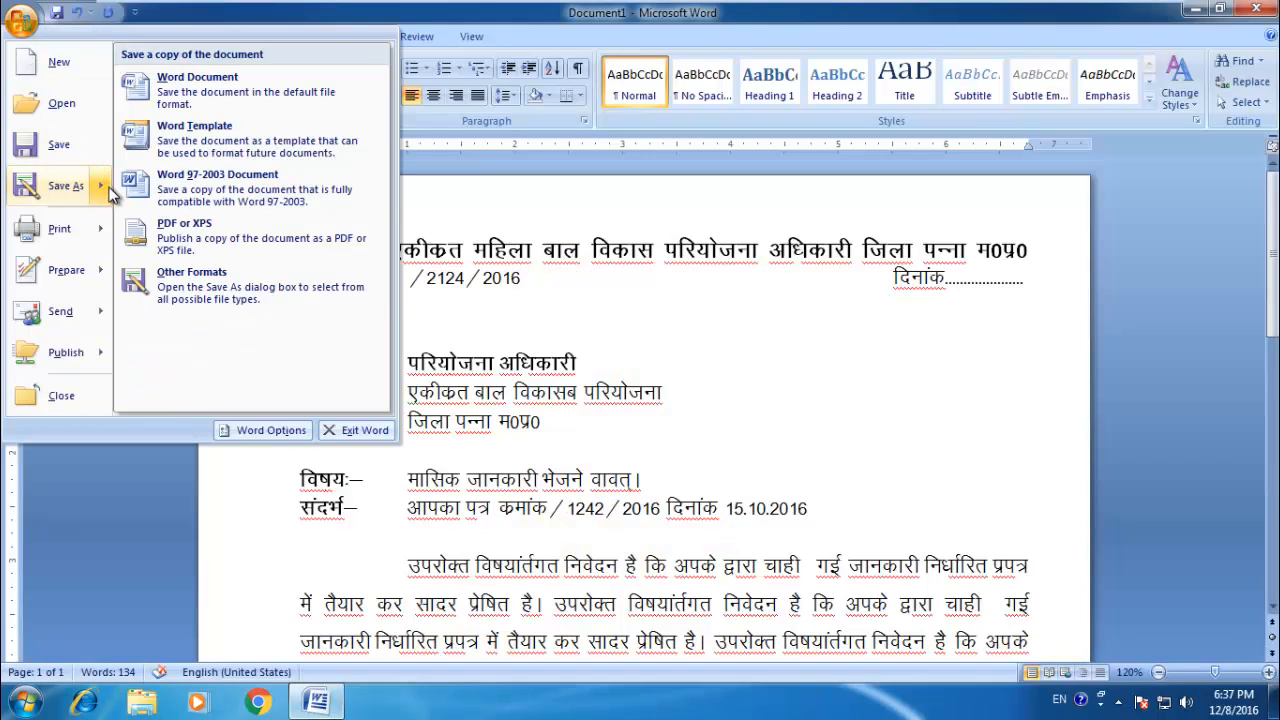
click(153, 232)
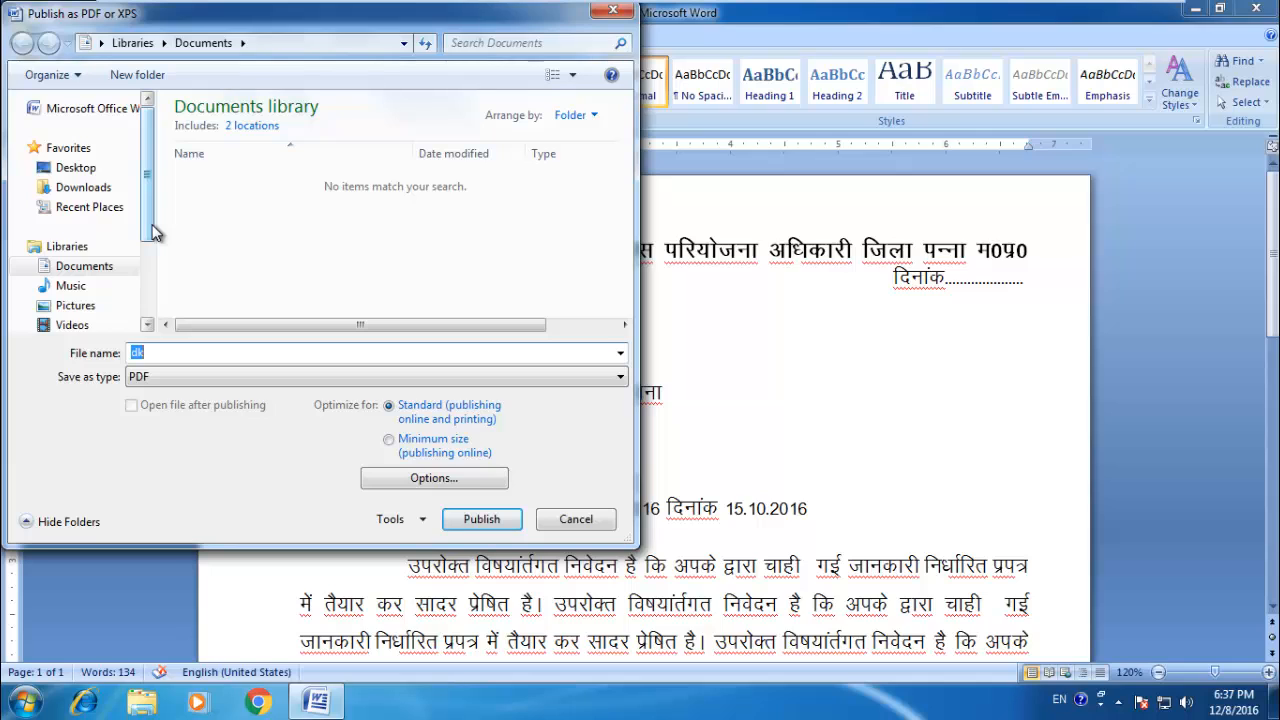
click(76, 168)
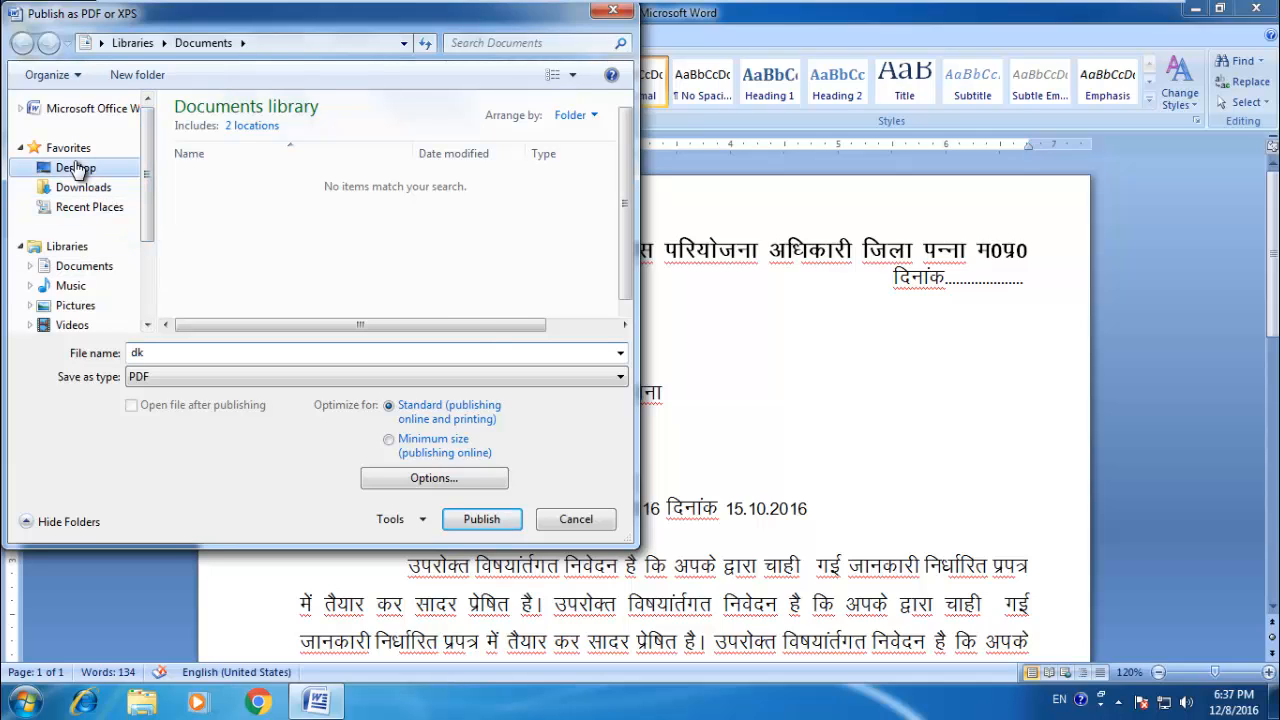
click(481, 519)
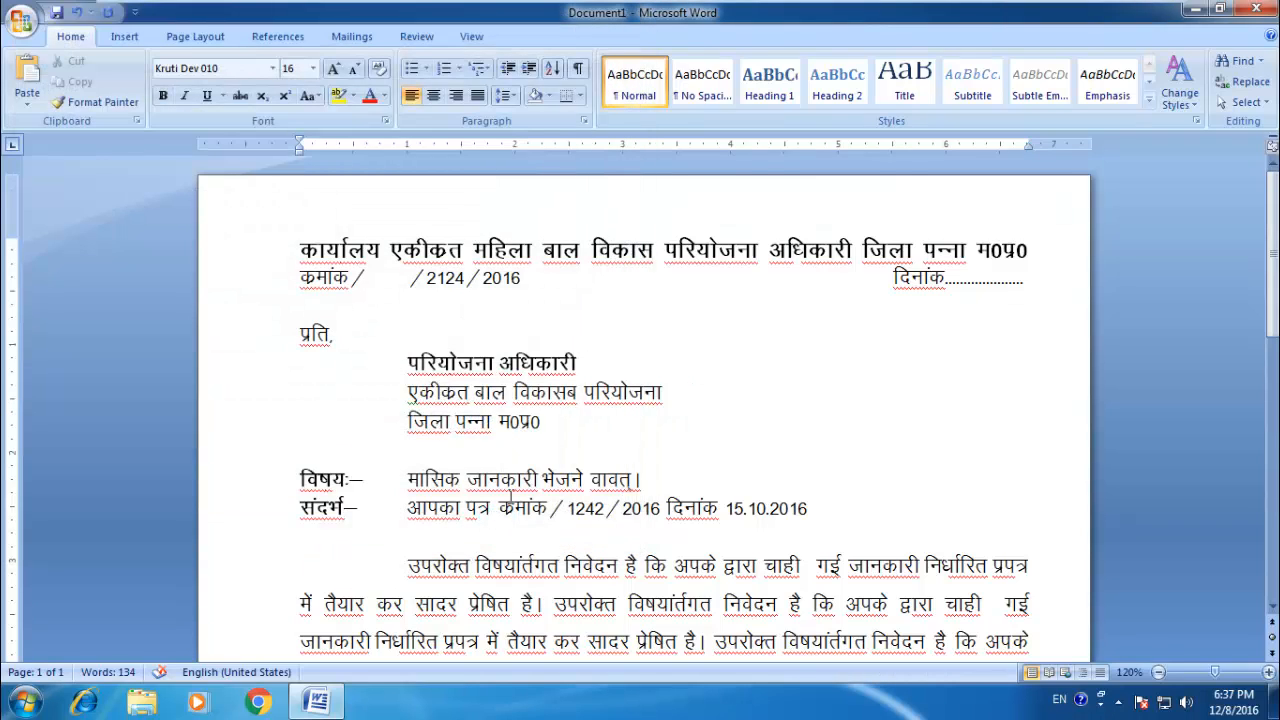
Step: Close the letter, saving it to the Desktop as a Word Document named dk
click(1264, 10)
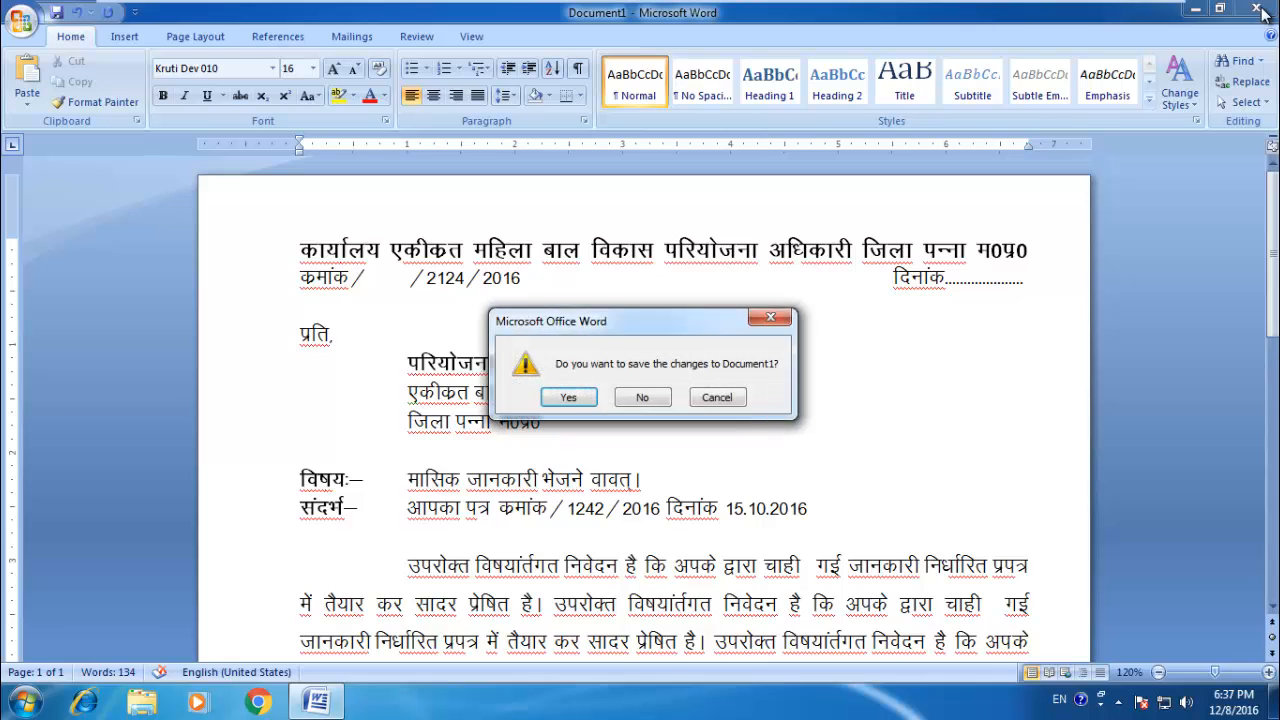
click(1263, 14)
key(n)
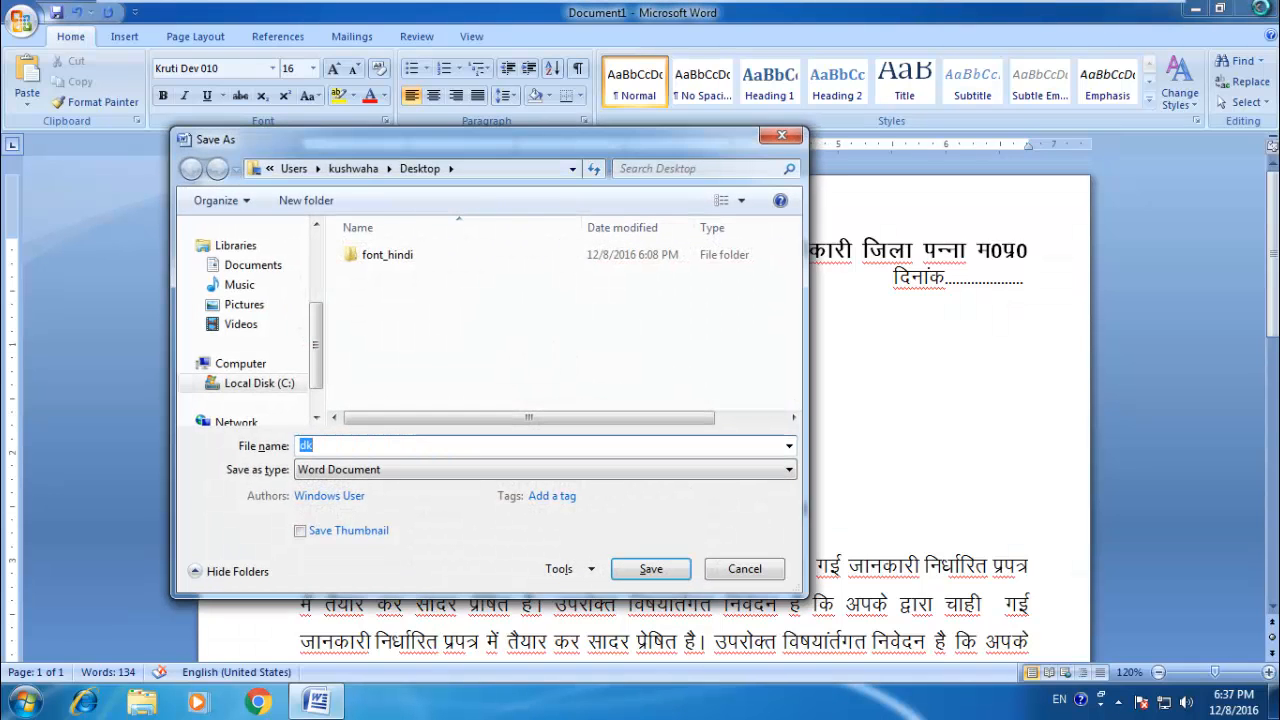
key(Return)
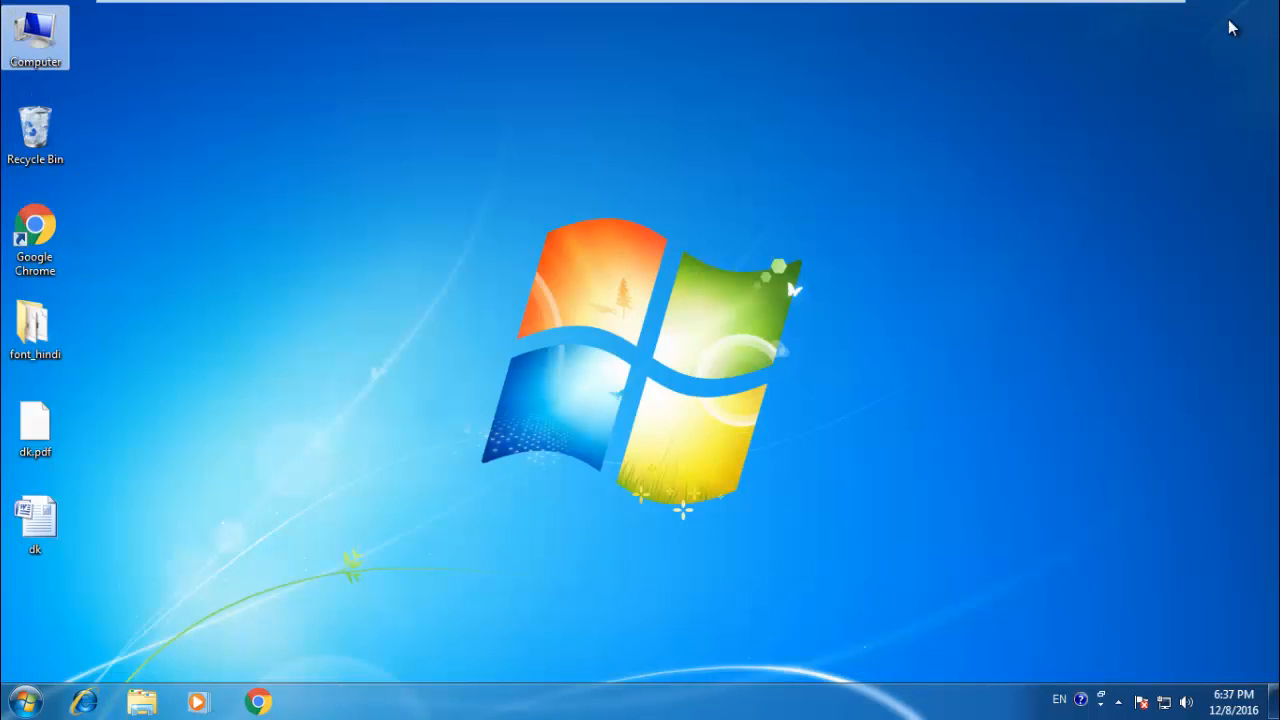
Step: Try to open dk.pdf from the desktop, use the Web service to find a suitable program, and close the File Association page
click(29, 553)
click(44, 530)
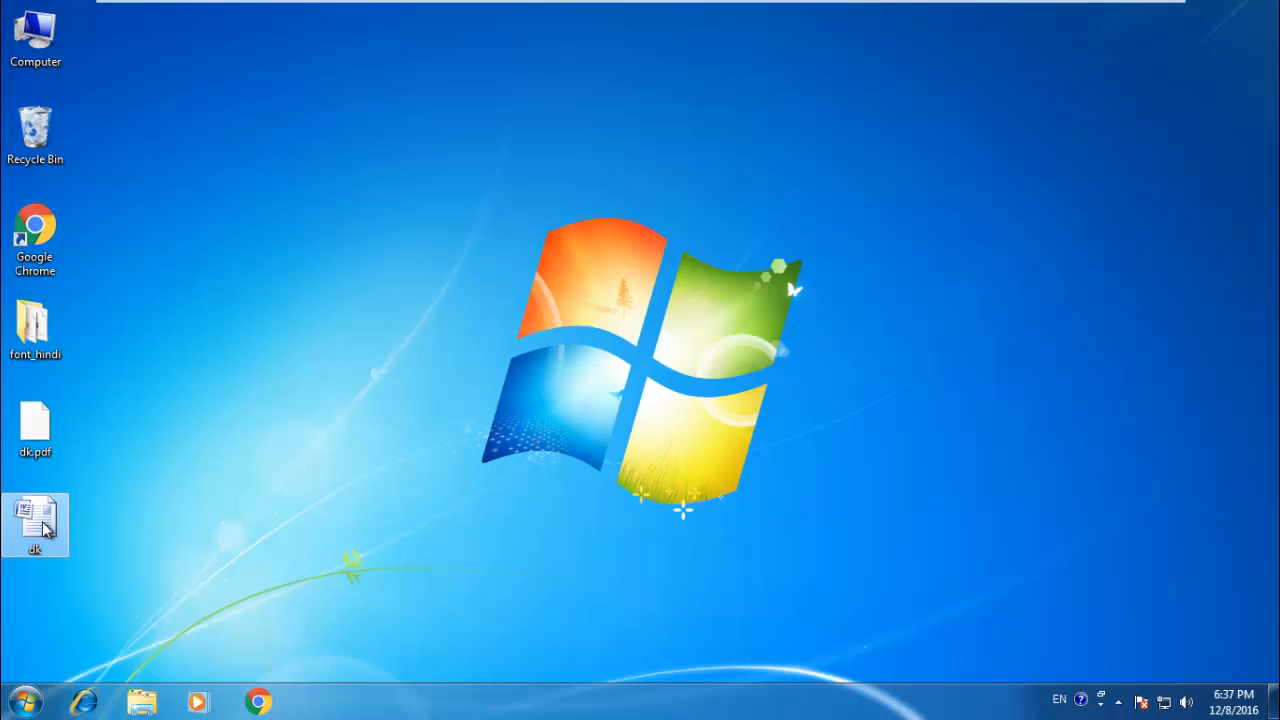
double_click(36, 426)
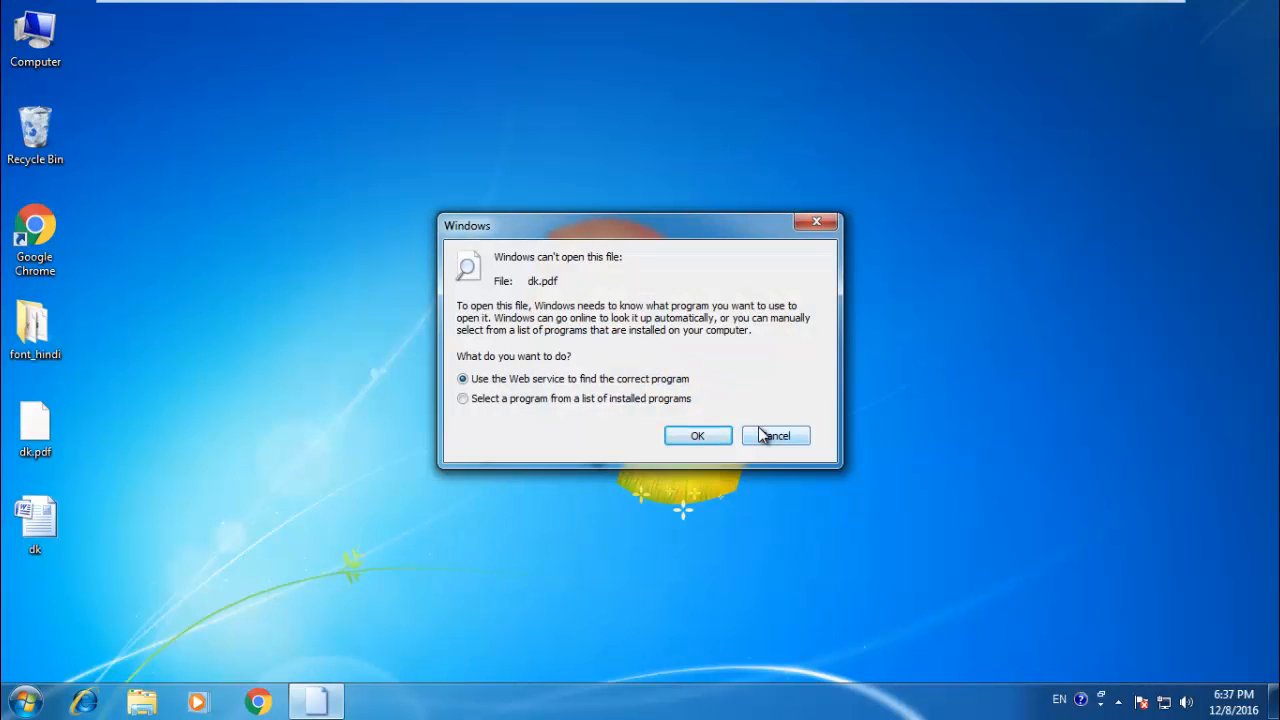
click(686, 448)
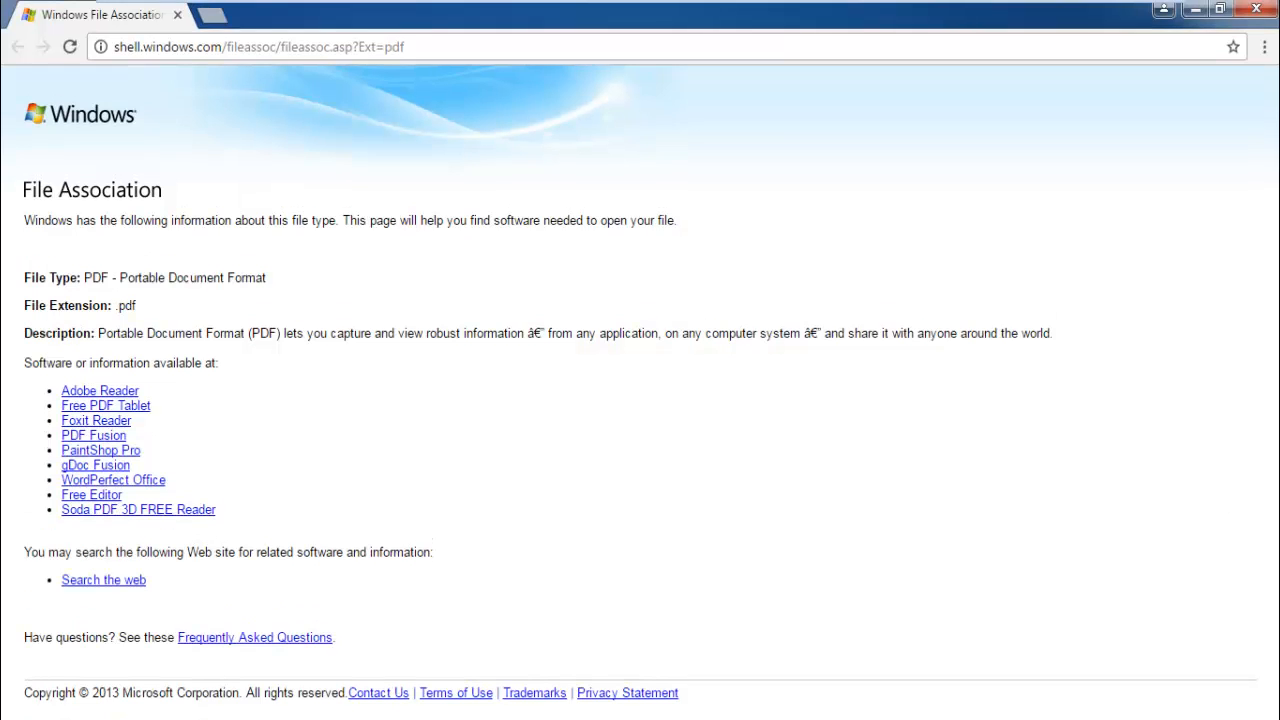
click(1247, 9)
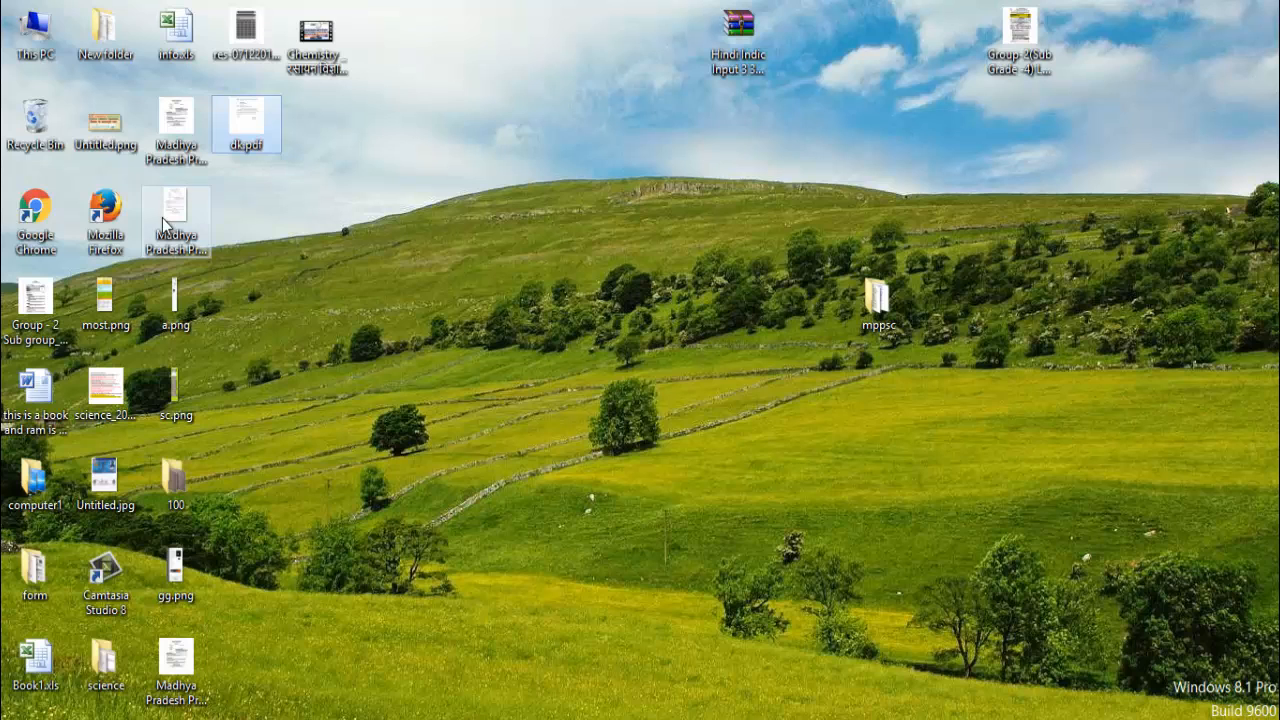
Step: Open dk.pdf from the other computer's desktop in Foxit PhantomPDF and look through the published letter
double_click(256, 118)
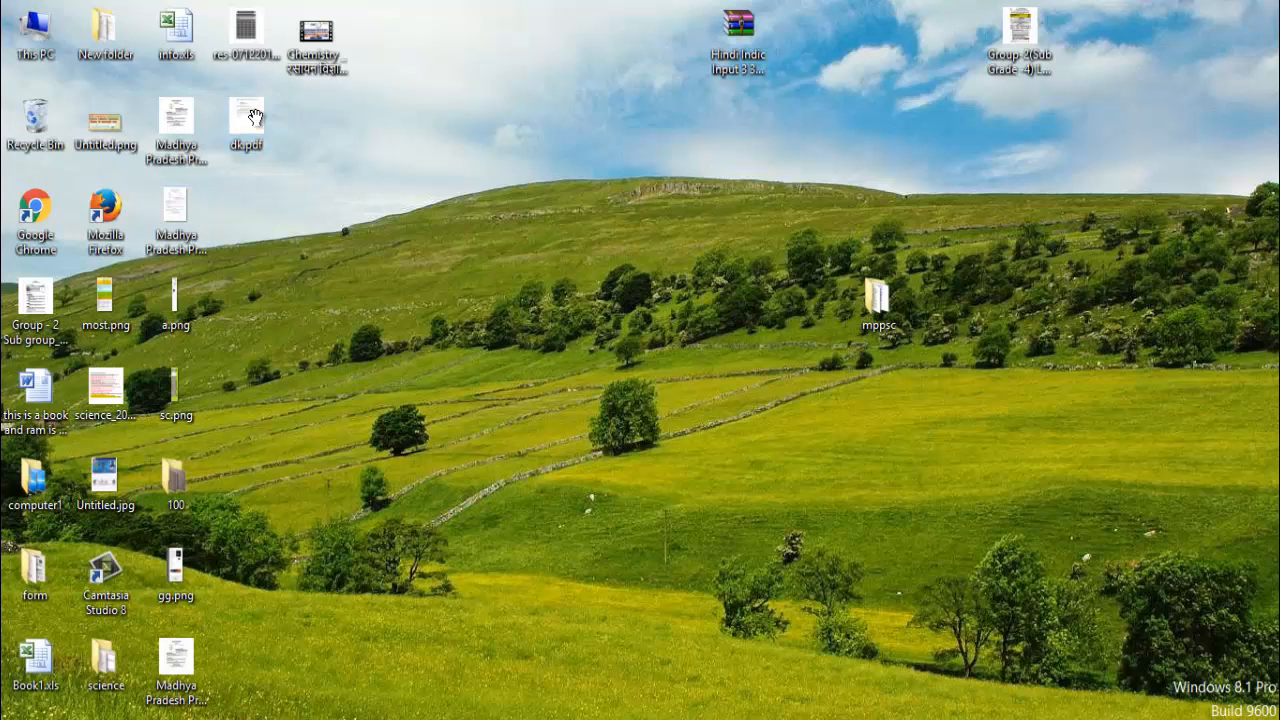
scroll(256, 118, down, 15)
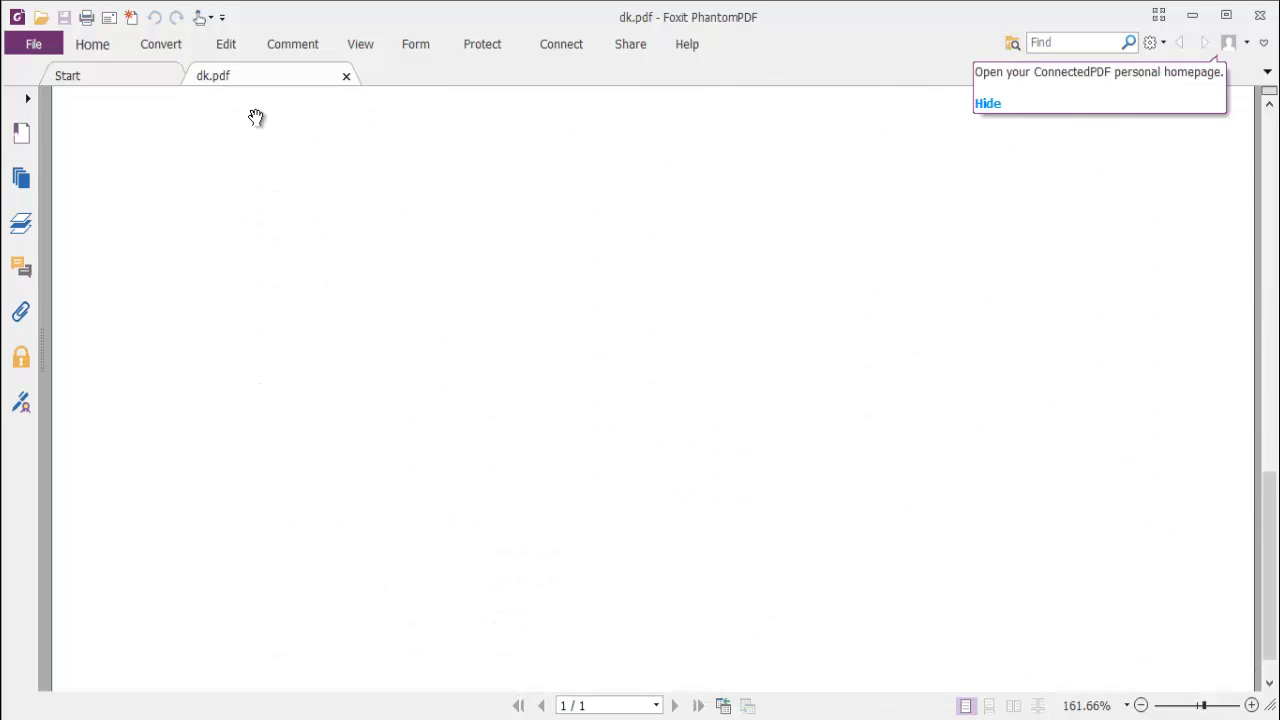
scroll(256, 118, up, 15)
scroll(256, 118, down, 5)
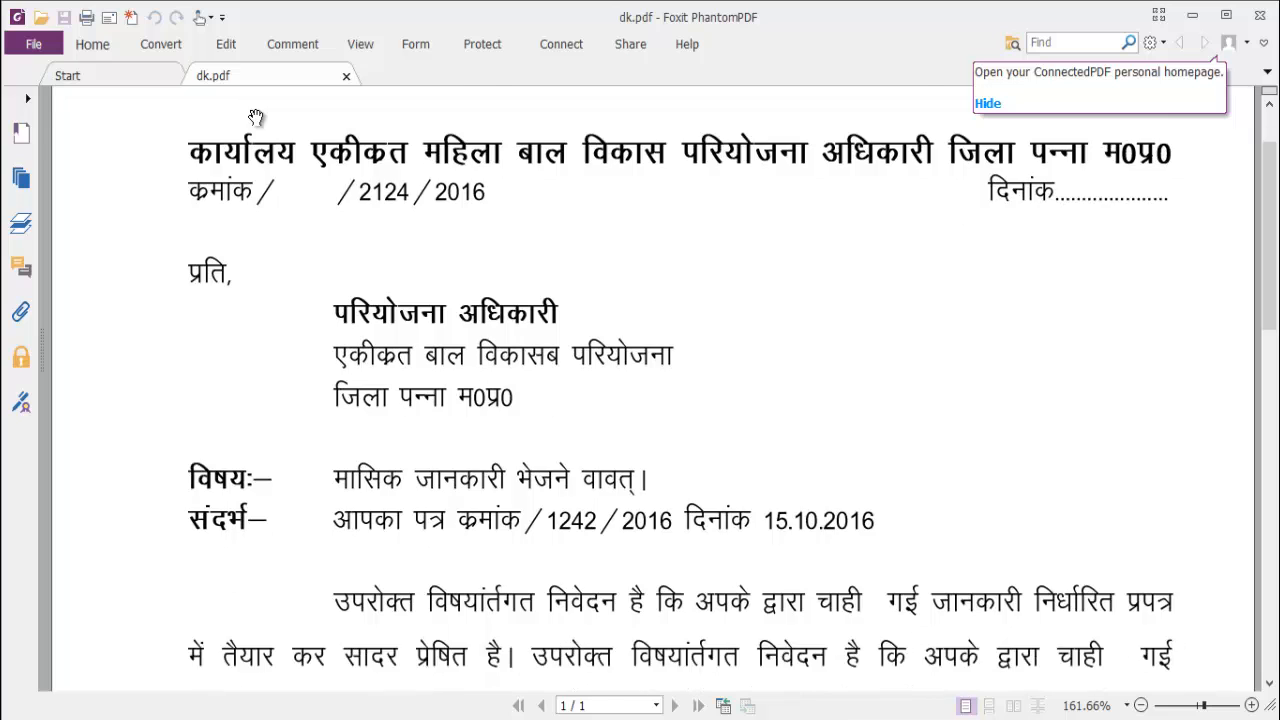
scroll(256, 118, down, 6)
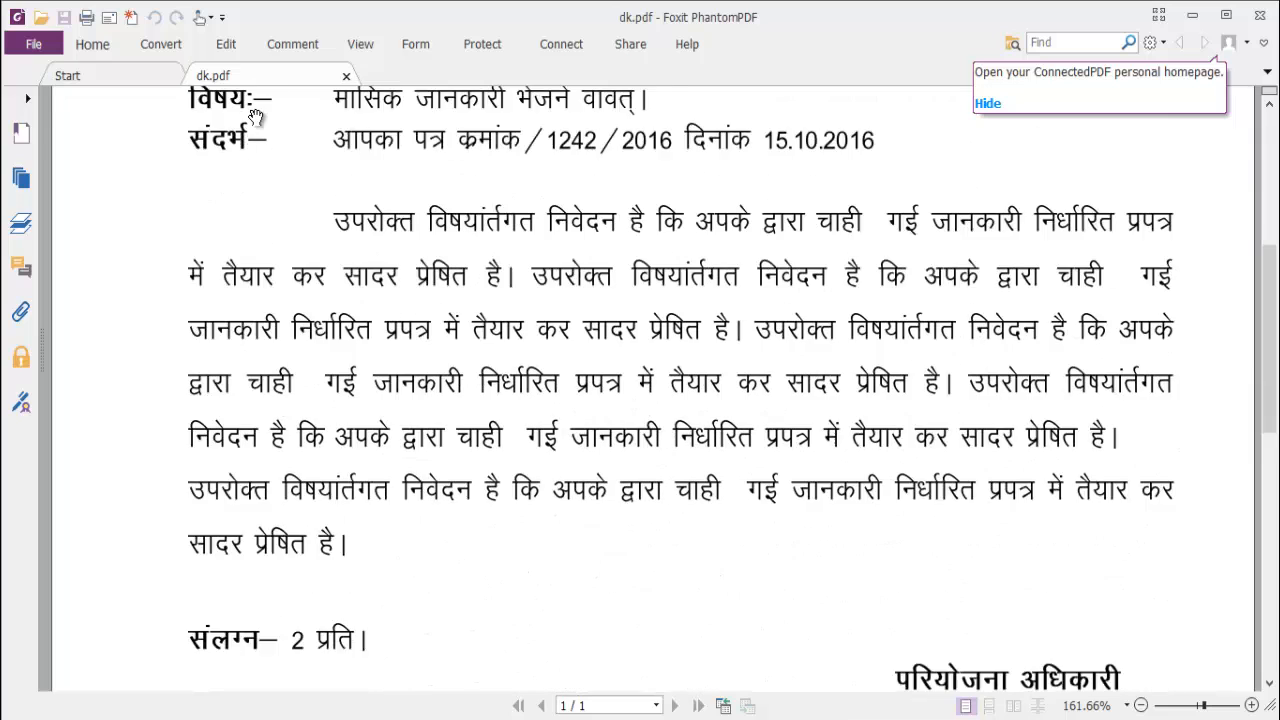